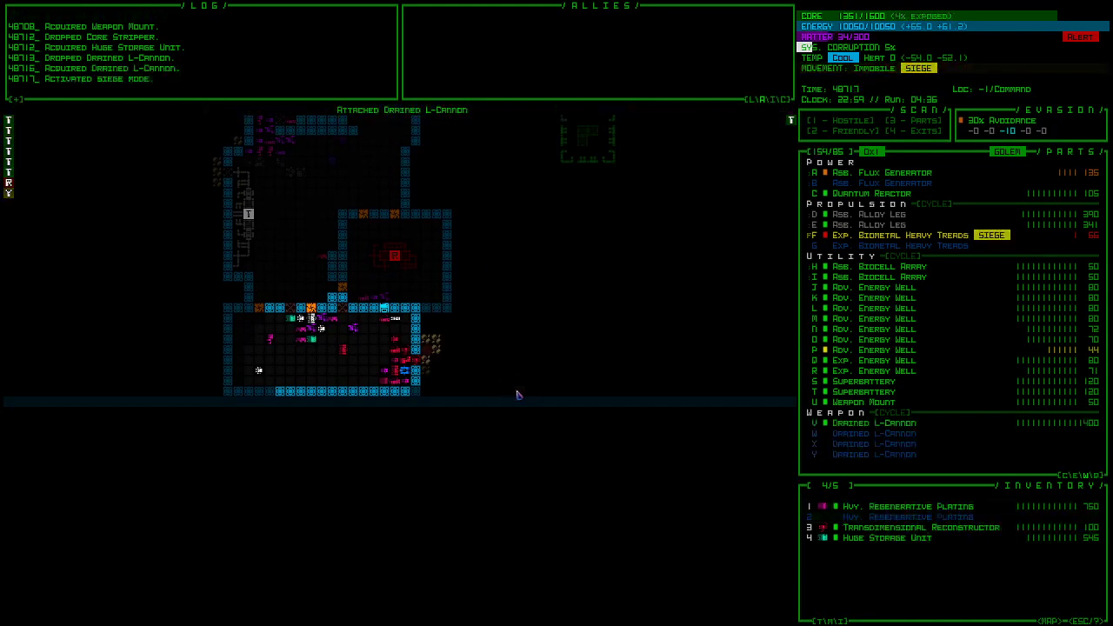
- Fire the L-Cannon volley at the distant Architect, then swap the Superbattery for the Huge Storage Unit
drag(435, 374, 695, 600)
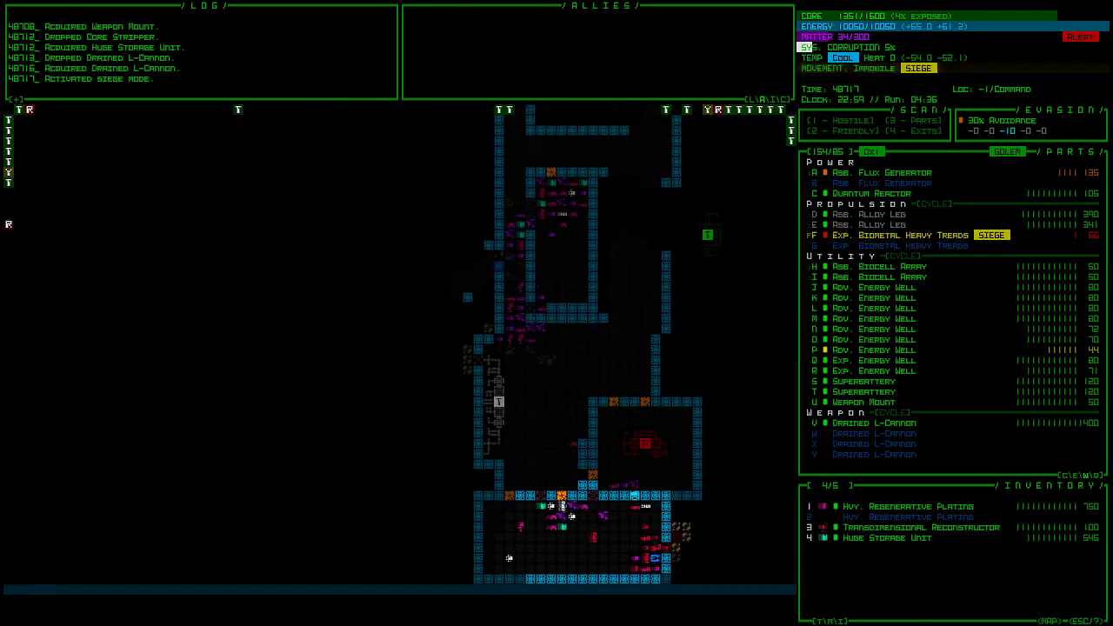
key(f)
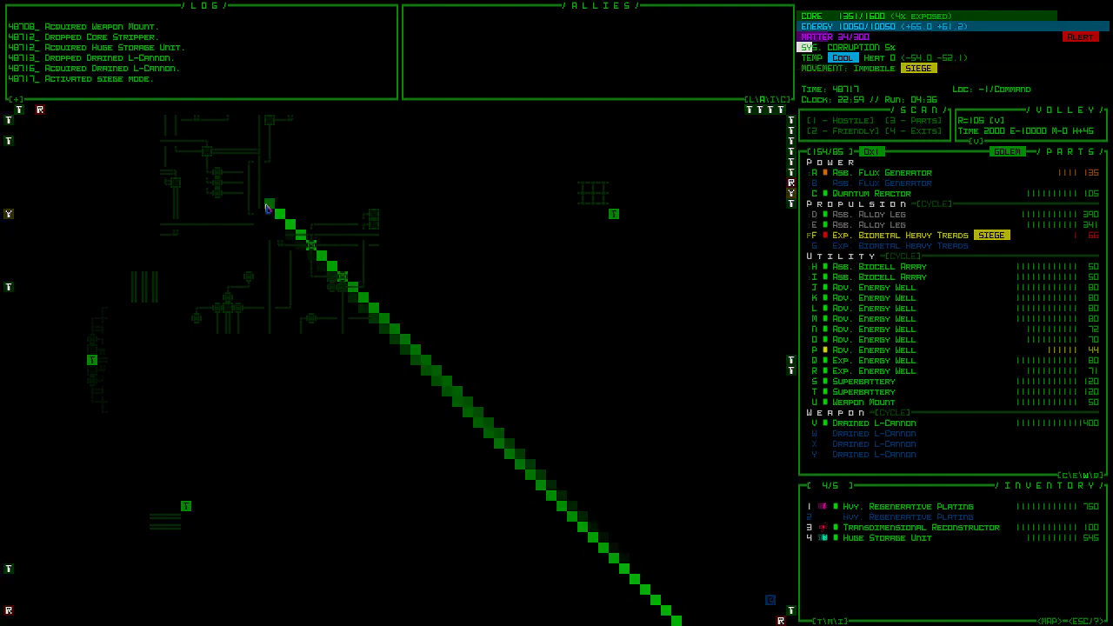
click(268, 206)
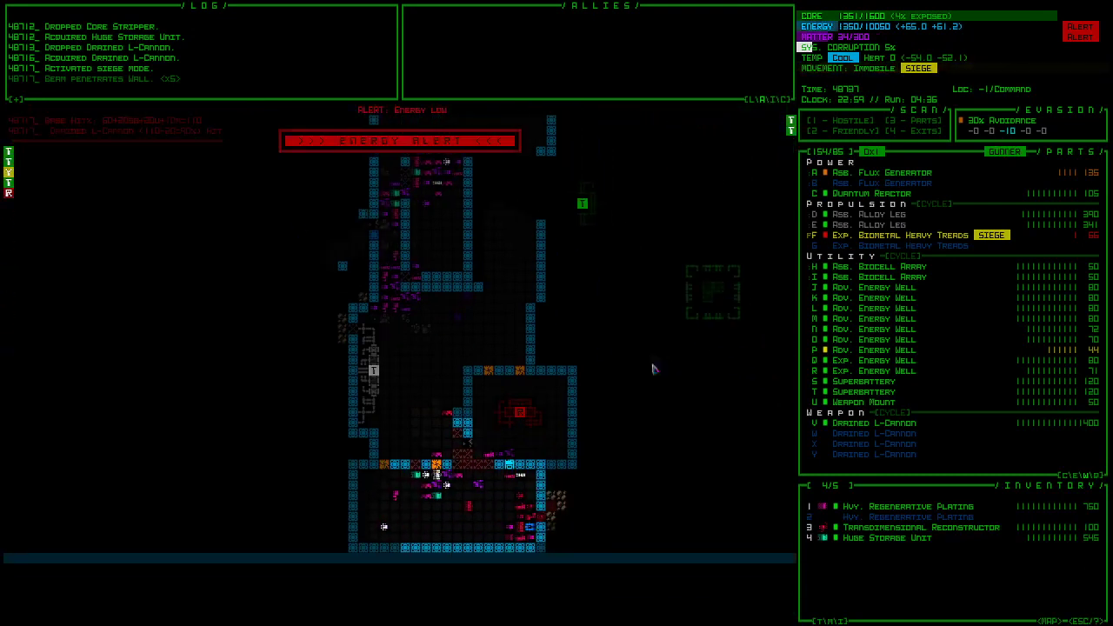
click(859, 392)
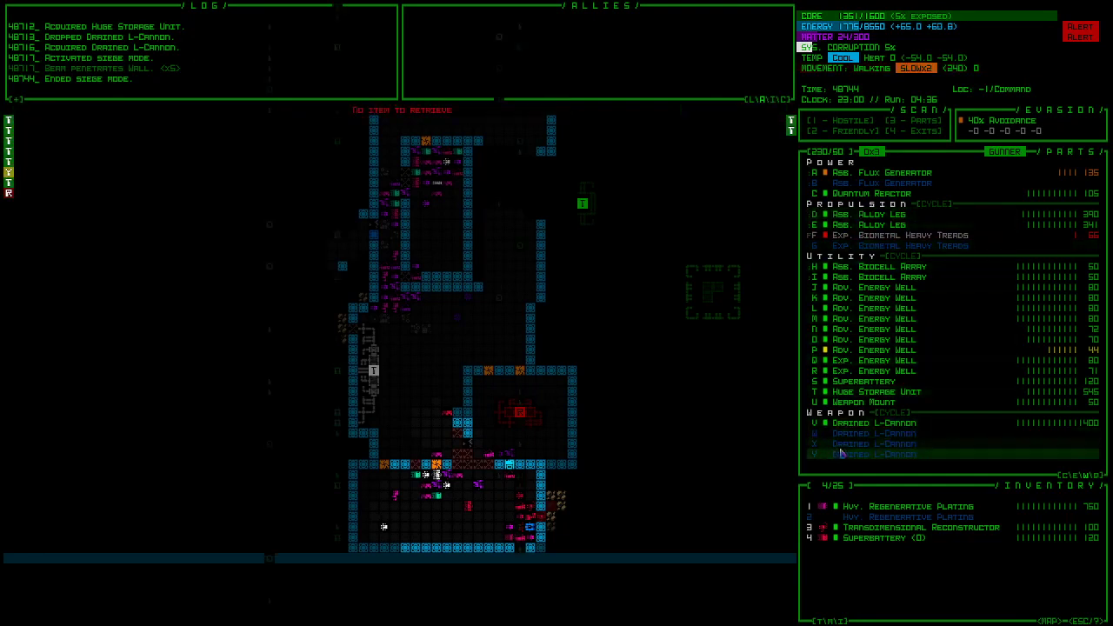
- Pick up the Transdimensional Reconstructor, Core Stripper, Spacefold Activator and the other nearby parts
key(g)
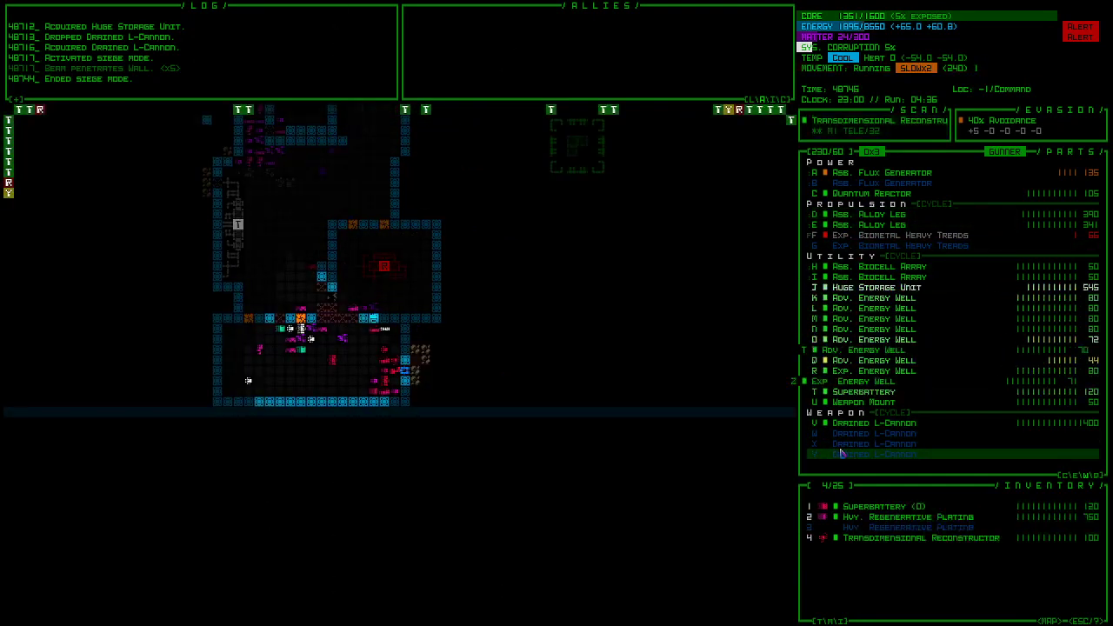
key(g)
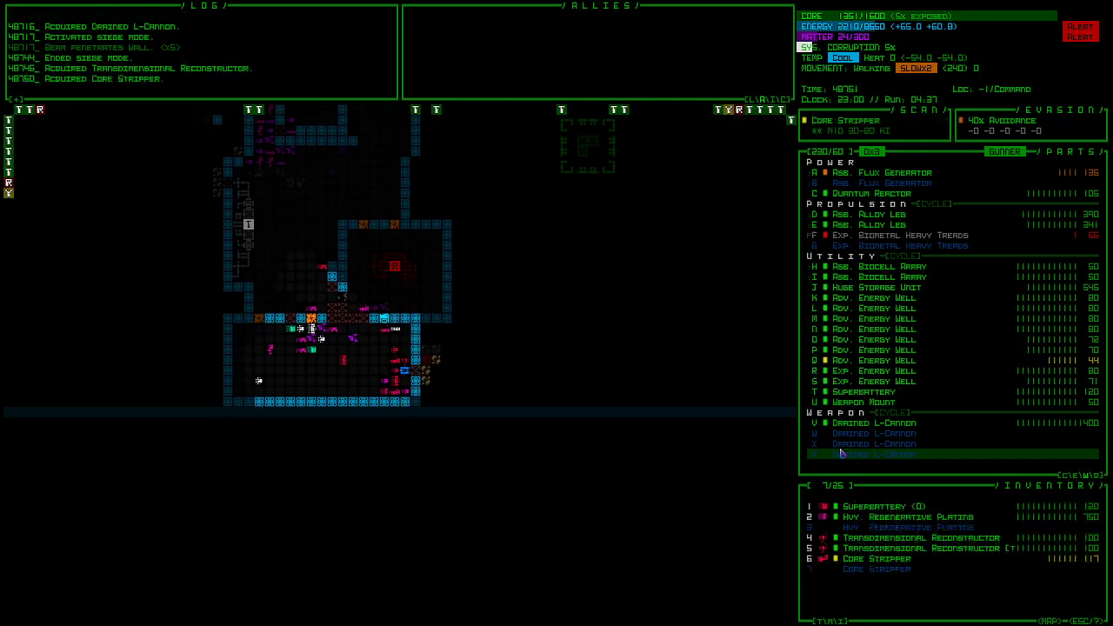
key(g)
key(g)
key(g)
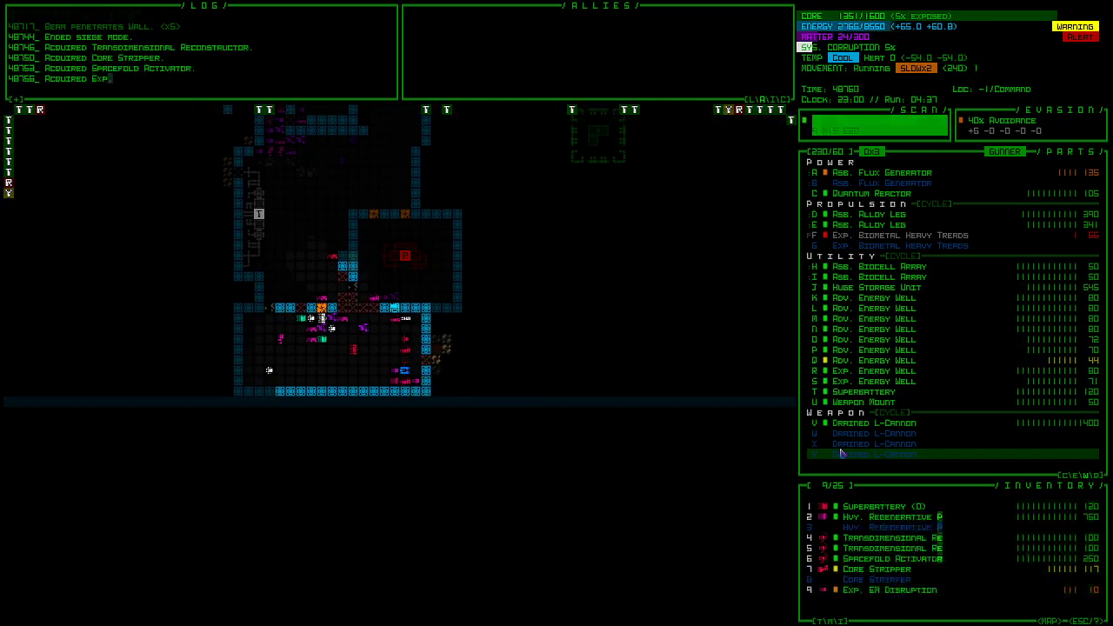
key(g)
key(g)
key(g)
key(g)
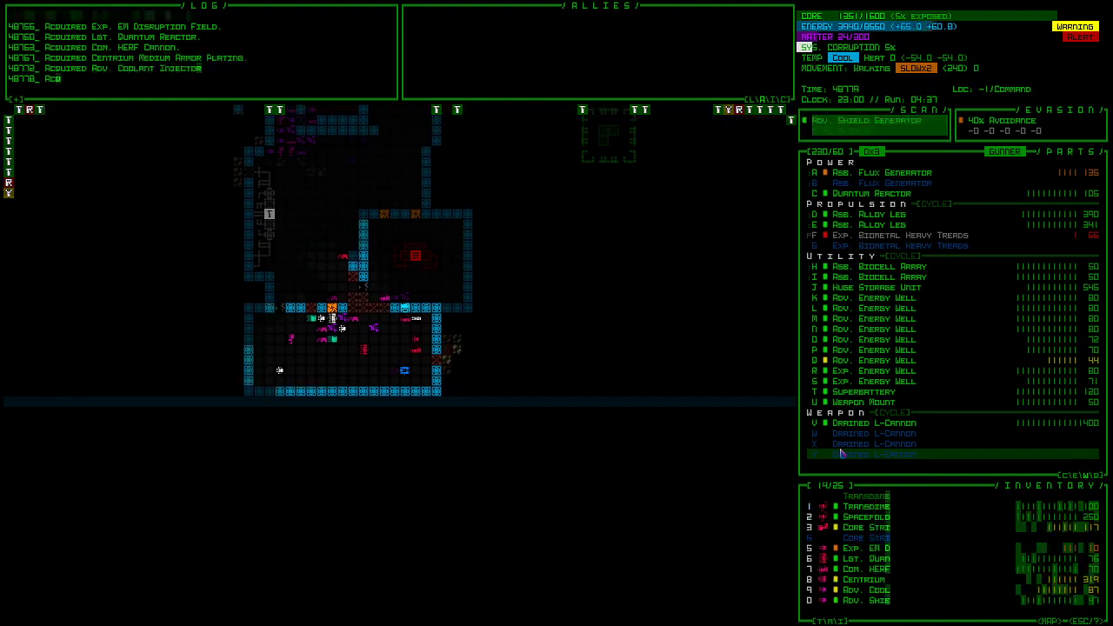
key(g)
key(g)
key(Right)
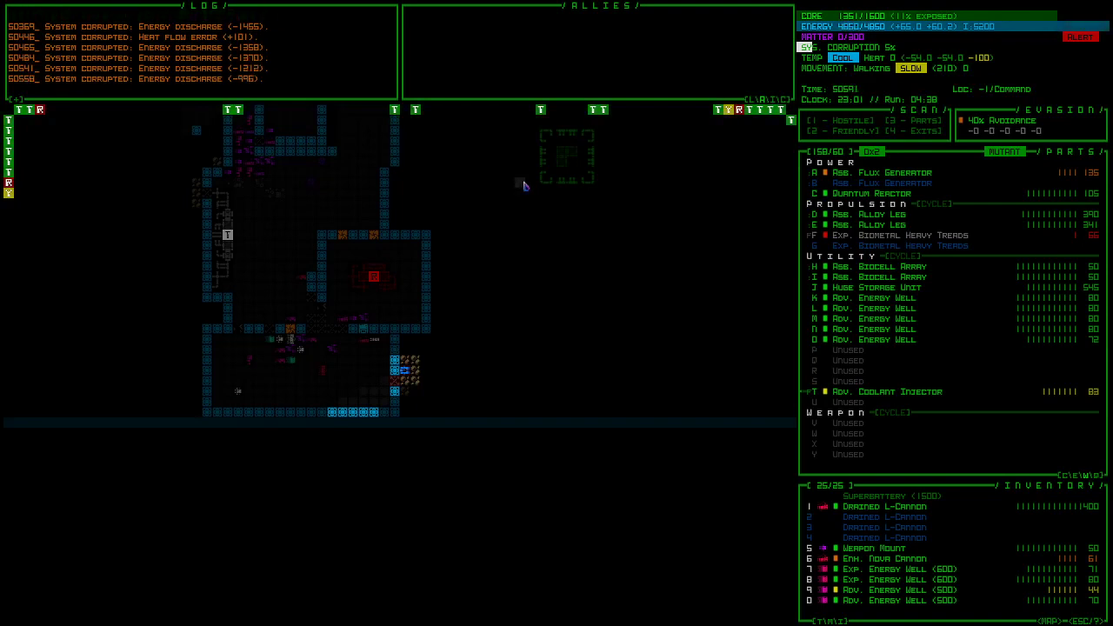
- Wait a turn, step west, then run north through the corridors gathering matter
key(period)
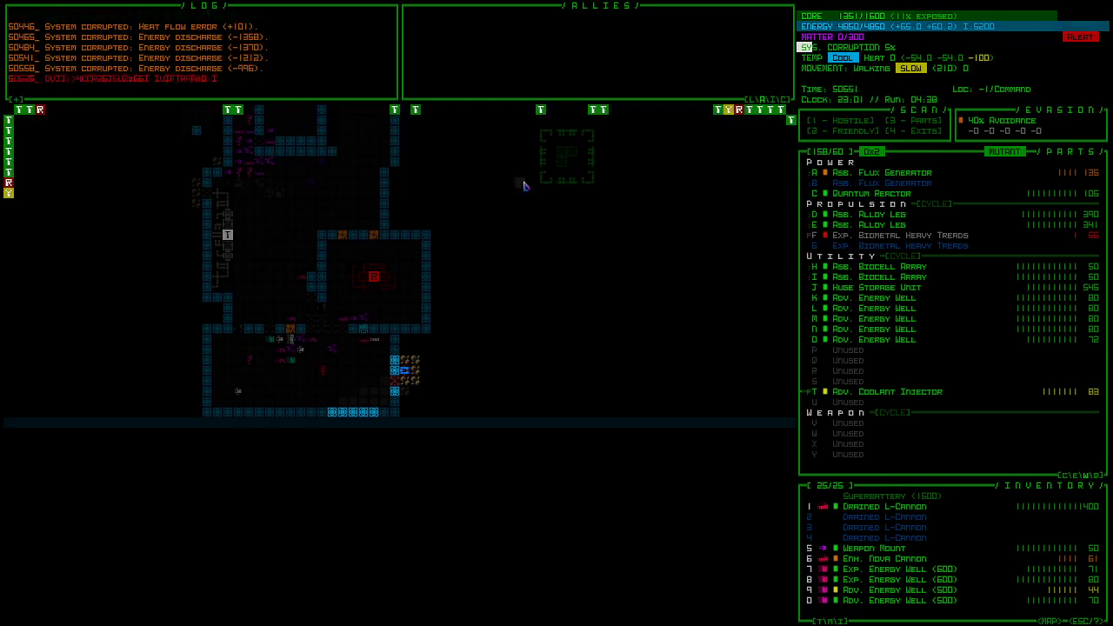
key(Left)
key(Left)
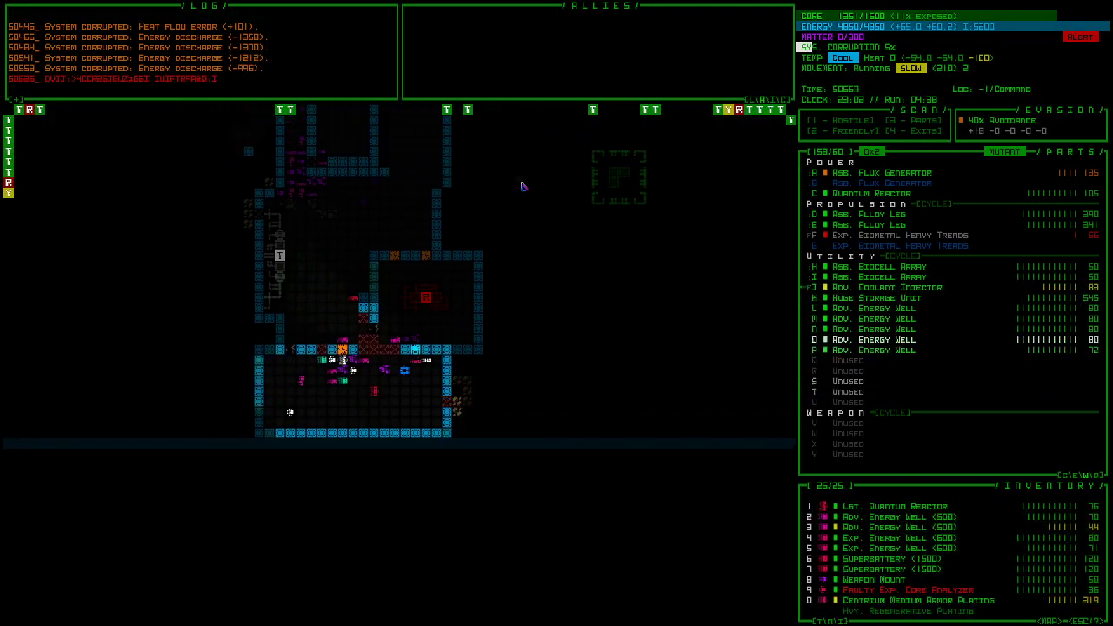
key(Left)
key(Left)
key(Up)
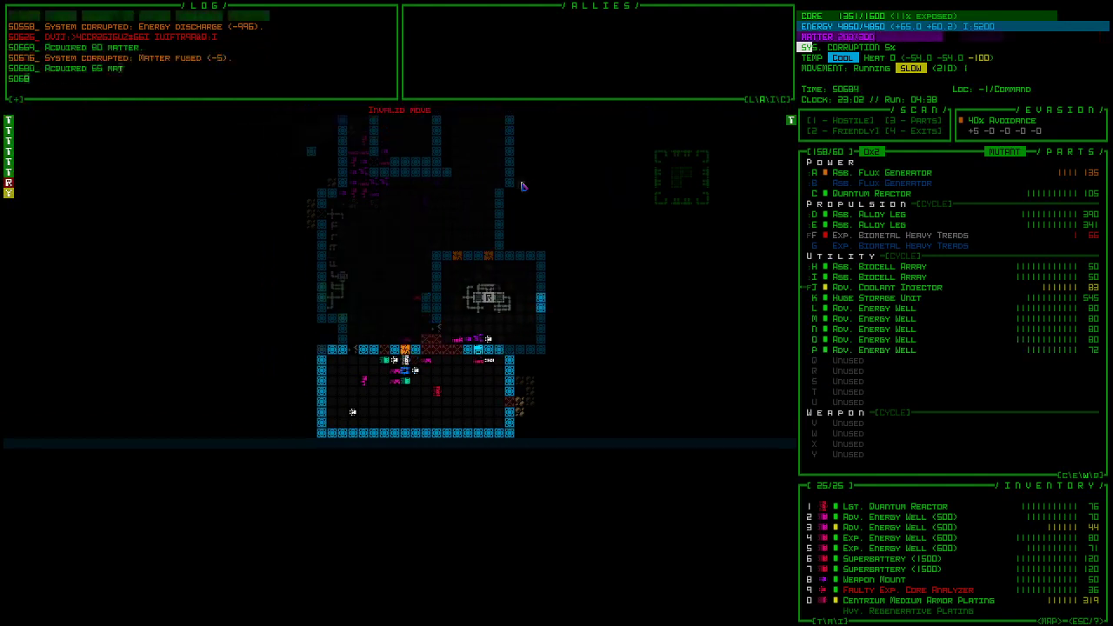
key(Up)
key(Up)
key(Up)
key(Up)
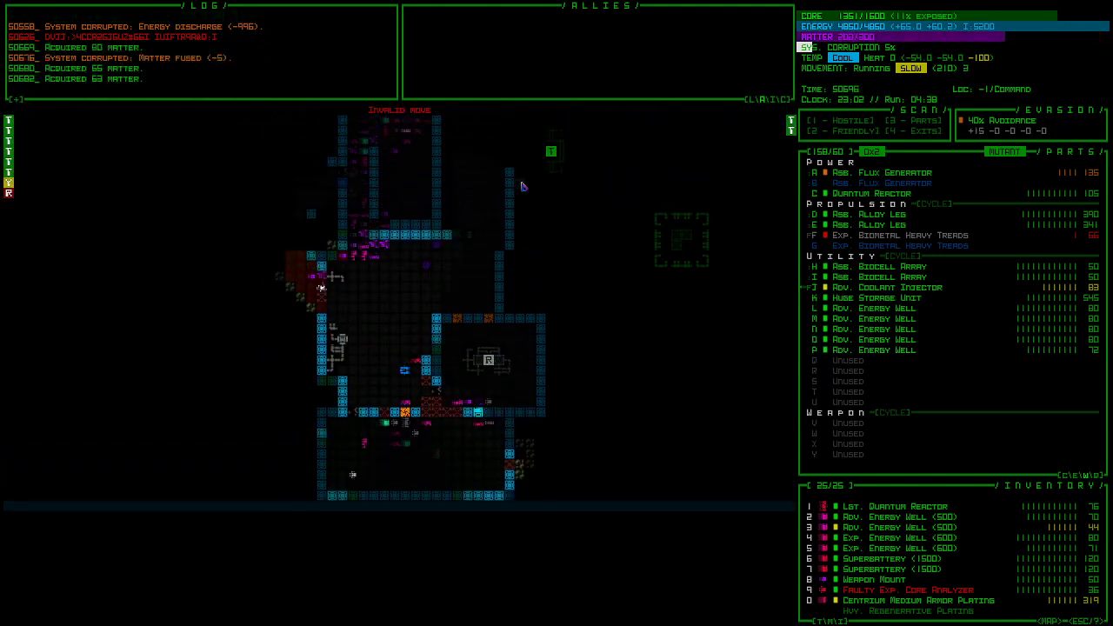
key(Up)
key(Up)
key(Up)
key(Up)
key(Up)
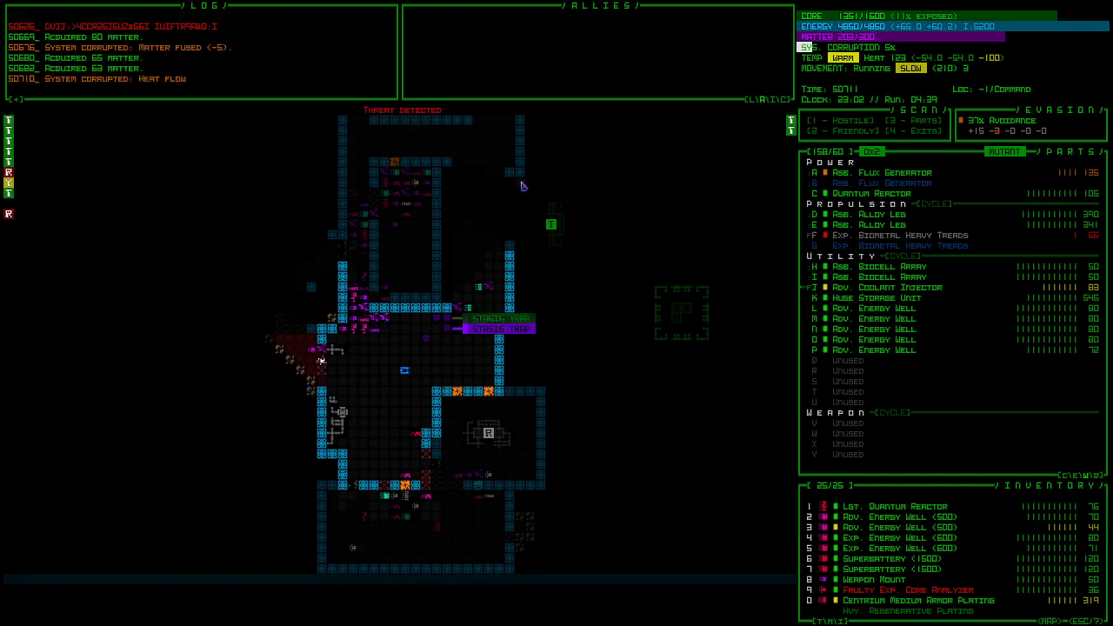
key(Up)
key(Up)
key(Up)
key(Up)
key(Up)
key(Up)
key(Up)
key(Up)
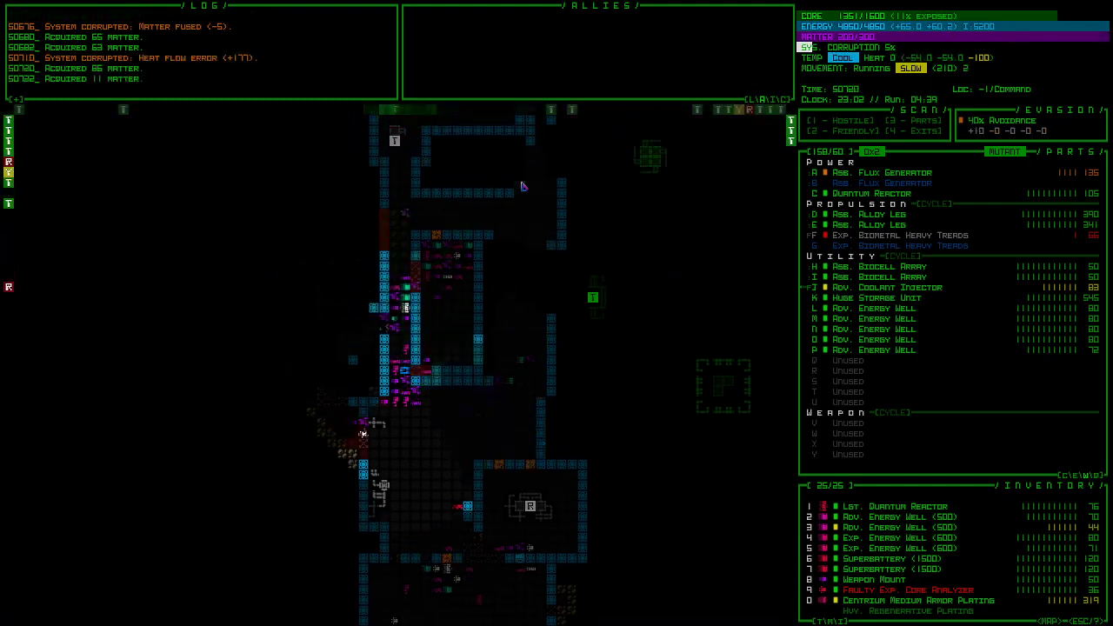
key(Up)
key(Up)
key(Up)
key(Up)
key(Up)
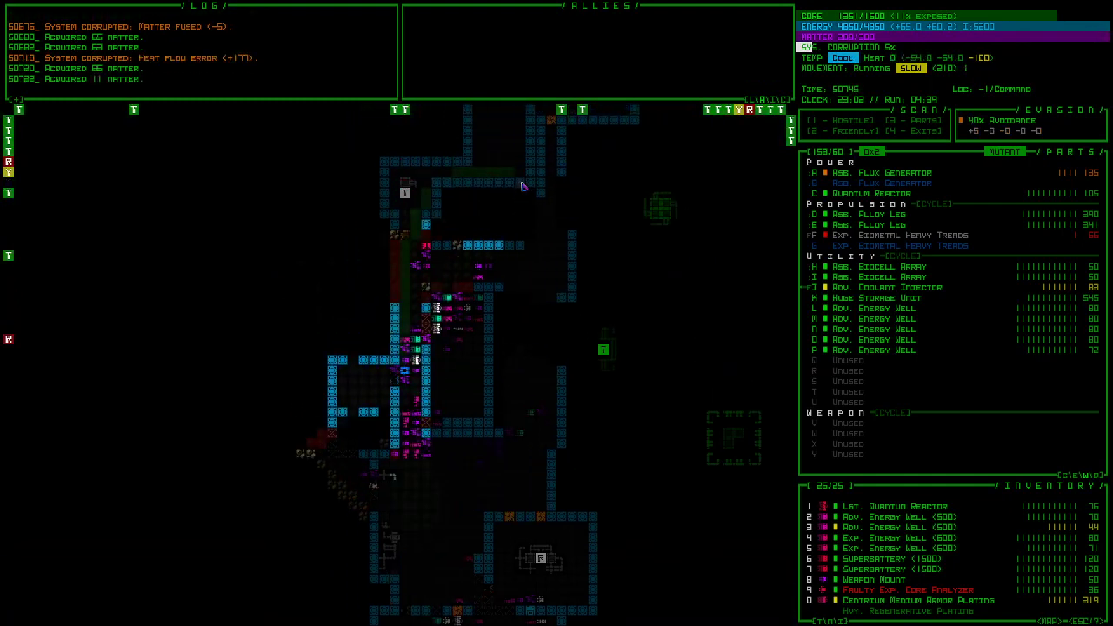
key(Up)
key(Up)
key(Up)
key(Up)
key(Up)
key(Up)
key(Up)
key(Up)
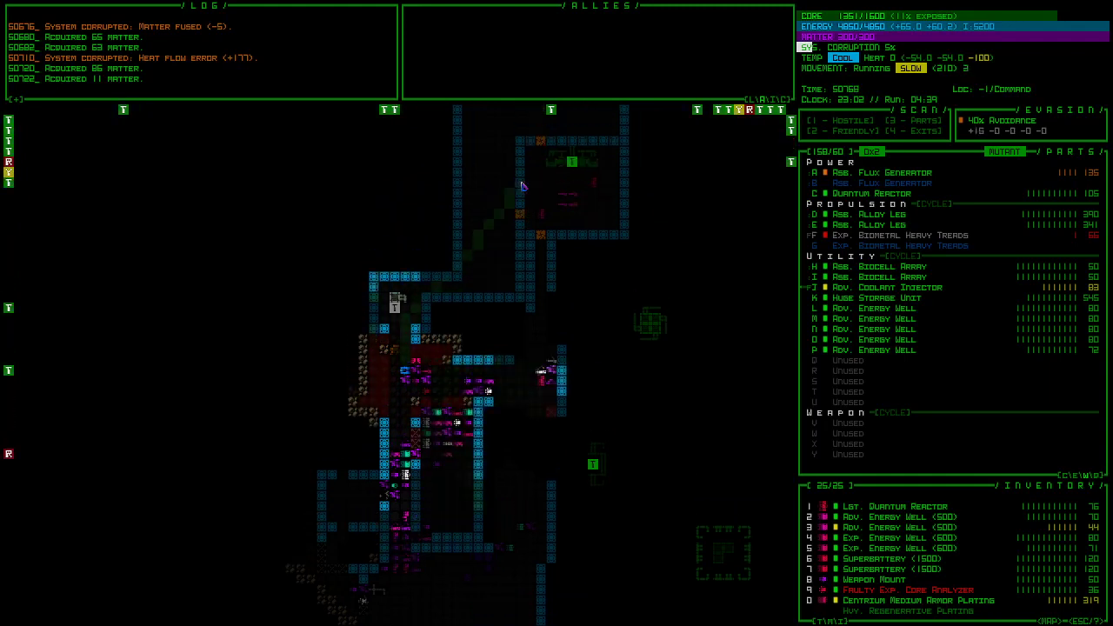
key(Up)
key(Up)
key(Up)
key(Up)
key(Up)
key(Up)
key(Up)
key(Up)
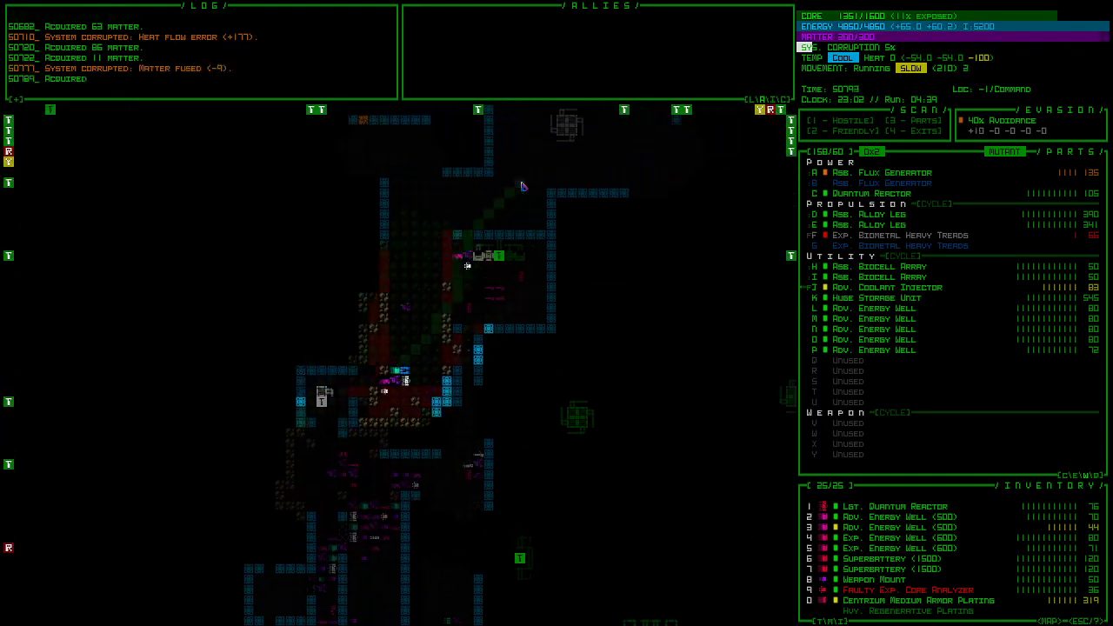
key(Up)
key(Up)
key(Up)
key(Up)
key(Up)
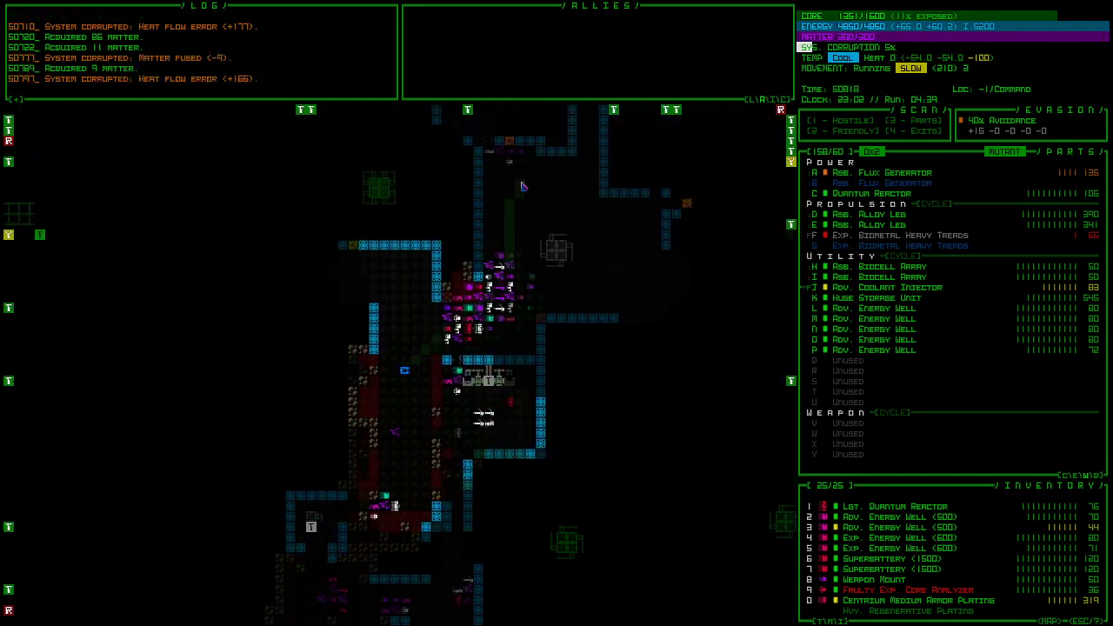
key(Up)
key(Up)
key(Up)
key(Up)
- Continue west and north-west along the corridors until matter reaches 300
key(Left)
key(Left)
key(Left)
key(Left)
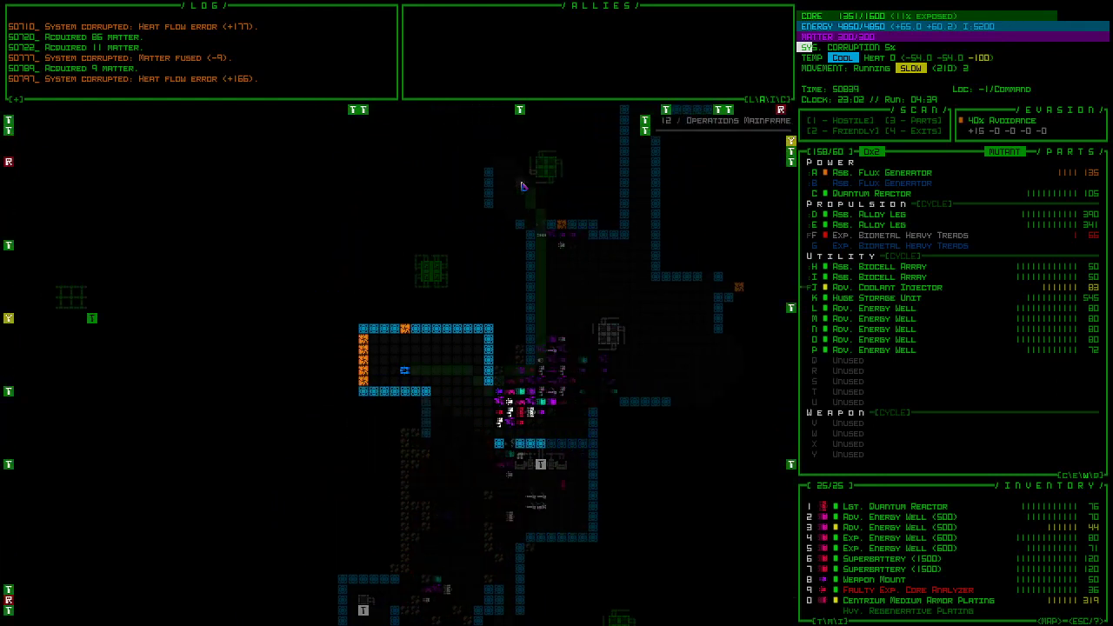
key(Left)
key(Left)
key(Left)
key(Left)
key(Left)
key(Left)
key(Left)
key(Left)
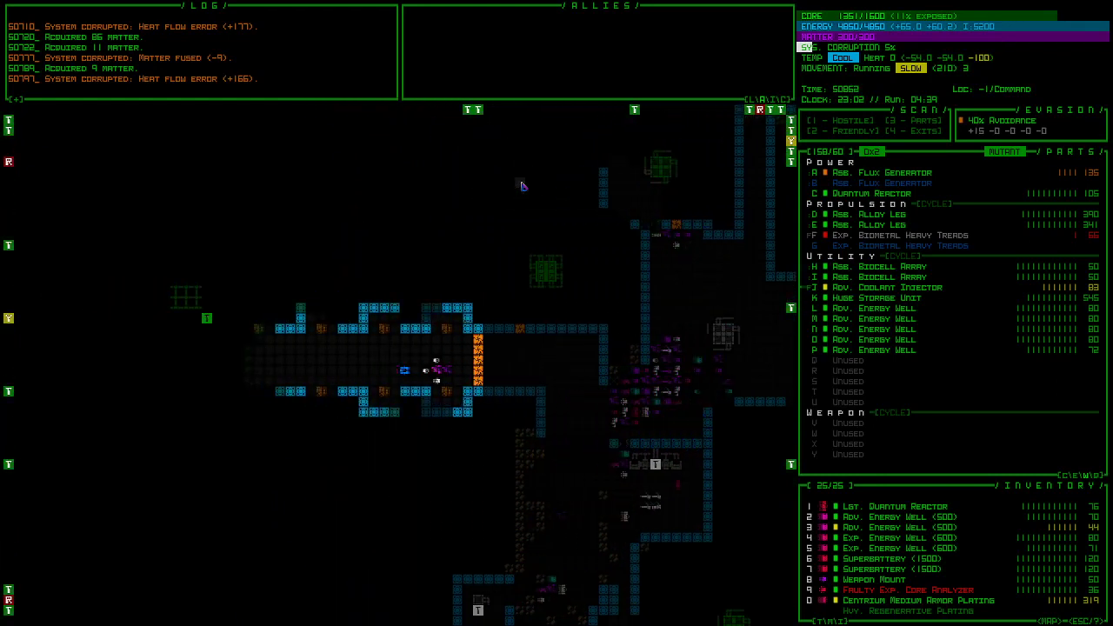
key(Left)
key(Left)
key(Left)
key(Left)
key(Home)
key(Home)
key(Home)
key(Home)
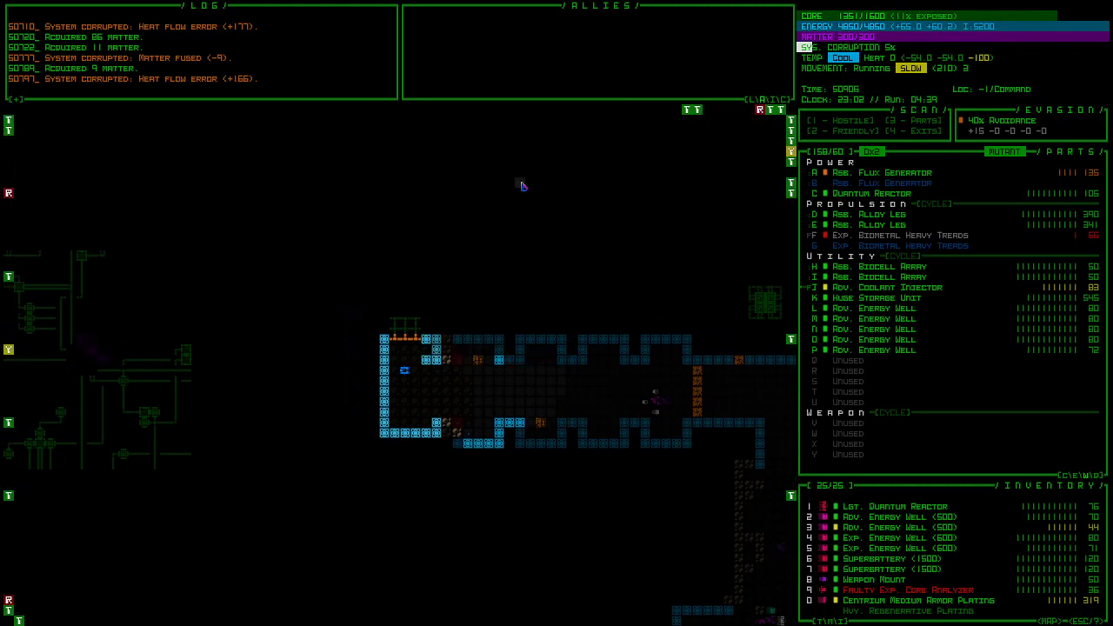
key(Home)
key(Down)
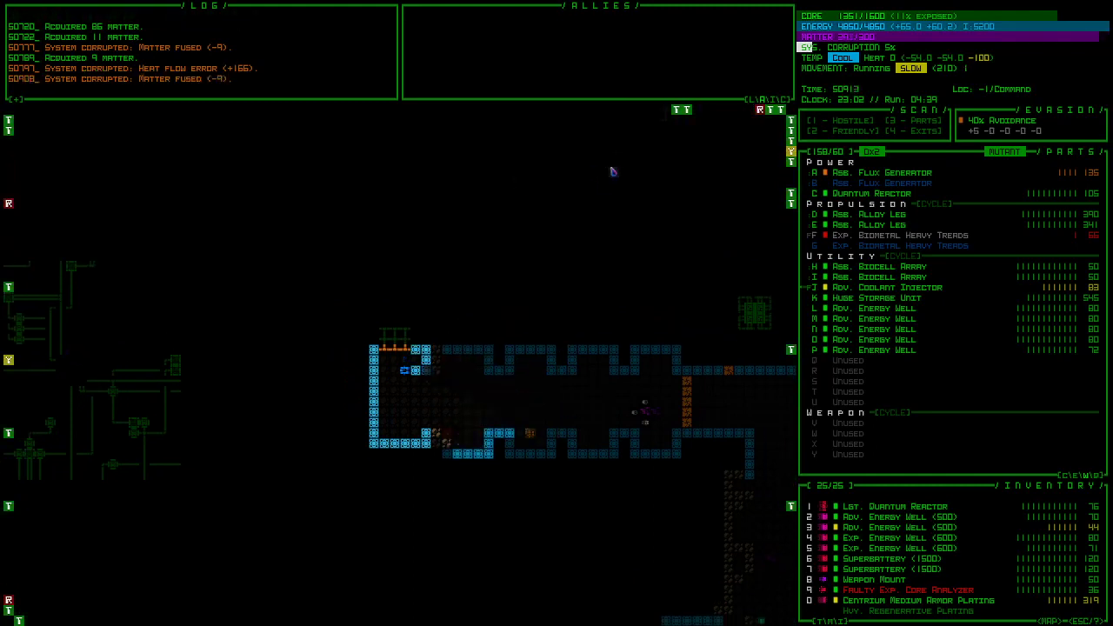
scroll(872, 540, down, 7)
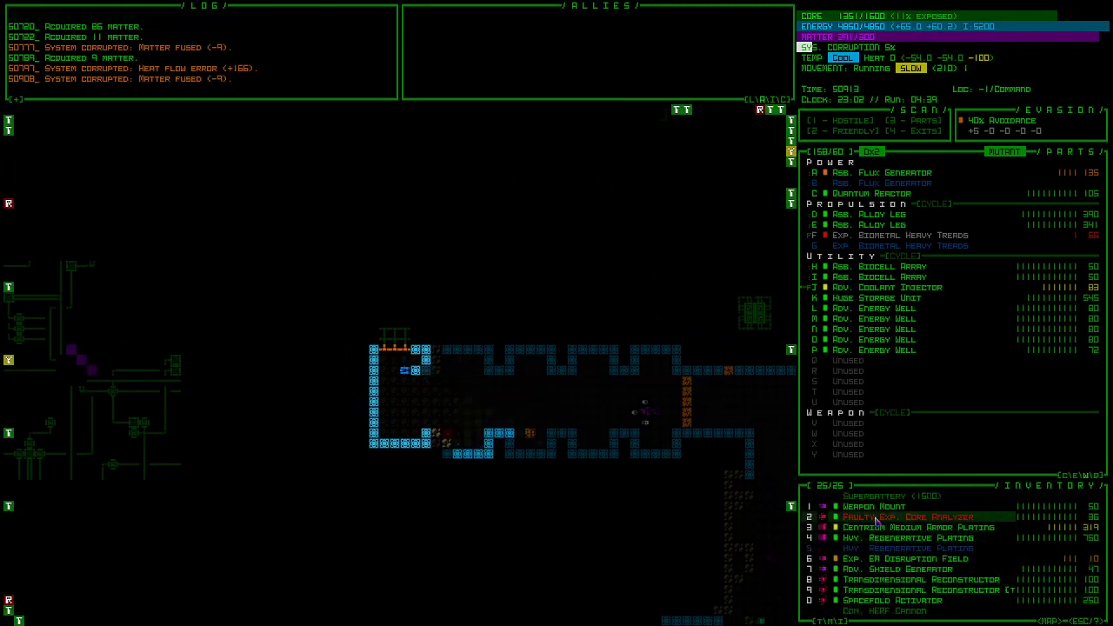
drag(877, 520, 608, 400)
scroll(890, 555, down, 5)
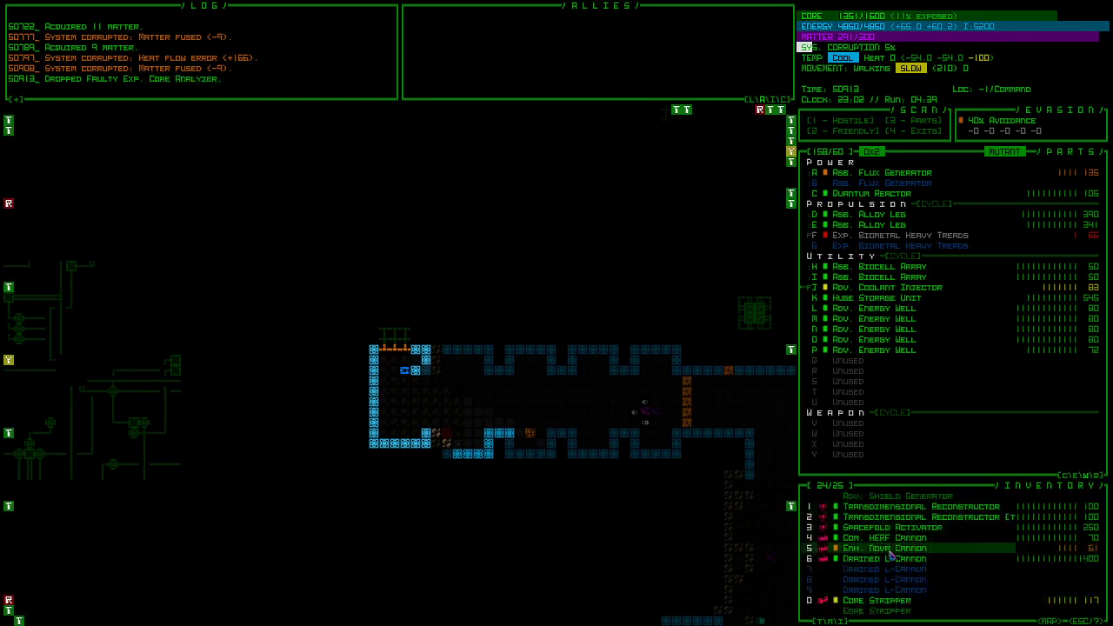
- Attach the Spacefold Activator, fold north through the sealed barrier, then detach it
drag(882, 528, 869, 365)
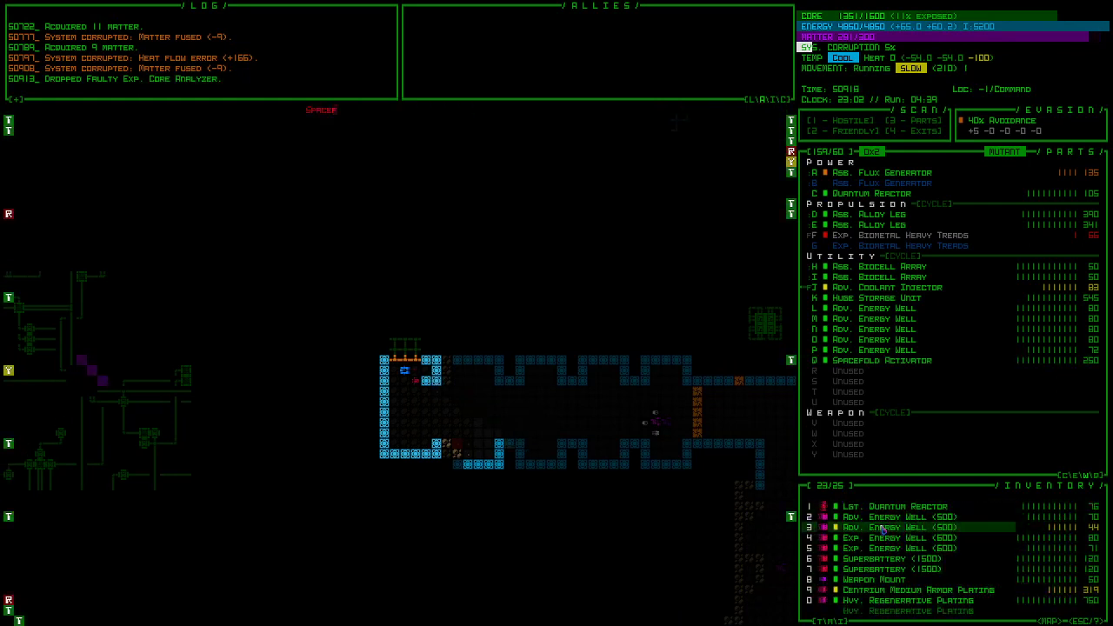
key(Up)
key(Up)
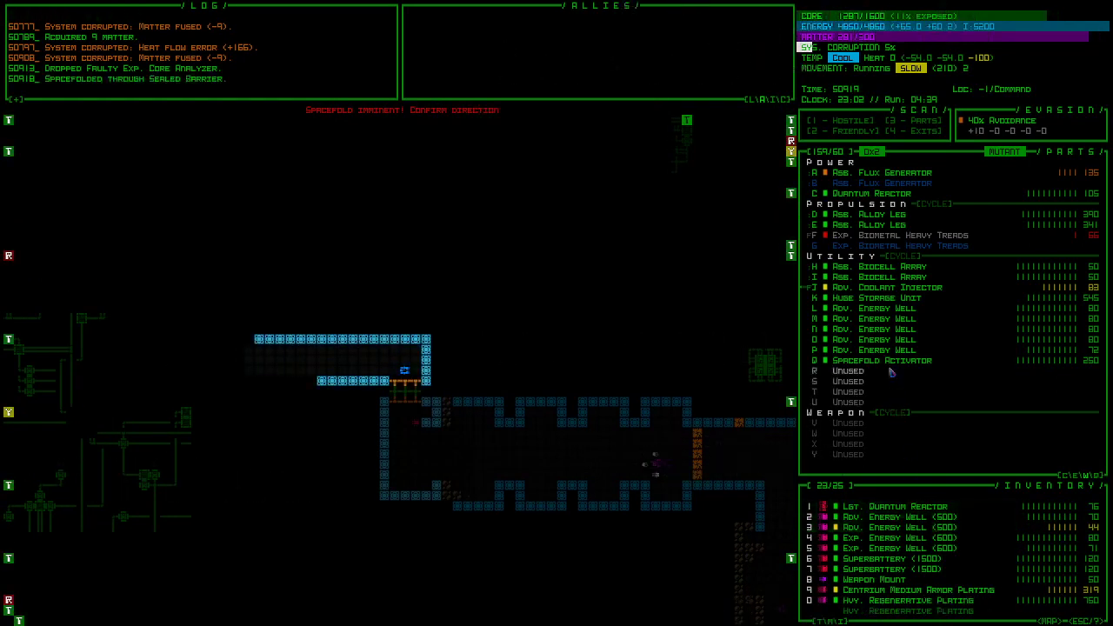
drag(878, 360, 922, 539)
- Walk west into the machinery room and inspect the Prototype Reactor
key(Left)
key(Left)
key(Left)
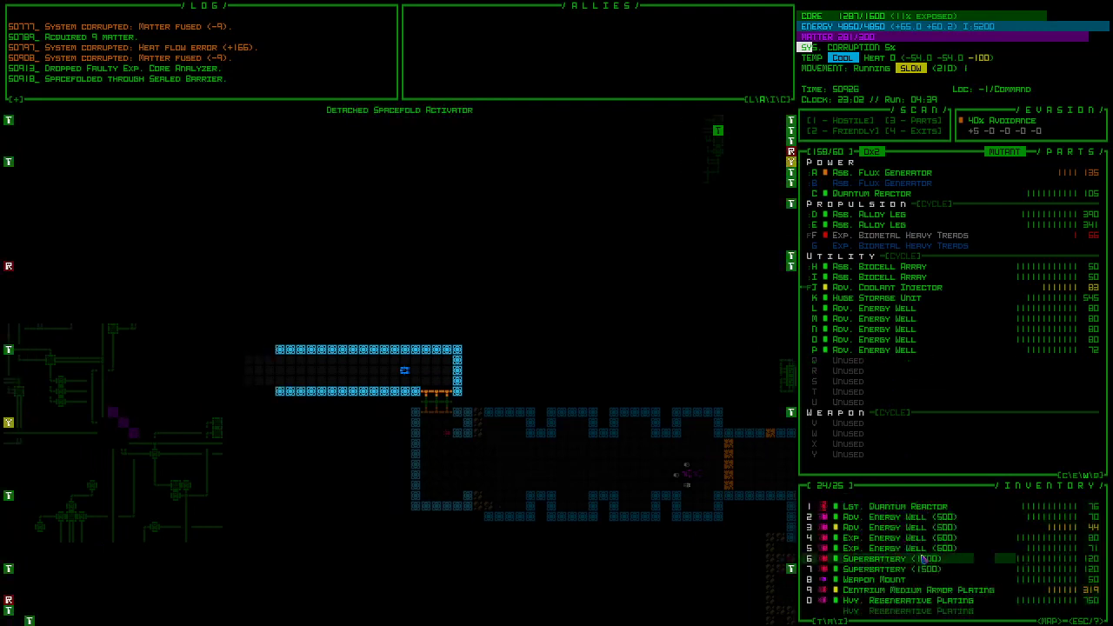
key(Left)
key(Left)
key(Left)
key(Left)
key(Left)
key(Left)
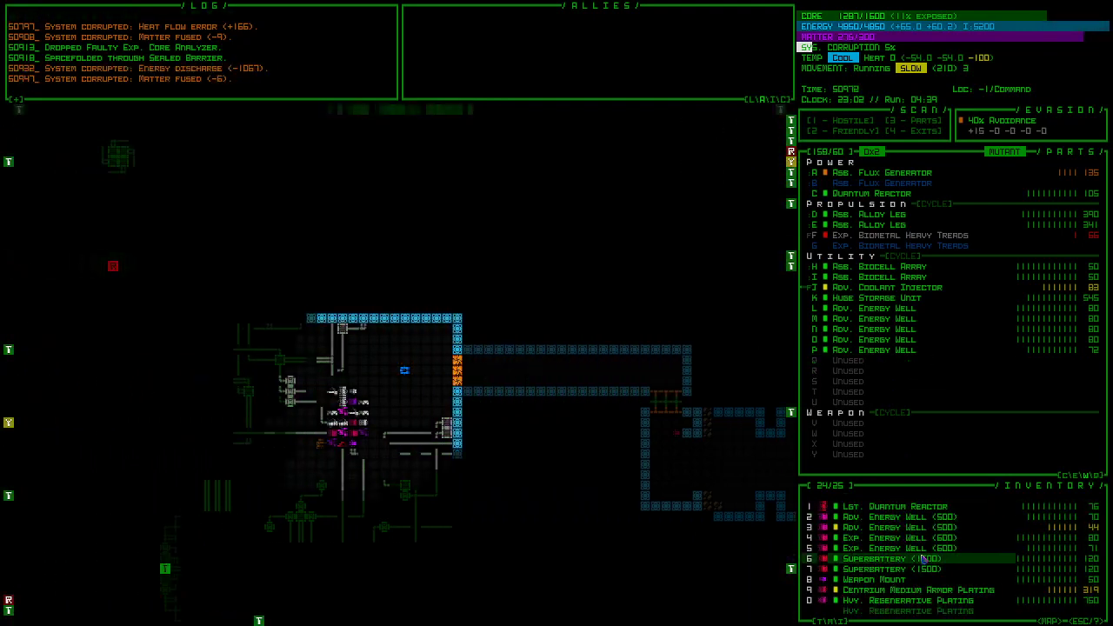
key(Left)
key(Left)
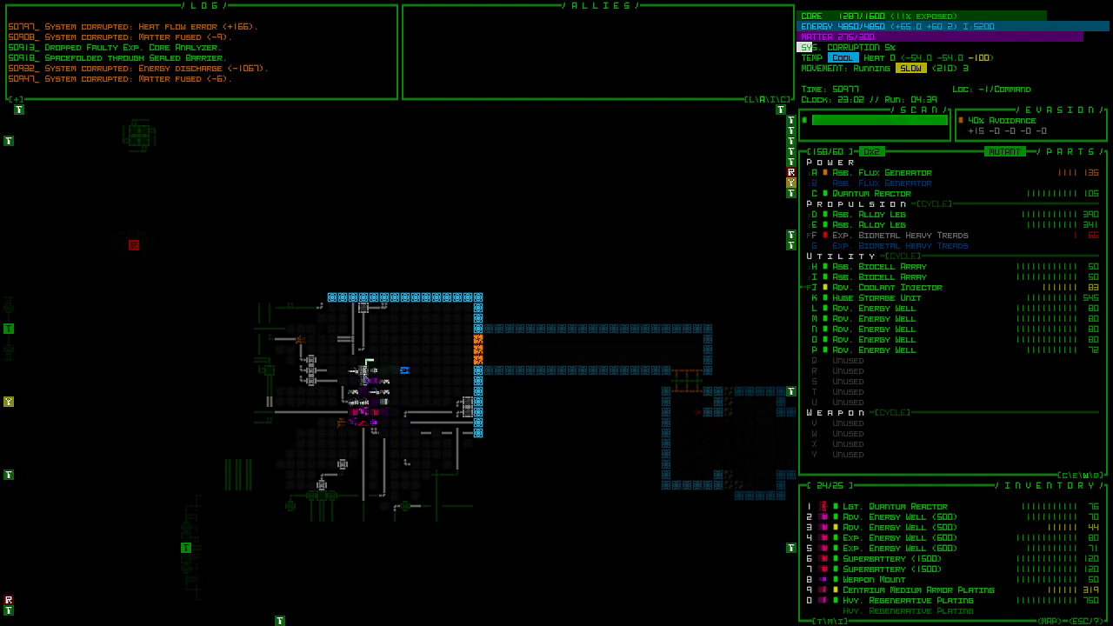
right_click(370, 383)
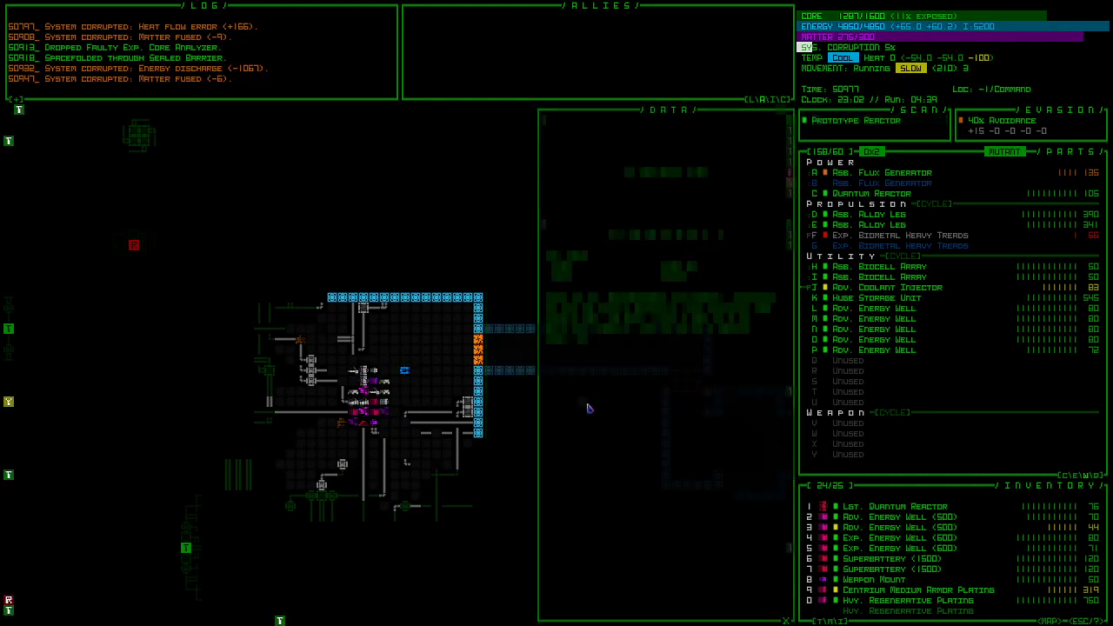
- Close the reactor info, step south-west and west, and swap the Flux Generator for a Zero-point Reactor
key(Escape)
key(KP_End)
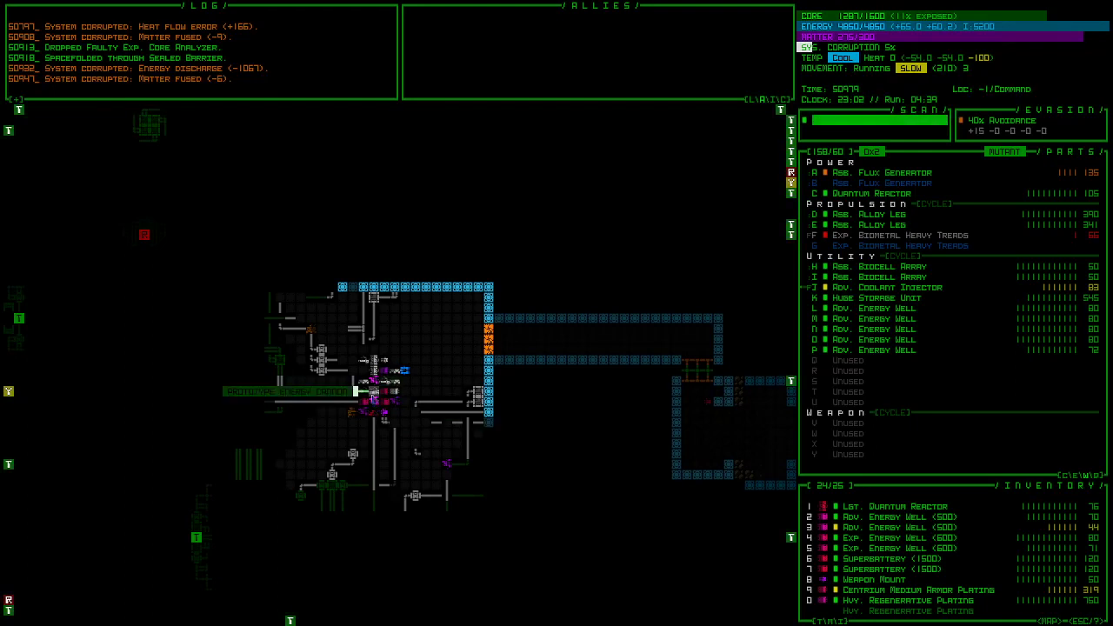
key(KP_Left)
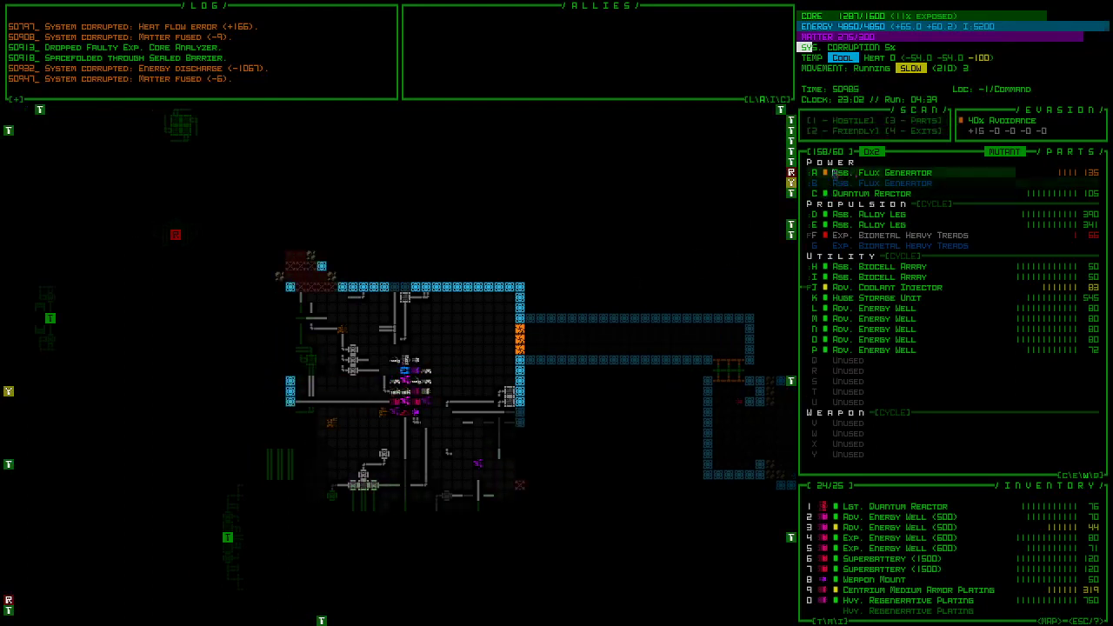
click(704, 181)
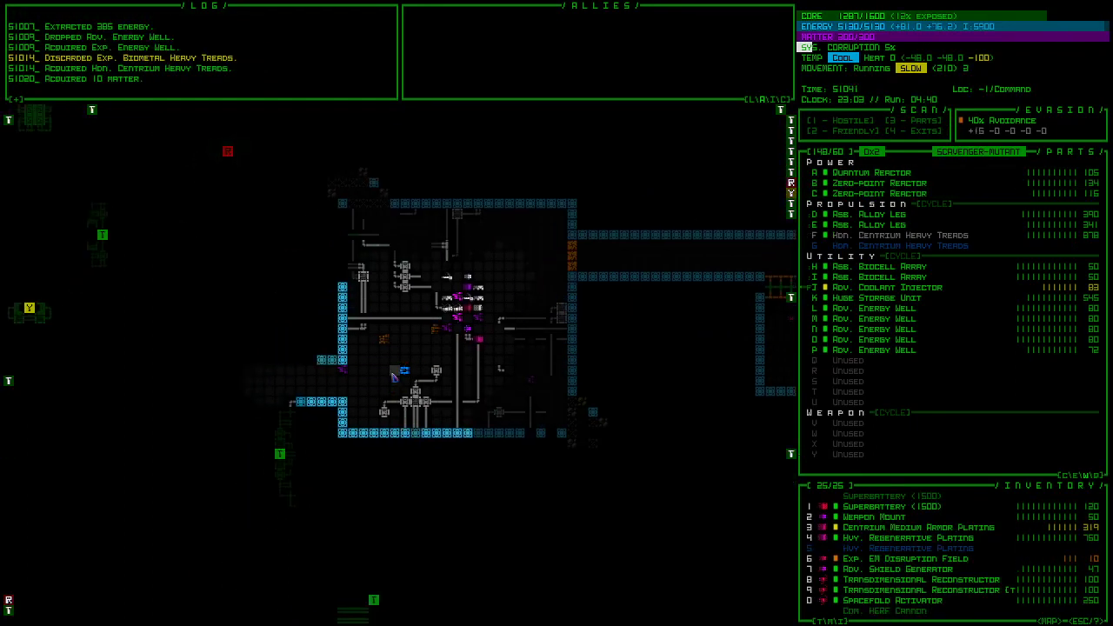
- Move to the south-east wall, attach the Spacefold Activator and warp south through it
key(KP_Down)
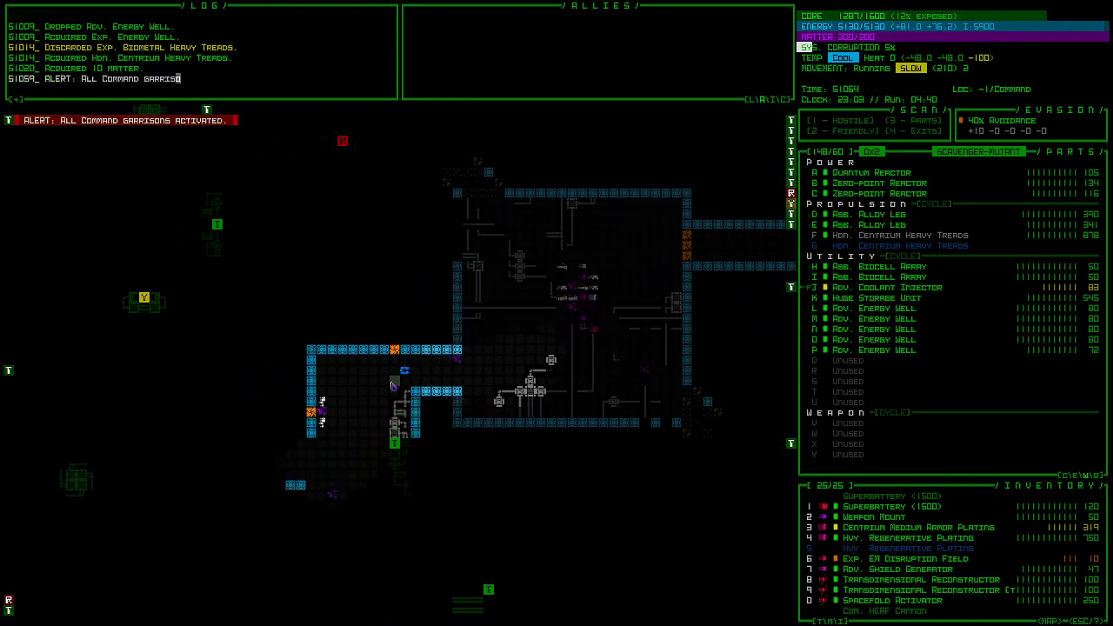
key(KP_Down)
key(KP_Down)
key(KP_Down)
key(KP_Down)
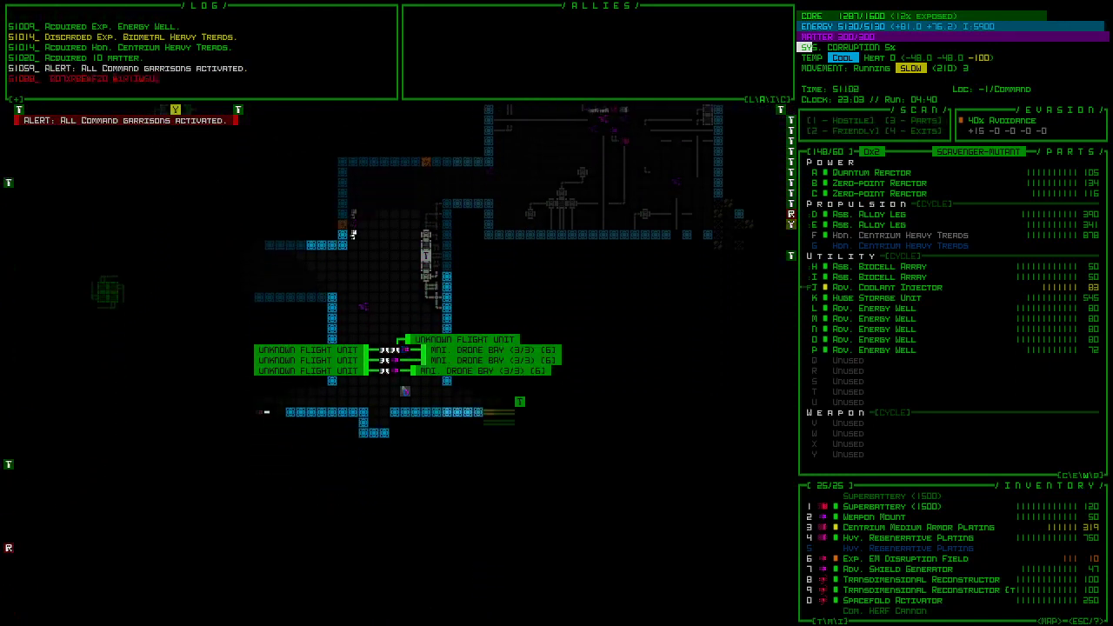
key(KP_Down)
key(KP_Right)
key(KP_Right)
key(KP_Right)
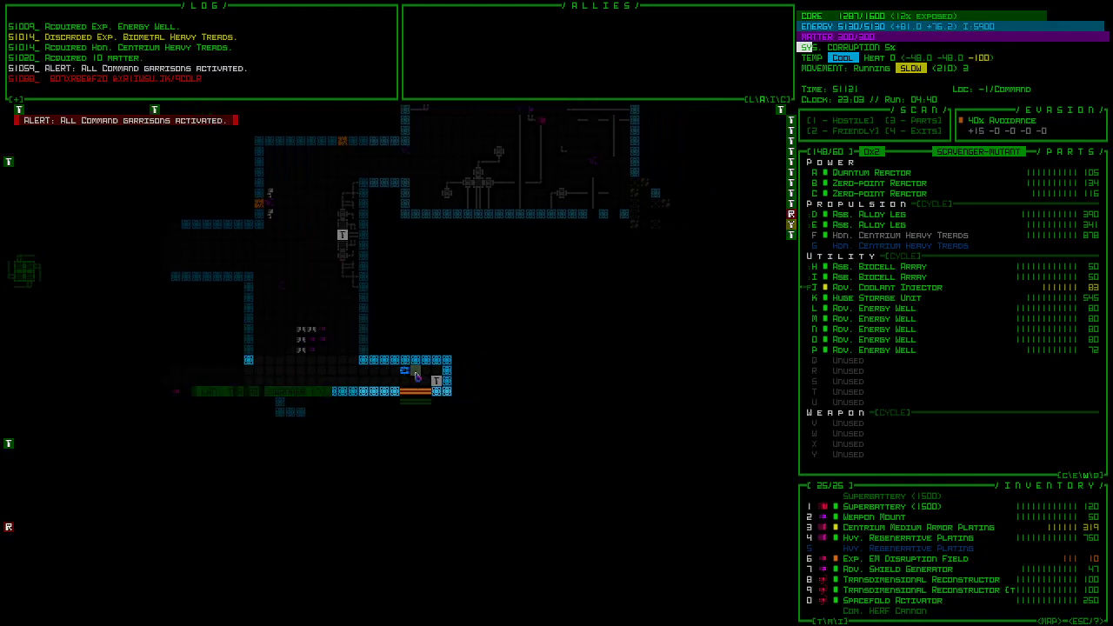
key(KP_Right)
key(a)
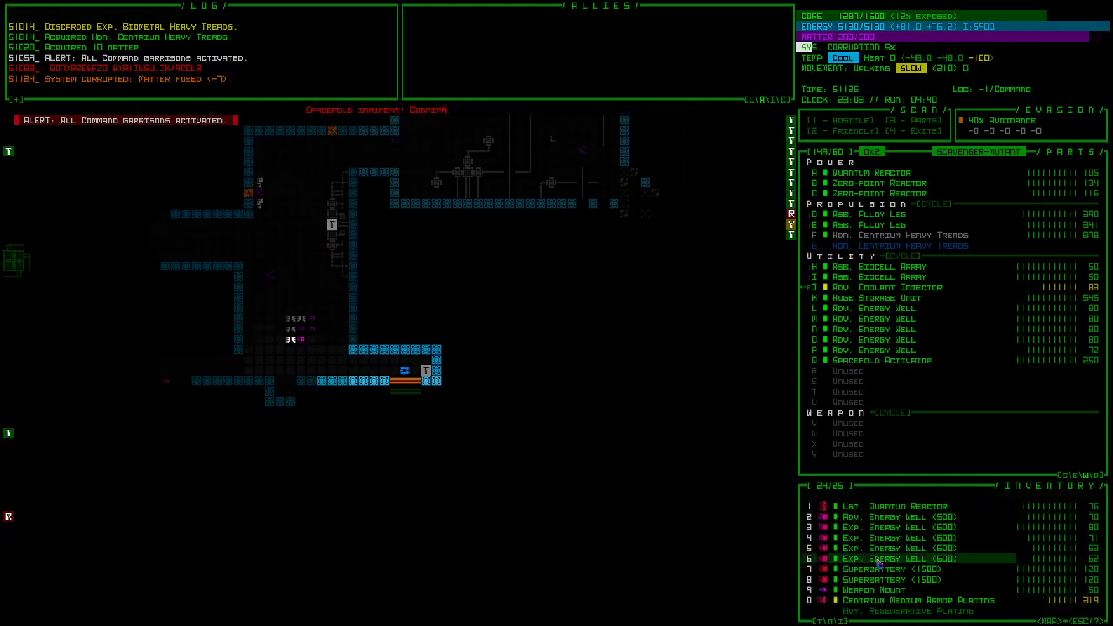
key(KP_Down)
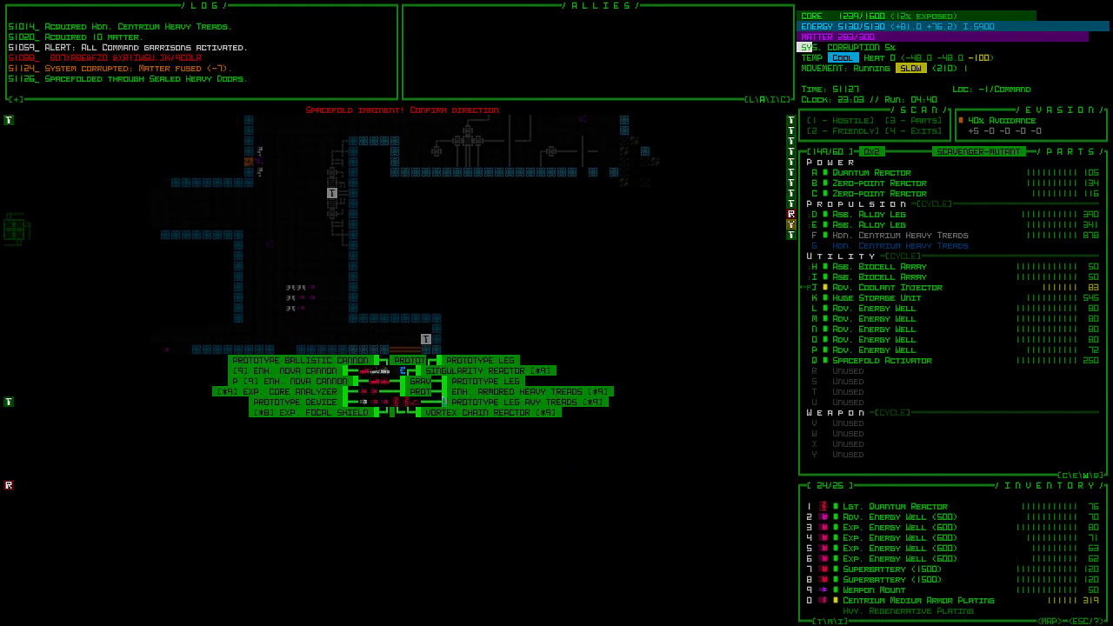
key(KP_Down)
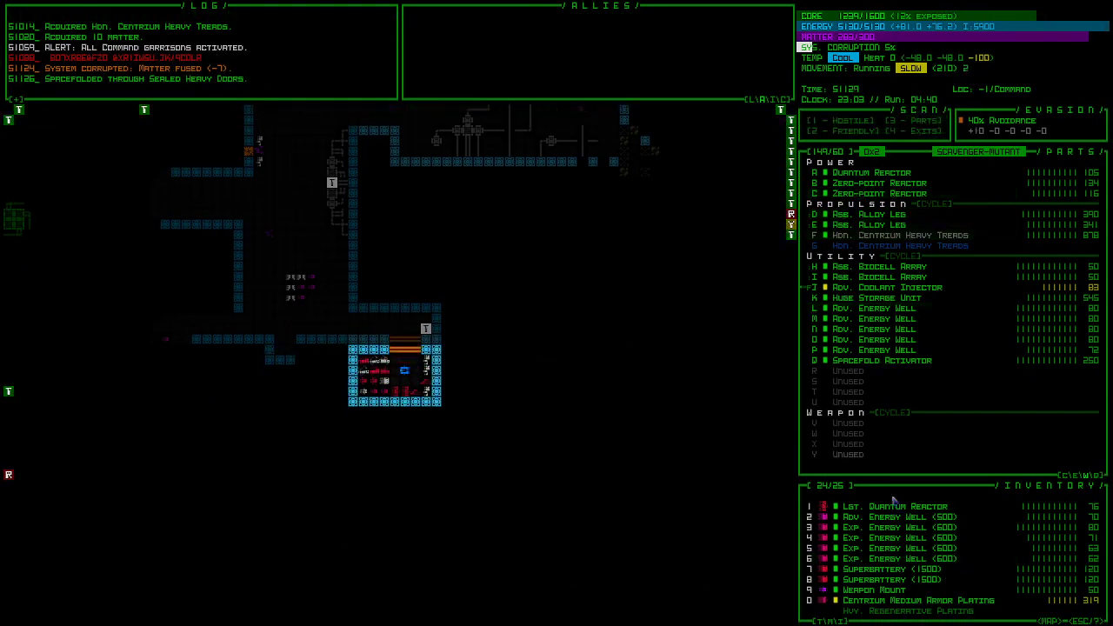
- Drop the Quantum Reactor, stow a Zero-point Reactor, warp north, and inspect the Zero-point Reactor
drag(870, 172, 608, 348)
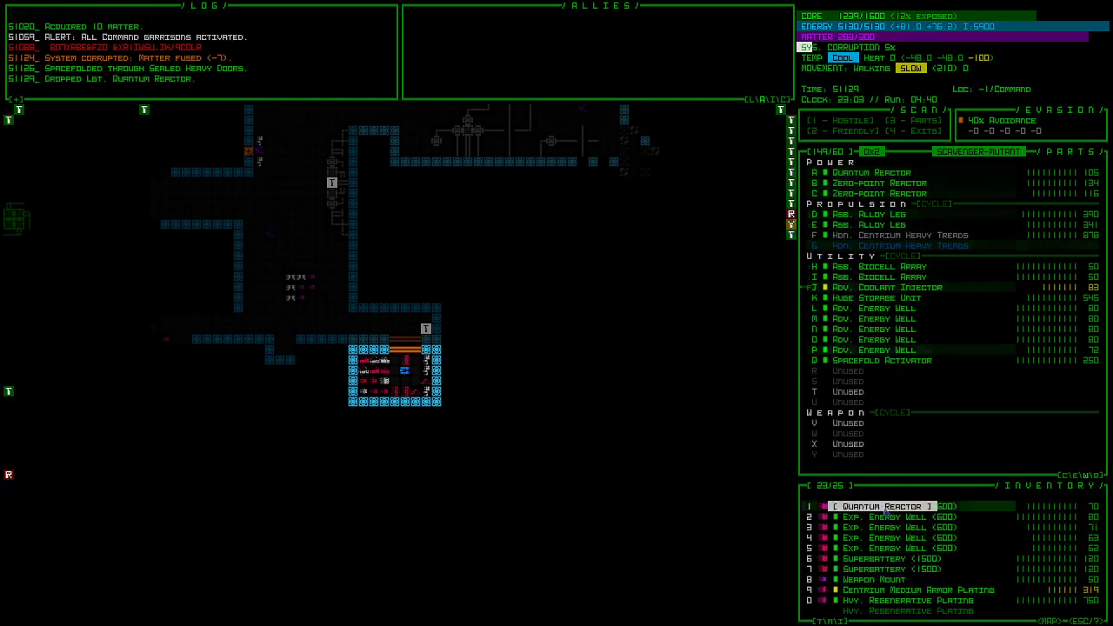
drag(879, 193, 869, 522)
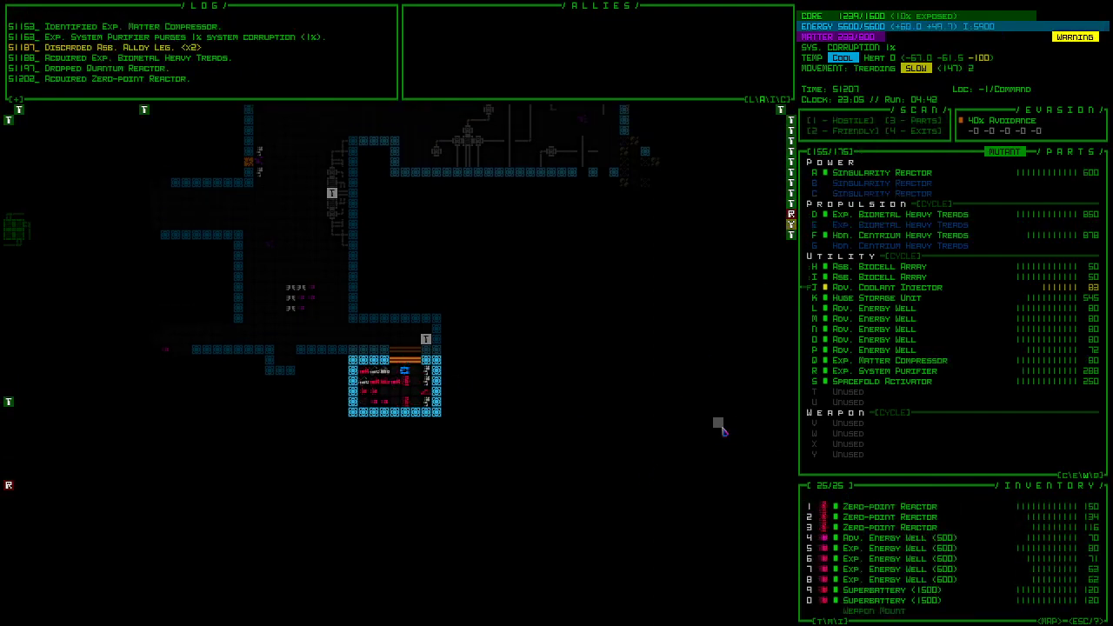
key(Up)
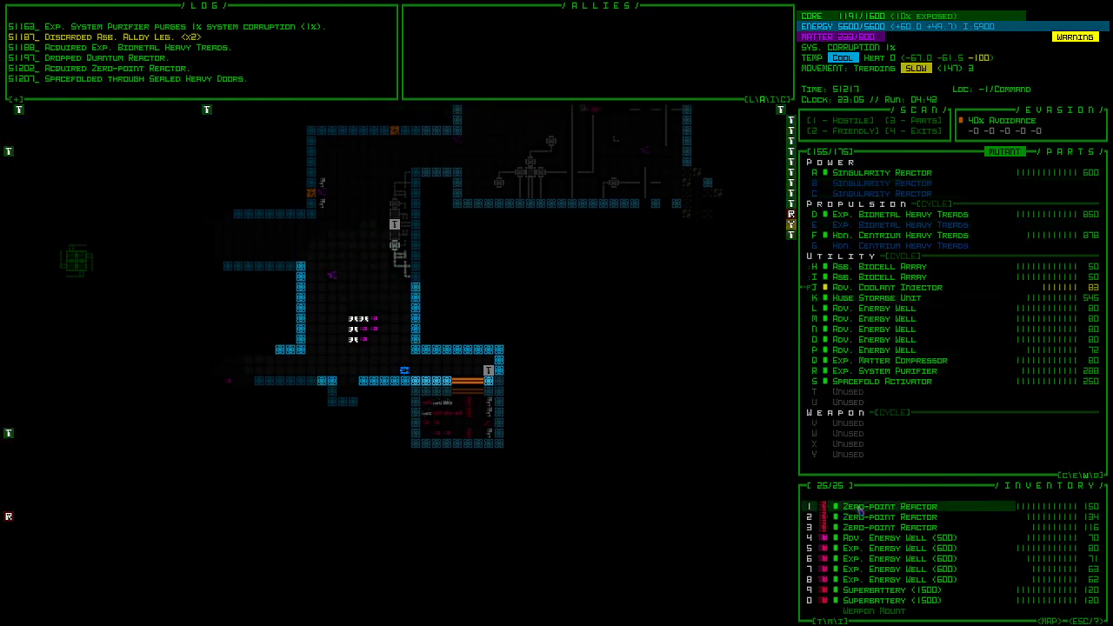
click(867, 516)
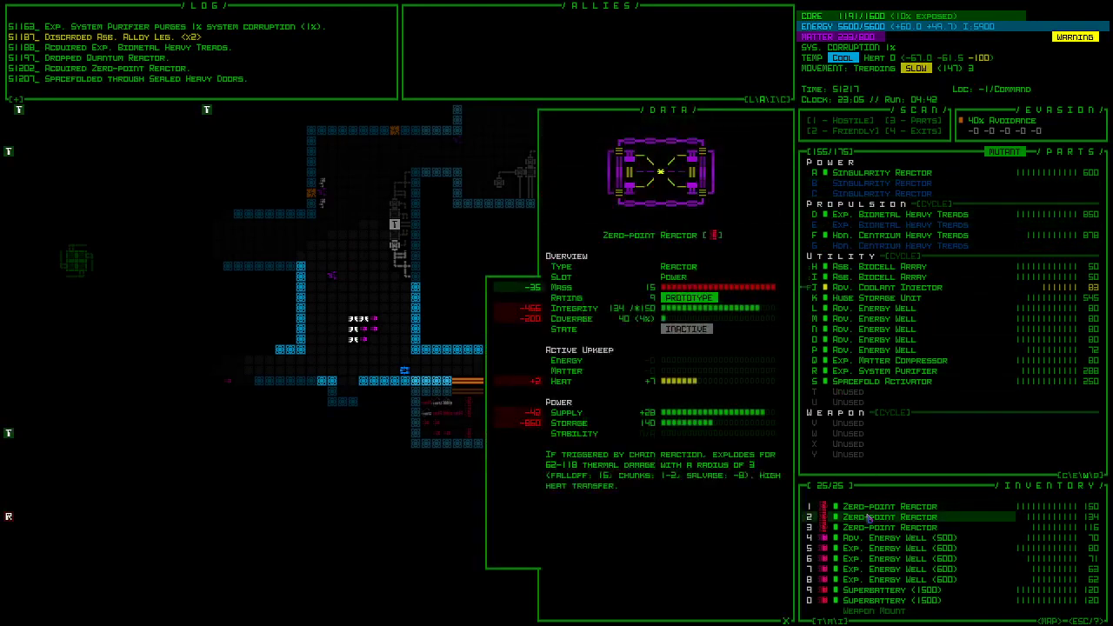
- Inspect the Singularity Reactor's stats, then close the data windows to return to the map
click(849, 185)
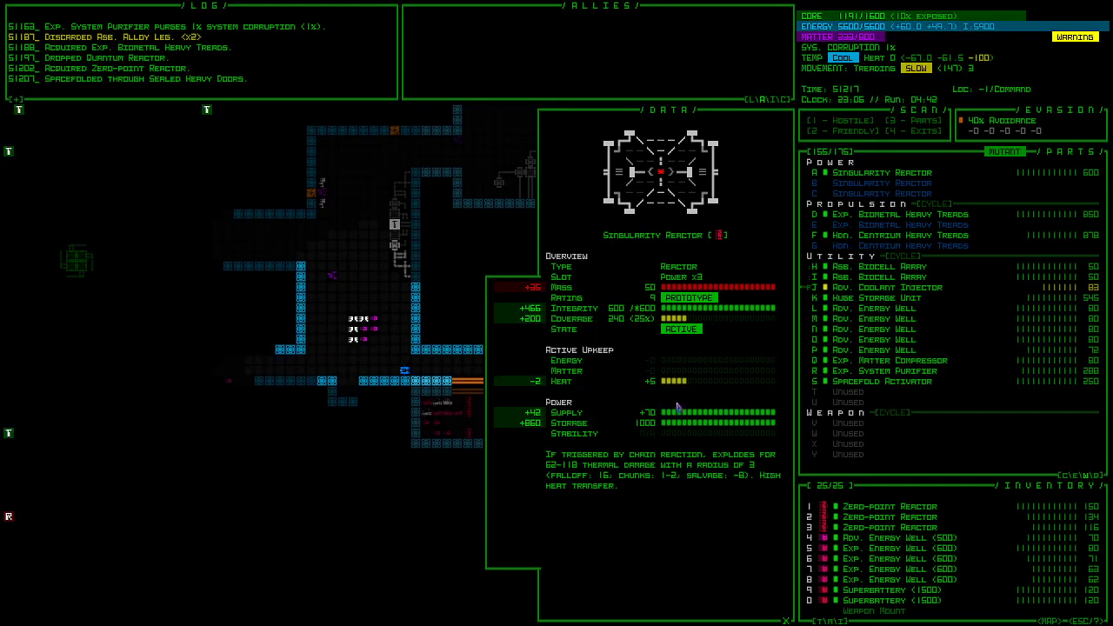
key(Escape)
click(878, 287)
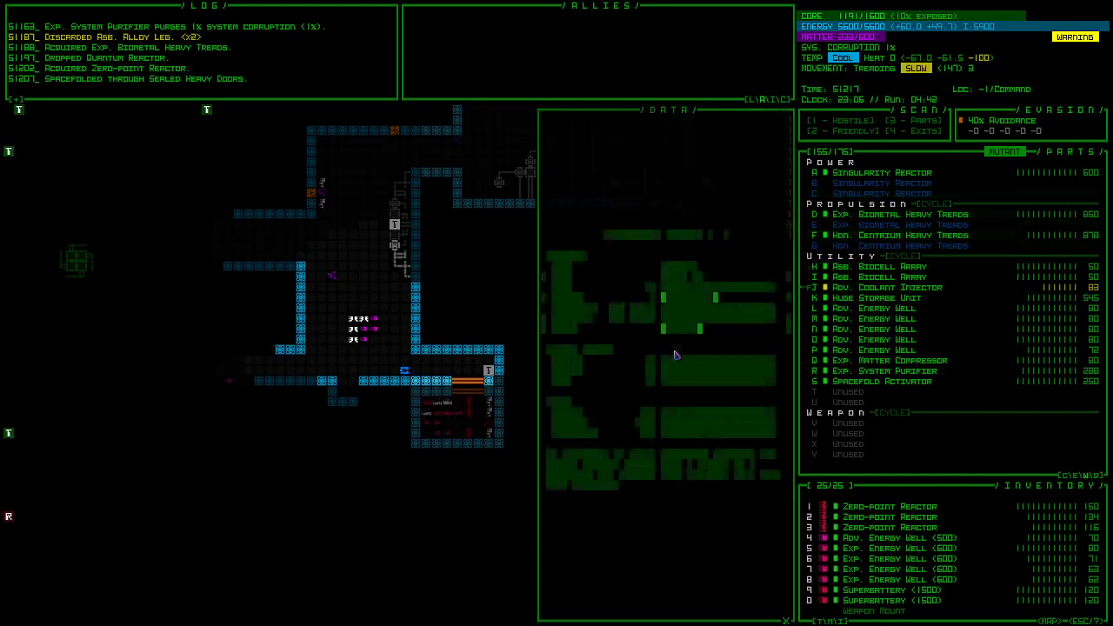
key(Escape)
scroll(913, 539, down, 5)
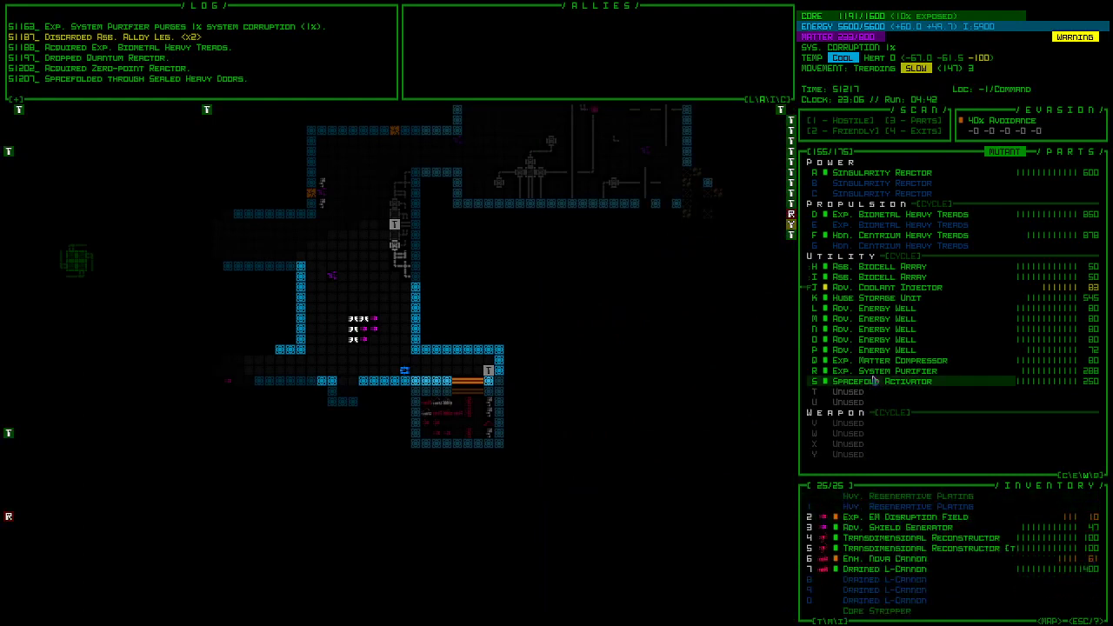
scroll(887, 541, up, 3)
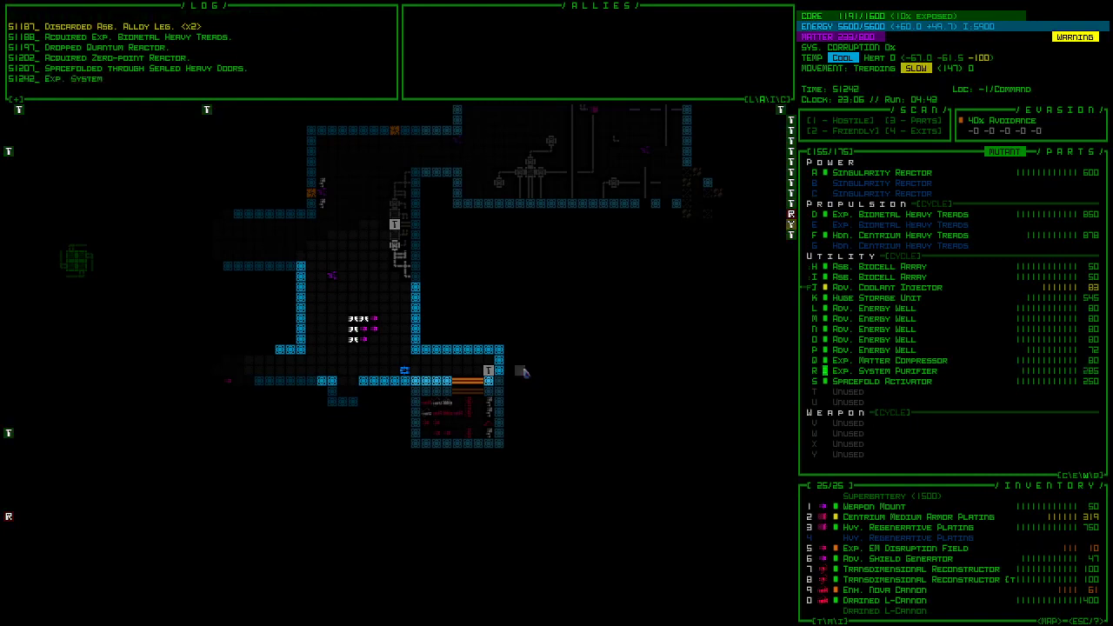
- Head north-west and west into the next room, picking up matter along the way
key(KP_7)
key(KP_7)
key(KP_7)
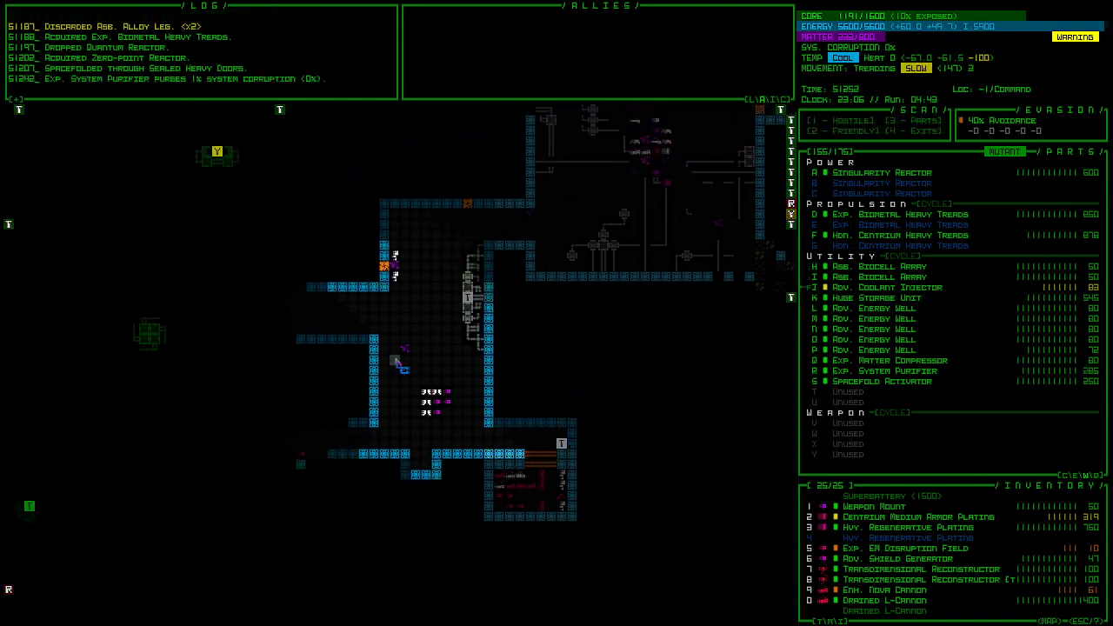
key(KP_7)
key(KP_7)
key(KP_7)
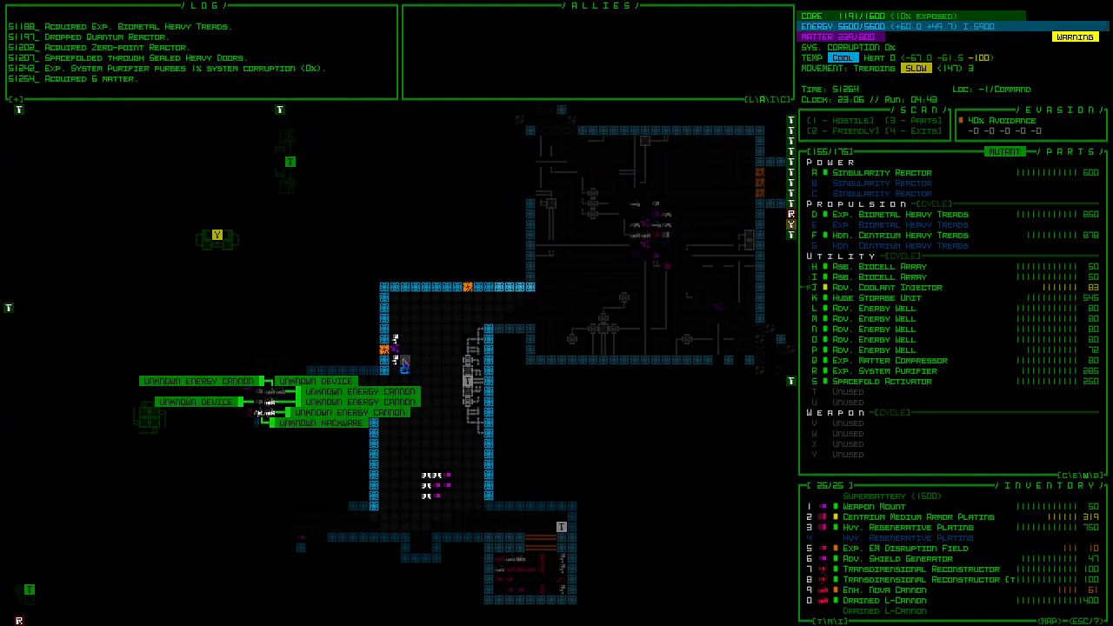
key(KP_7)
key(KP_4)
key(KP_4)
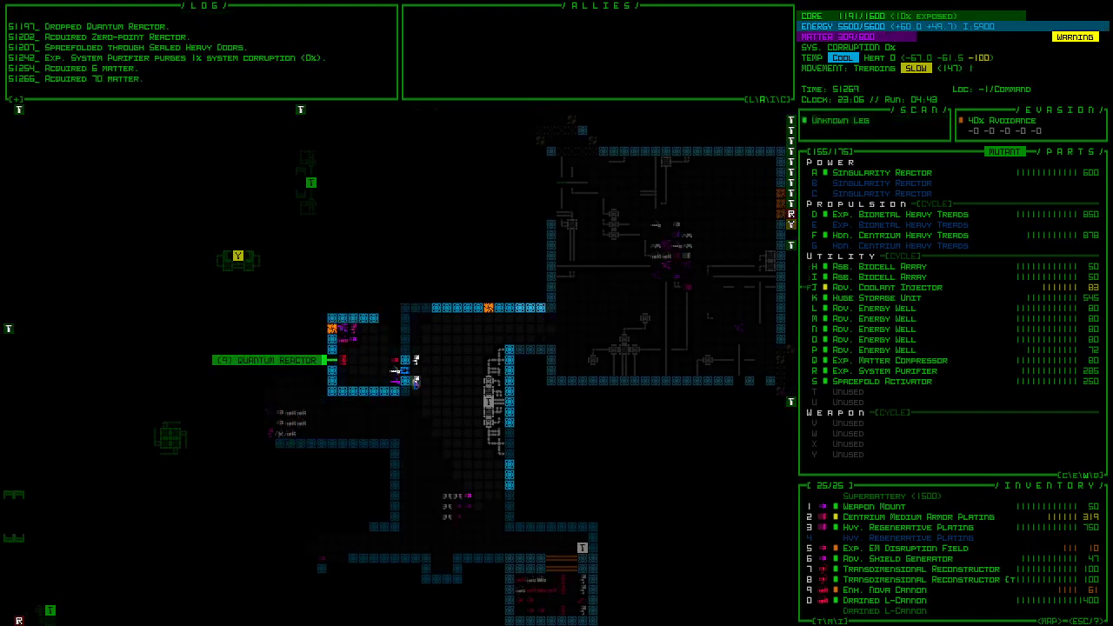
key(KP_7)
key(KP_7)
key(s)
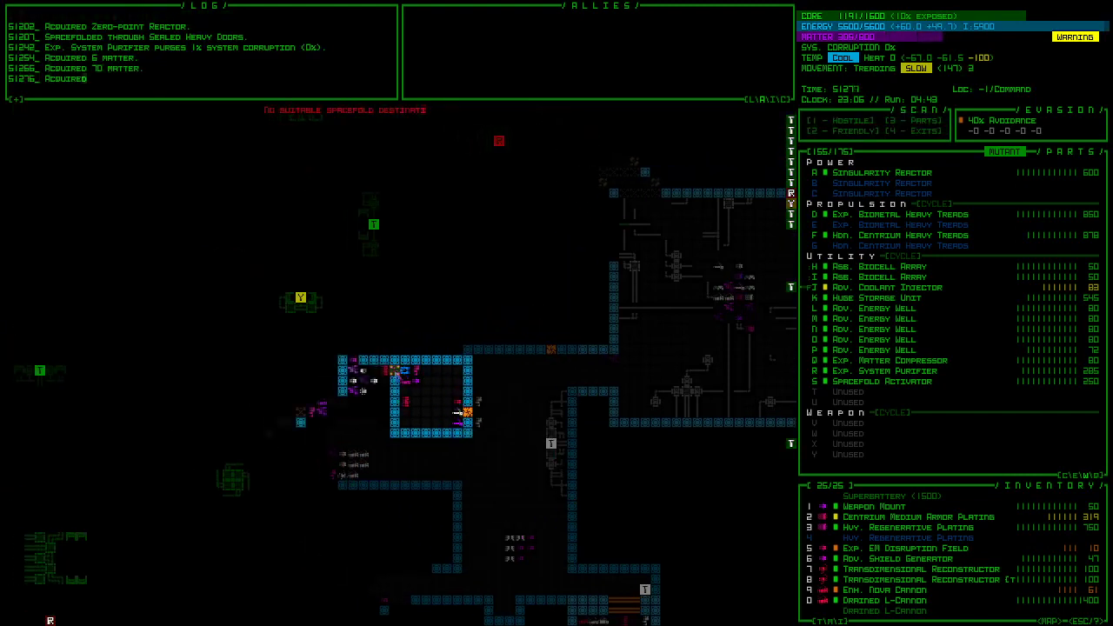
key(KP_7)
key(KP_7)
key(KP_7)
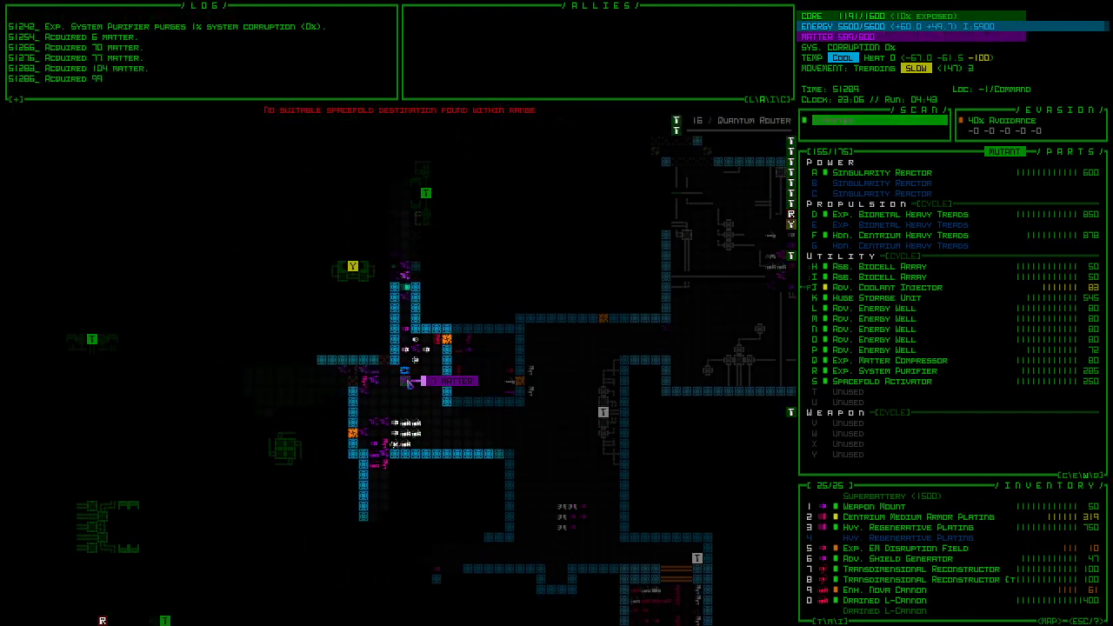
- Move west, then south-east through the room, collecting more matter
key(KP_4)
key(KP_4)
key(KP_4)
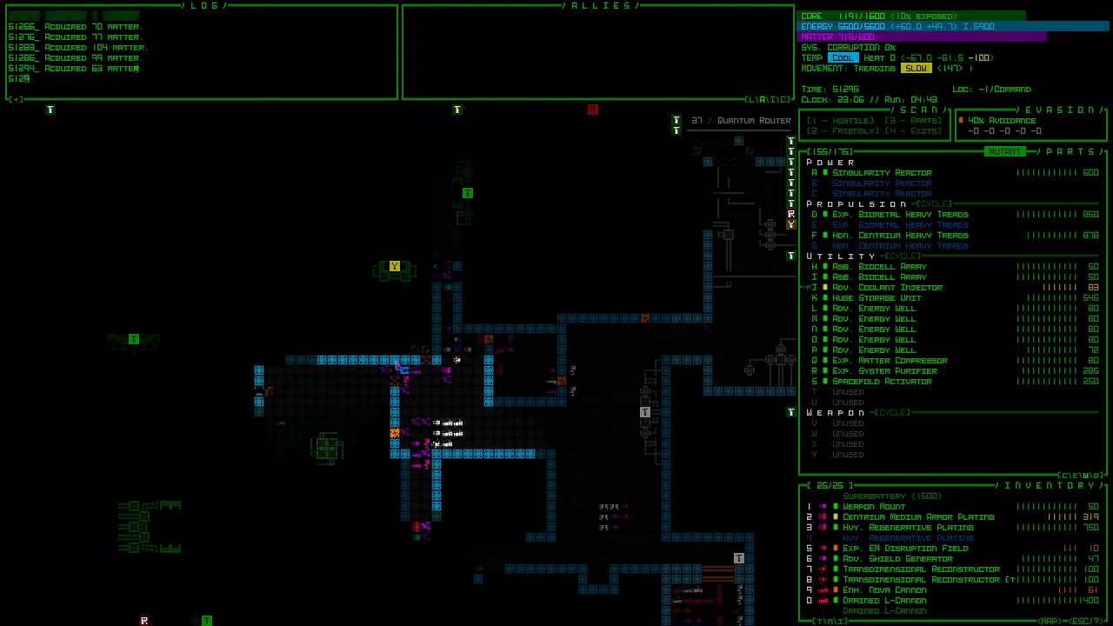
key(KP_4)
key(KP_3)
key(KP_3)
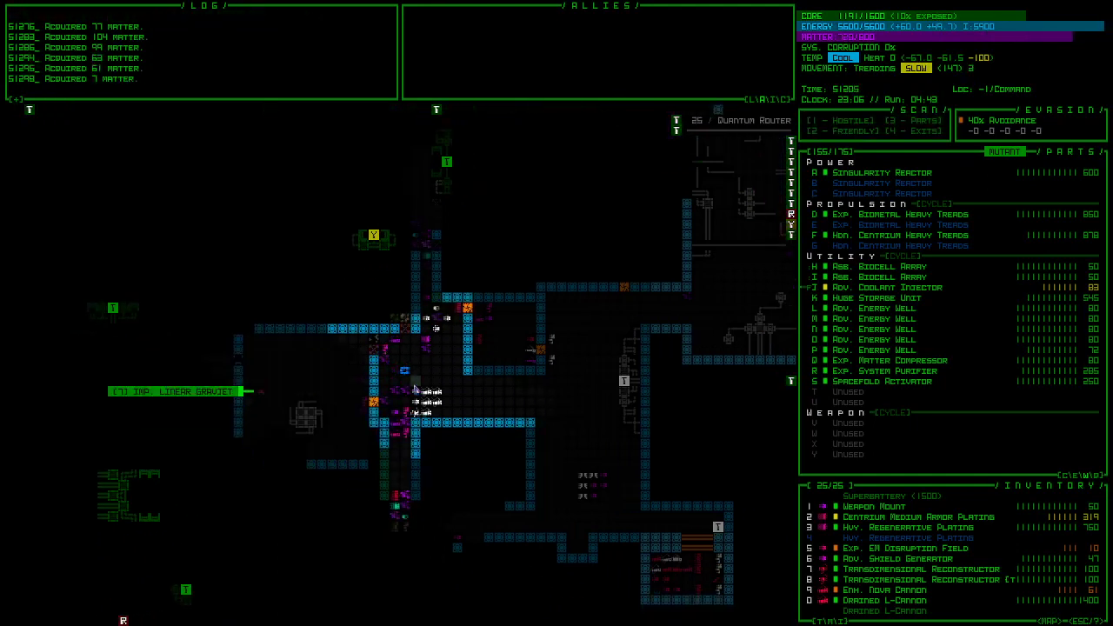
key(KP_3)
key(KP_3)
- Continue west, south-west and north-west until matter reaches 800/800
key(KP_4)
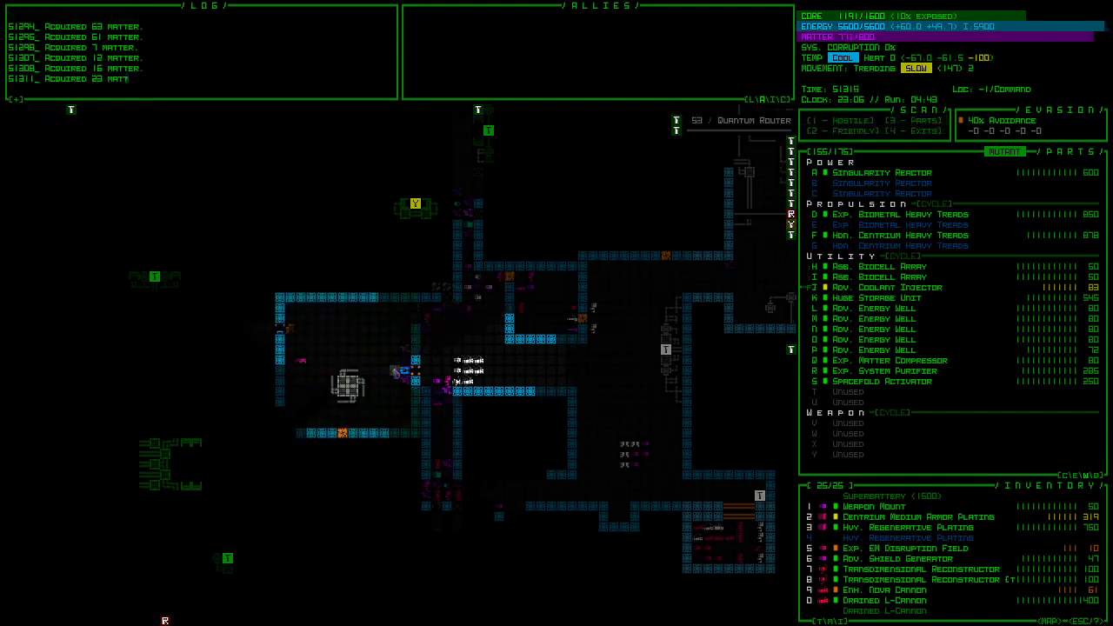
key(KP_4)
key(KP_1)
key(KP_1)
key(KP_1)
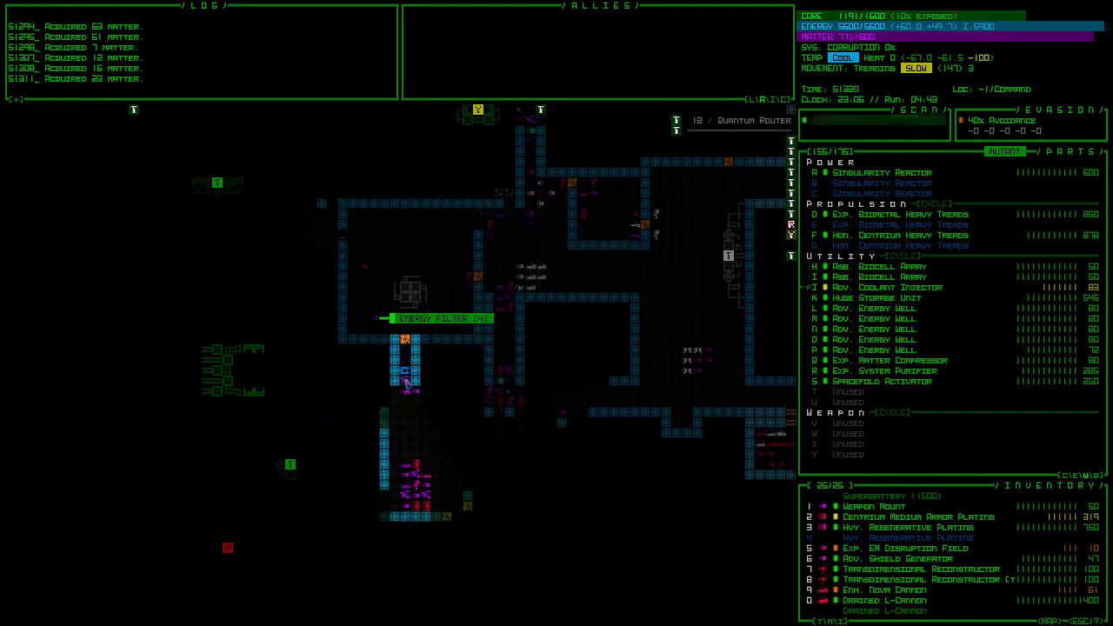
key(KP_1)
key(KP_4)
key(KP_4)
key(KP_1)
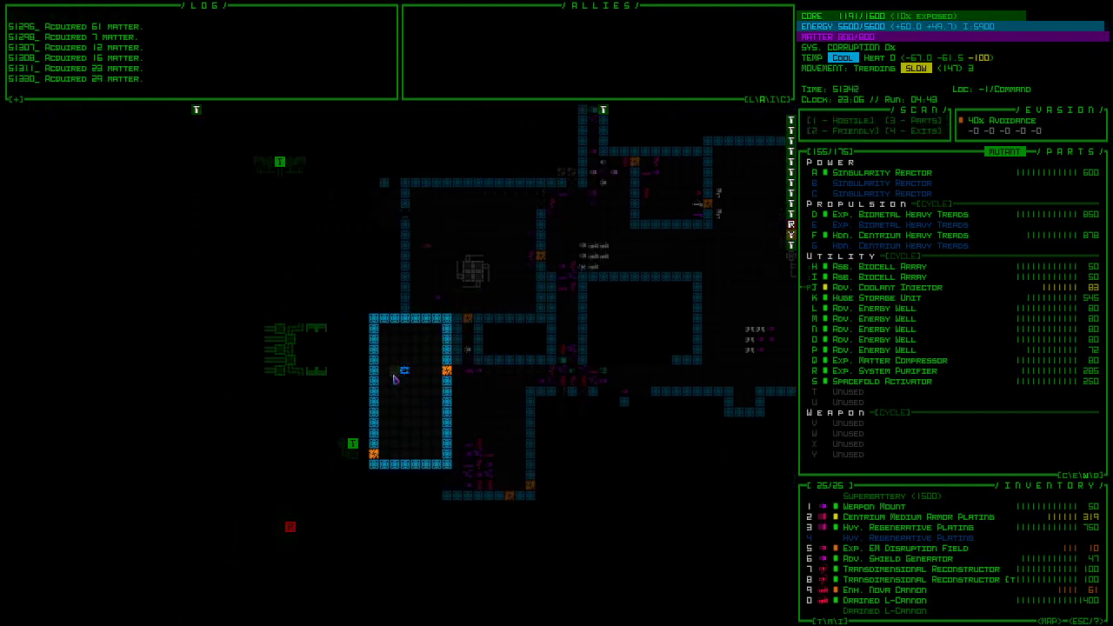
key(KP_1)
key(KP_2)
key(KP_2)
key(KP_7)
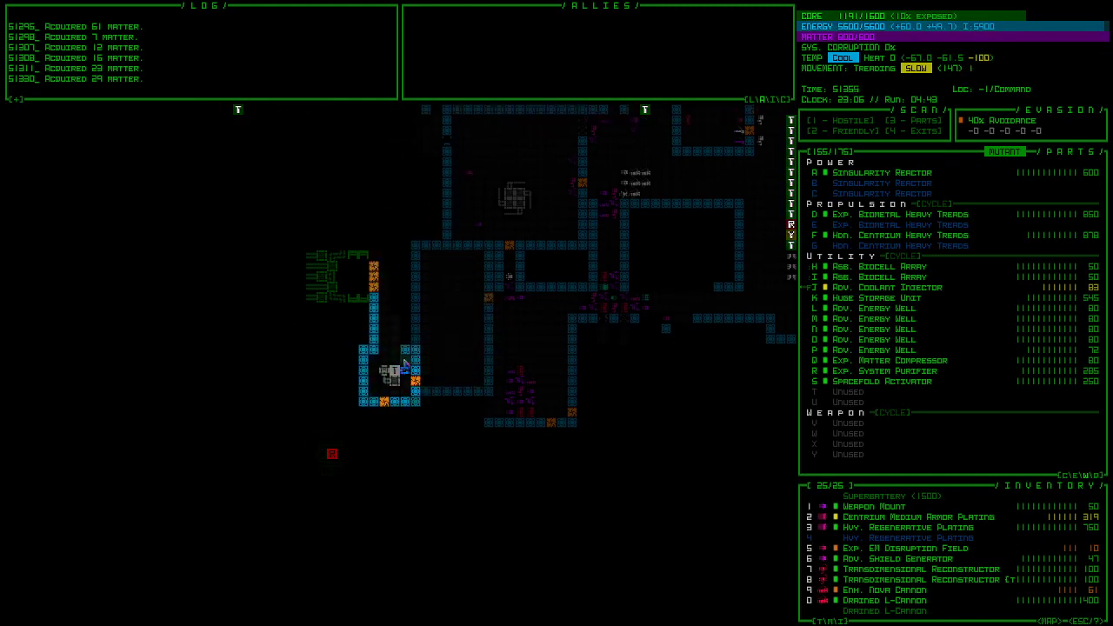
key(KP_8)
key(KP_8)
key(KP_7)
- Step west, attach the Enh. Nova Cannon as a weapon and fire it at the target
key(KP_4)
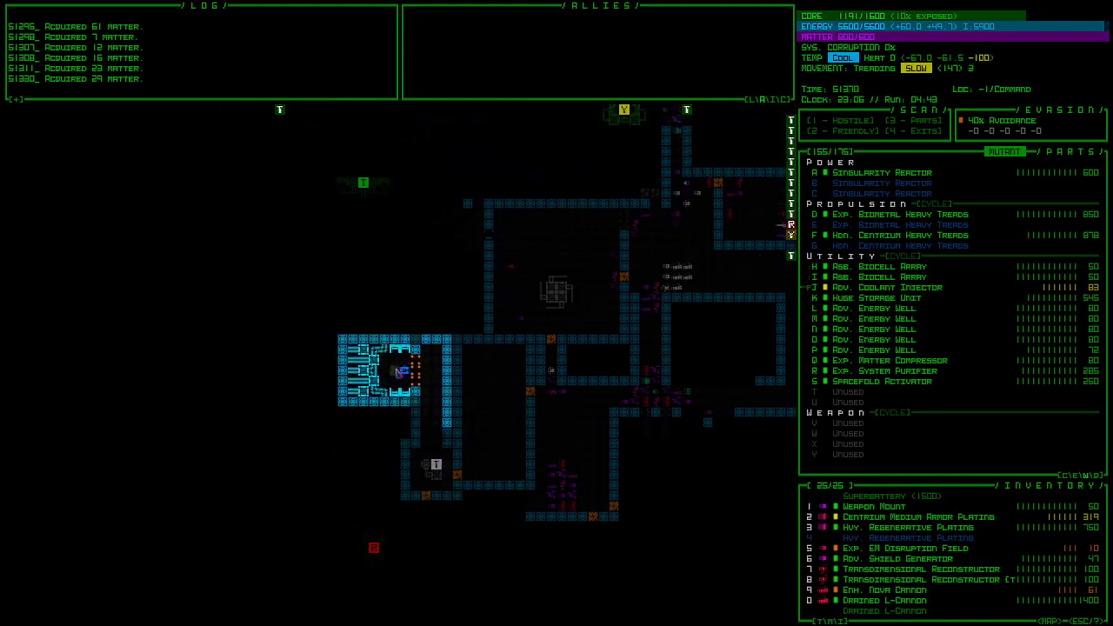
key(a)
key(9)
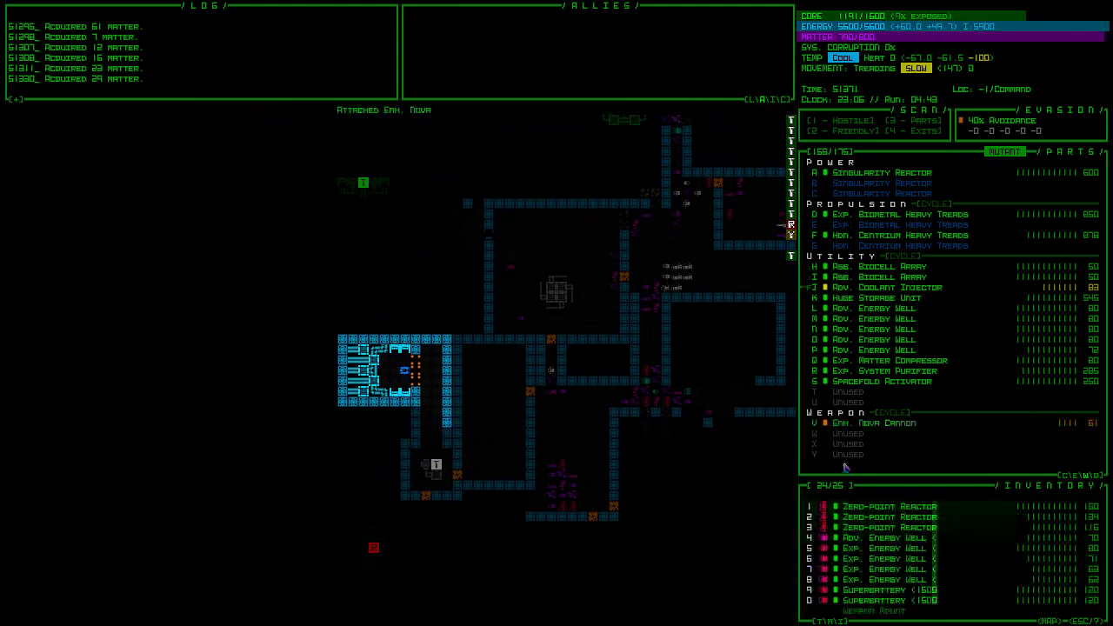
key(f)
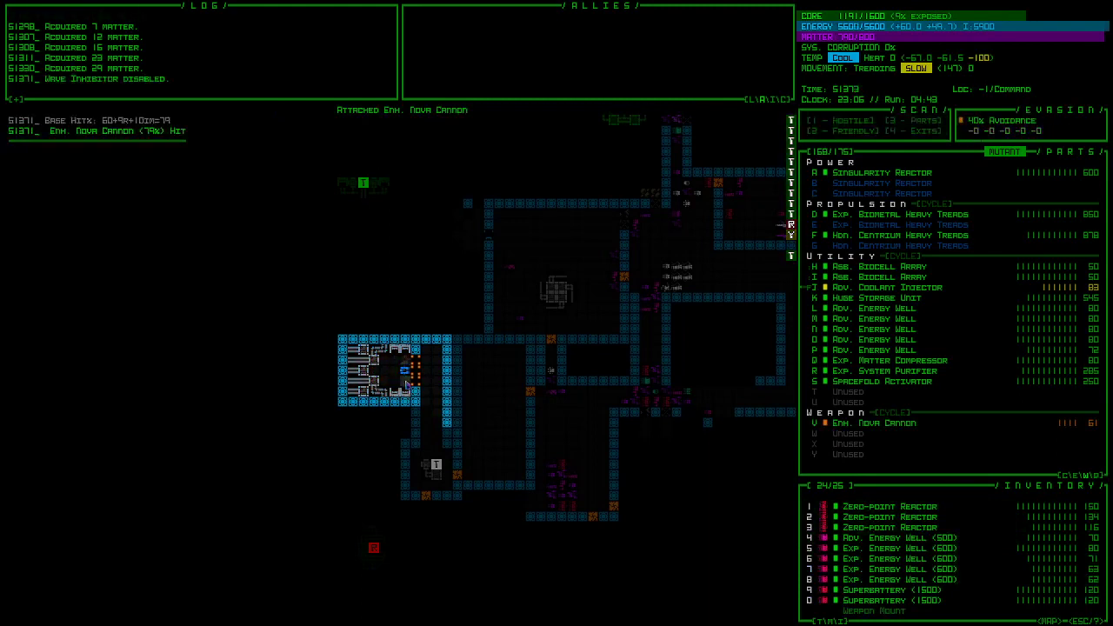
- Move the robot south down the corridor
key(KP_2)
key(KP_2)
key(KP_2)
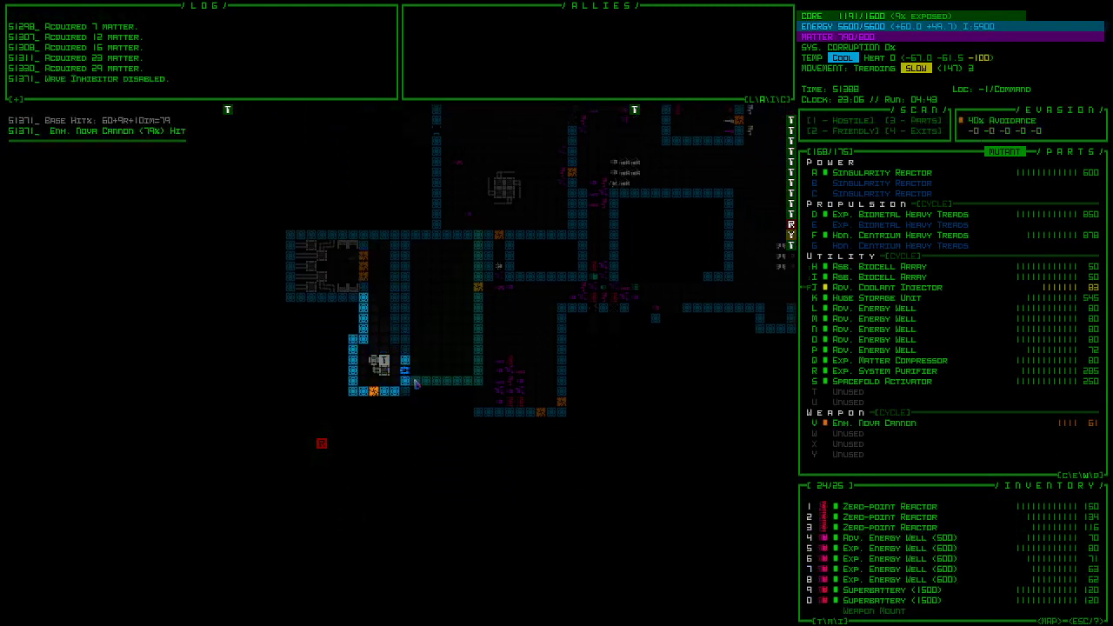
key(KP_2)
key(s)
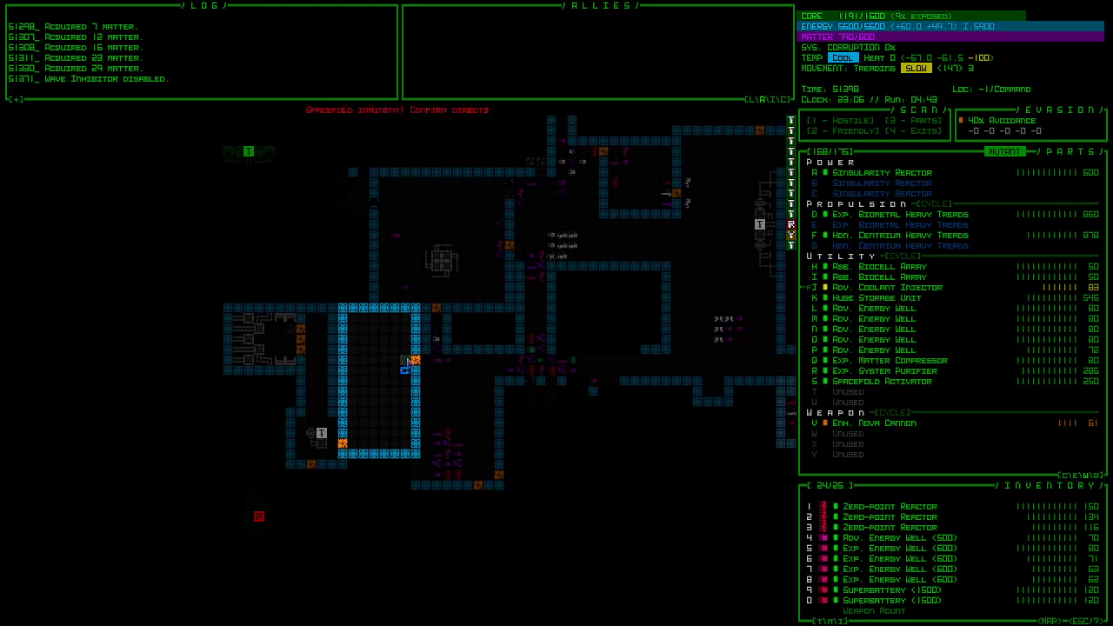
key(KP_2)
key(KP_2)
key(KP_2)
key(KP_2)
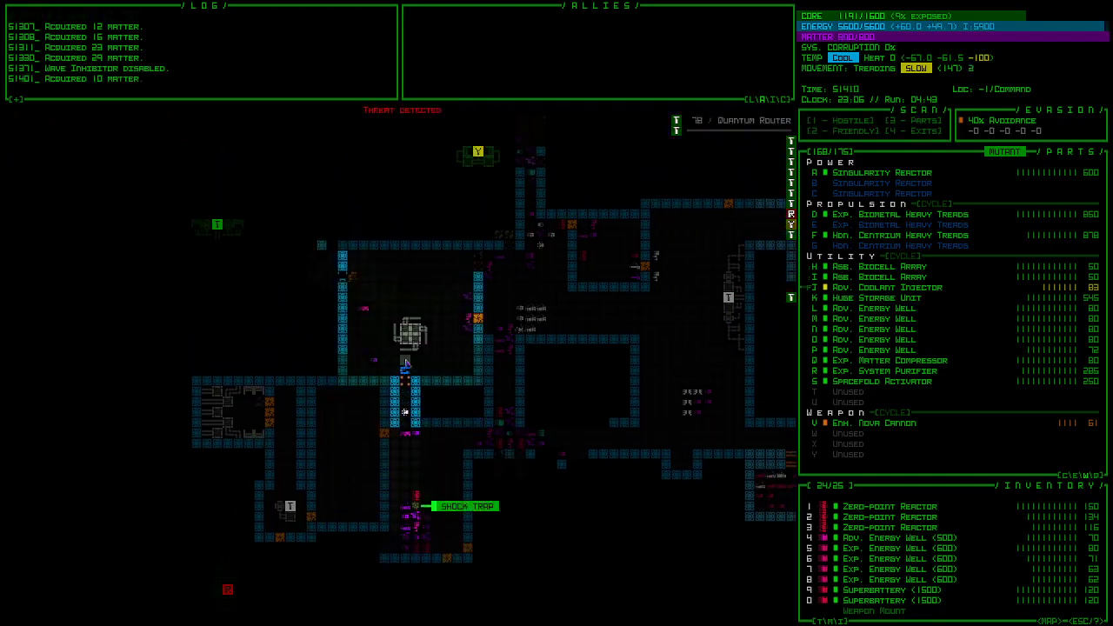
key(KP_2)
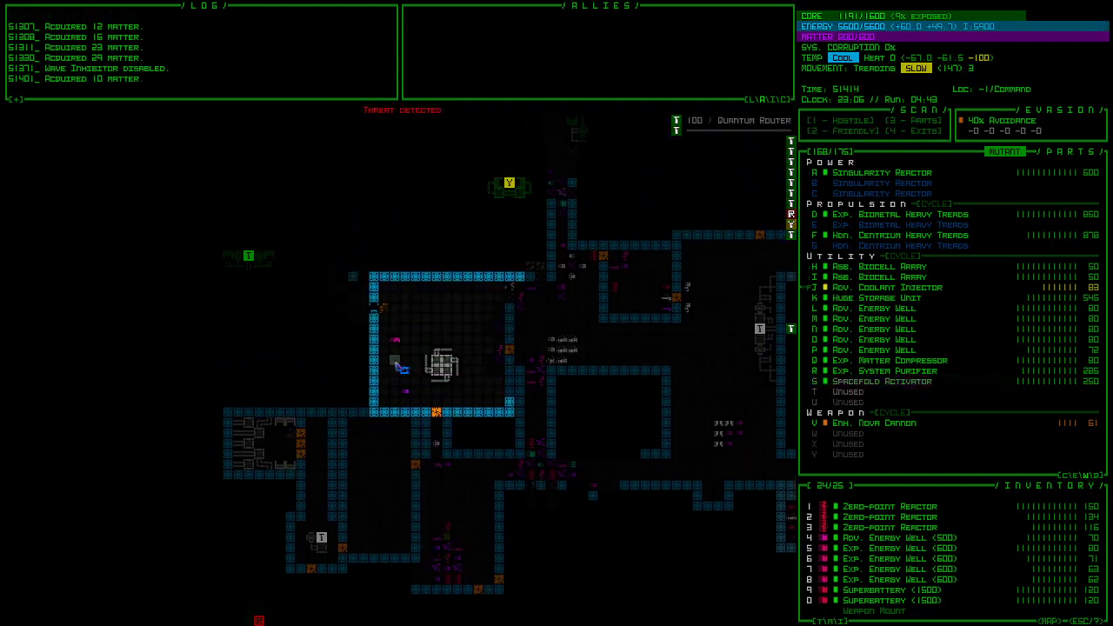
- Head north, then north-west toward the recycling room, setting off the gamma bomb trap
key(KP_8)
key(KP_7)
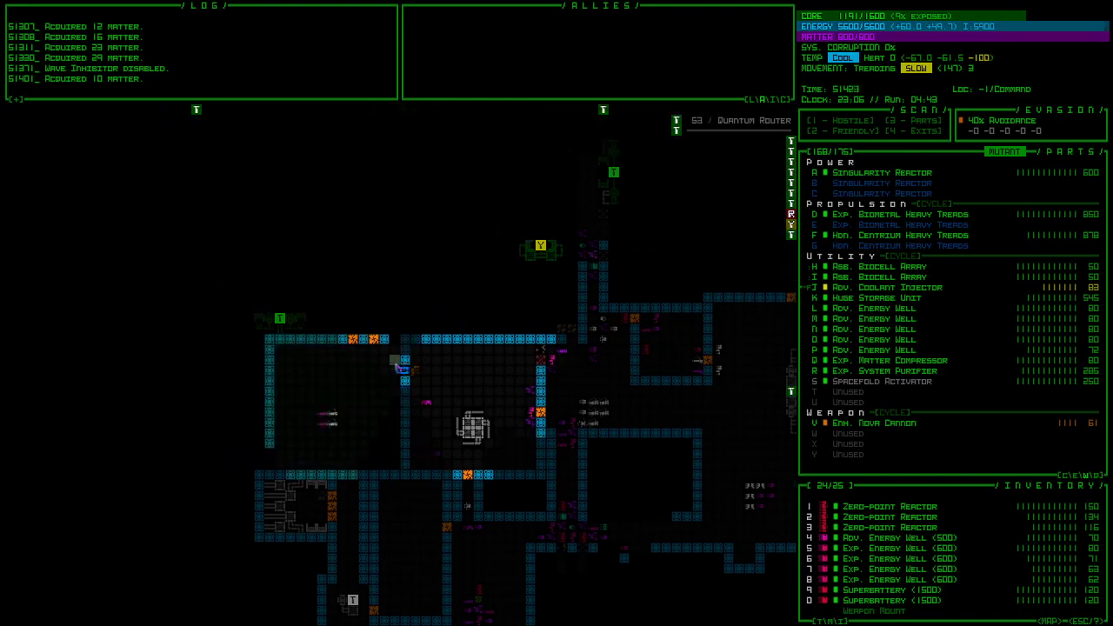
key(KP_7)
key(KP_7)
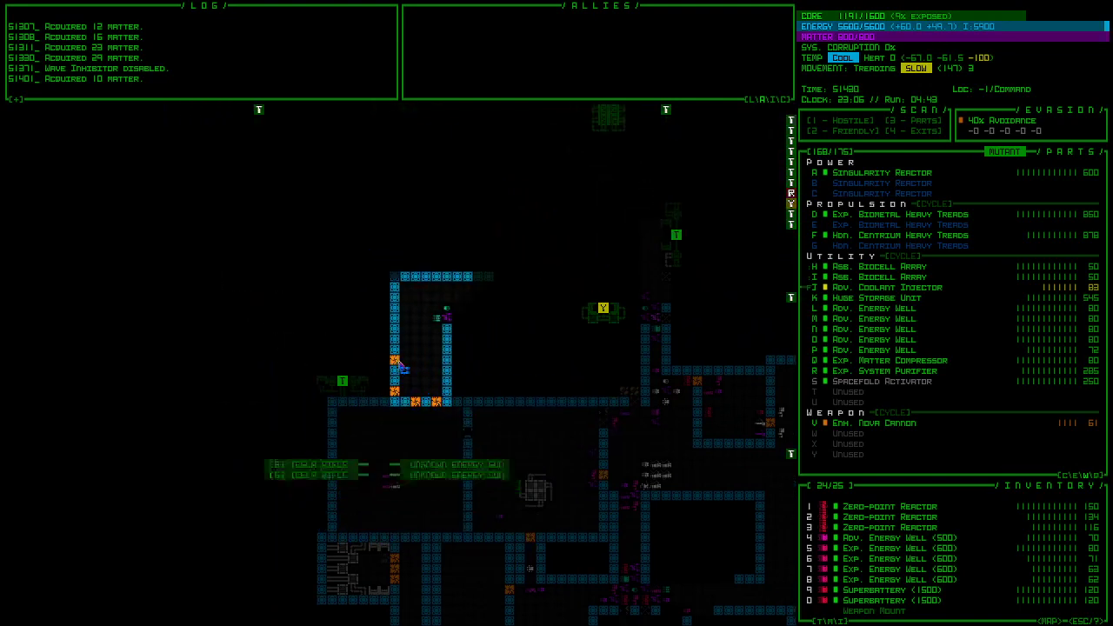
key(KP_7)
key(KP_7)
key(KP_7)
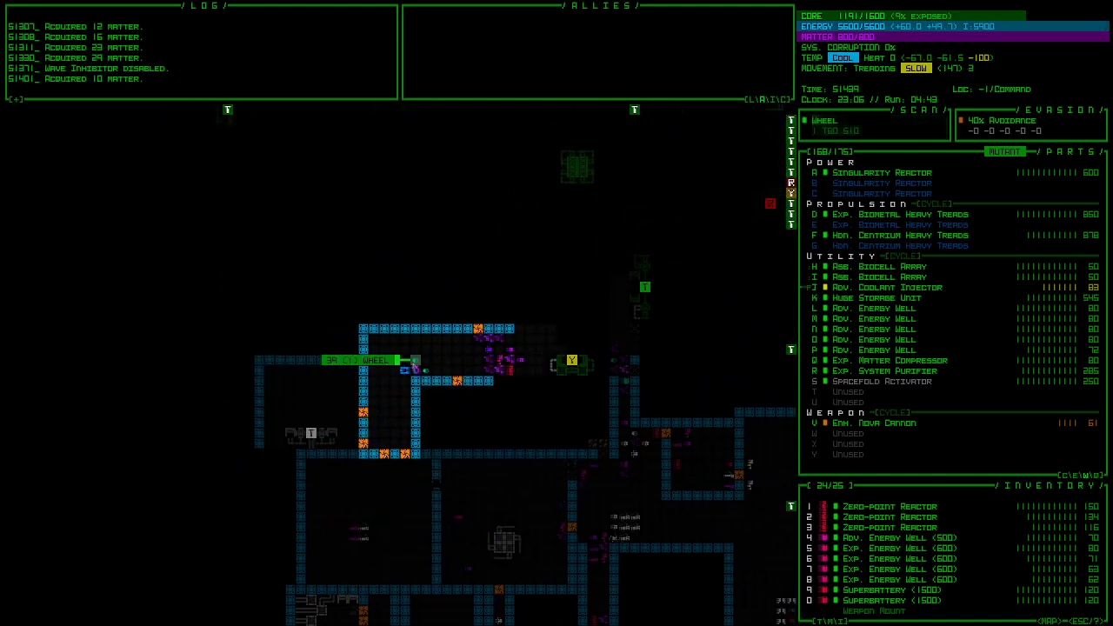
key(KP_7)
key(KP_7)
key(KP_7)
key(KP_7)
key(KP_7)
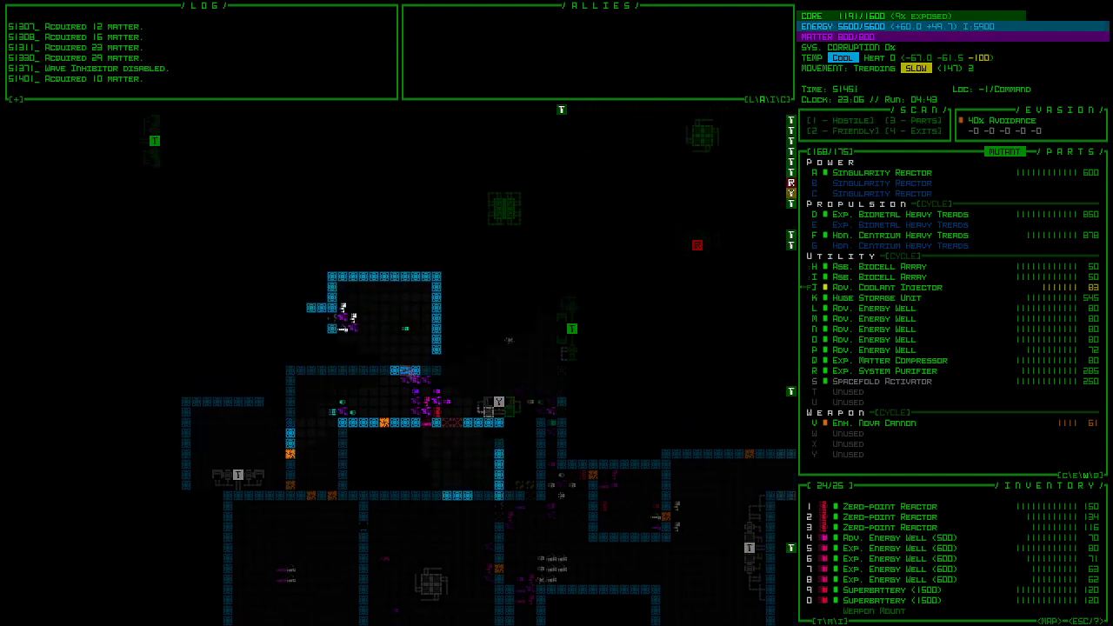
key(KP_7)
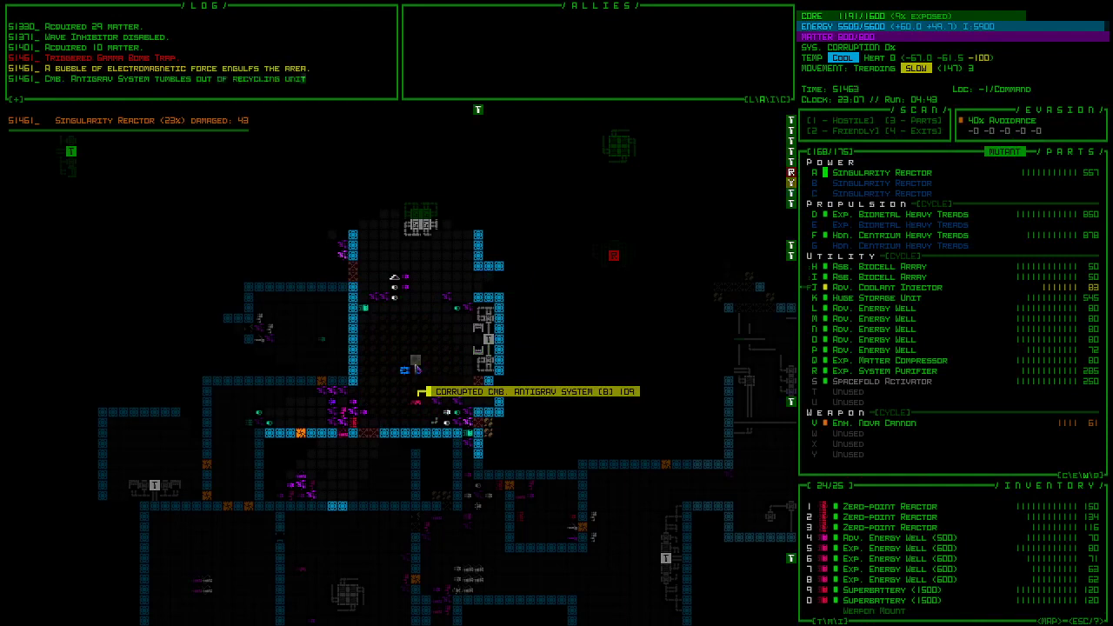
- Move the robot three cells north
key(KP_8)
key(KP_8)
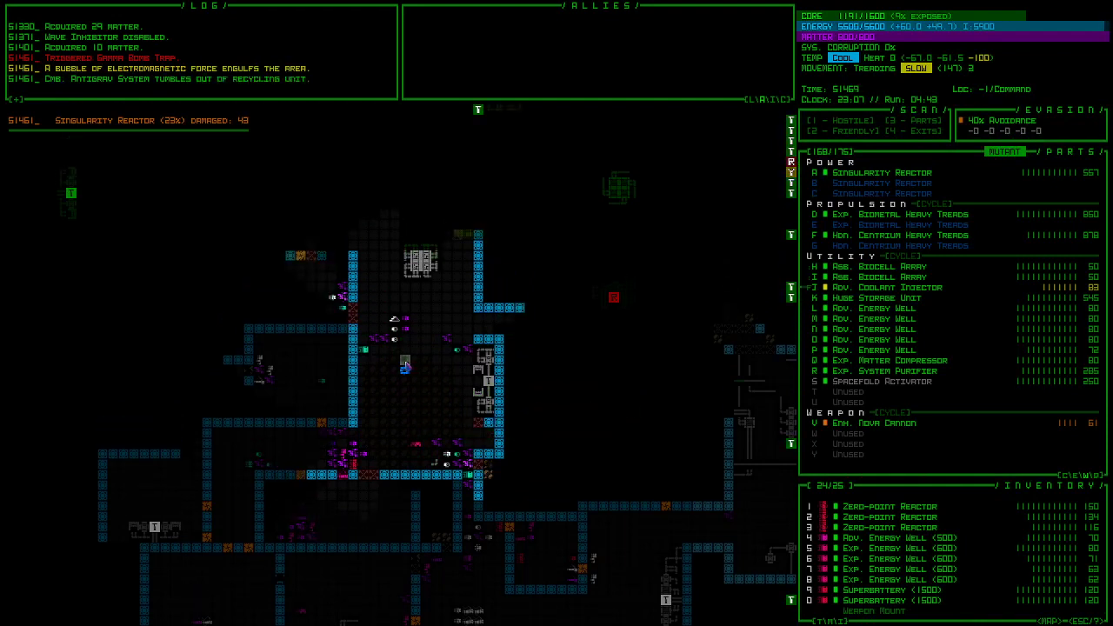
key(Up)
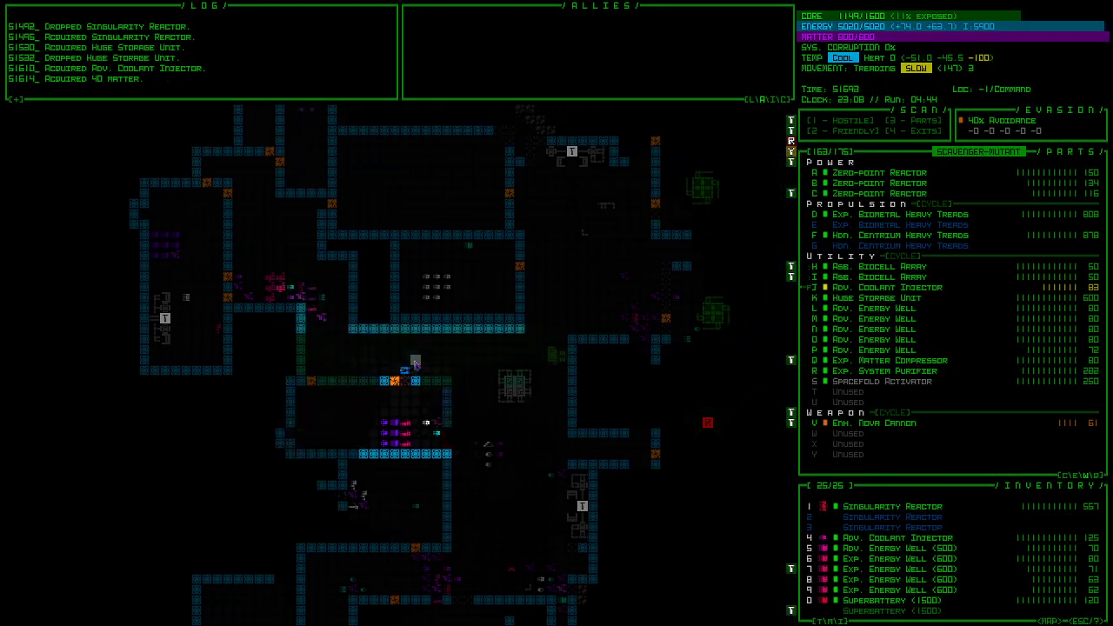
- Walk the robot through the corridors and north into the room holding the Enh. Nova Cannon
key(Right)
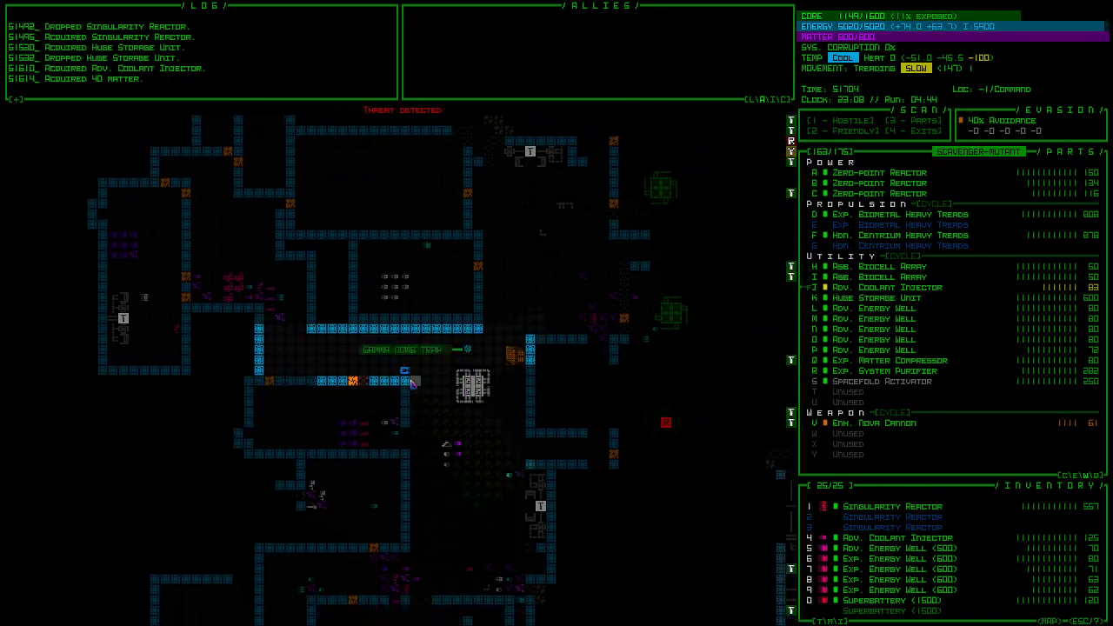
key(Down)
key(Down)
key(Down)
key(Down)
key(Down)
key(Down)
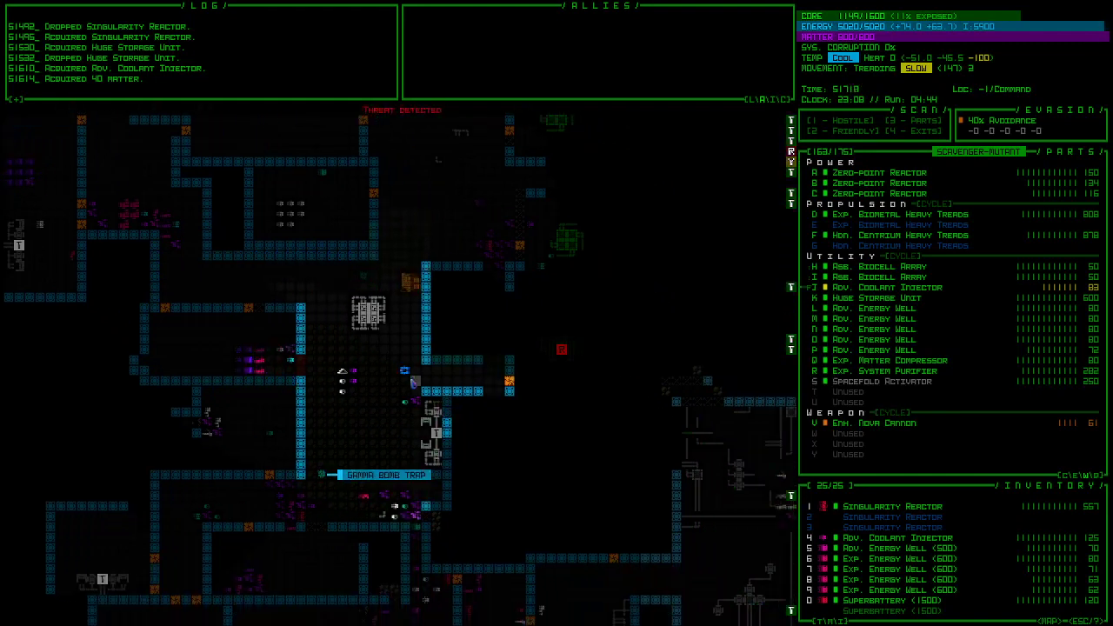
key(Down)
key(Down)
key(Down)
key(Down)
key(Down)
key(Down)
key(Down)
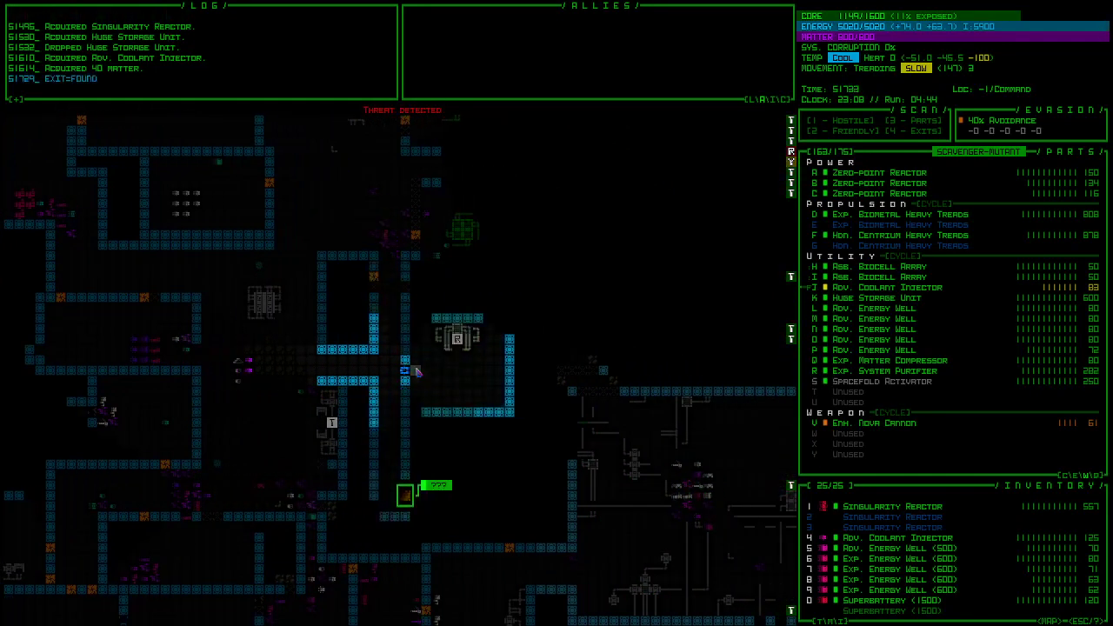
key(Up)
key(Up)
key(Up)
key(Up)
key(Up)
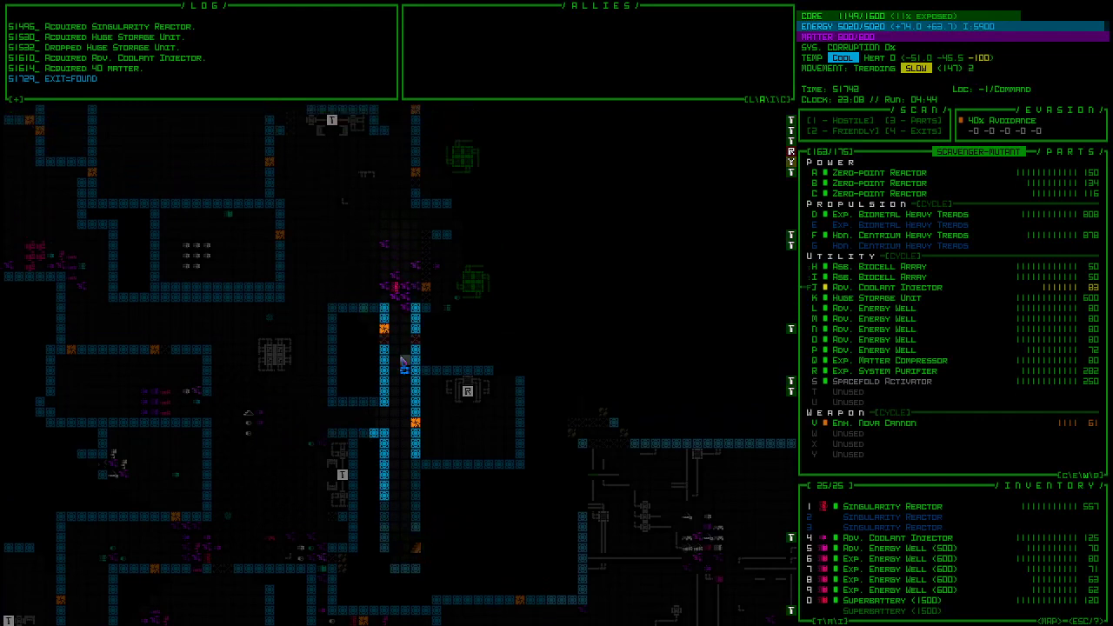
key(Up)
key(Up)
key(Up)
key(Up)
key(Up)
key(Up)
key(Up)
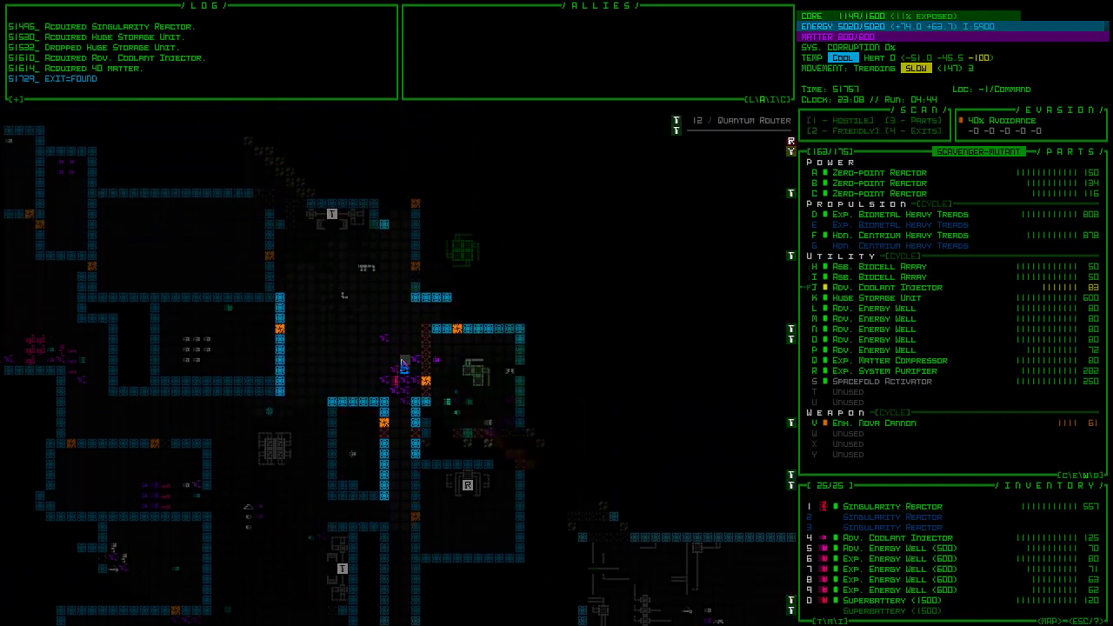
key(Up)
key(Up)
key(Up)
key(Up)
key(Up)
key(Up)
key(Up)
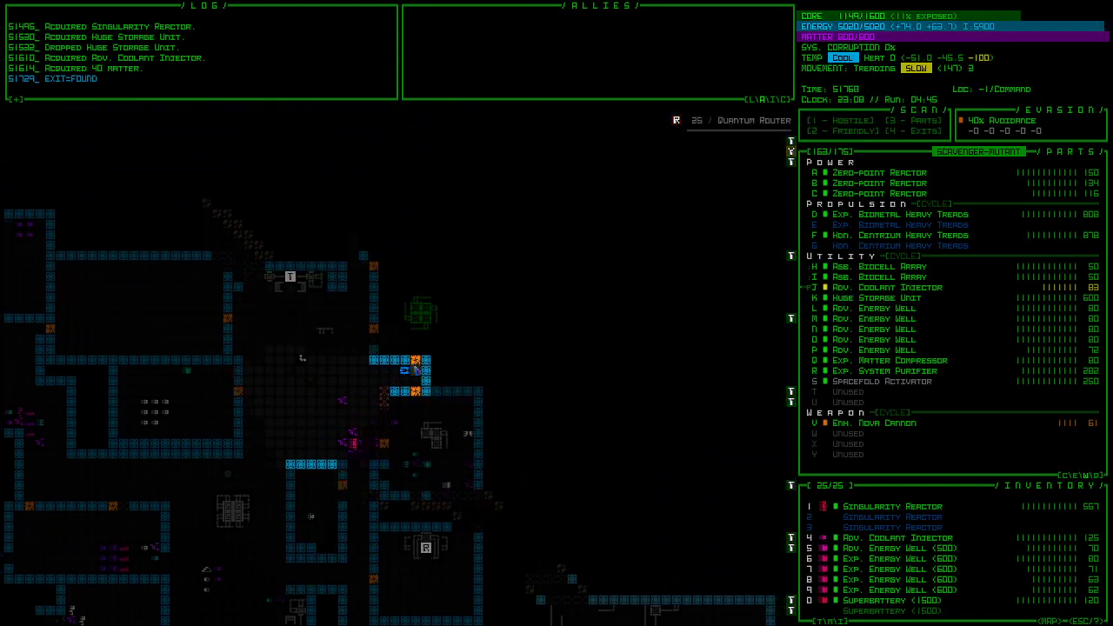
key(Up)
key(Up)
key(Up)
key(Up)
key(Up)
key(Up)
key(Up)
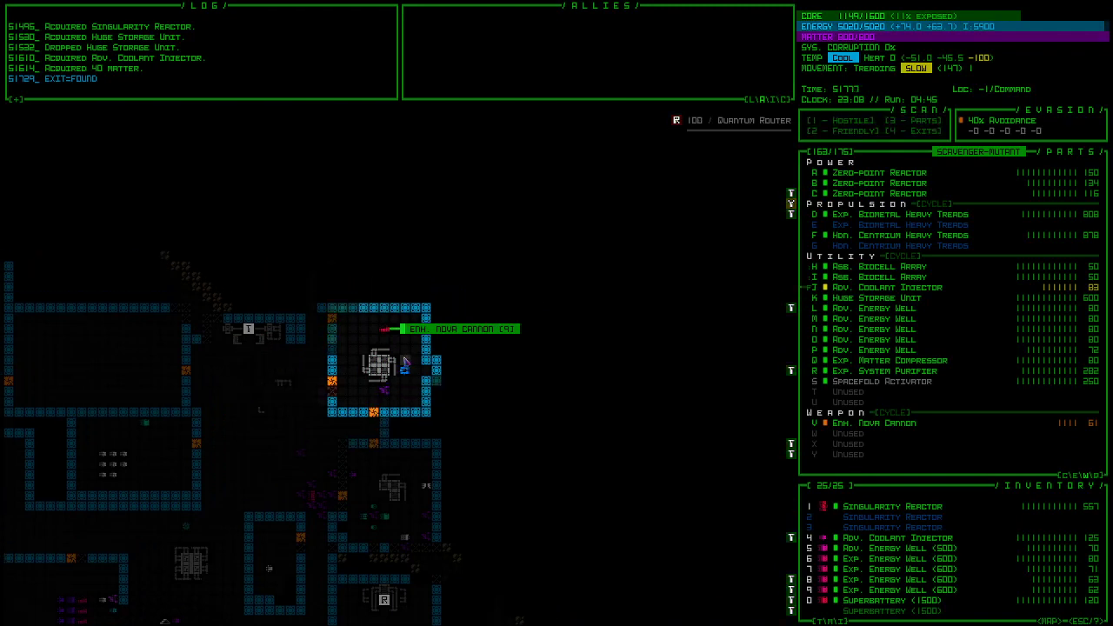
key(Up)
key(Up)
key(Up)
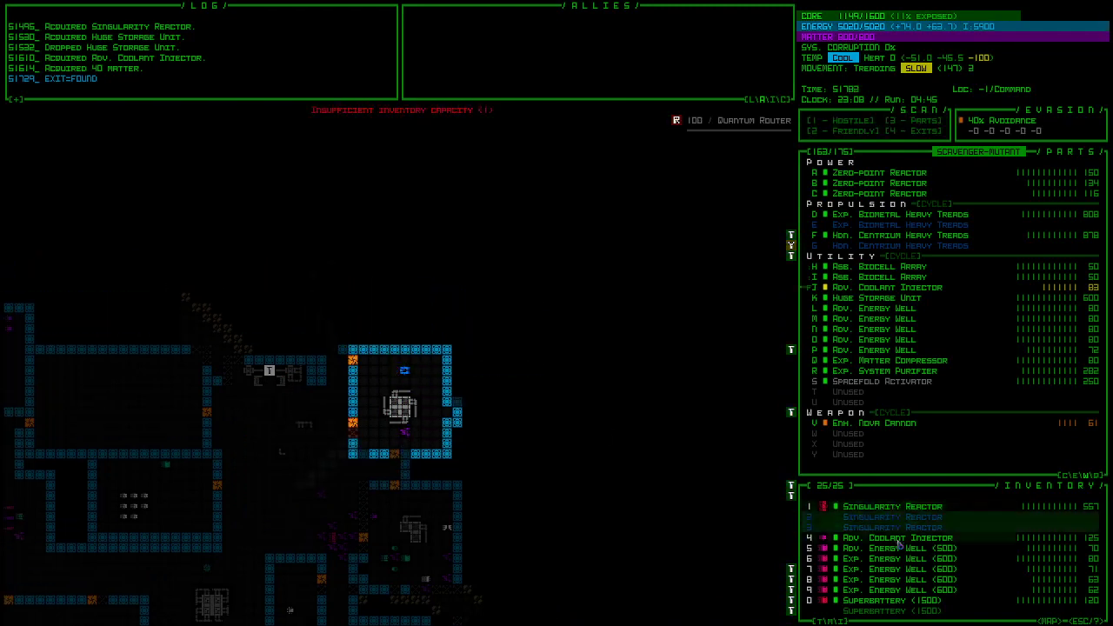
scroll(898, 542, down, 5)
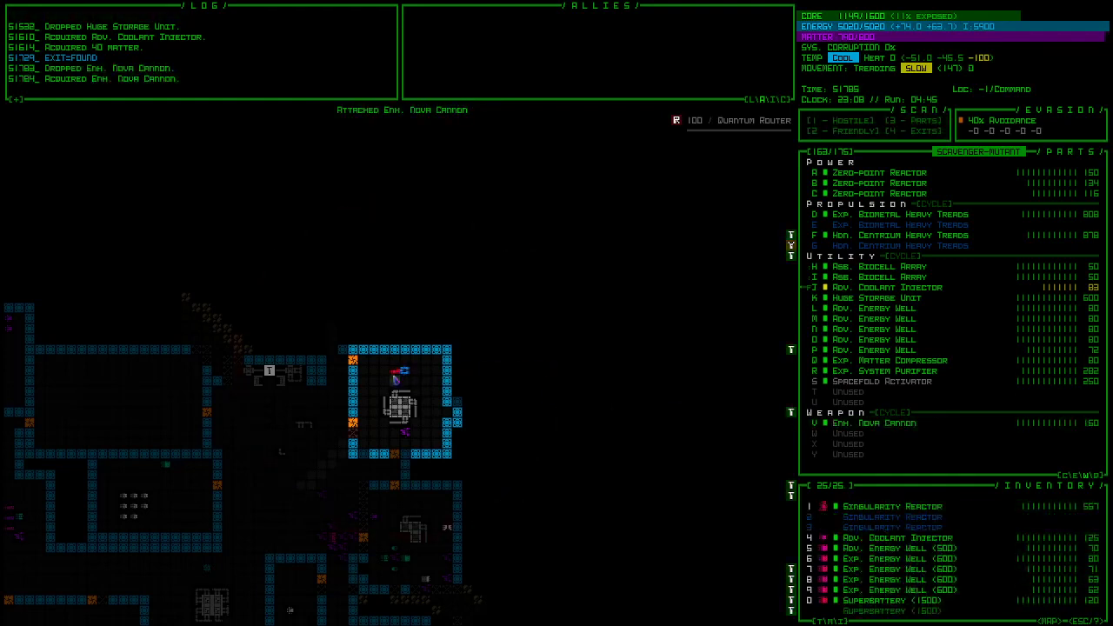
- Lead the robot northwest out of the cannon room, then south down the corridor
key(Up)
key(Up)
key(Up)
key(Up)
key(Up)
key(Up)
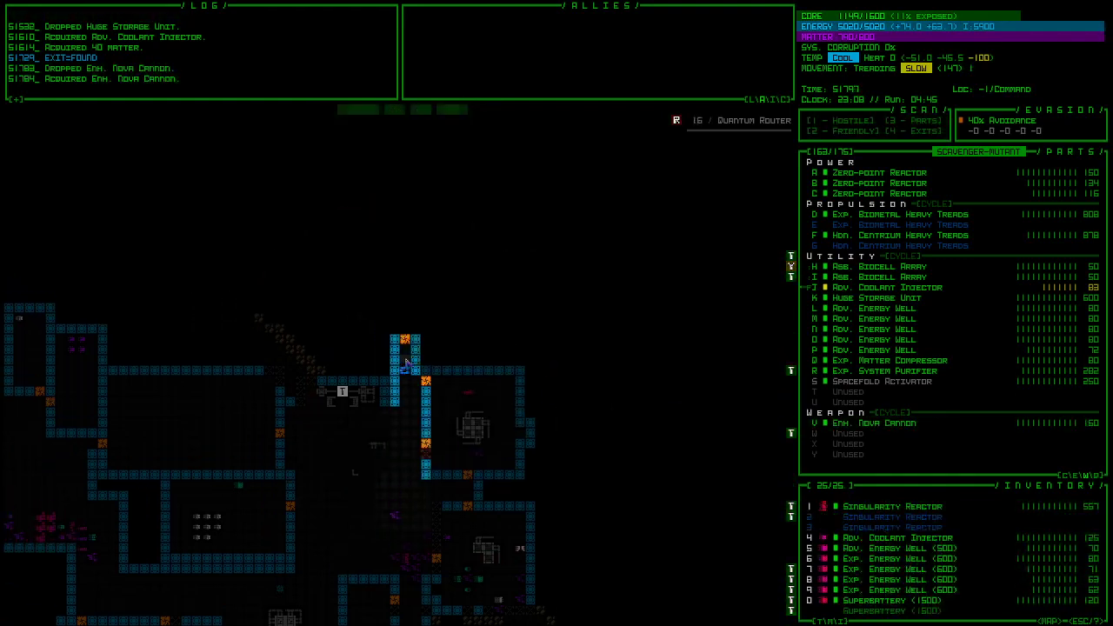
key(Up)
key(Up)
key(Up)
key(Up)
key(Up)
key(Up)
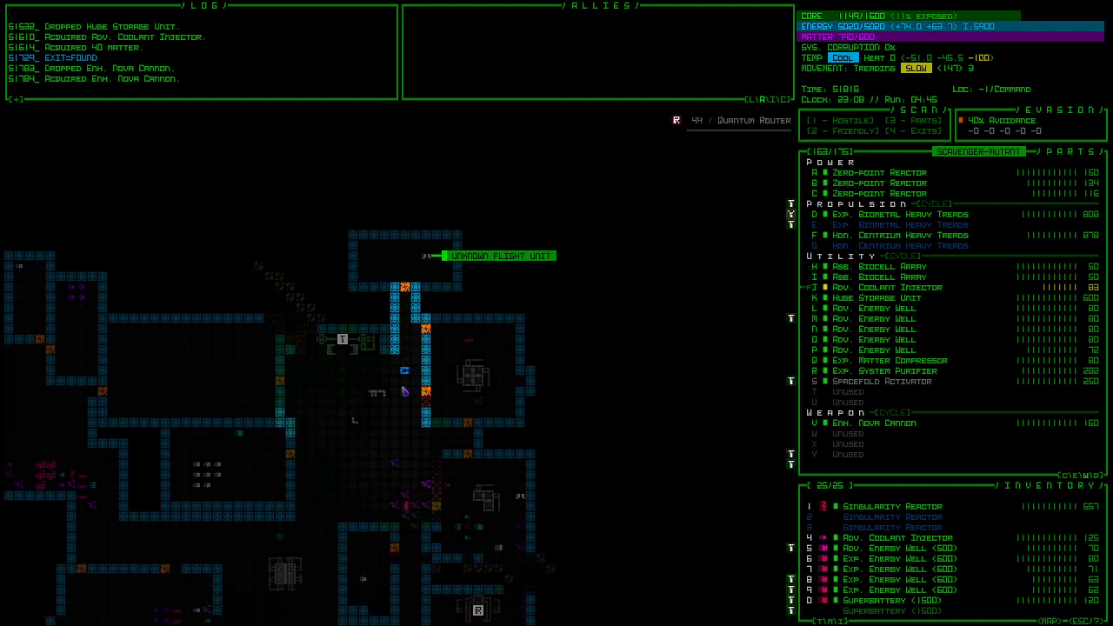
key(Down)
key(Down)
key(Down)
key(Down)
key(Down)
key(Down)
key(Down)
key(Down)
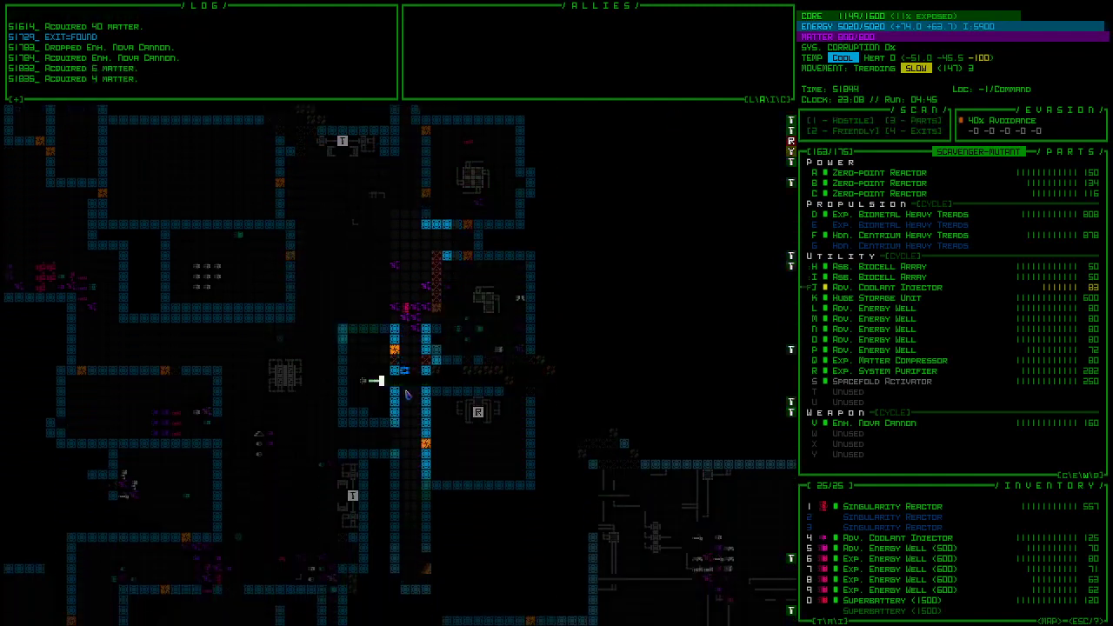
key(Down)
key(Down)
key(Down)
key(Down)
key(Down)
key(Down)
key(Down)
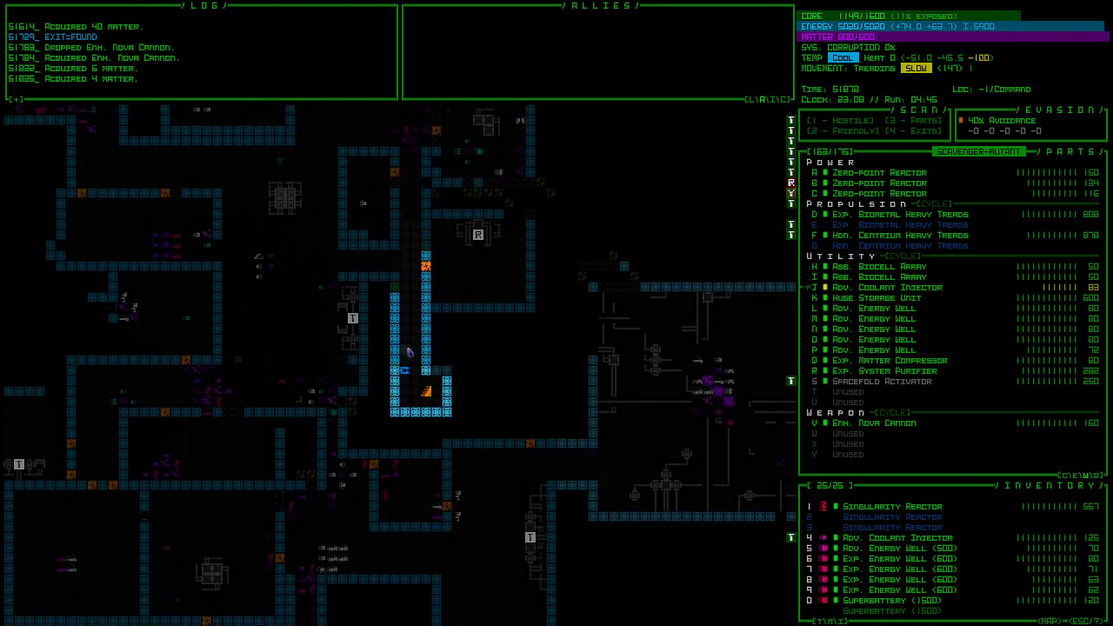
key(Down)
key(Down)
key(Down)
key(Down)
- Move along the corridors while panning the map to survey the area
key(Left)
key(Left)
key(Left)
key(Left)
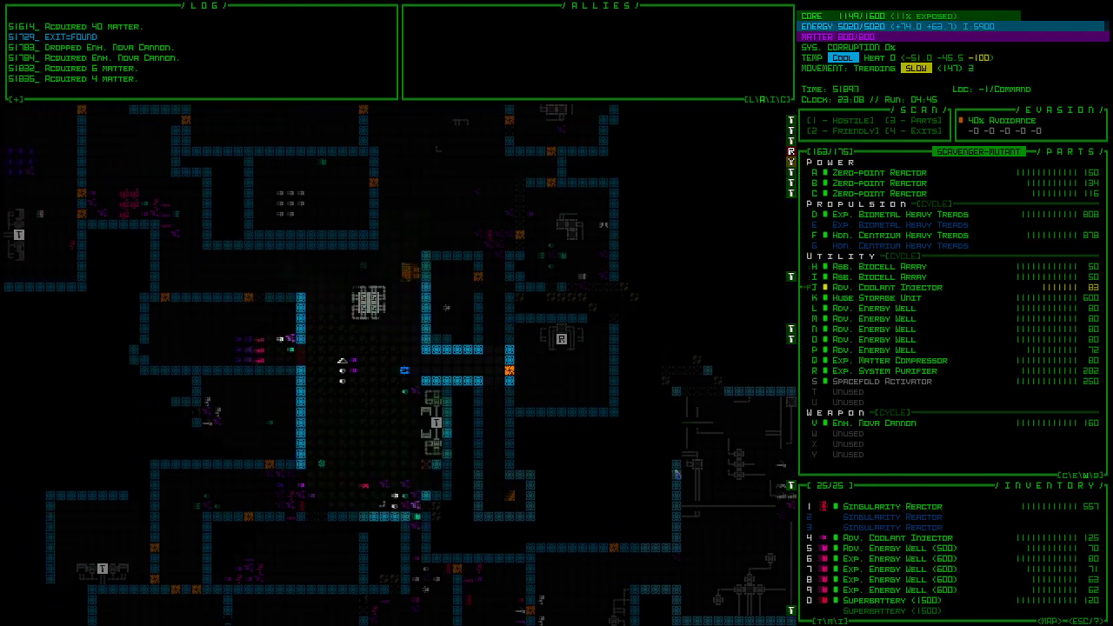
key(shift+Right)
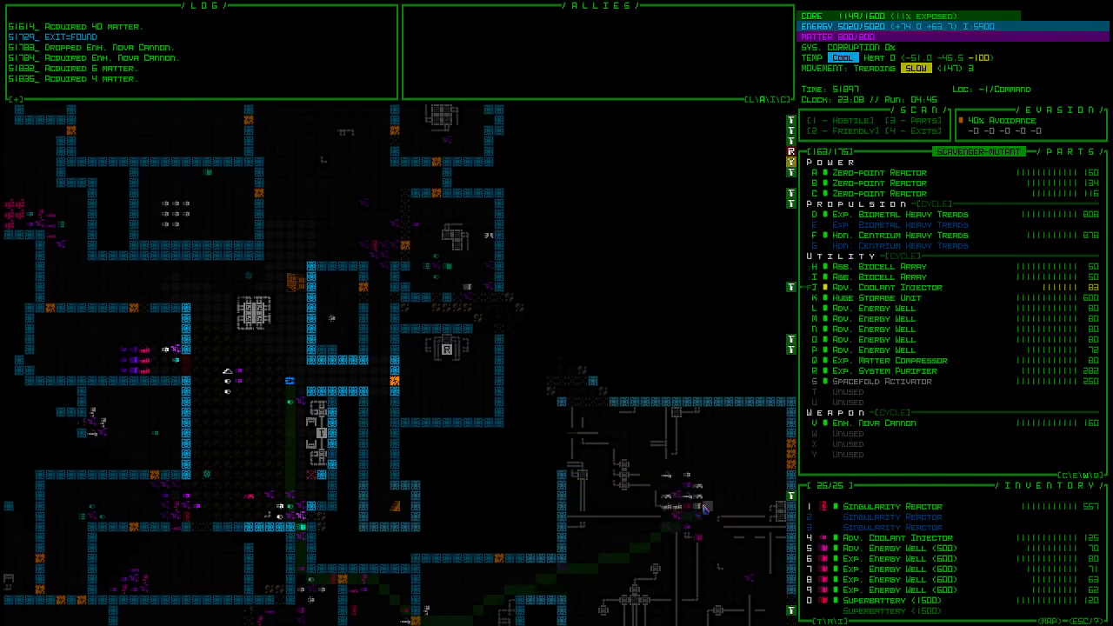
key(shift+Right)
key(shift+Left)
key(shift+Left)
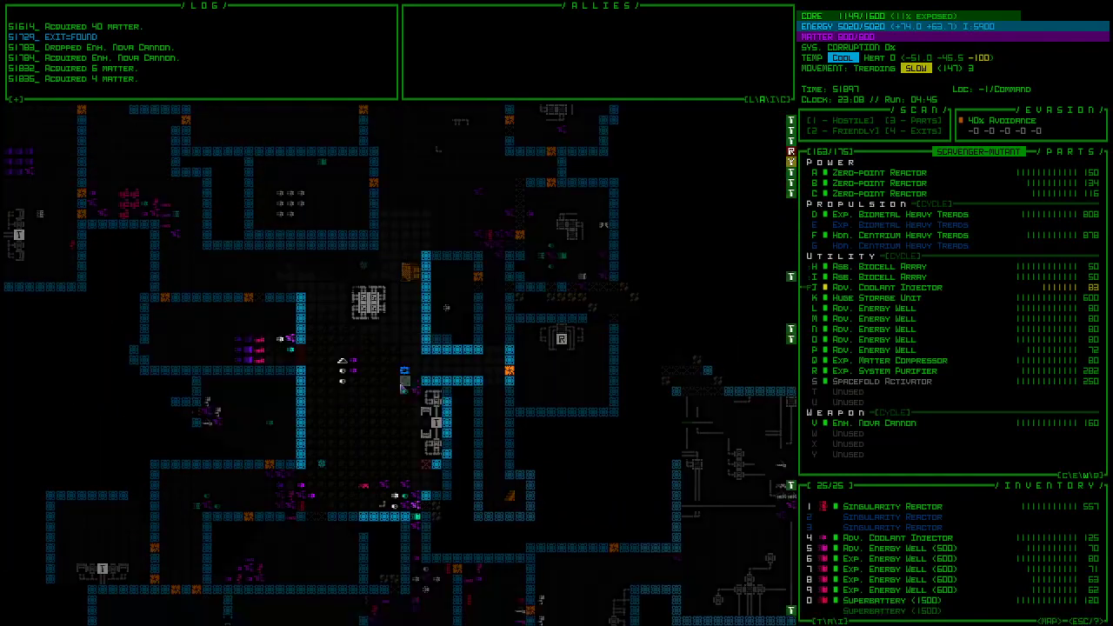
- Take the robot down, left and up through corridors, then east into the large machinery room
key(Down)
key(Down)
key(Down)
key(Down)
key(Down)
key(Down)
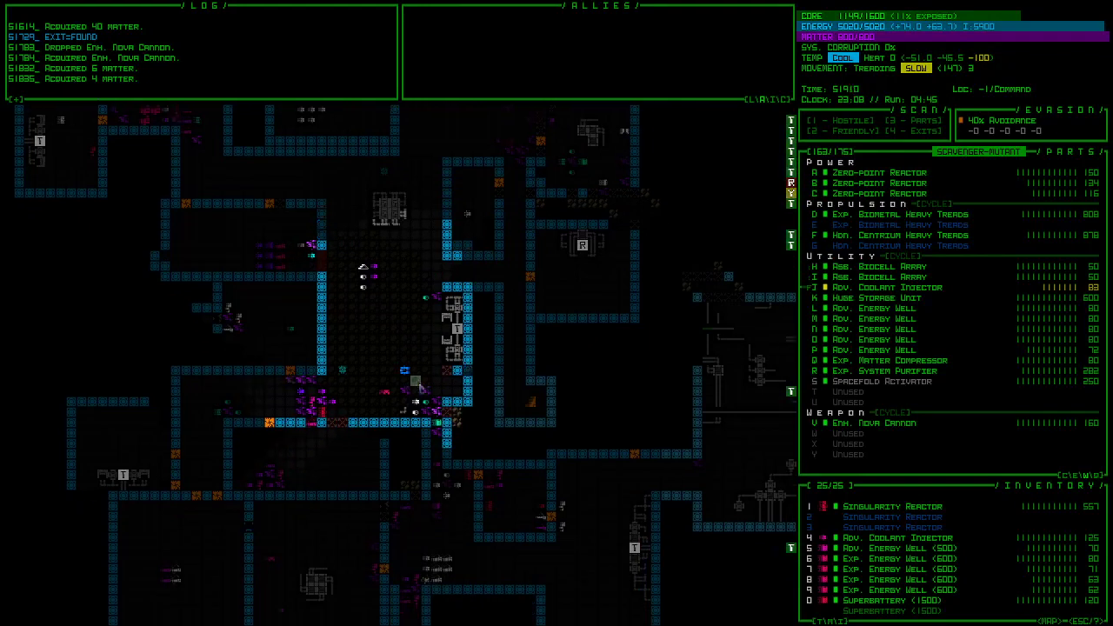
key(Down)
key(Down)
key(Down)
key(Down)
key(Down)
key(Down)
key(Down)
key(Down)
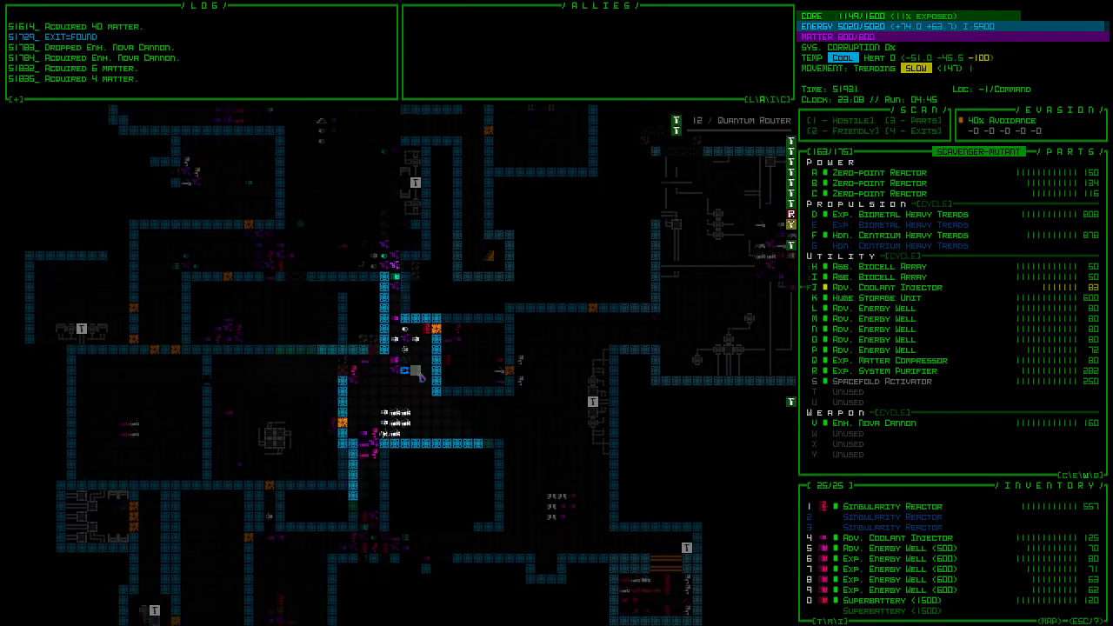
key(Down)
key(Down)
key(Down)
key(Down)
key(Down)
key(Down)
key(Left)
key(Left)
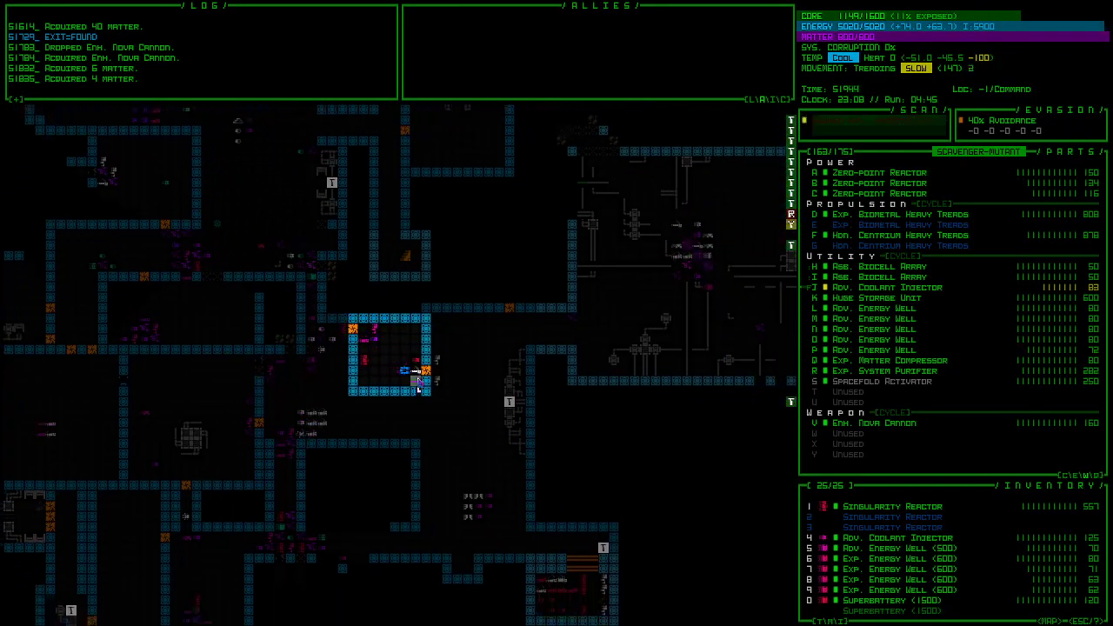
key(Left)
key(Left)
key(Up)
key(Up)
key(Up)
key(Up)
key(Up)
key(Up)
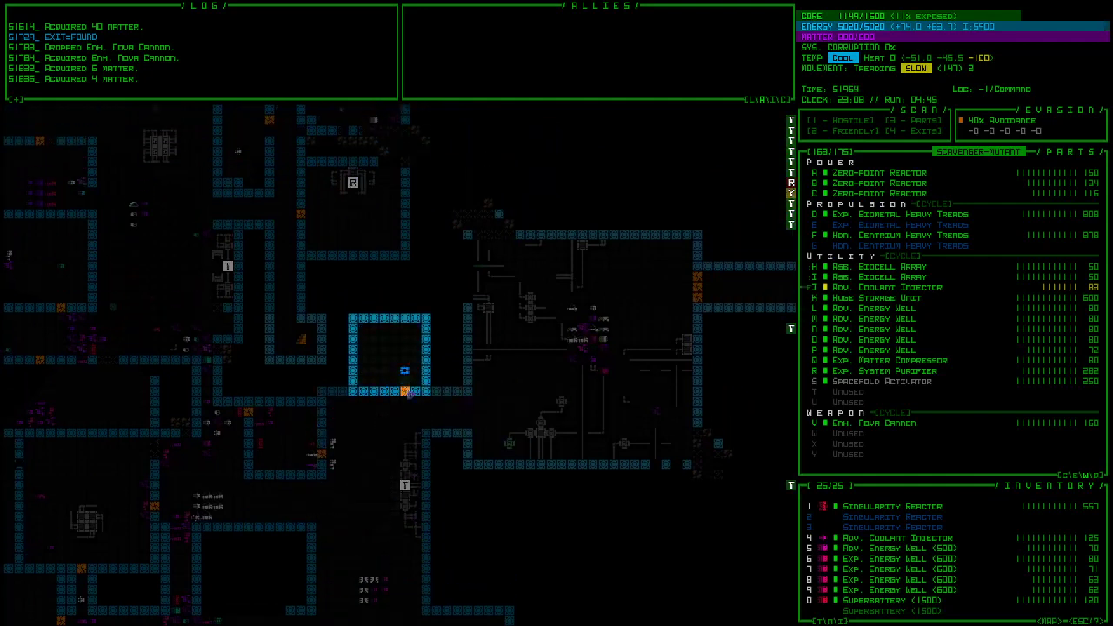
key(Up)
key(Up)
key(Up)
key(Right)
key(Right)
key(Right)
key(Right)
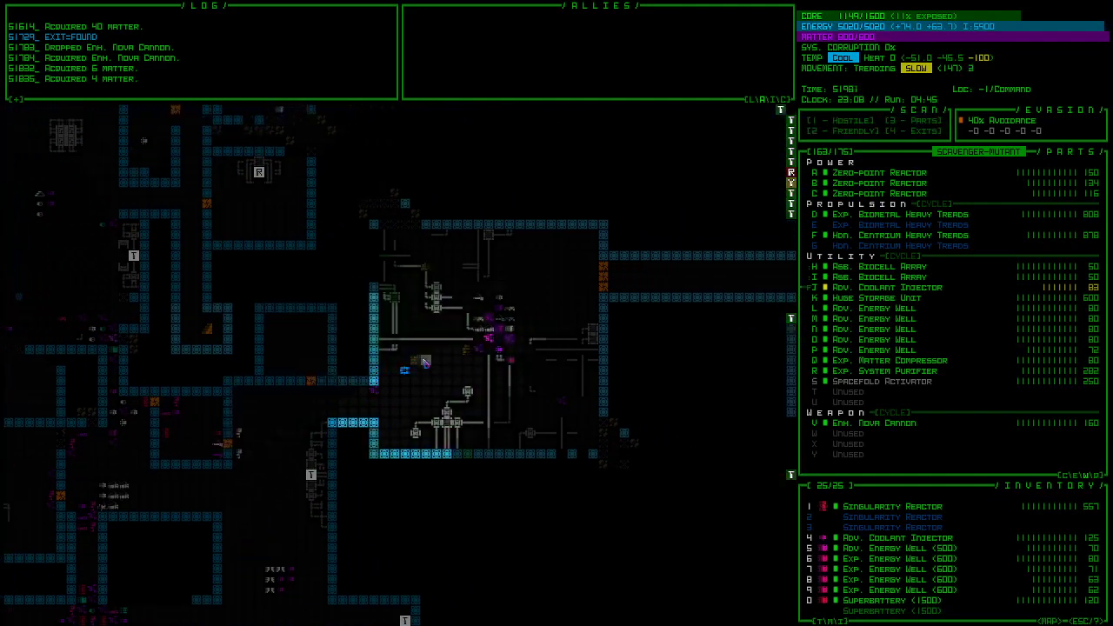
key(Right)
key(Up)
key(Up)
- Attach the powered armor, then move east and spacefold through the Sealed Barrier
key(Left)
key(Left)
key(a)
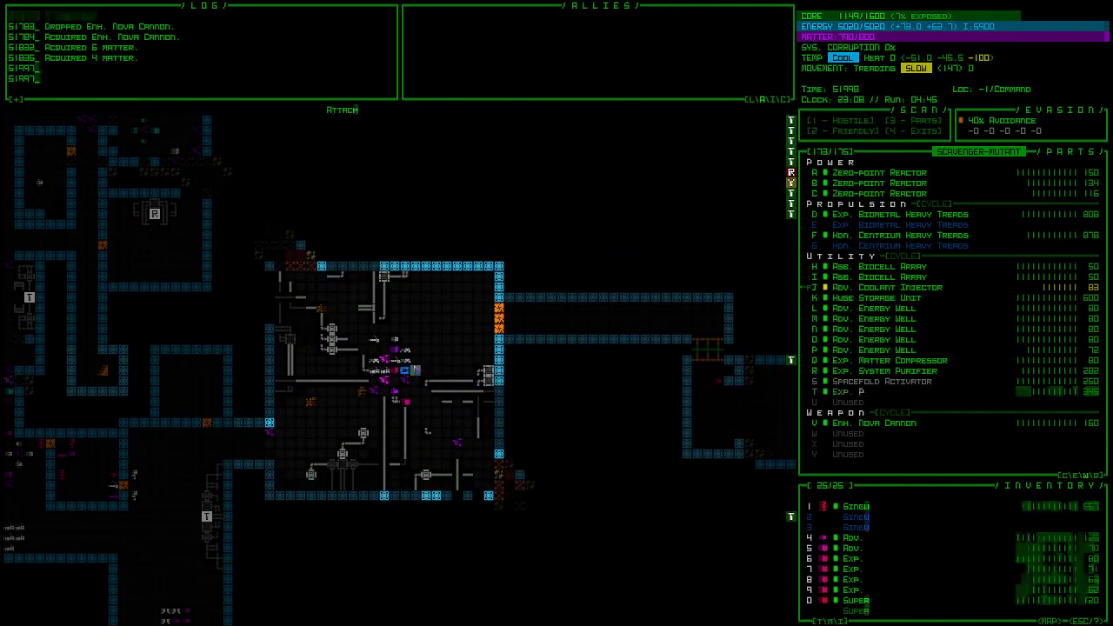
key(Right)
key(Right)
key(Right)
key(Right)
key(Right)
key(Right)
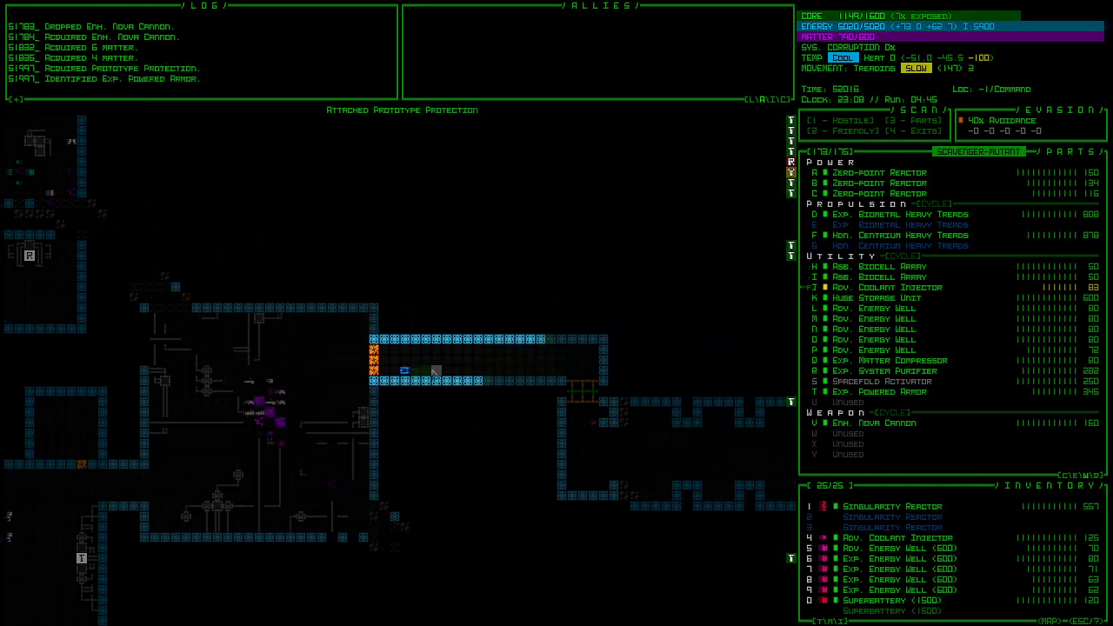
key(Right)
key(Right)
key(Right)
key(Right)
key(Right)
key(Right)
key(Right)
key(Right)
key(Right)
key(Right)
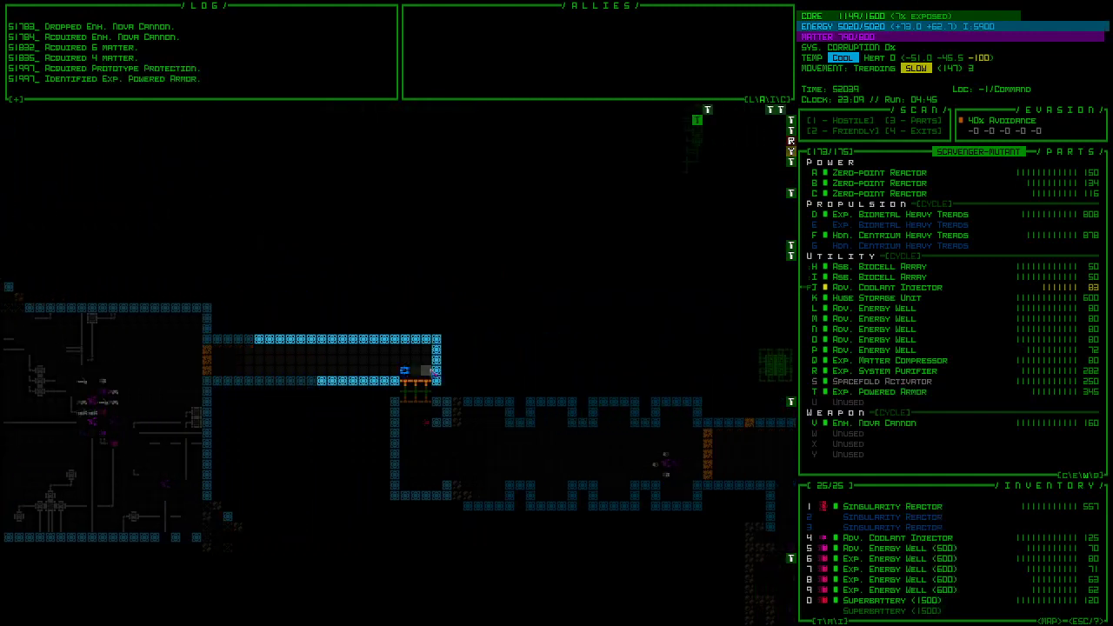
key(Right)
key(Right)
key(Right)
key(Right)
key(Right)
key(Right)
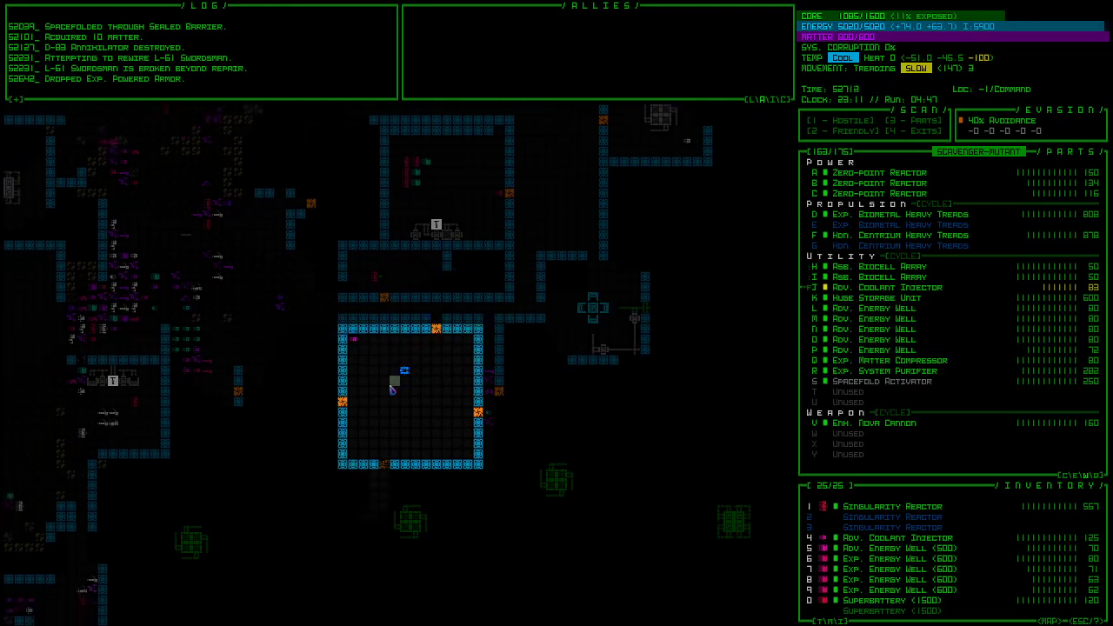
key(Right)
key(Right)
- Head toward the quantum reactors and prototype device, then cross the room down-right
key(Left)
key(Left)
key(Left)
key(Left)
key(Left)
key(Left)
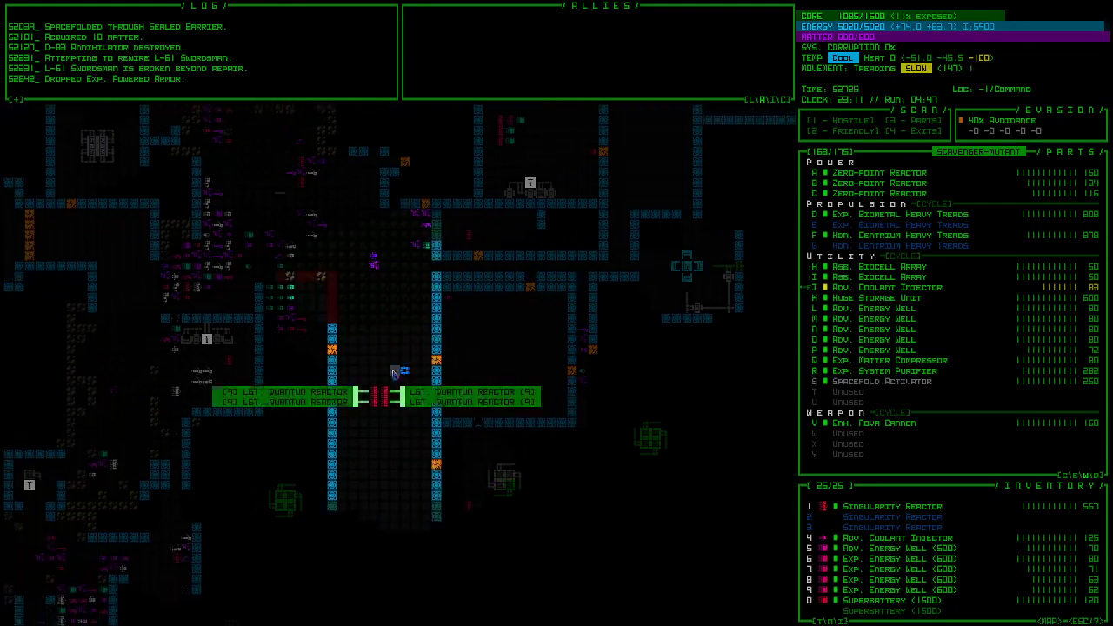
key(Left)
key(Left)
key(Home)
key(Home)
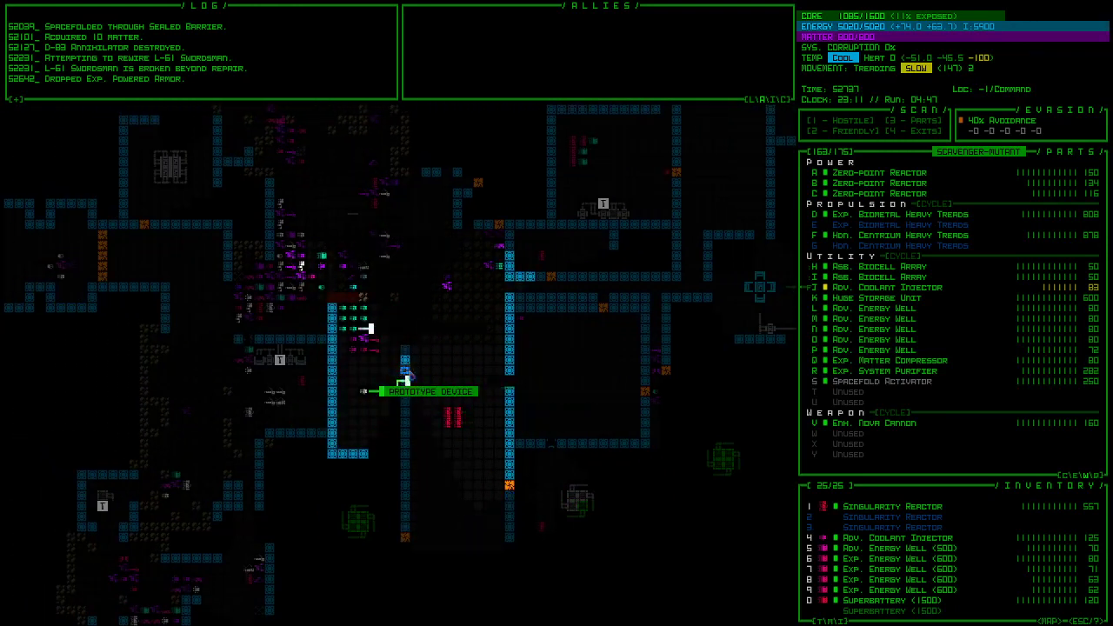
key(Page_Down)
key(Page_Down)
key(Page_Down)
key(Page_Down)
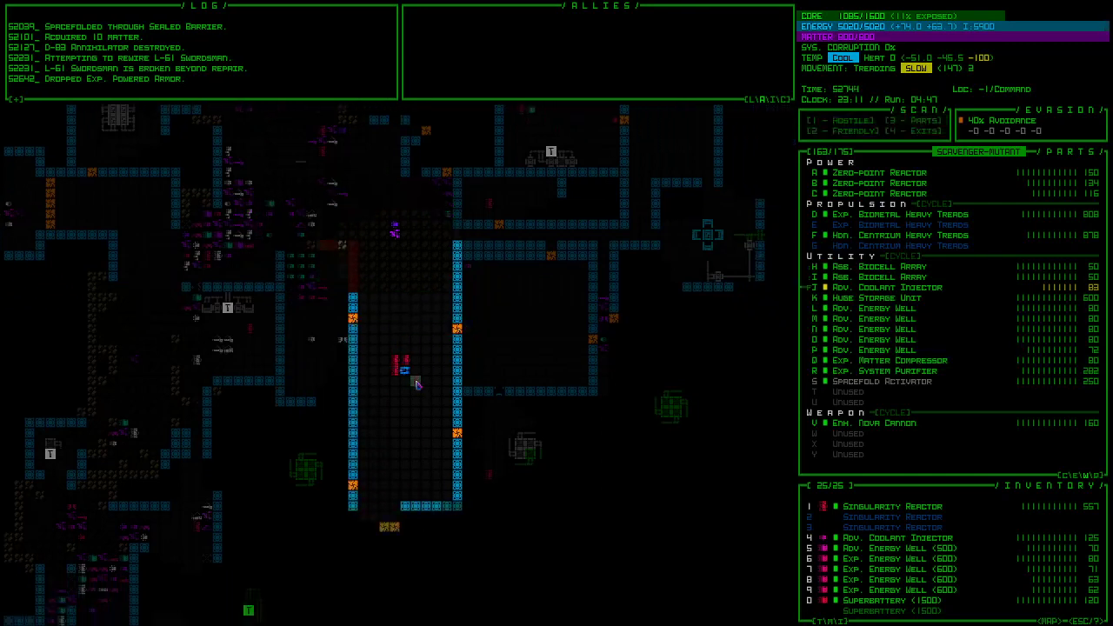
key(Page_Down)
key(Page_Down)
key(Page_Down)
key(Page_Down)
- Move the robot down-left toward the unknown ballistic gun
key(End)
key(End)
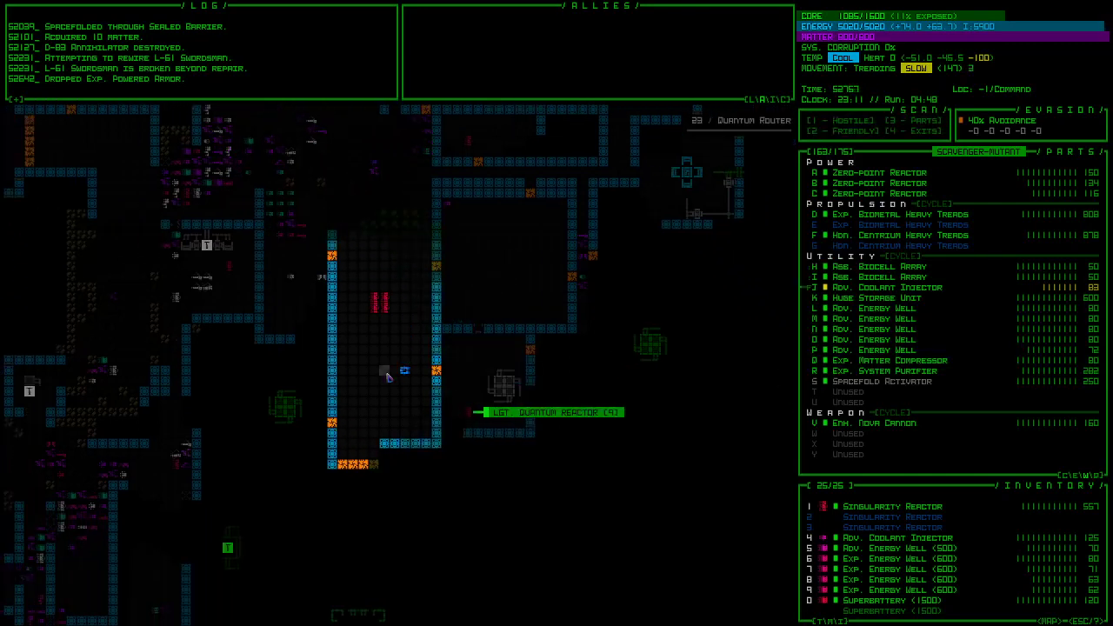
key(End)
key(End)
key(Left)
key(Left)
key(Left)
key(Left)
key(End)
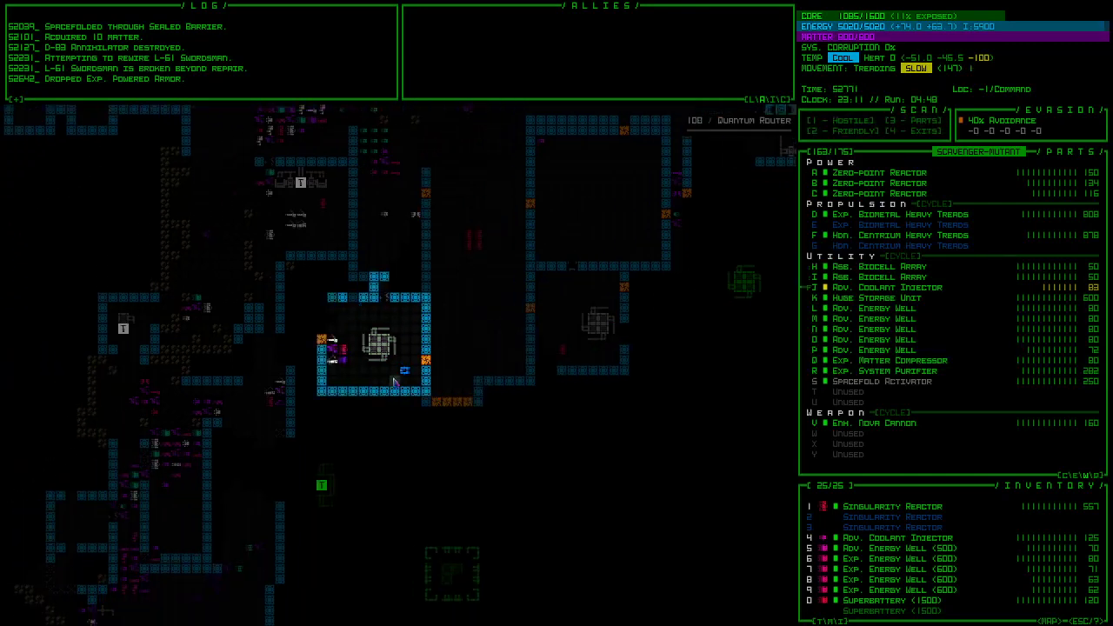
key(Left)
key(Left)
key(Left)
key(Left)
key(Left)
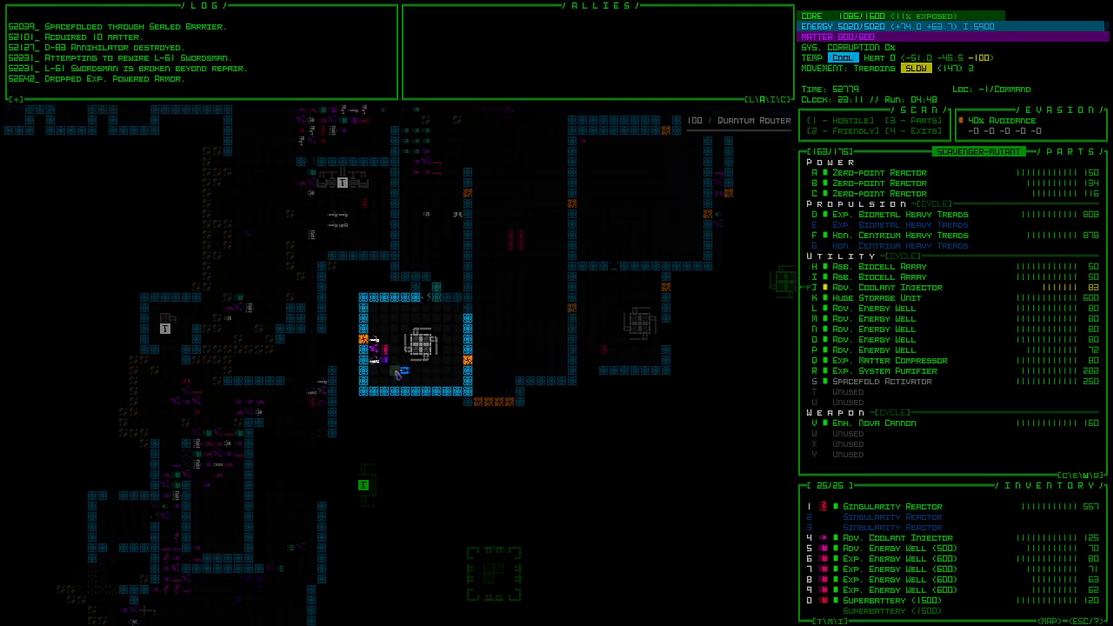
key(Left)
- Head south through the room, then back north toward the R-marked machine room
key(Down)
key(Down)
key(Down)
key(Down)
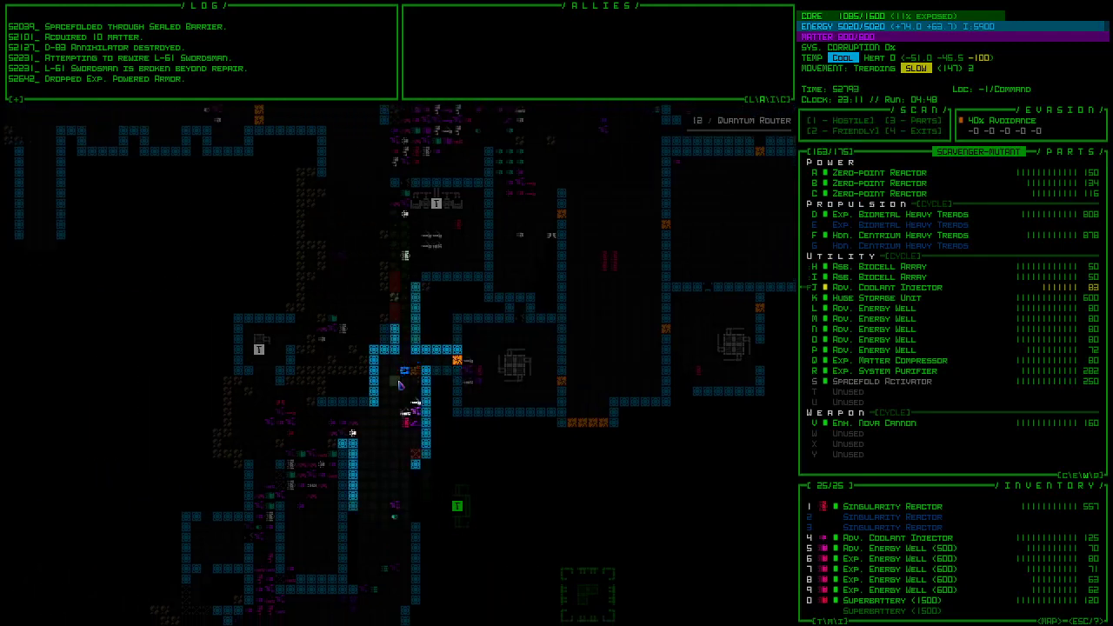
key(Down)
key(Down)
key(Down)
key(Down)
key(Down)
key(Down)
key(Down)
key(Down)
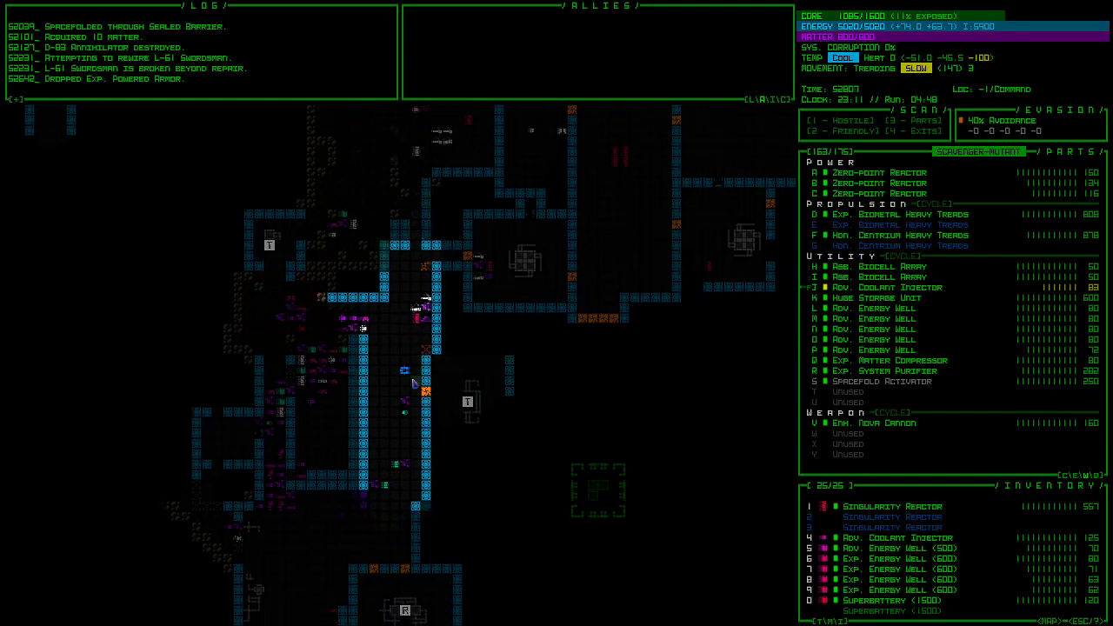
key(Down)
key(Down)
key(Down)
key(Down)
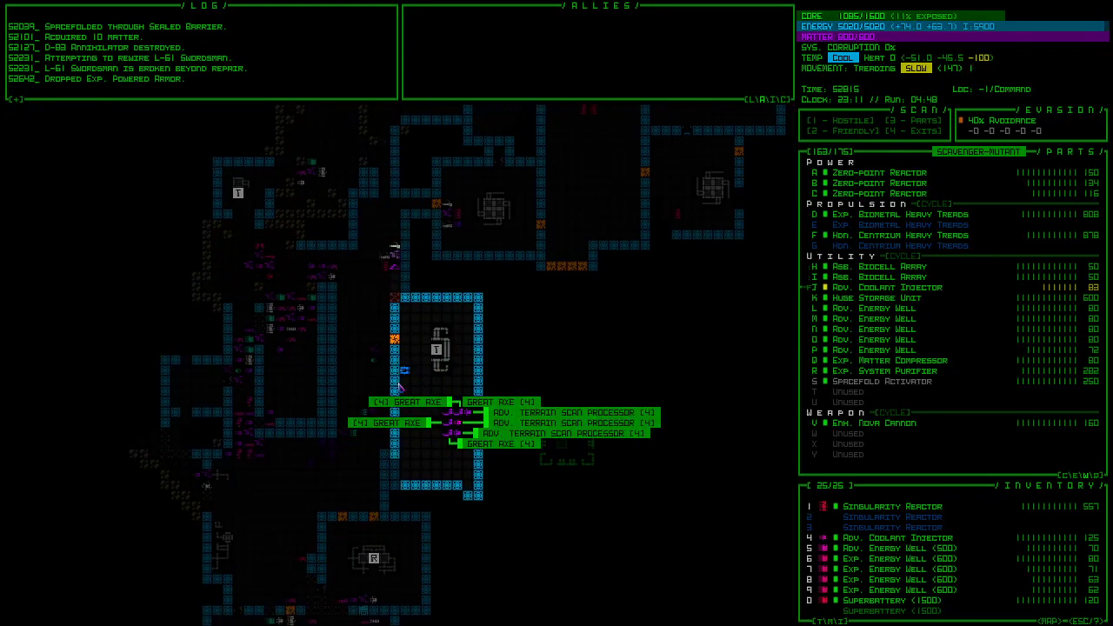
key(Down)
key(Down)
key(Down)
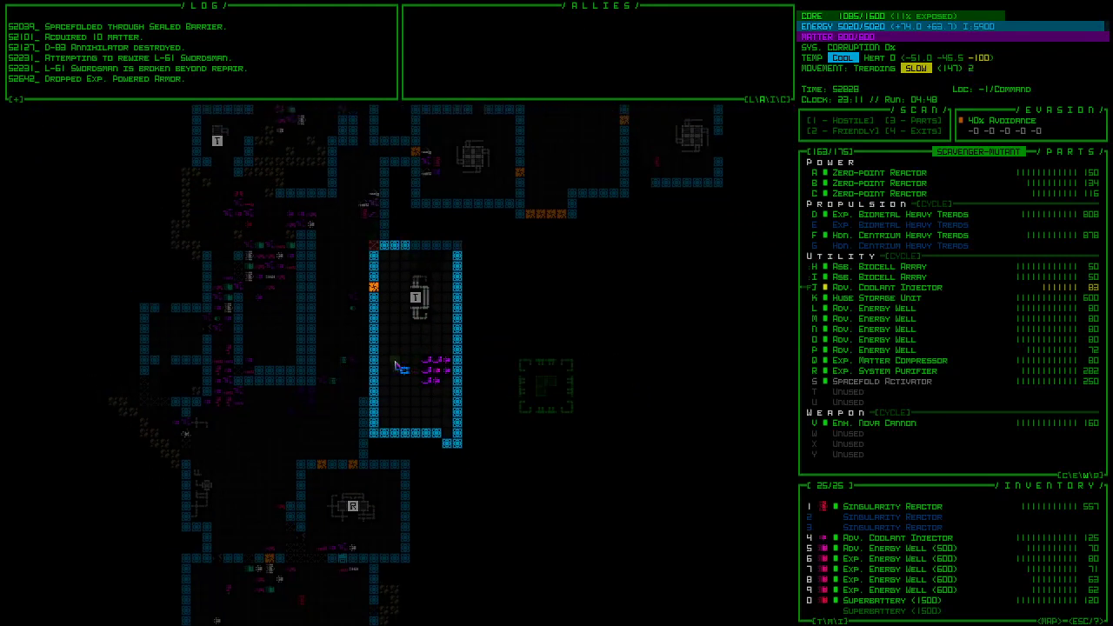
key(Up)
key(Up)
key(Up)
key(Up)
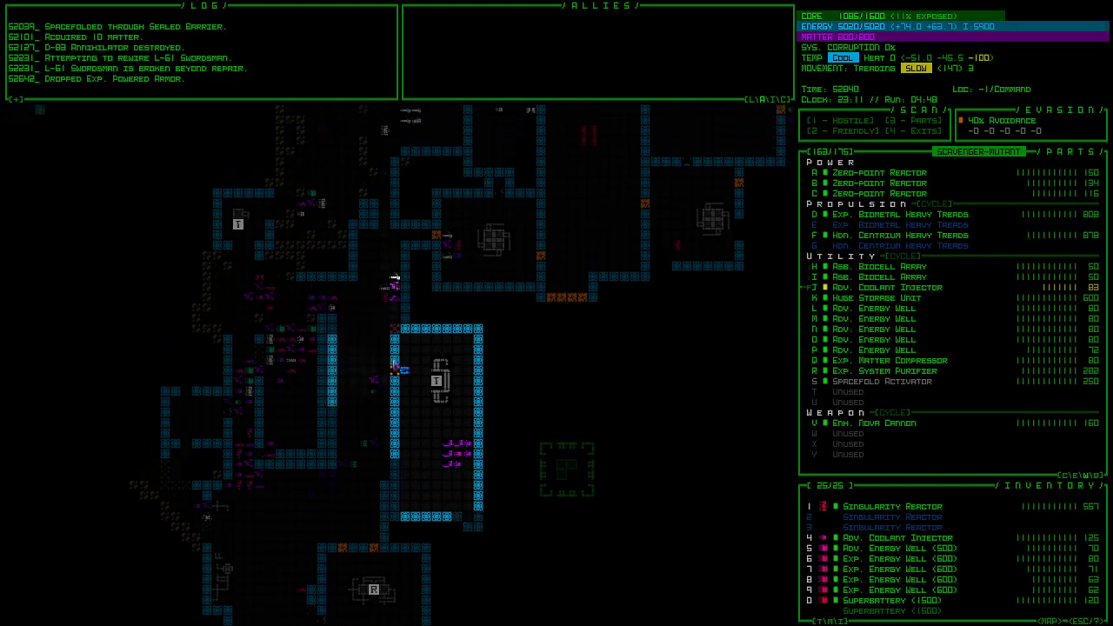
key(Up)
key(Up)
key(Up)
key(Up)
key(Up)
key(Up)
key(Up)
key(Up)
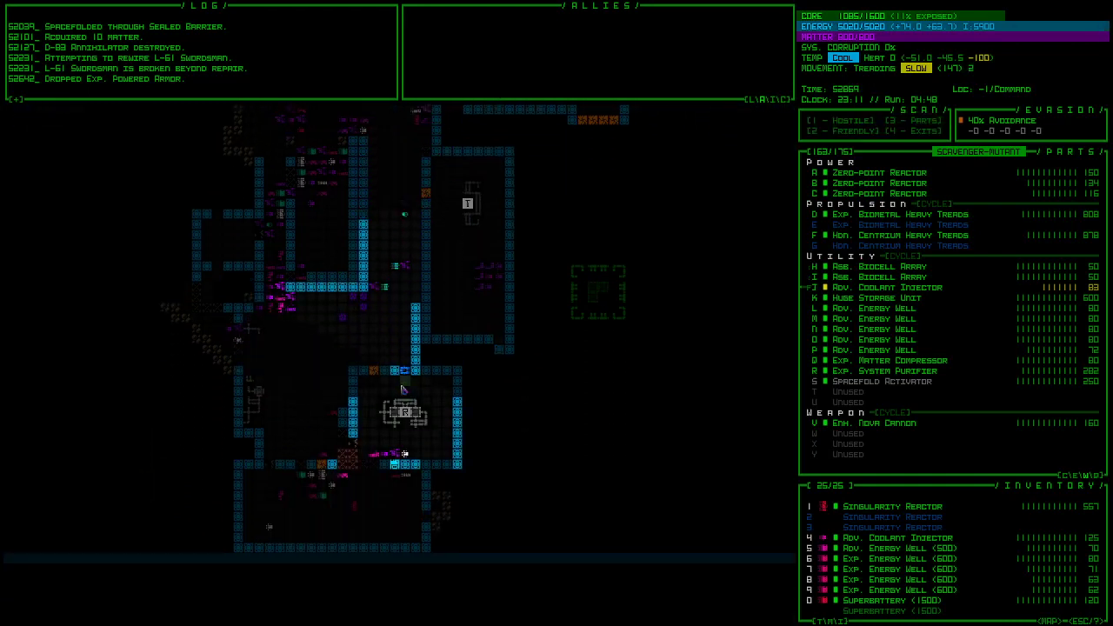
key(Up)
key(Up)
- Attach the Unknown Special Weapon and start heading the robot north
key(Up)
key(Up)
key(Up)
key(Up)
key(Up)
key(Up)
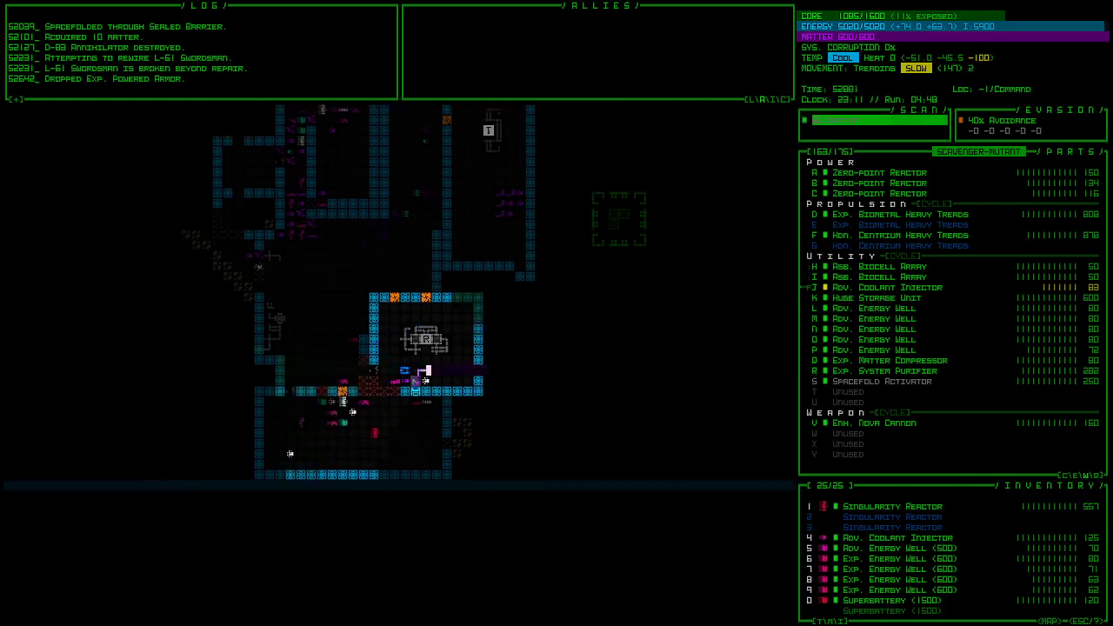
key(Up)
key(a)
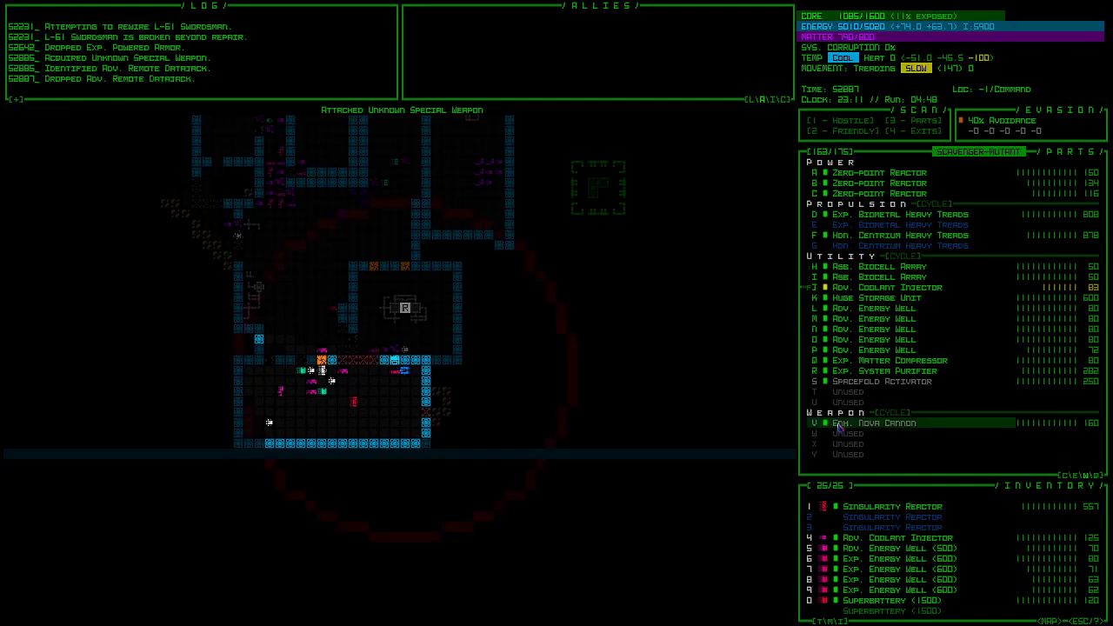
key(Up)
key(Up)
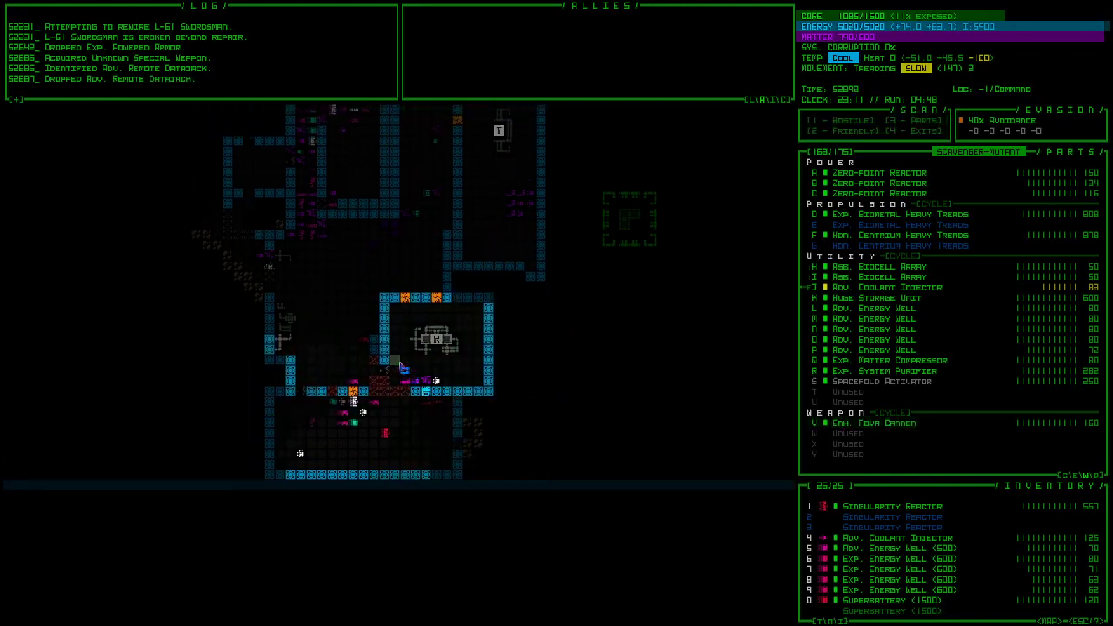
key(Up)
key(Up)
key(Up)
key(Up)
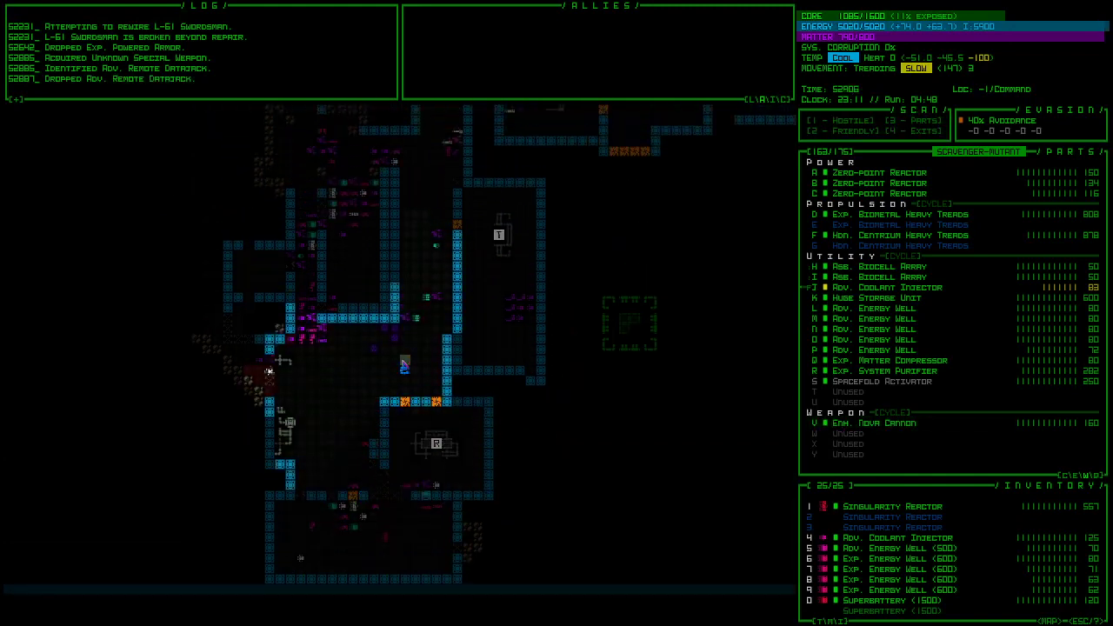
- Continue north up the corridor into the room structure, then step northeast
key(Up)
key(Up)
key(Up)
key(Up)
key(Up)
key(Up)
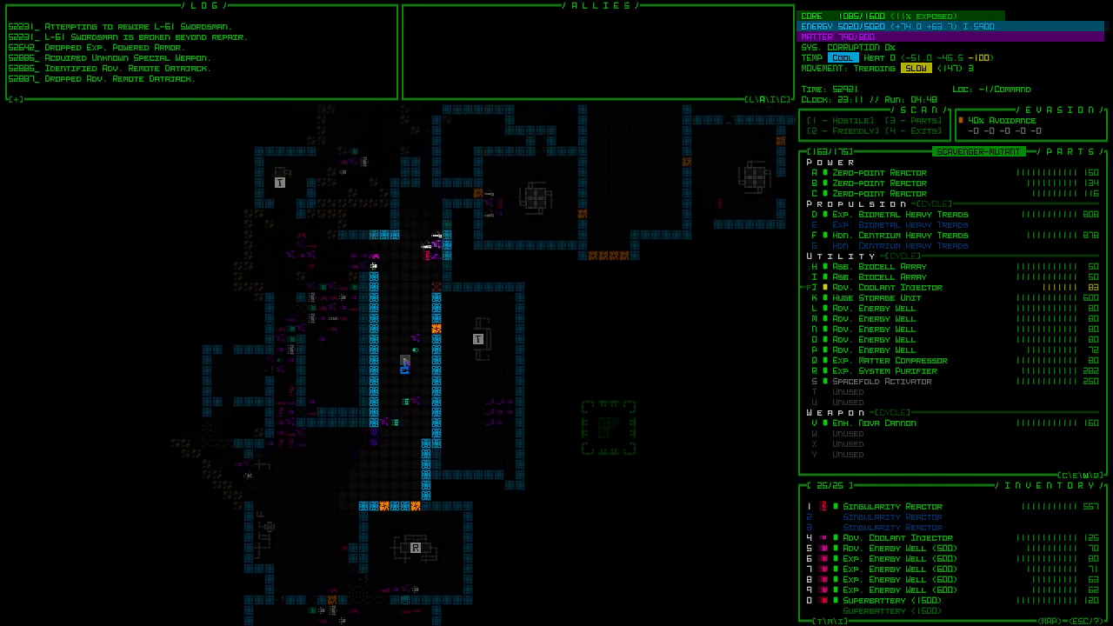
key(Up)
key(Up)
key(Up)
key(Up)
key(Up)
key(Up)
key(Up)
key(Up)
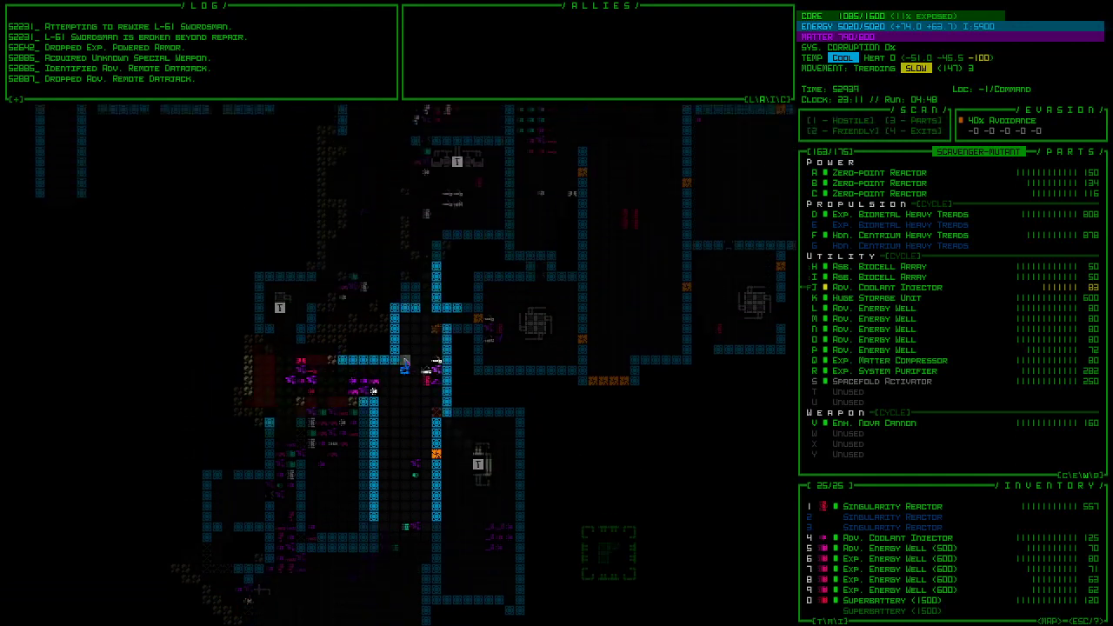
key(Up)
key(Up)
key(Up)
key(Up)
key(Up)
key(Up)
key(Up)
key(Up)
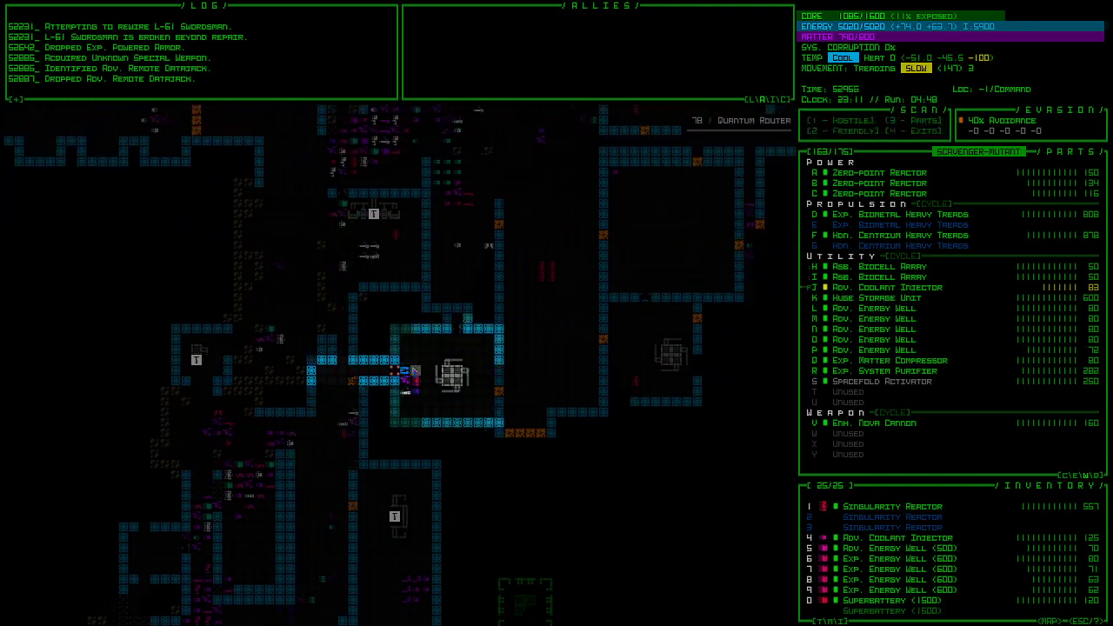
key(Up)
key(Up)
key(Up)
key(Up)
key(Up)
key(Up)
key(Up)
key(Up)
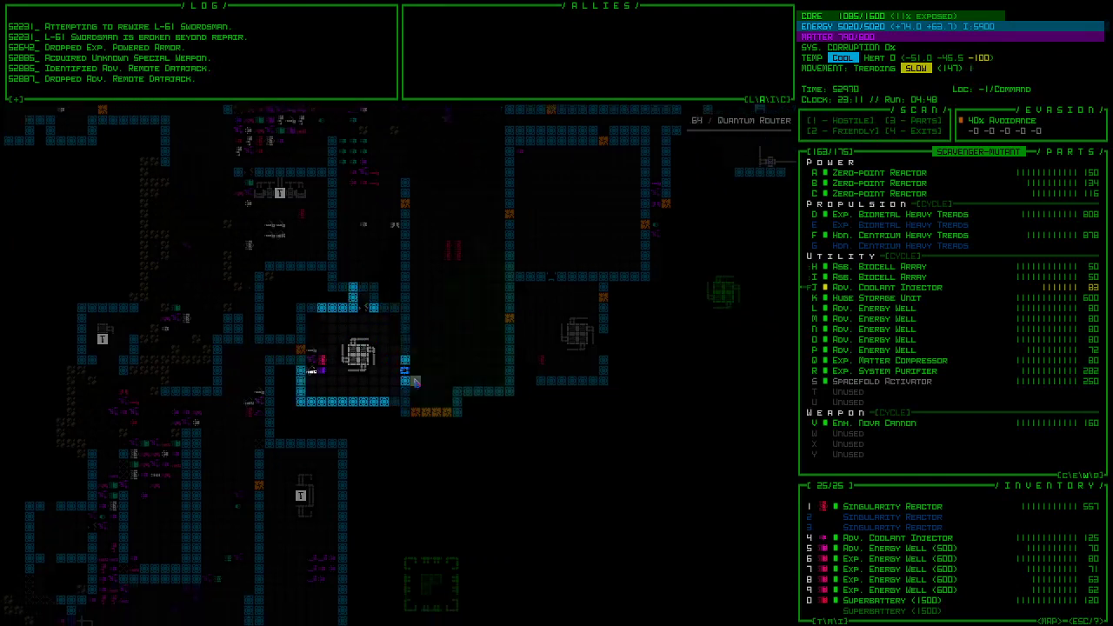
key(Up)
key(Up)
key(Up)
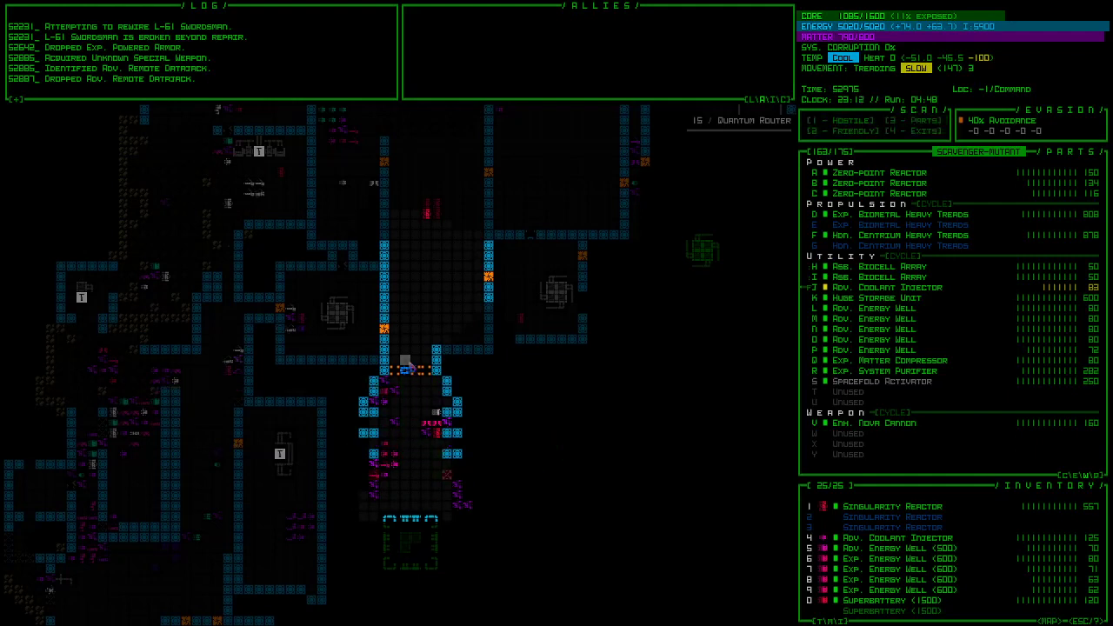
key(KP_9)
key(KP_9)
- Move northeast to the next room, then north and northwest, collecting matter, into the northern room
key(KP_9)
key(KP_9)
key(KP_9)
key(KP_9)
key(KP_9)
key(KP_9)
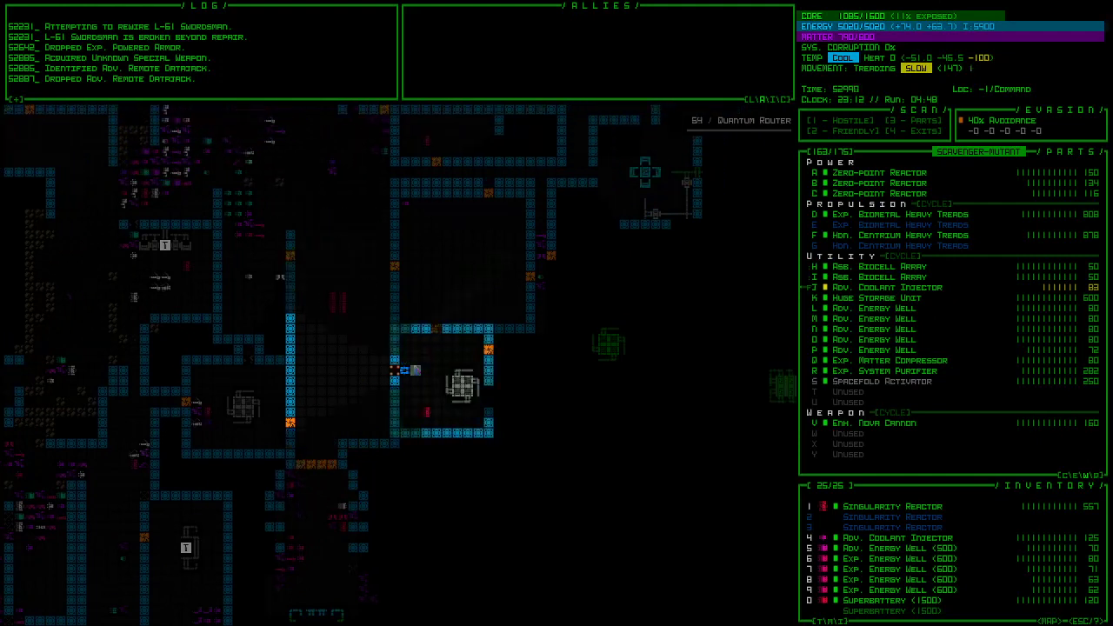
key(KP_9)
key(KP_9)
key(KP_9)
key(KP_9)
key(KP_9)
key(KP_9)
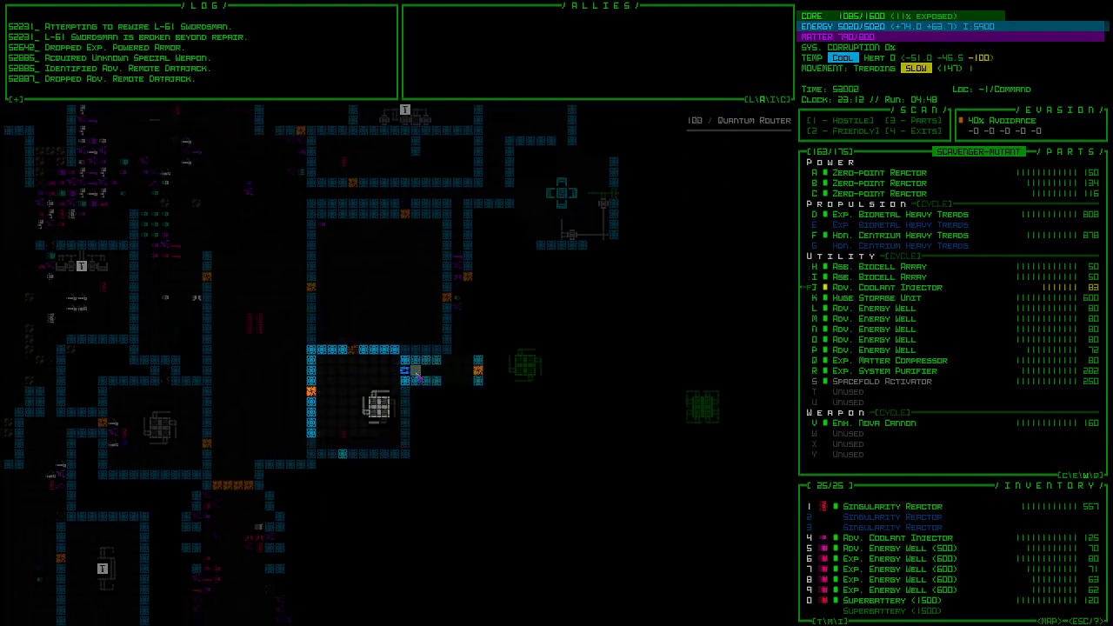
key(KP_9)
key(KP_9)
key(KP_9)
key(KP_9)
key(KP_9)
key(KP_9)
key(KP_9)
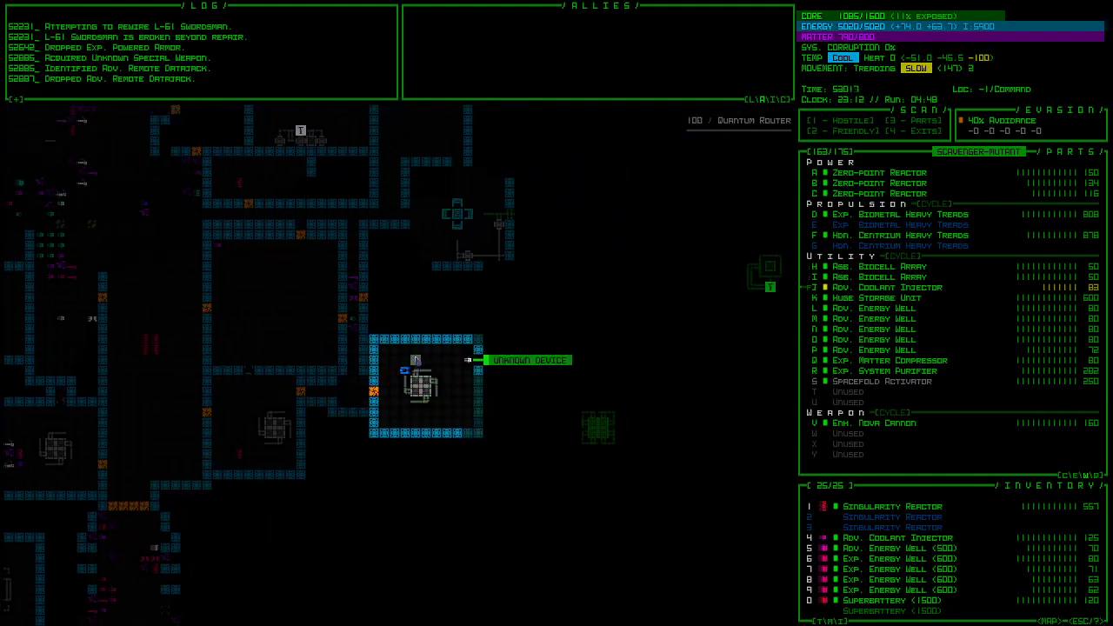
key(KP_8)
key(KP_8)
key(KP_8)
key(KP_8)
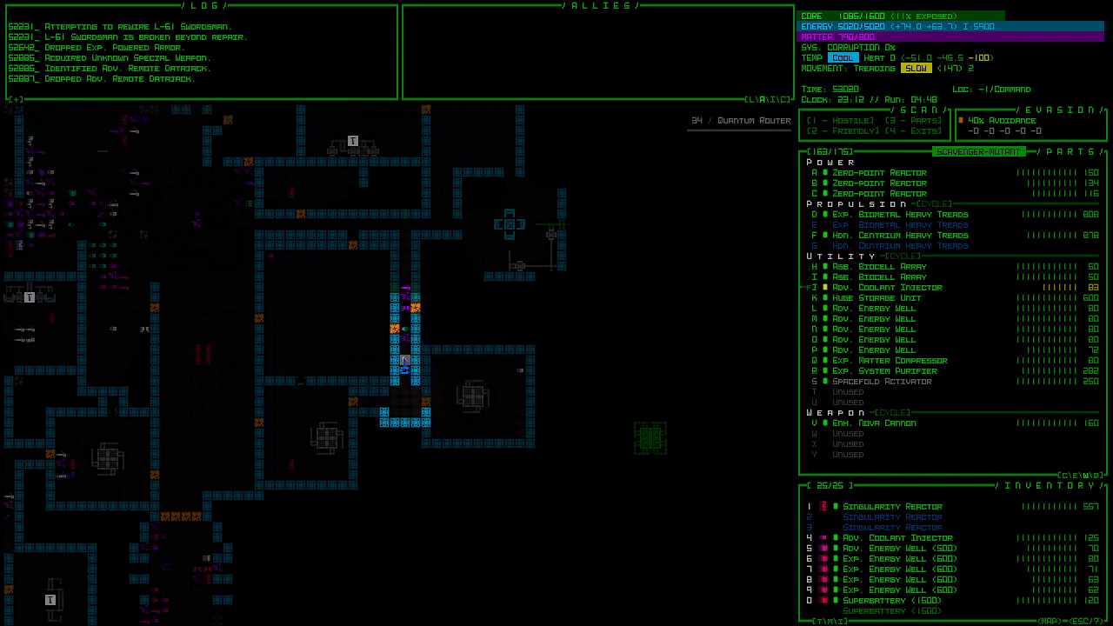
key(KP_8)
key(KP_8)
key(KP_8)
key(KP_8)
key(KP_7)
key(KP_7)
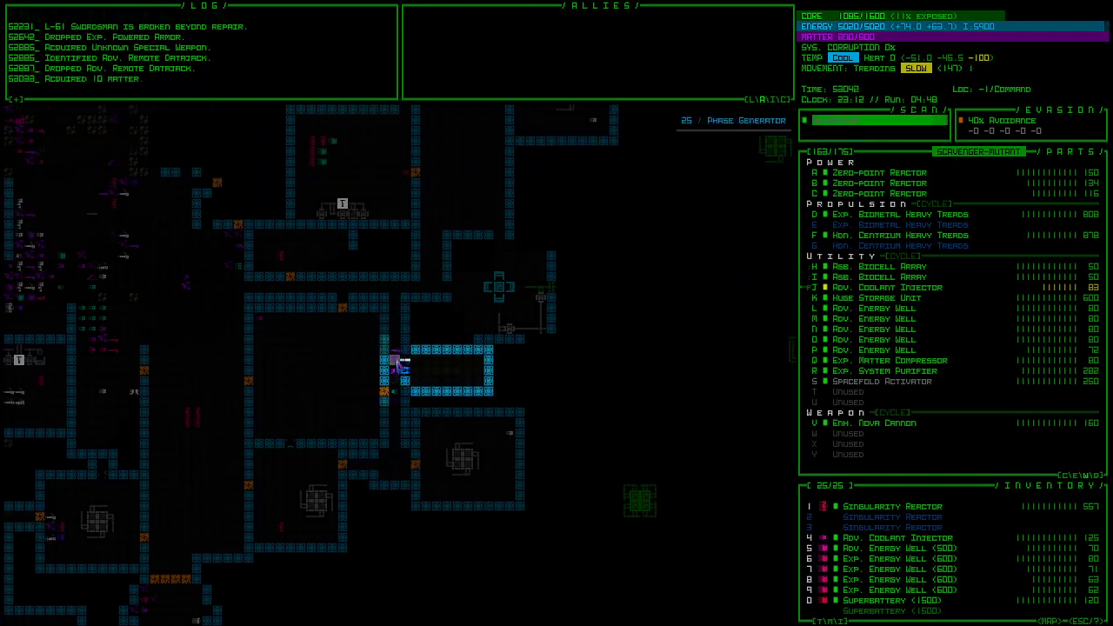
key(KP_8)
key(KP_8)
key(KP_8)
key(KP_8)
key(KP_8)
key(KP_8)
key(KP_8)
key(KP_8)
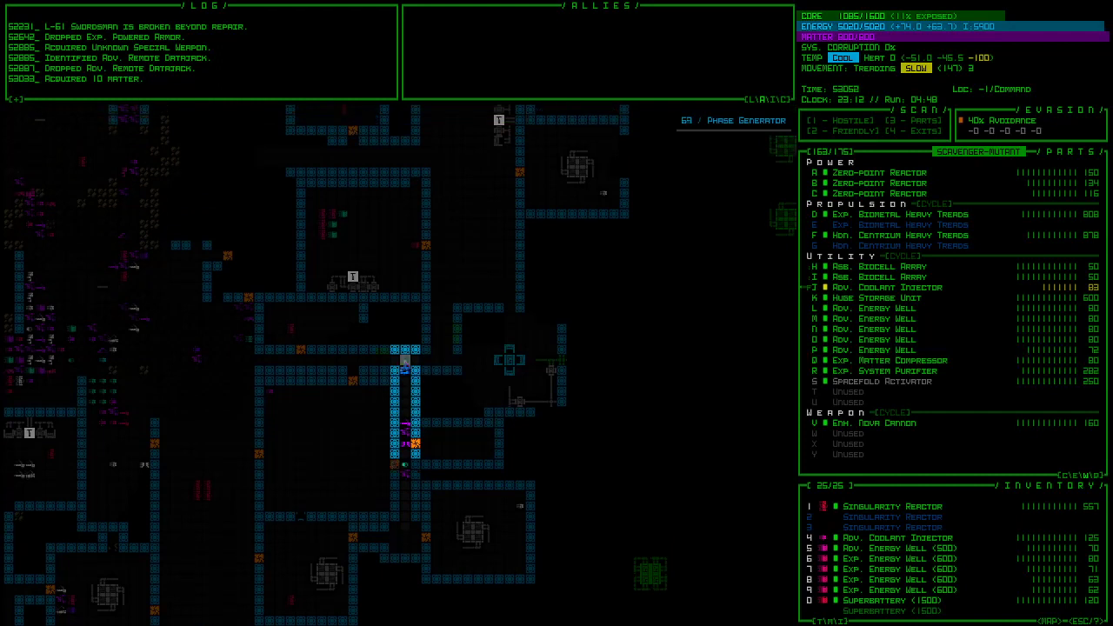
key(KP_8)
key(KP_8)
key(KP_8)
key(KP_8)
key(KP_8)
key(KP_8)
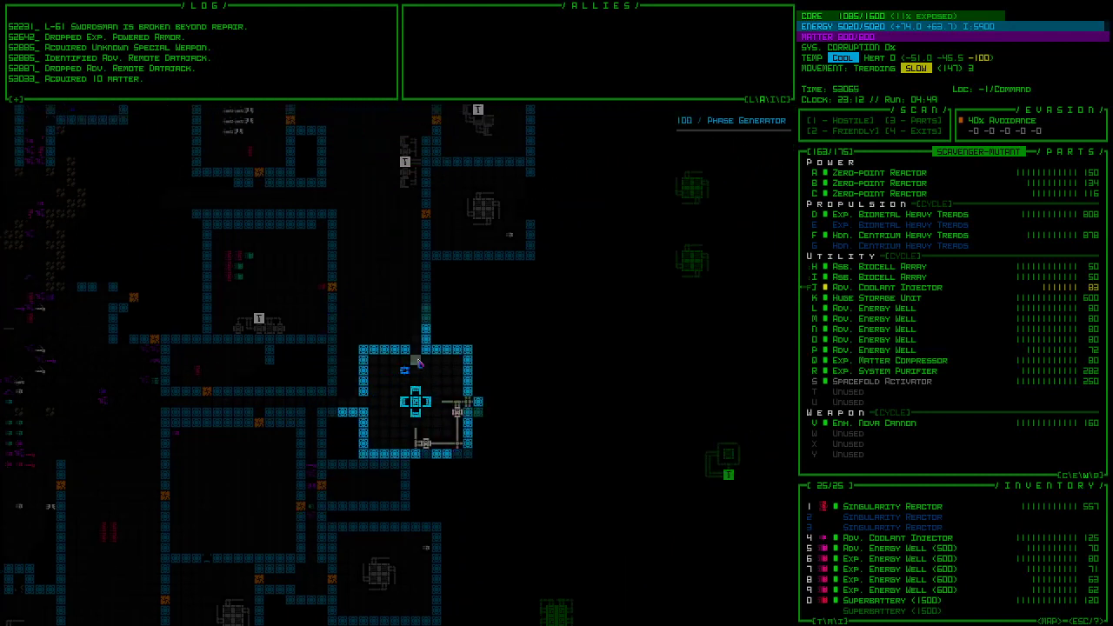
key(KP_8)
key(KP_8)
- Head north up the corridor, then several cells west
key(KP_8)
key(KP_8)
key(KP_8)
key(KP_8)
key(KP_8)
key(KP_8)
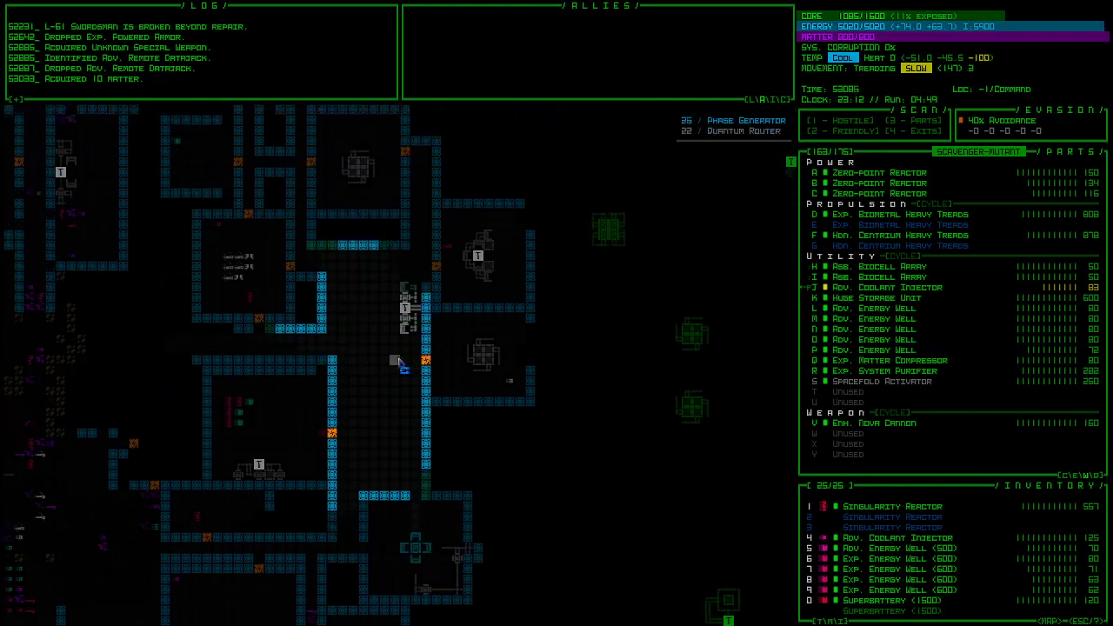
key(KP_8)
key(KP_8)
key(KP_8)
key(KP_8)
key(KP_8)
key(KP_8)
key(KP_8)
key(KP_8)
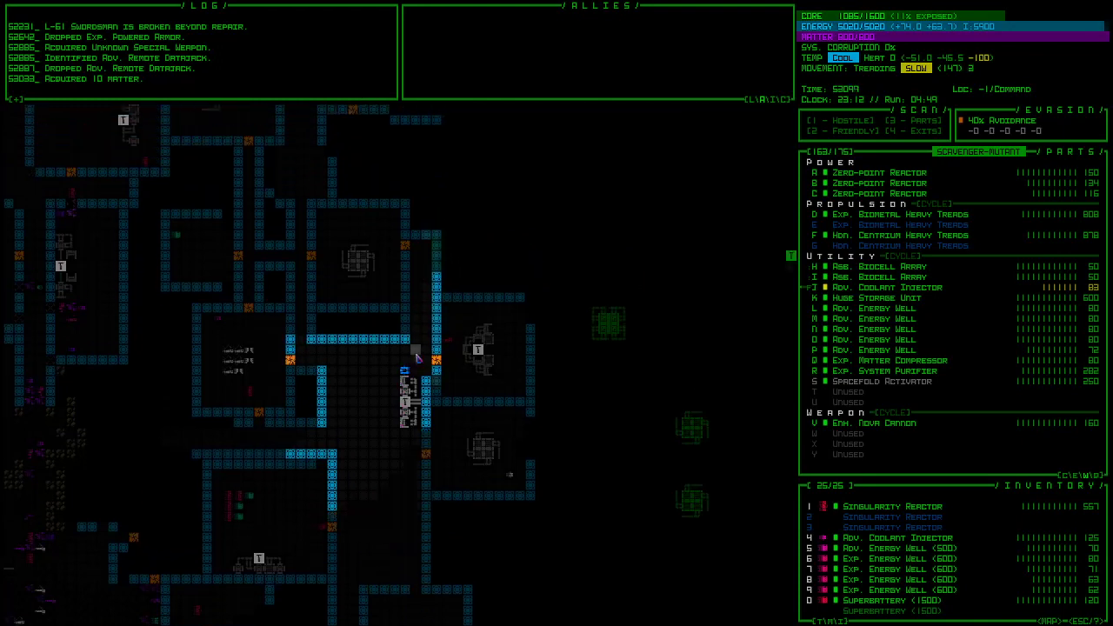
key(KP_8)
key(KP_8)
key(KP_8)
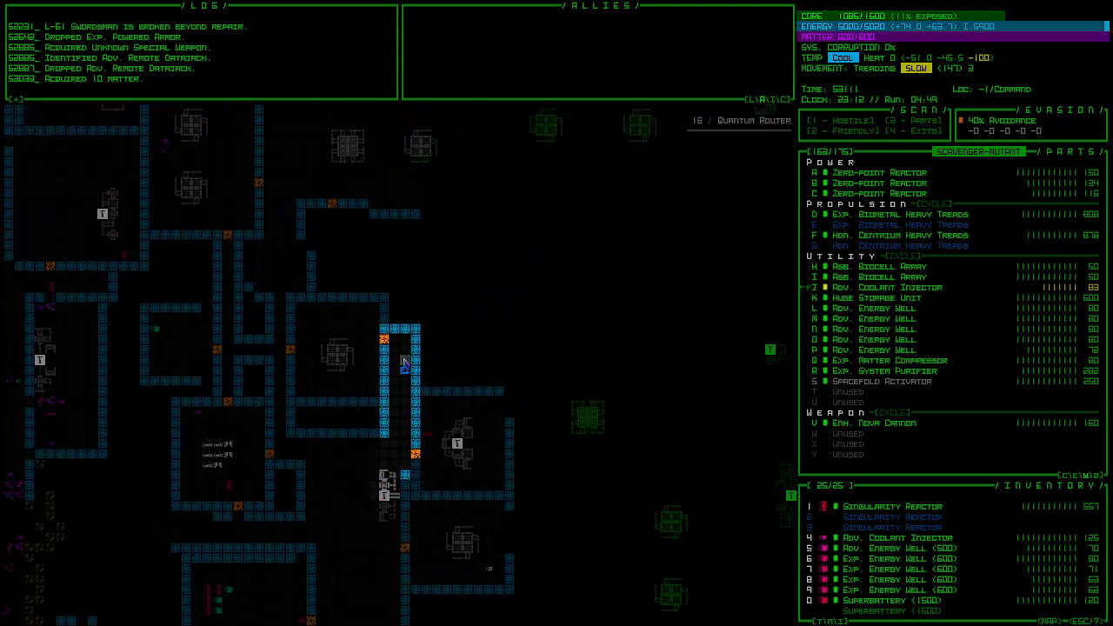
key(KP_8)
key(KP_8)
key(KP_4)
key(KP_4)
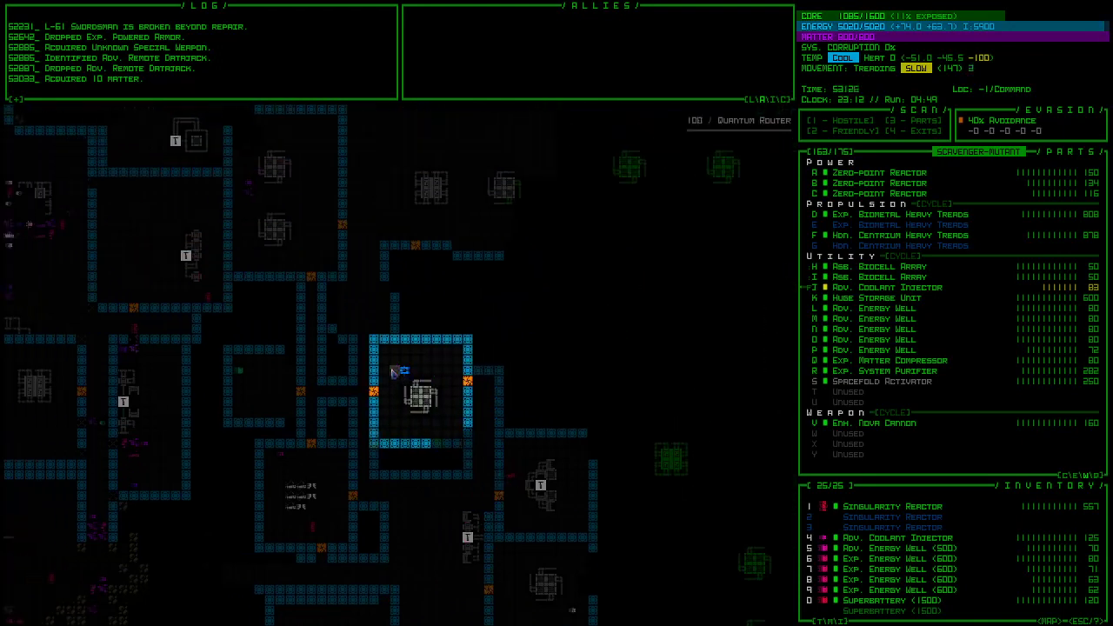
key(KP_4)
key(KP_4)
- Work north and west toward the Quantum Router rooms
key(KP_8)
key(KP_8)
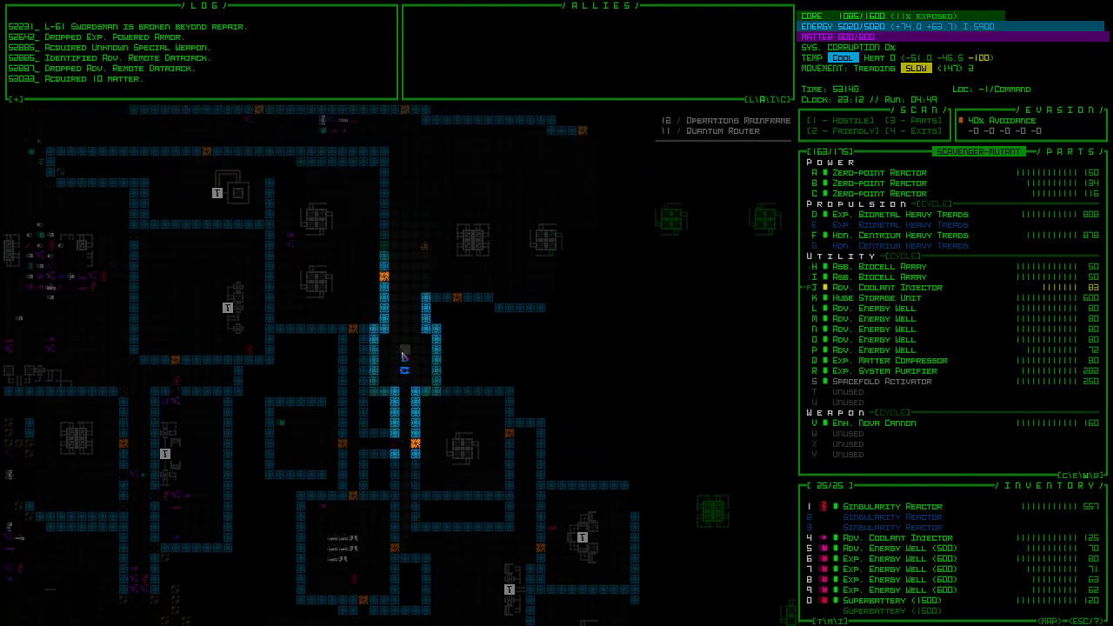
key(KP_8)
key(KP_8)
key(KP_8)
key(KP_8)
key(KP_4)
key(KP_4)
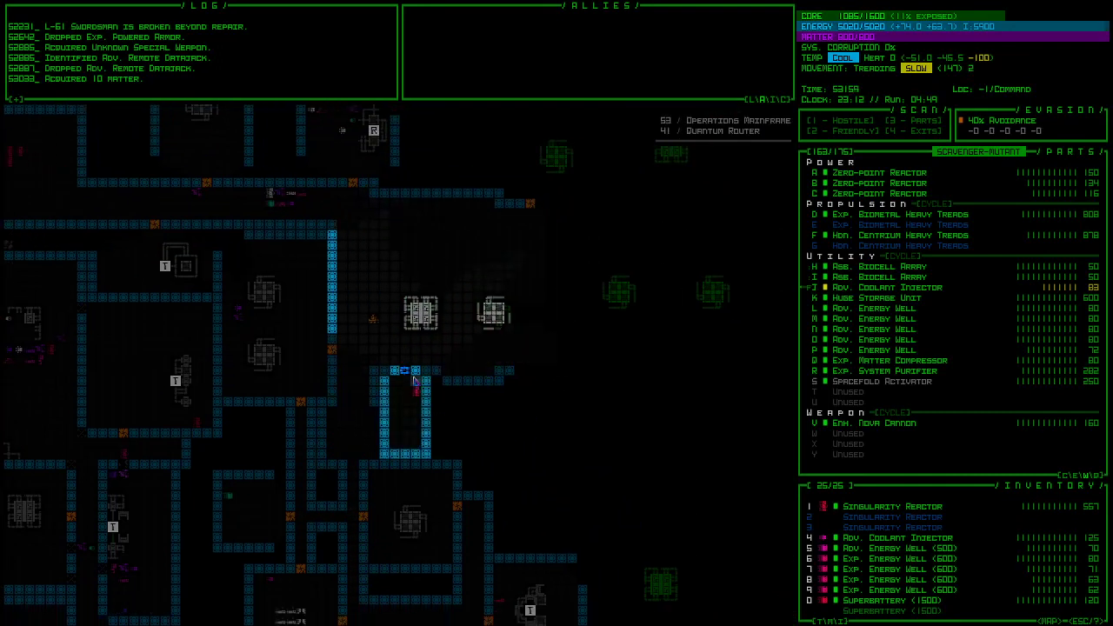
key(KP_4)
key(KP_4)
key(KP_4)
key(KP_4)
key(KP_8)
key(KP_8)
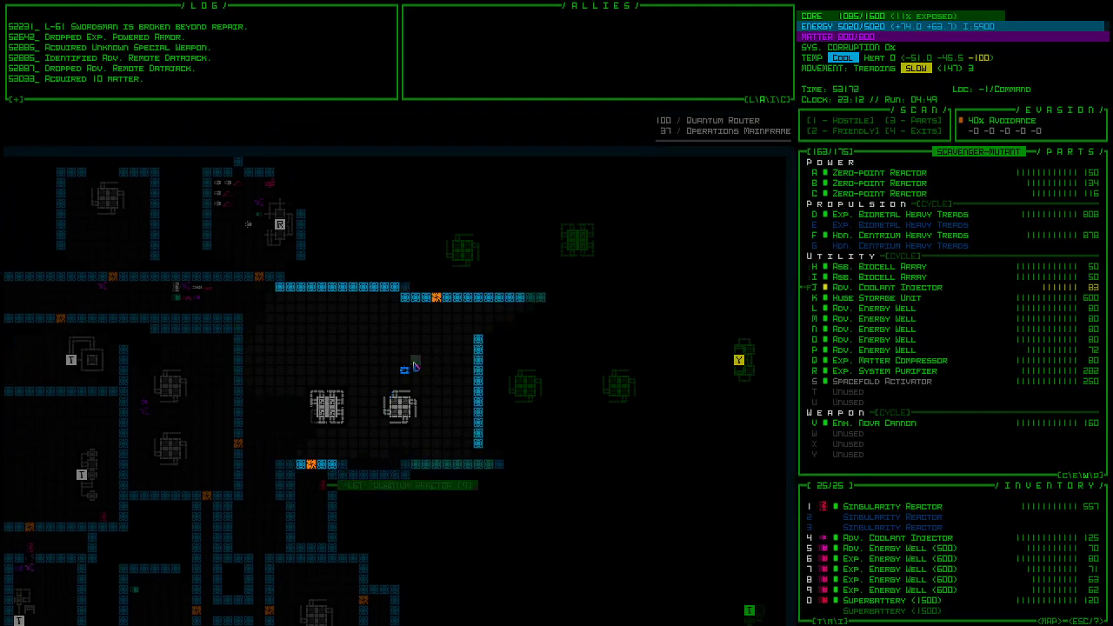
key(KP_8)
key(KP_8)
key(KP_8)
key(KP_8)
key(KP_8)
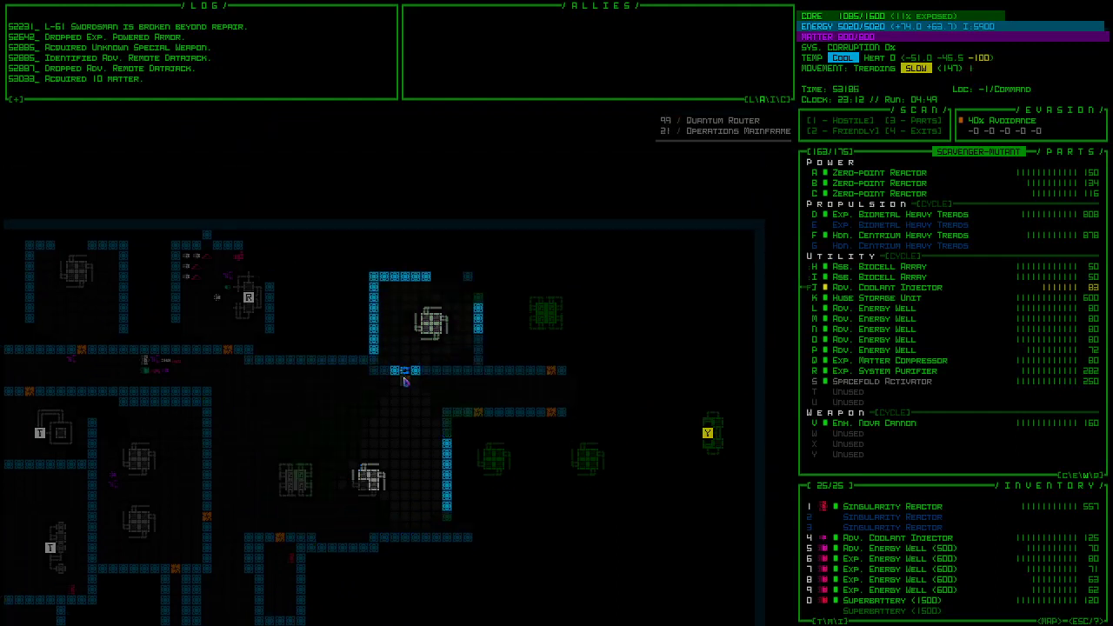
key(KP_8)
key(KP_8)
key(KP_3)
key(KP_3)
key(KP_3)
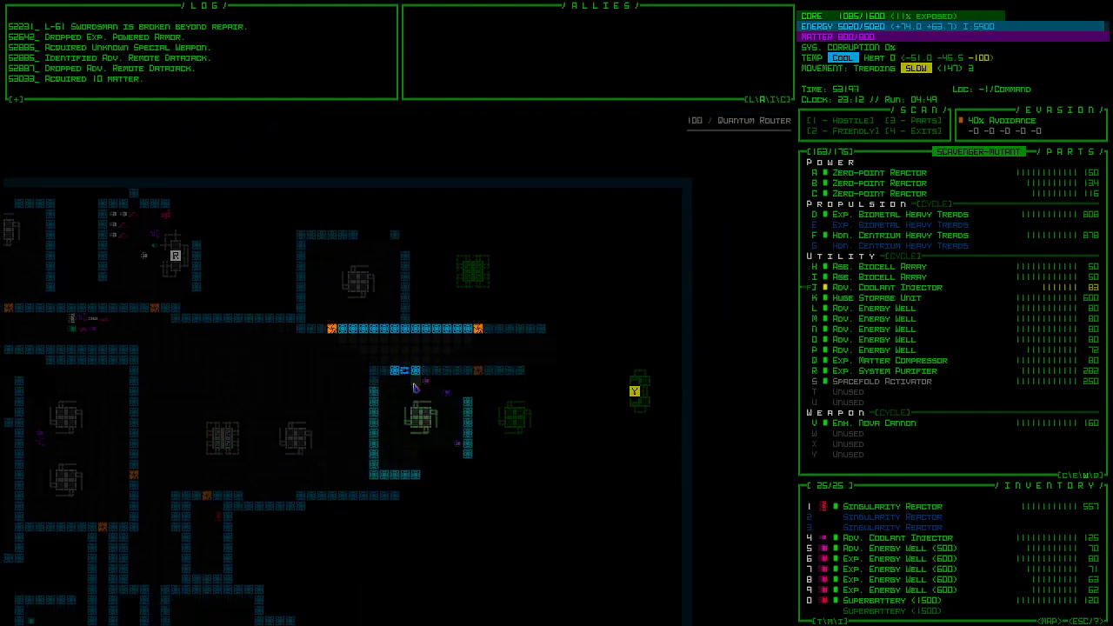
key(KP_7)
key(KP_7)
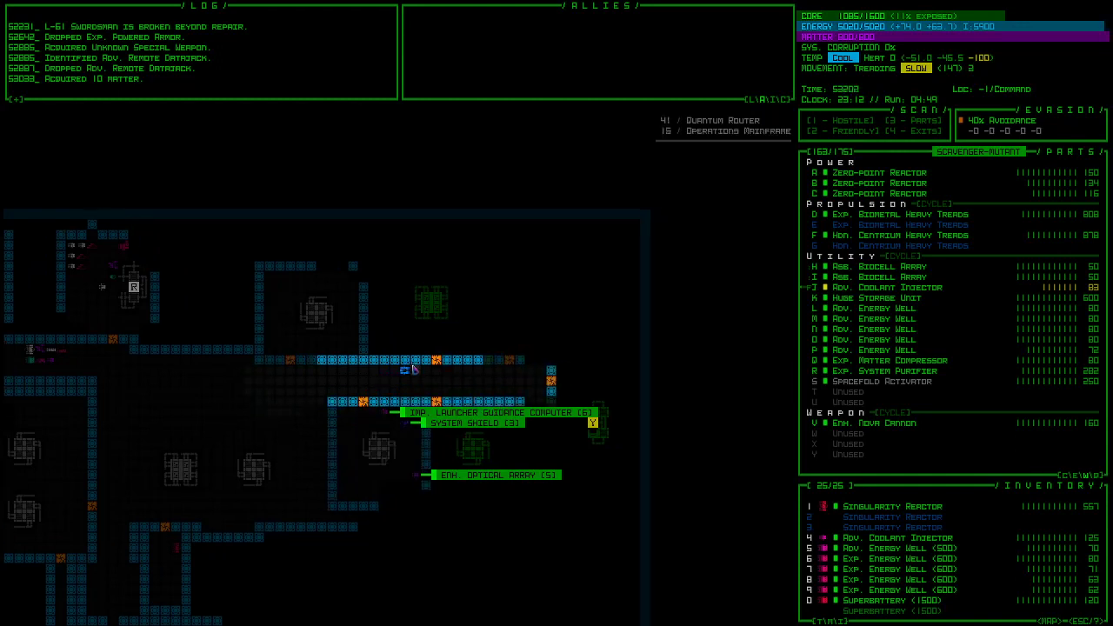
key(KP_8)
key(KP_8)
- Go south past the room full of robots, then head east
key(KP_2)
key(KP_2)
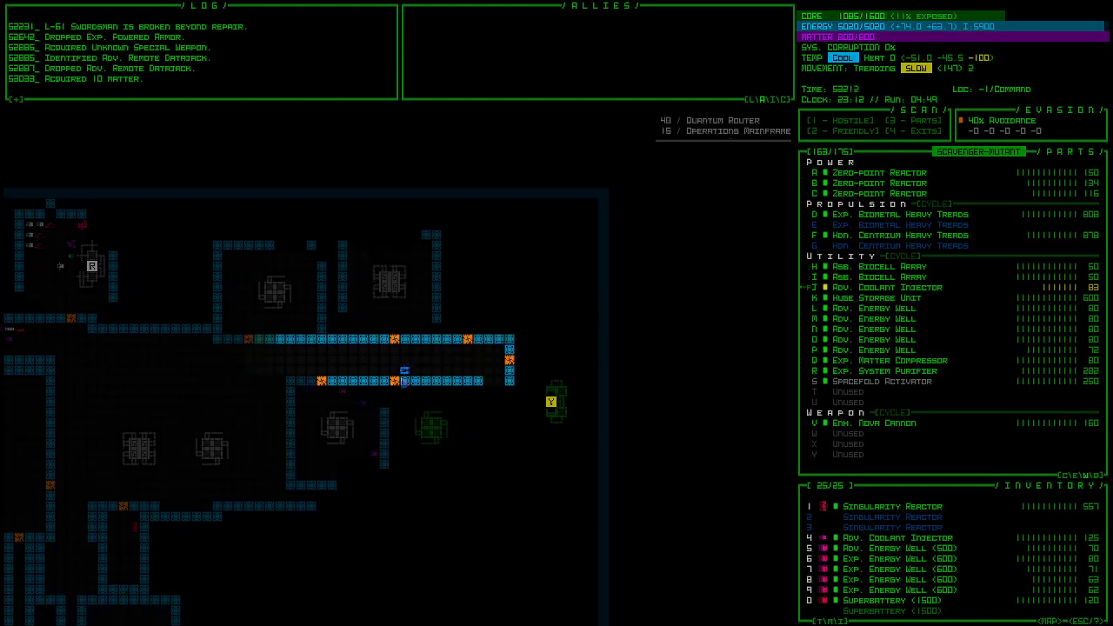
key(KP_2)
key(KP_2)
key(KP_9)
key(KP_9)
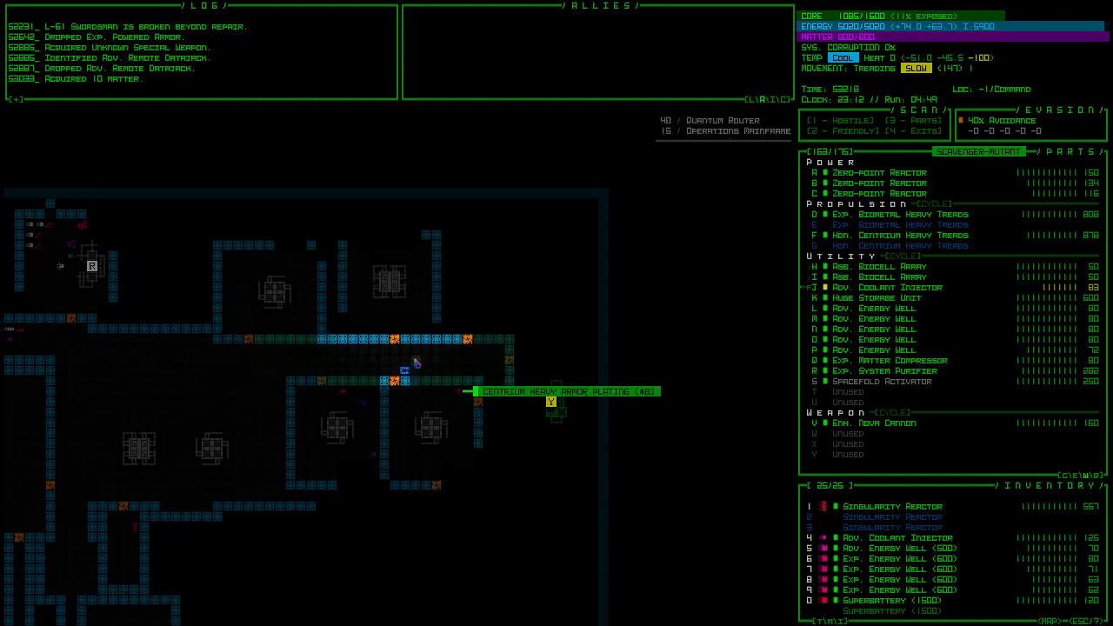
key(KP_8)
key(KP_8)
key(KP_8)
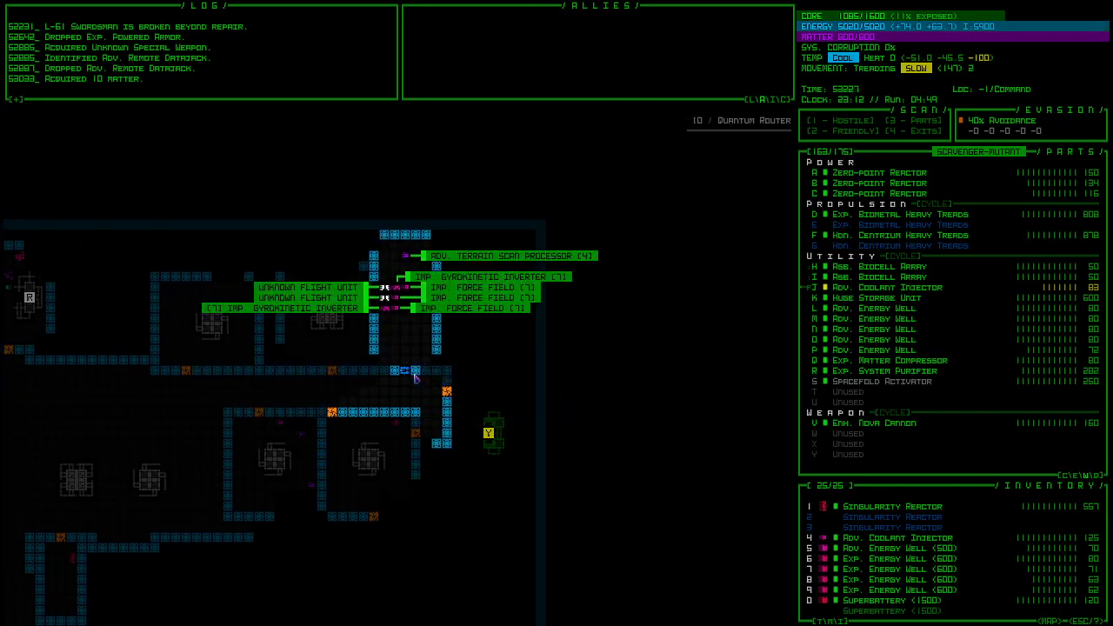
key(KP_3)
key(KP_3)
key(KP_6)
key(KP_6)
key(KP_3)
key(KP_2)
key(KP_2)
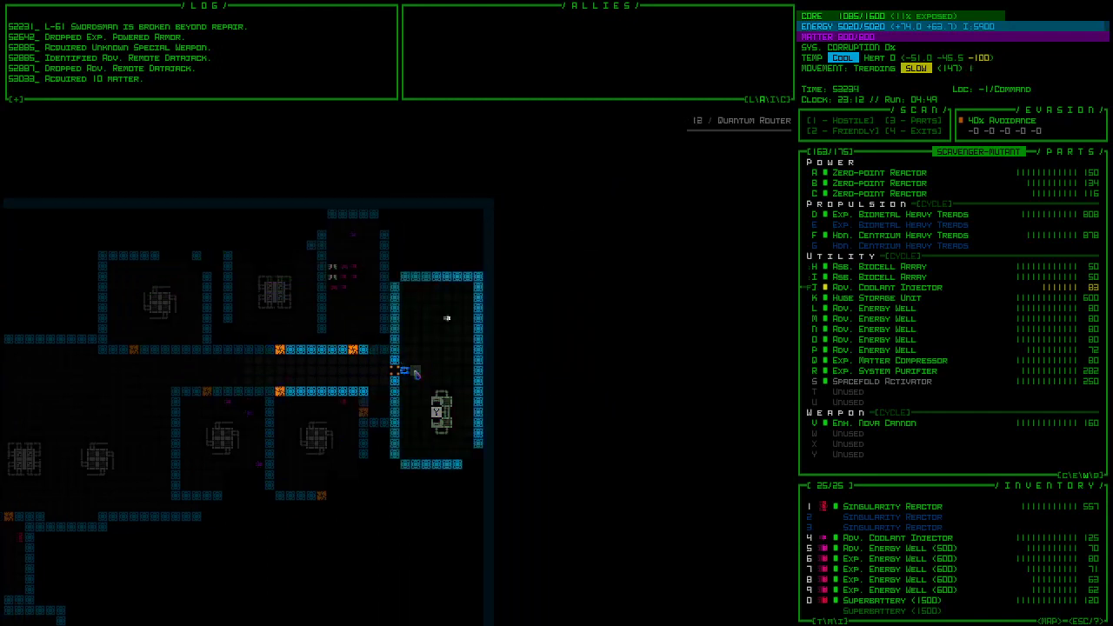
- Travel south down the long corridor and east through the door into a new room
key(KP_2)
key(KP_2)
key(KP_2)
key(KP_2)
key(KP_1)
key(KP_2)
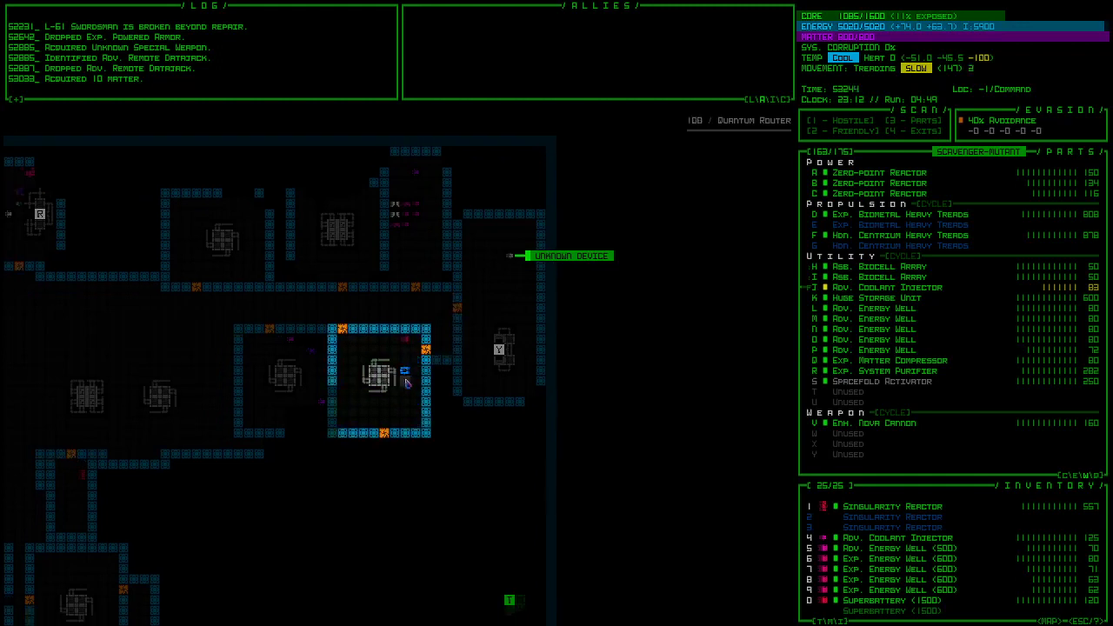
key(KP_2)
key(KP_2)
key(KP_2)
key(KP_2)
key(KP_2)
key(KP_2)
key(KP_2)
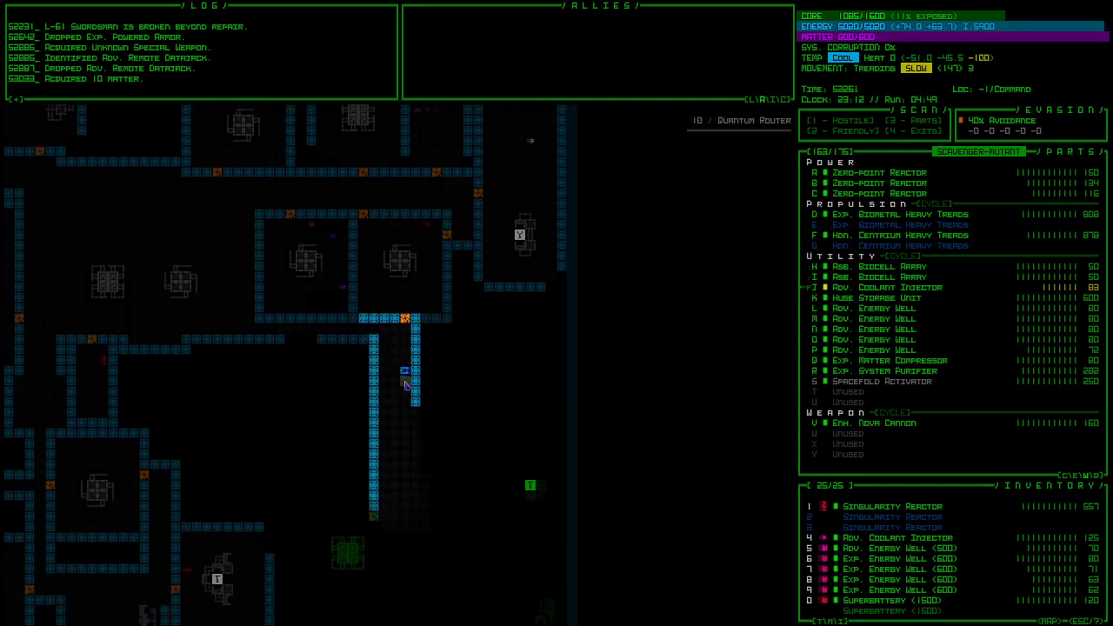
key(KP_2)
key(KP_2)
key(KP_2)
key(KP_6)
key(KP_6)
key(KP_6)
key(KP_6)
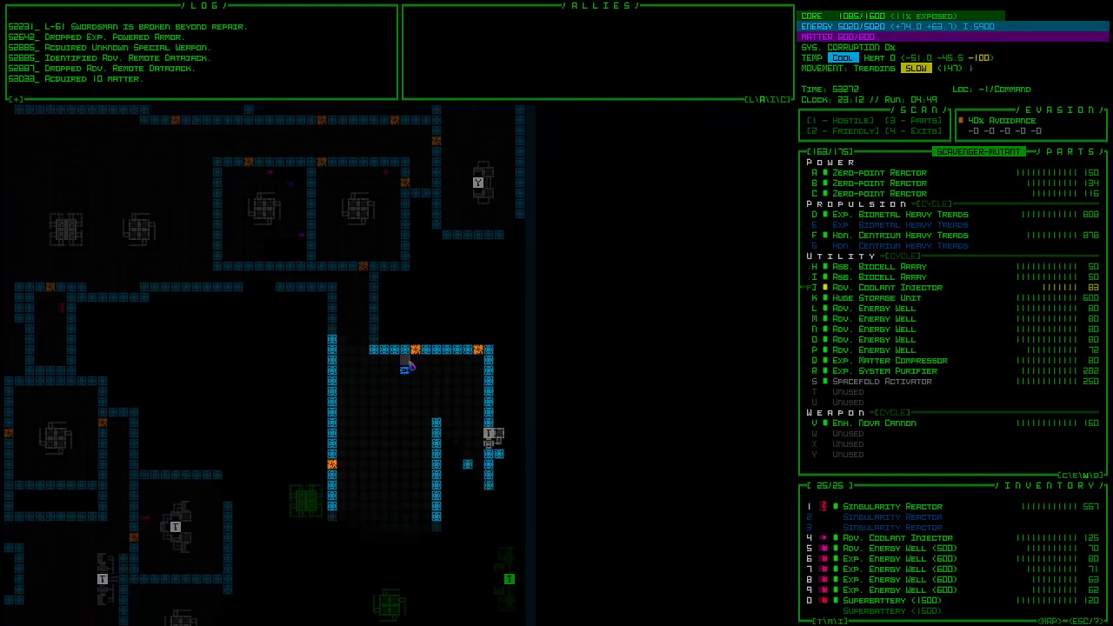
key(KP_6)
- Move southeast and south into the room, then back north through the corridor
key(KP_3)
key(KP_3)
key(KP_3)
key(KP_2)
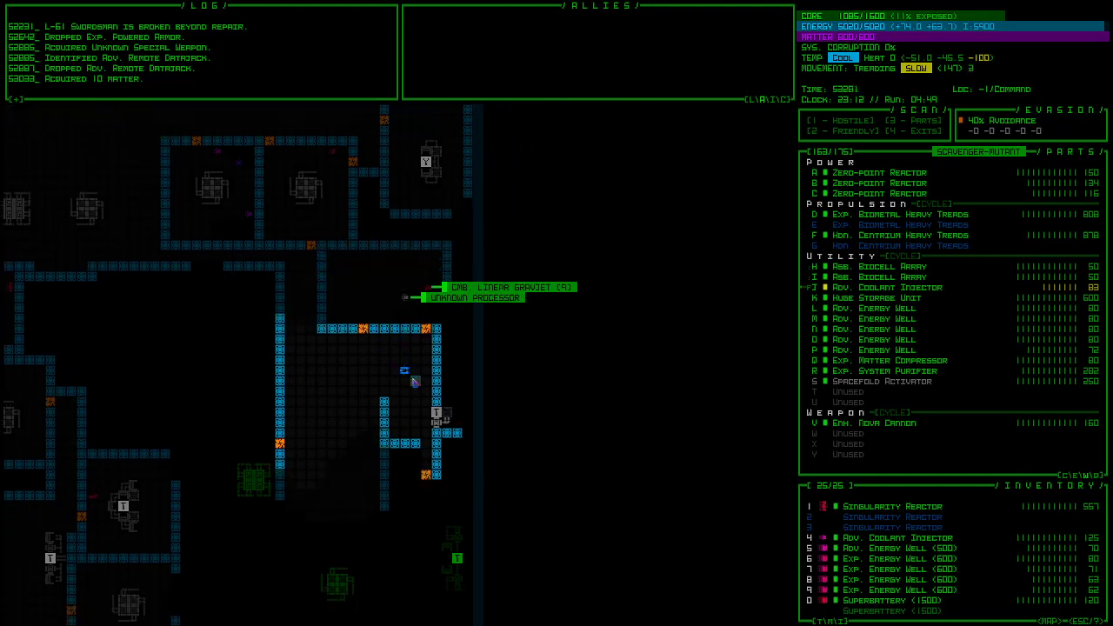
key(KP_2)
key(KP_2)
key(KP_2)
key(KP_2)
key(KP_2)
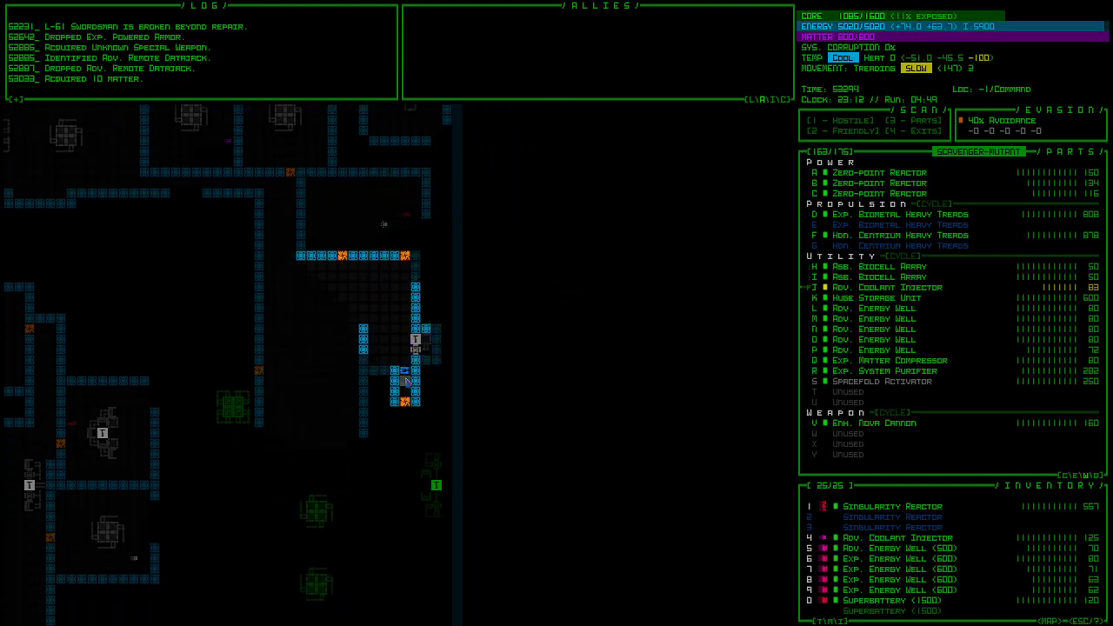
key(KP_2)
key(KP_2)
key(KP_2)
key(KP_2)
key(KP_2)
key(KP_2)
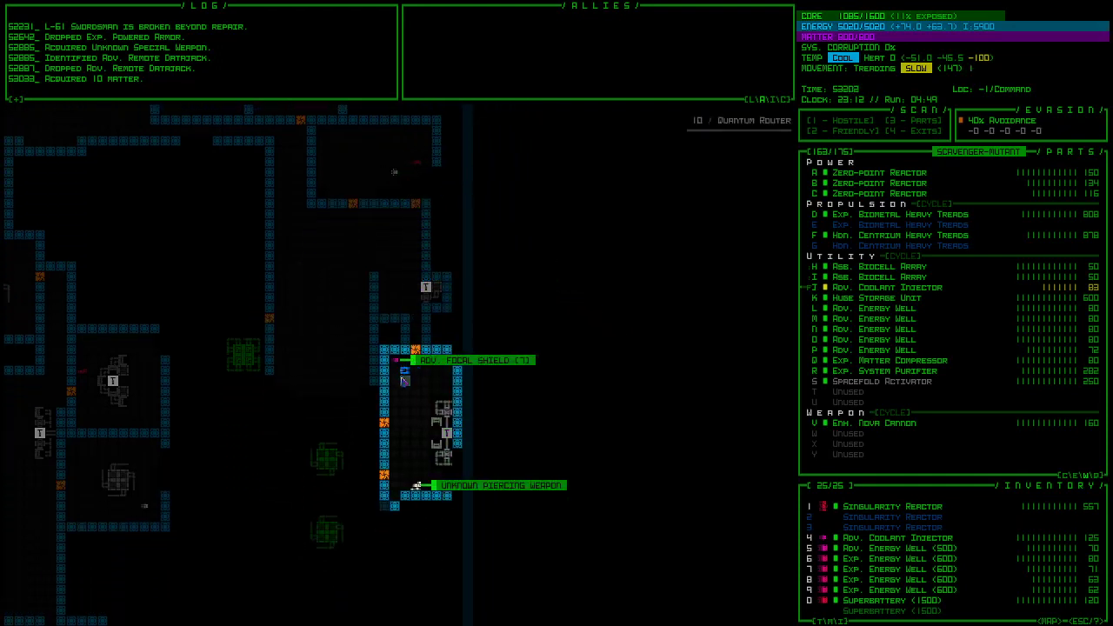
key(KP_2)
key(KP_2)
key(KP_2)
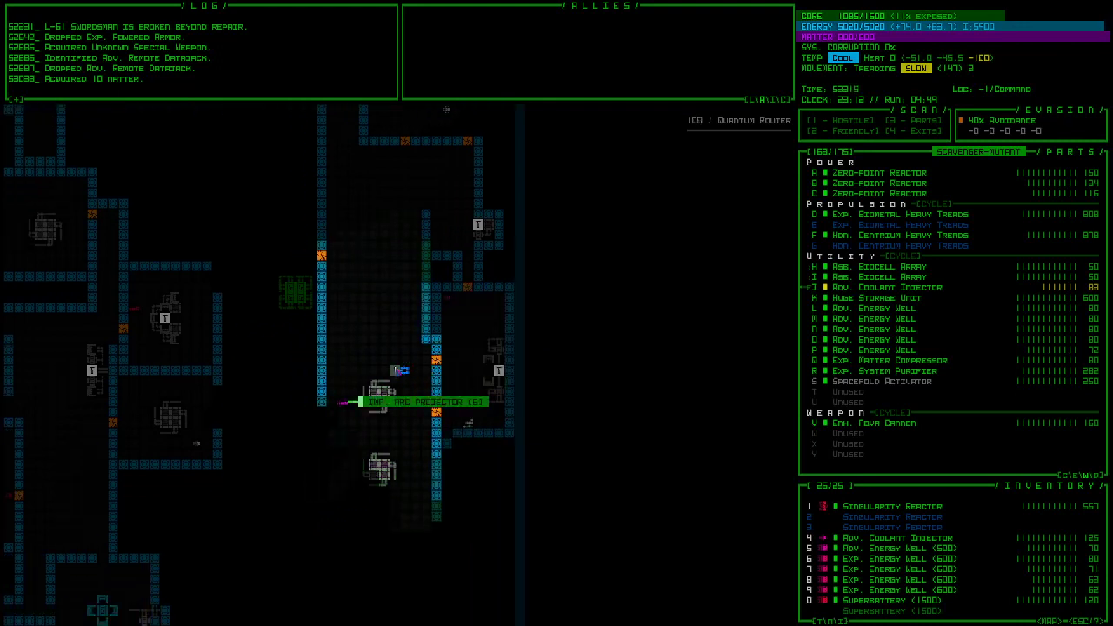
key(KP_7)
key(KP_7)
key(KP_7)
key(KP_7)
key(KP_7)
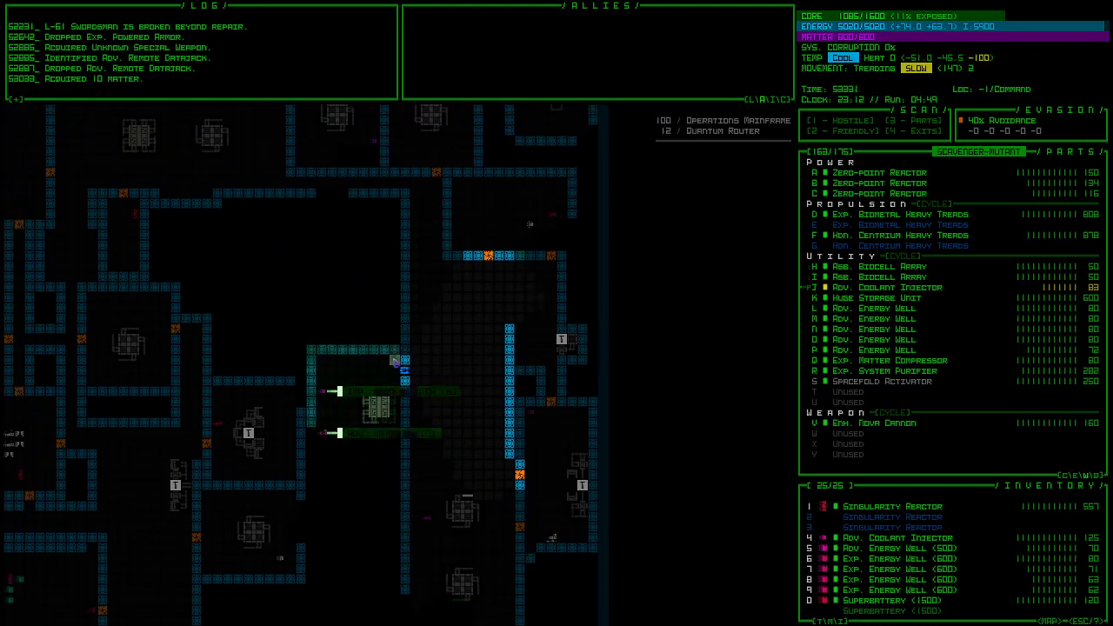
key(KP_8)
key(KP_8)
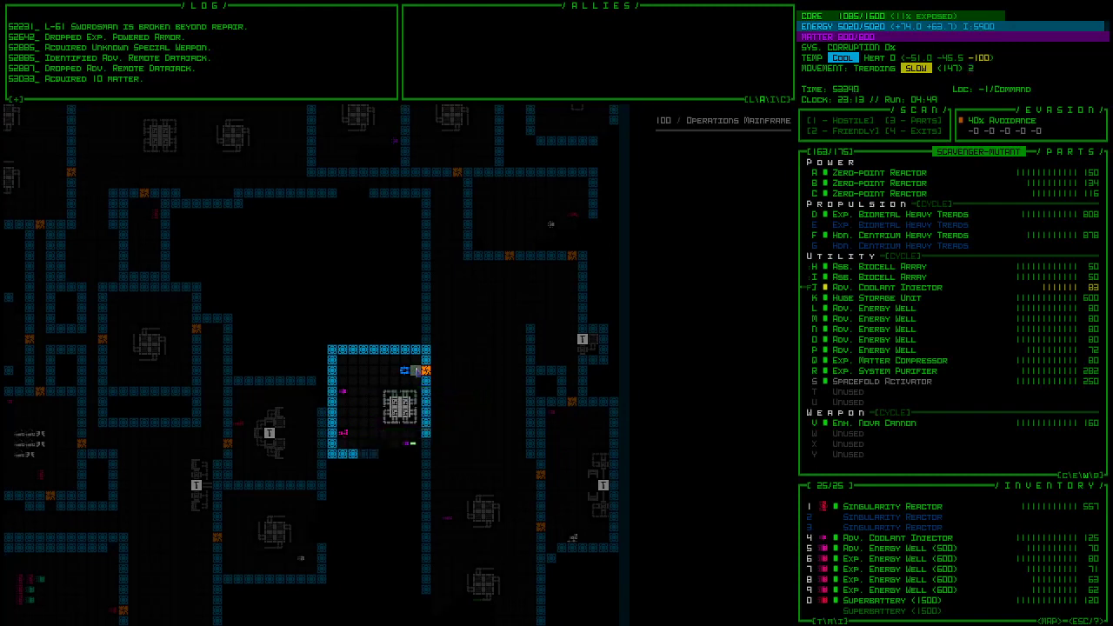
key(KP_8)
key(KP_8)
key(KP_8)
key(KP_8)
key(KP_8)
key(KP_8)
key(KP_8)
key(KP_8)
key(KP_8)
key(KP_8)
key(KP_8)
key(KP_8)
key(KP_8)
key(KP_8)
- Step the robot several cells southeast and one cell east
key(KP_3)
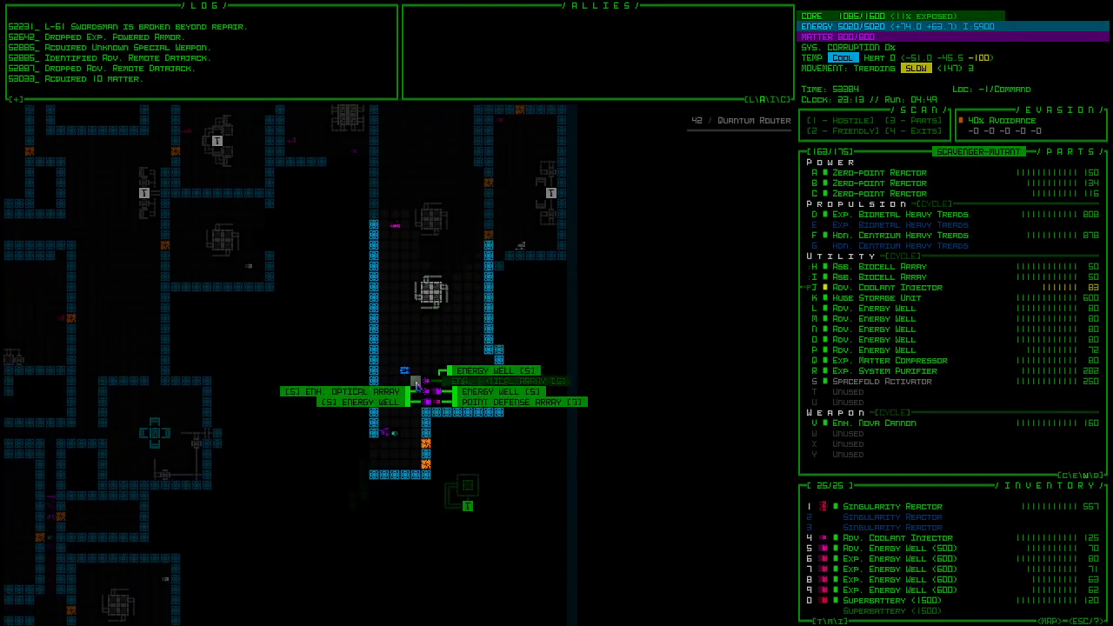
key(KP_3)
key(KP_3)
key(KP_3)
key(KP_3)
key(KP_3)
key(KP_3)
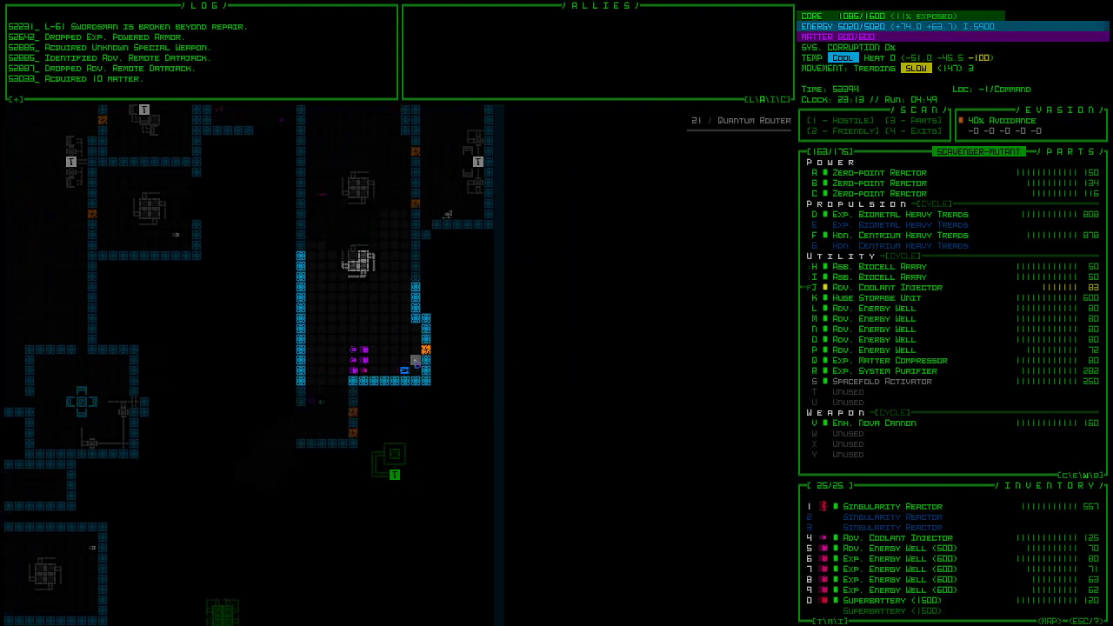
key(KP_3)
key(KP_6)
- Continue southeast and east into the Operations Mainframe room
key(KP_3)
key(KP_3)
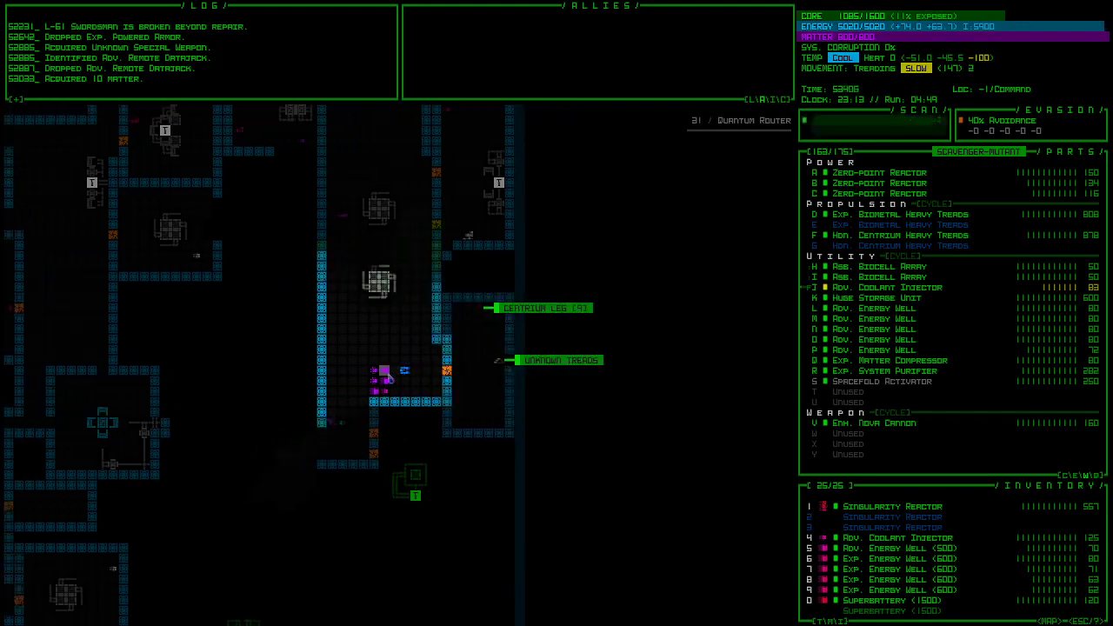
key(KP_3)
key(KP_3)
key(KP_3)
key(KP_3)
key(KP_3)
key(KP_6)
key(KP_6)
key(KP_6)
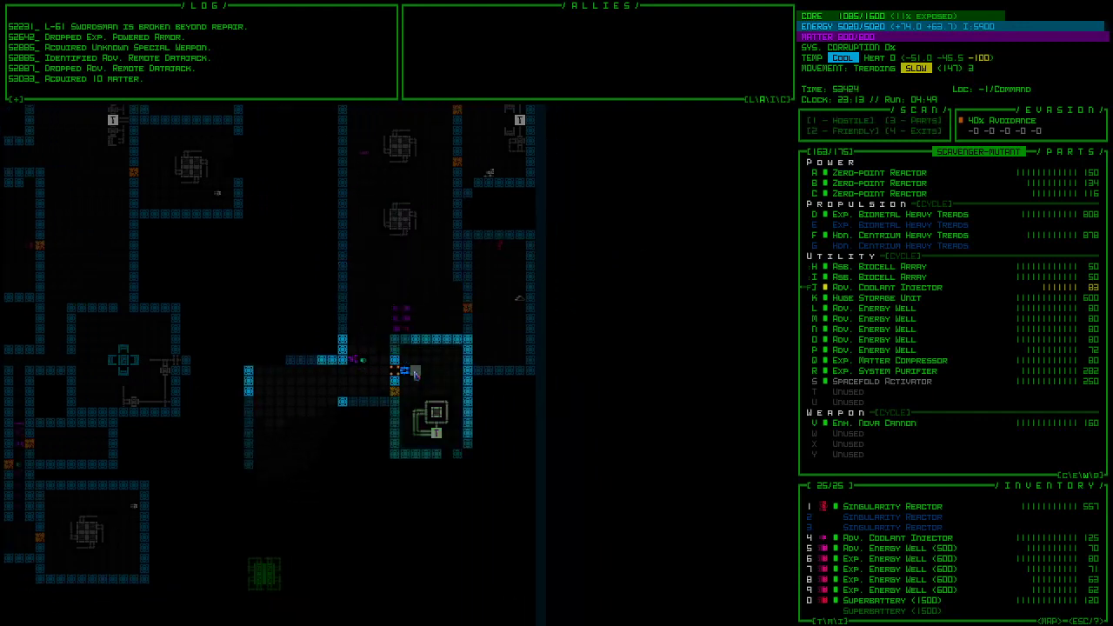
key(KP_3)
key(KP_3)
key(KP_3)
key(KP_3)
key(KP_3)
key(KP_3)
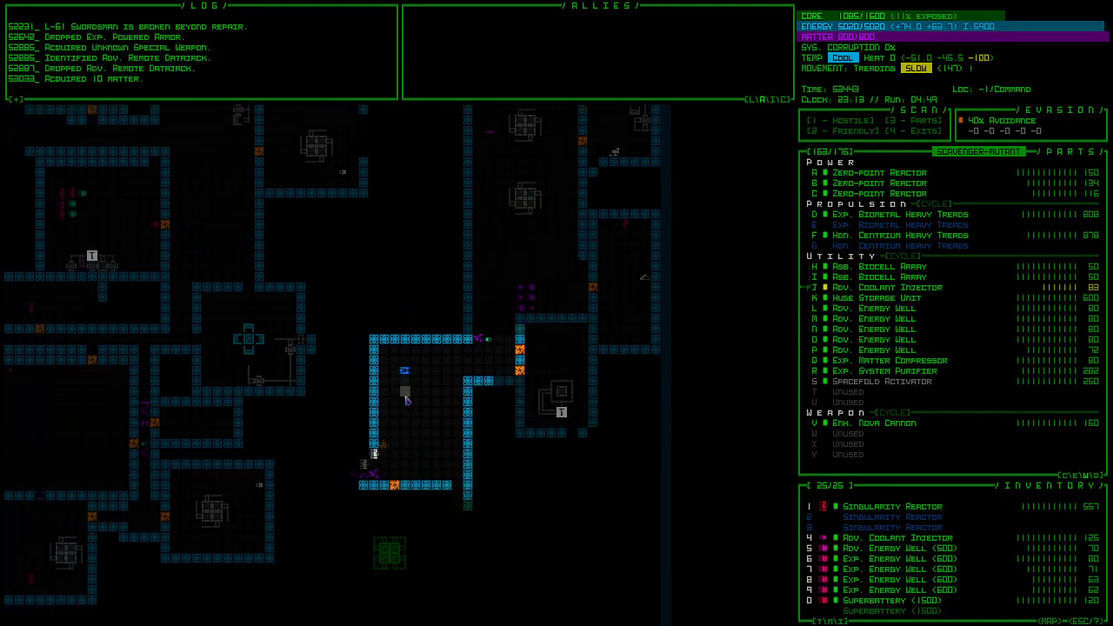
key(KP_3)
key(KP_3)
key(KP_3)
key(KP_2)
key(KP_2)
key(KP_2)
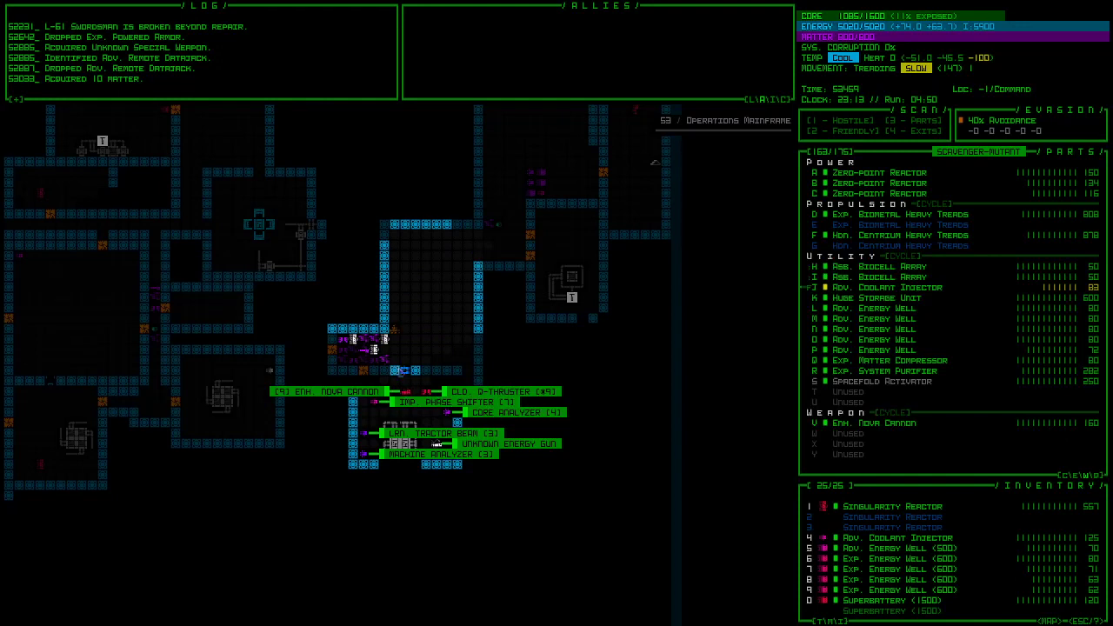
- Move the robot west, then several cells north
key(KP_7)
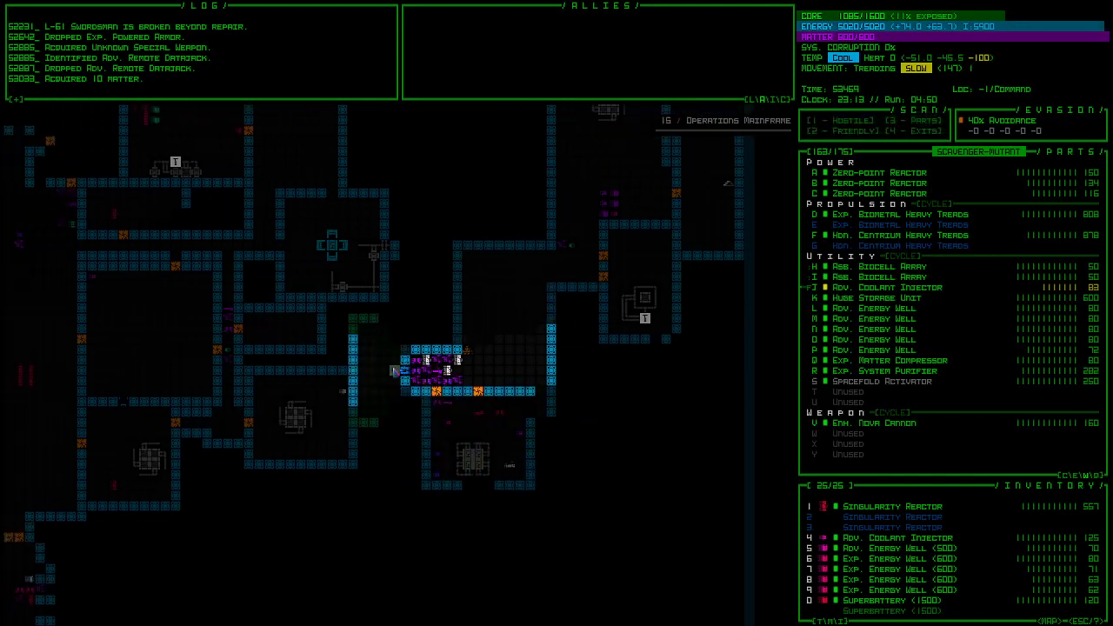
key(KP_4)
key(KP_4)
key(KP_4)
key(KP_4)
key(KP_4)
key(KP_4)
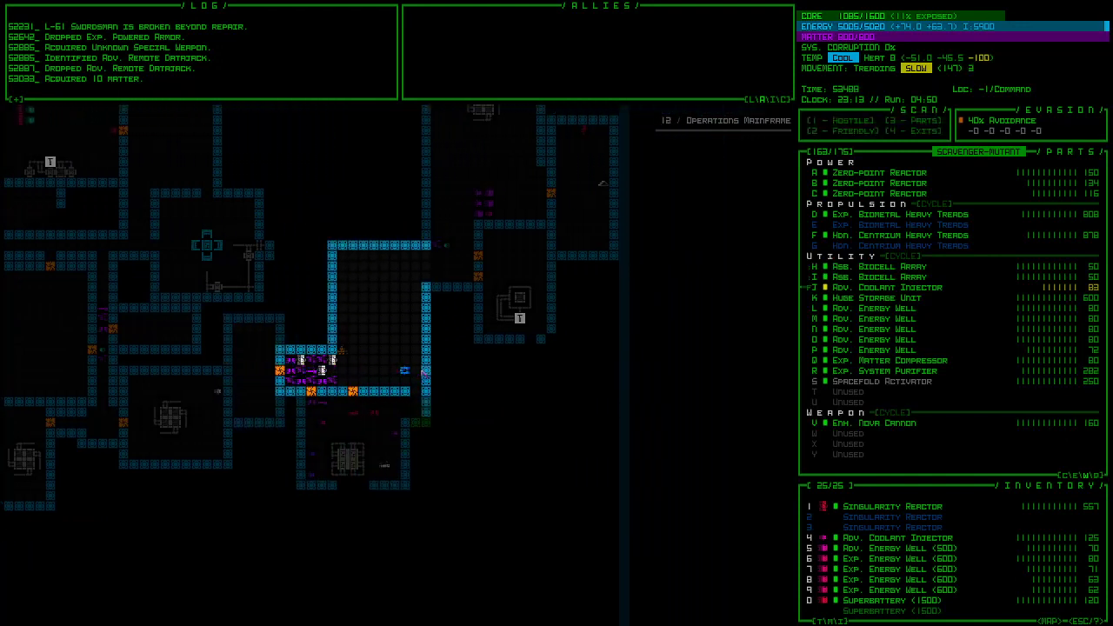
key(KP_4)
key(KP_4)
key(KP_4)
key(KP_4)
key(KP_4)
key(KP_8)
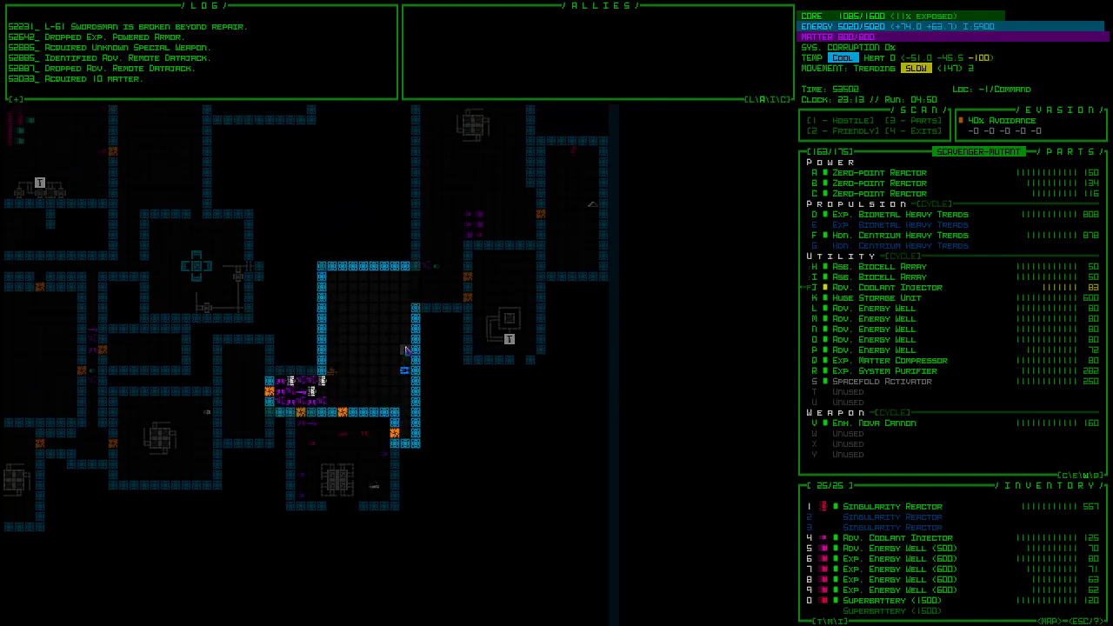
key(KP_8)
key(KP_8)
key(KP_8)
key(KP_8)
key(KP_8)
key(KP_8)
key(KP_8)
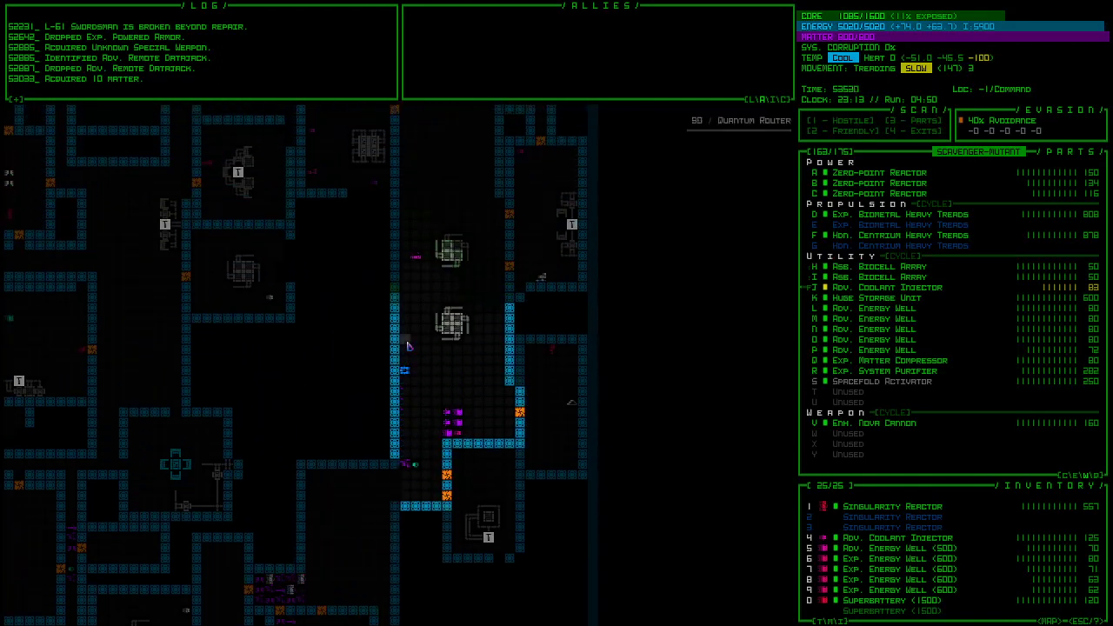
key(KP_8)
key(KP_8)
key(KP_8)
key(KP_8)
key(KP_8)
key(KP_8)
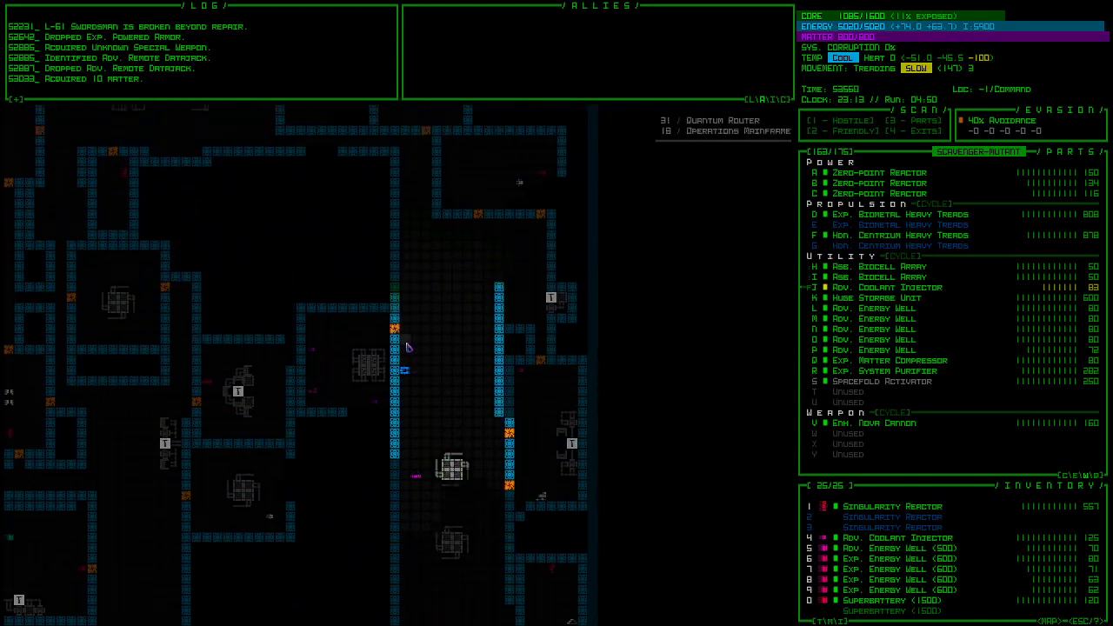
- Path the robot by map tiles along the corridors into the next room
click(409, 348)
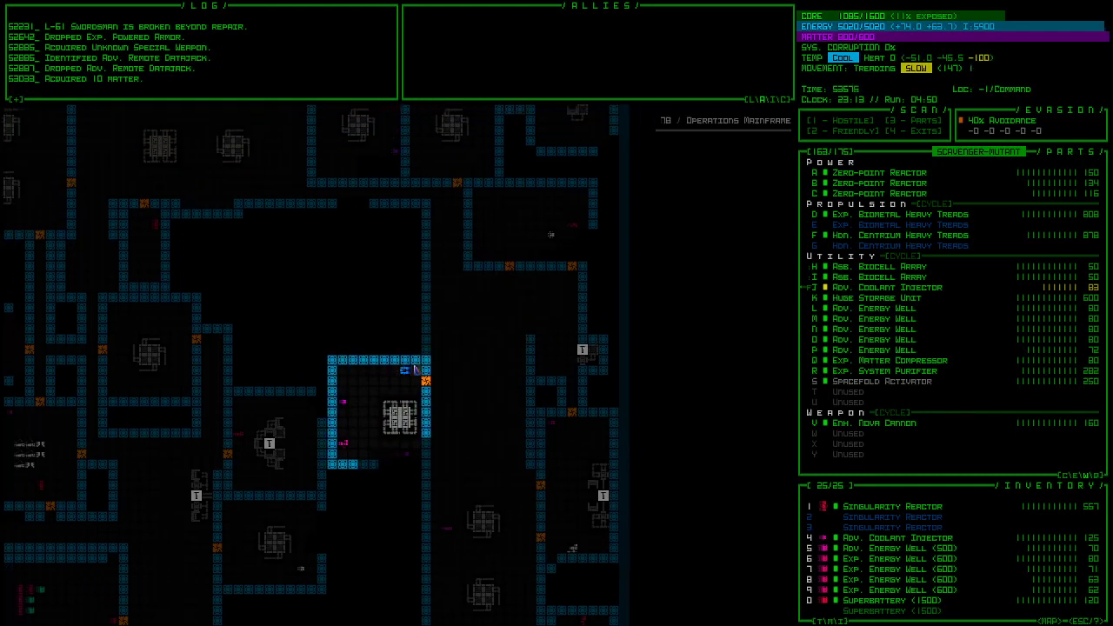
click(416, 369)
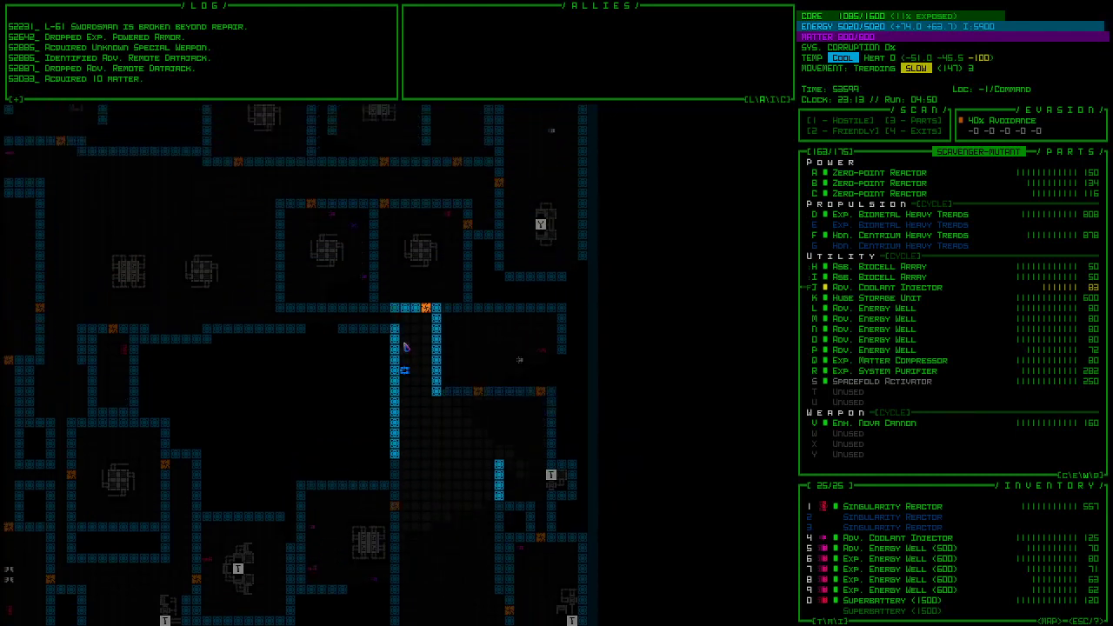
click(405, 346)
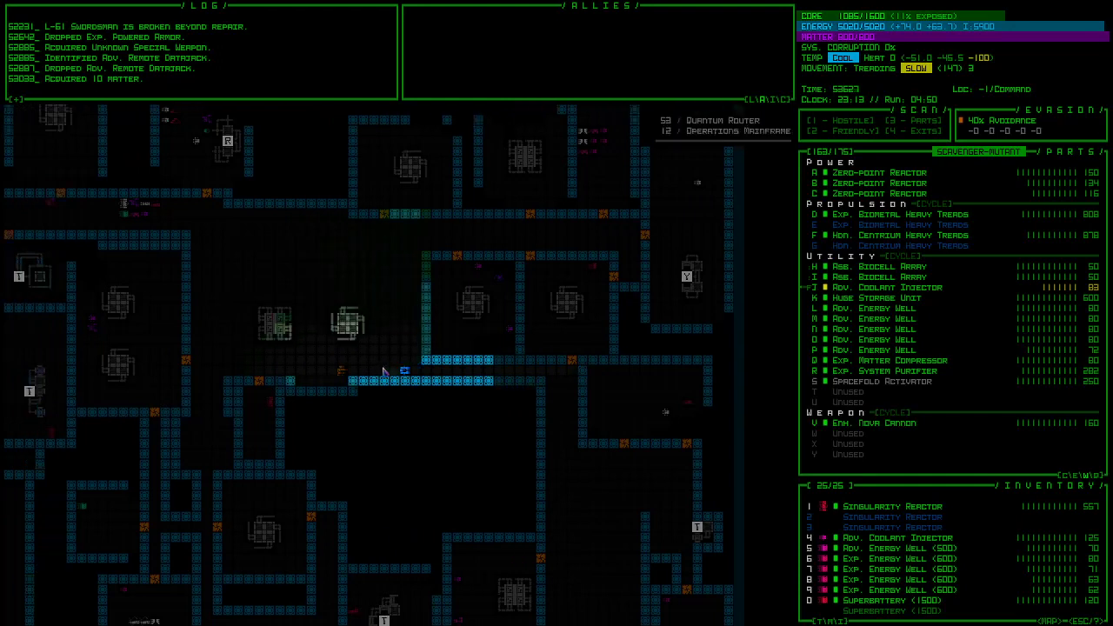
click(384, 373)
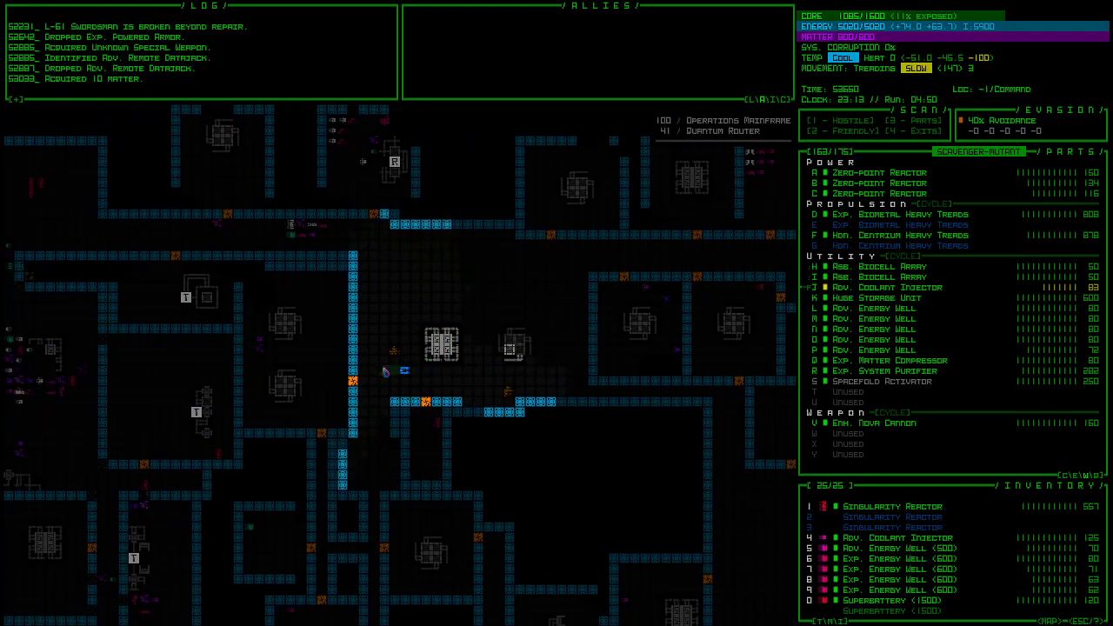
scroll(957, 548, down, 1)
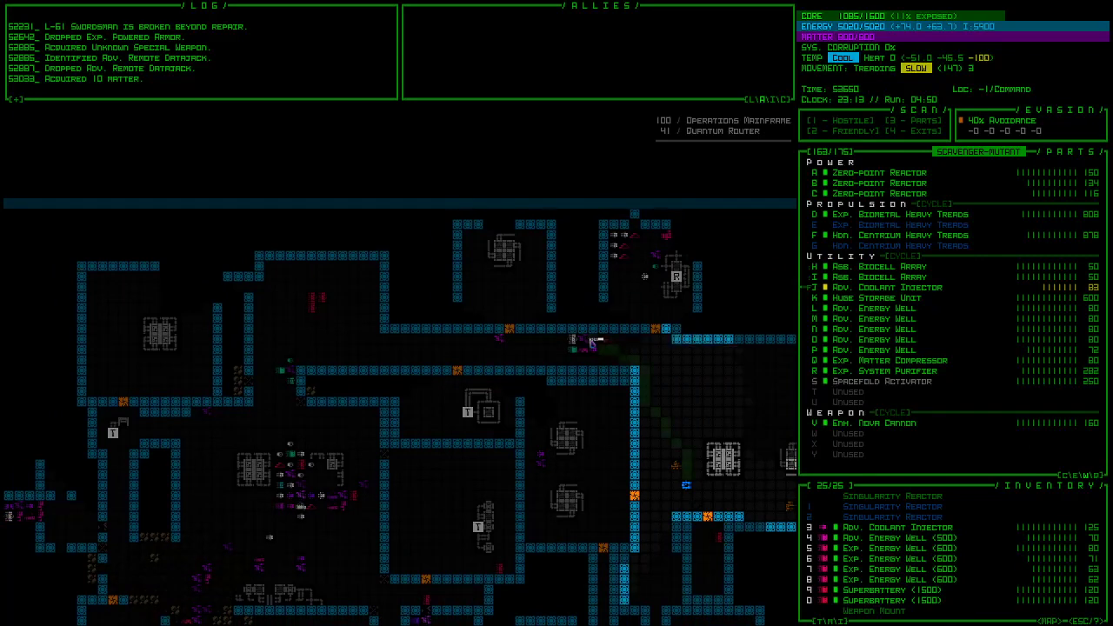
- Drag the map to view a distant area, then path the robot north through the corridors
drag(260, 338, 384, 394)
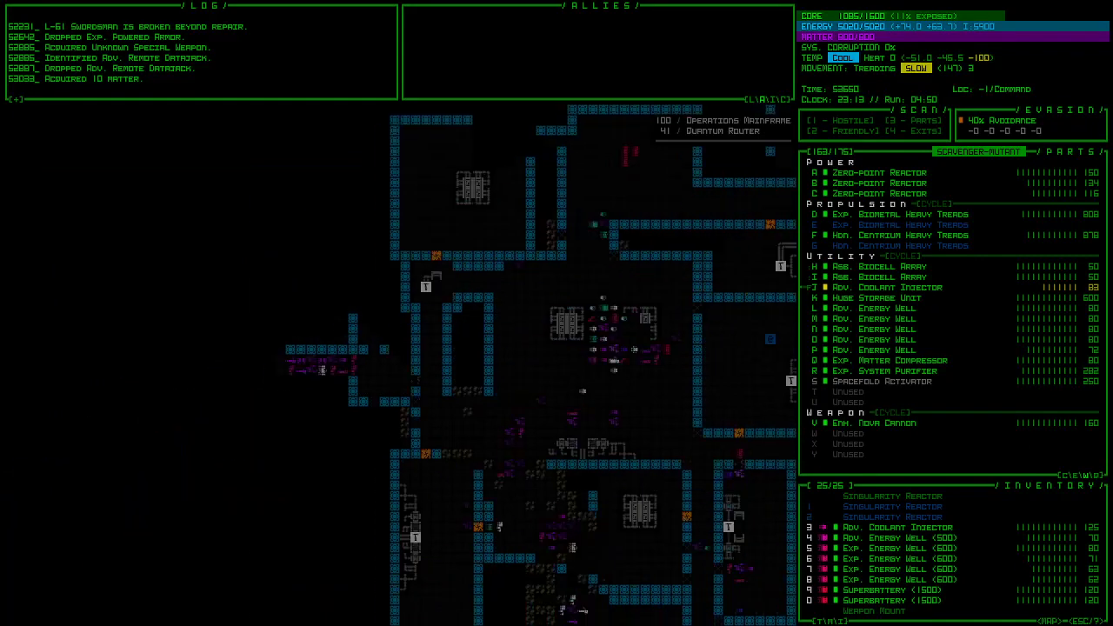
click(384, 394)
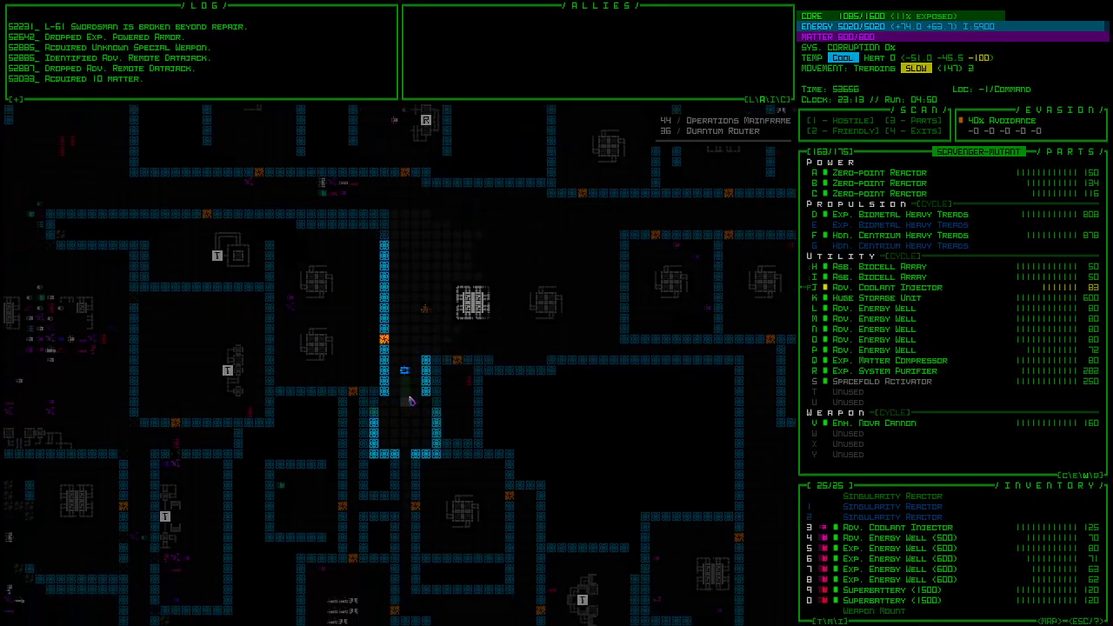
click(404, 383)
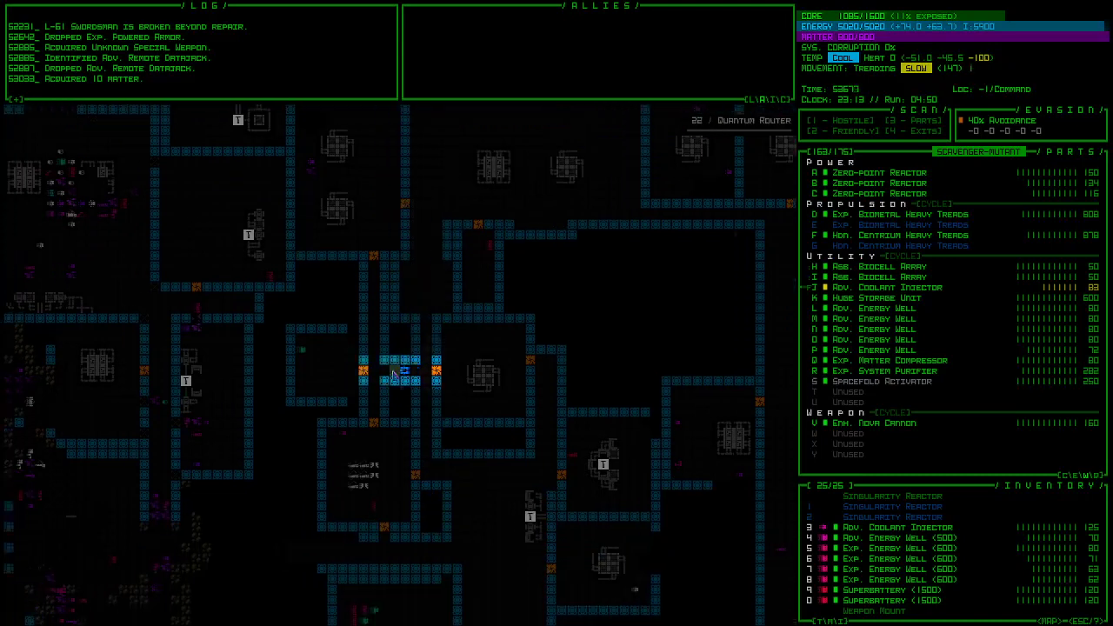
click(416, 389)
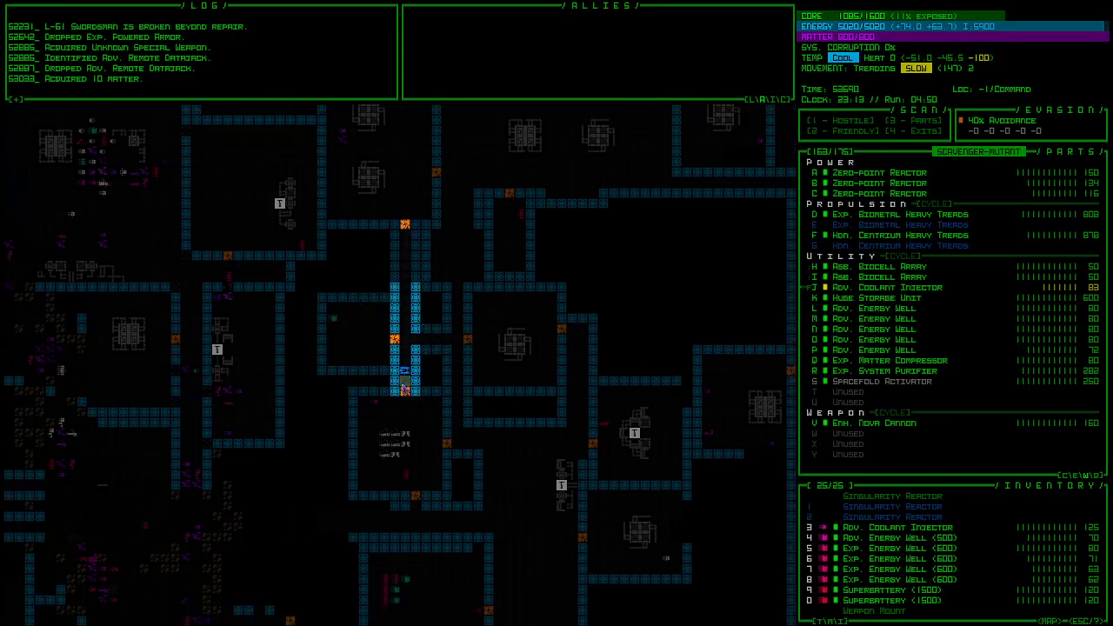
click(416, 374)
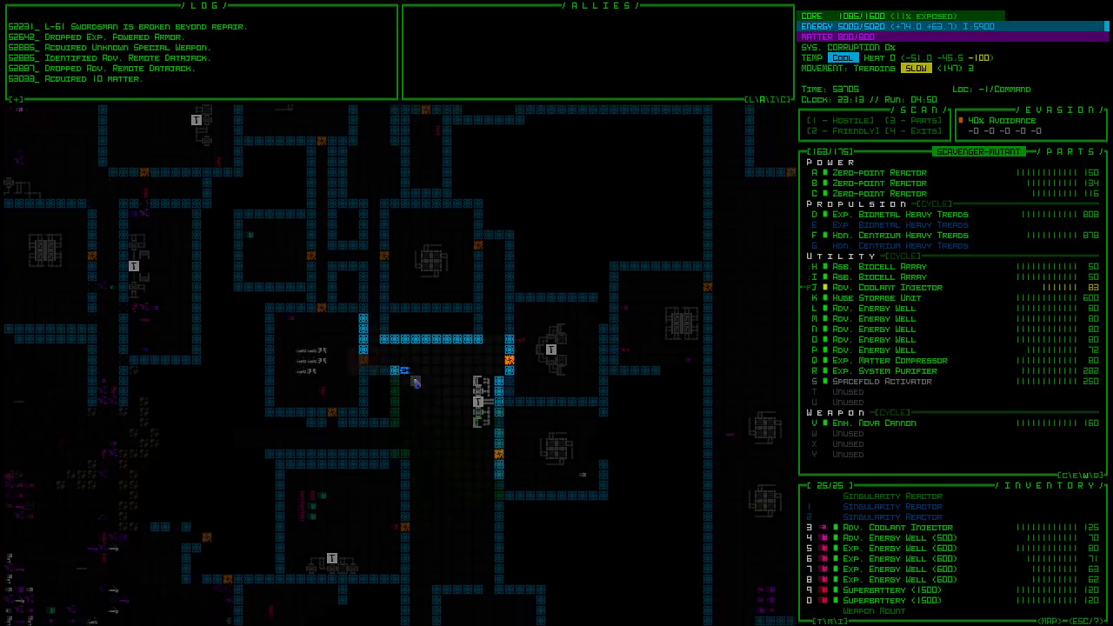
- Move the robot west and north past the alarm into the newly revealed rooms
click(386, 373)
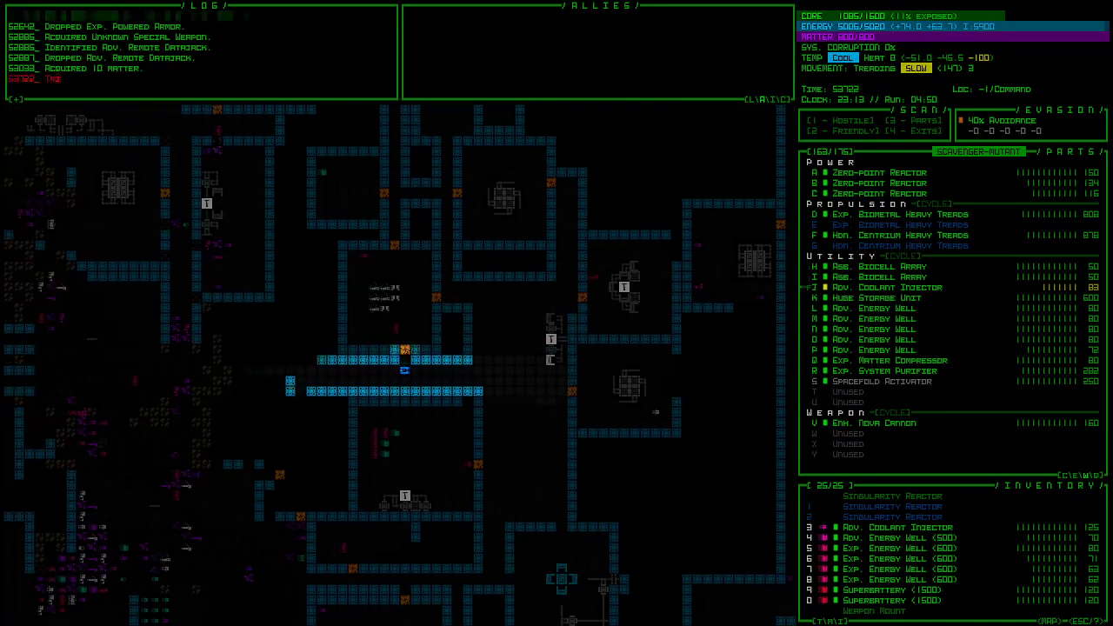
click(392, 376)
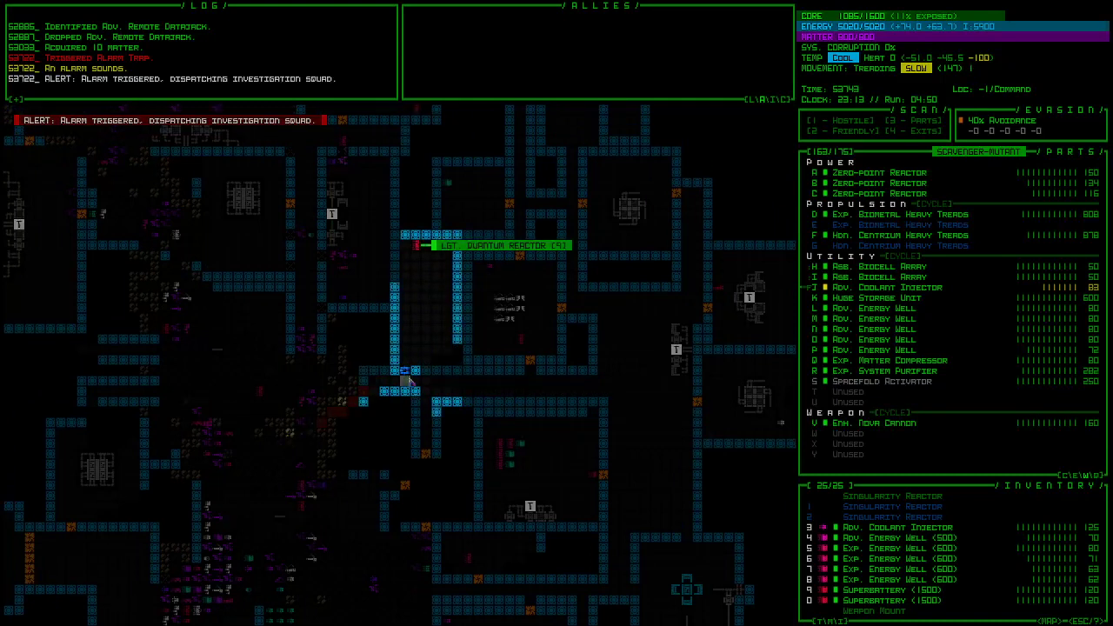
click(407, 381)
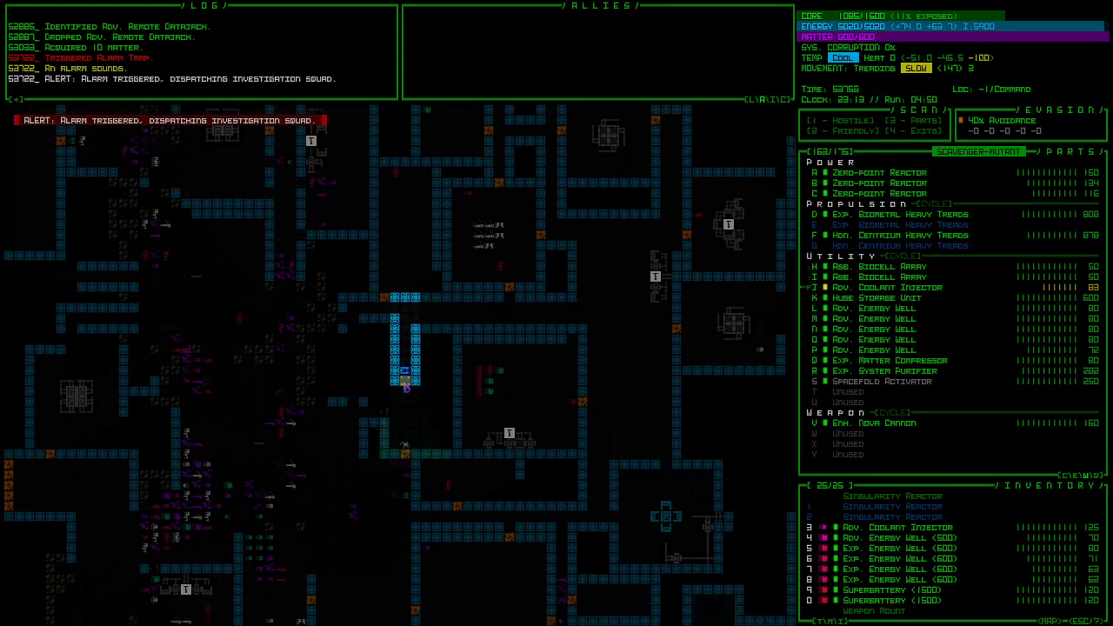
click(406, 387)
click(405, 382)
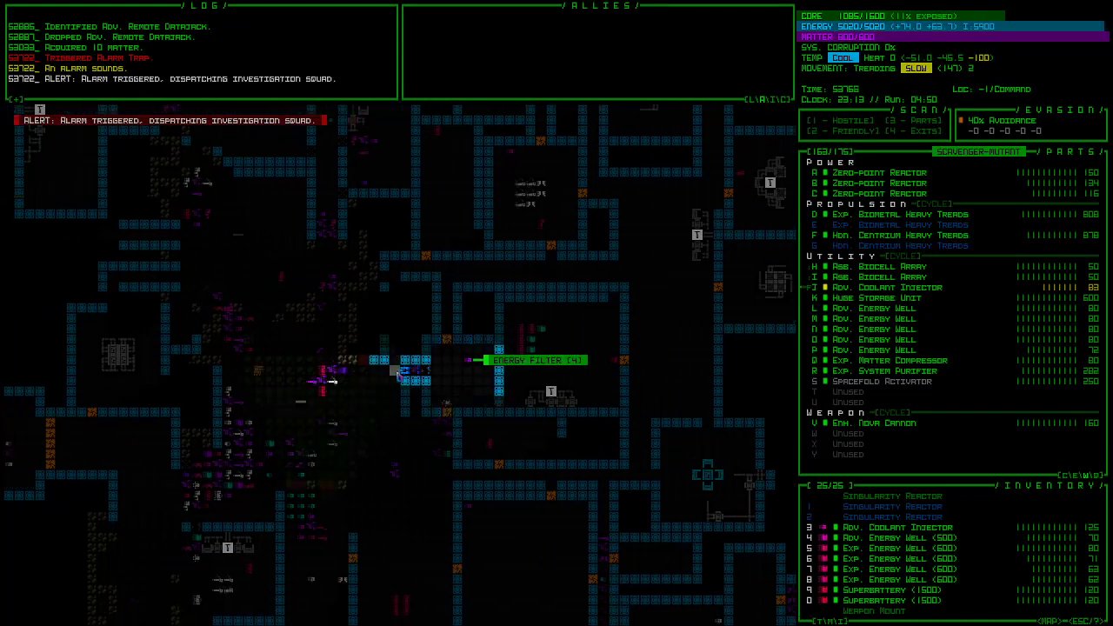
click(396, 383)
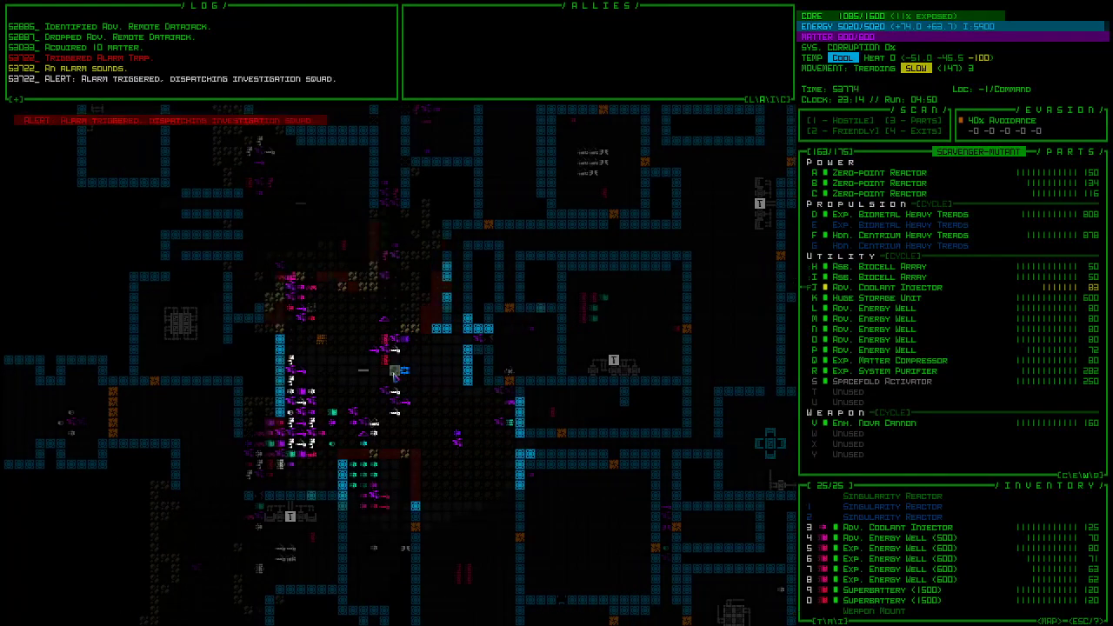
click(395, 383)
click(396, 383)
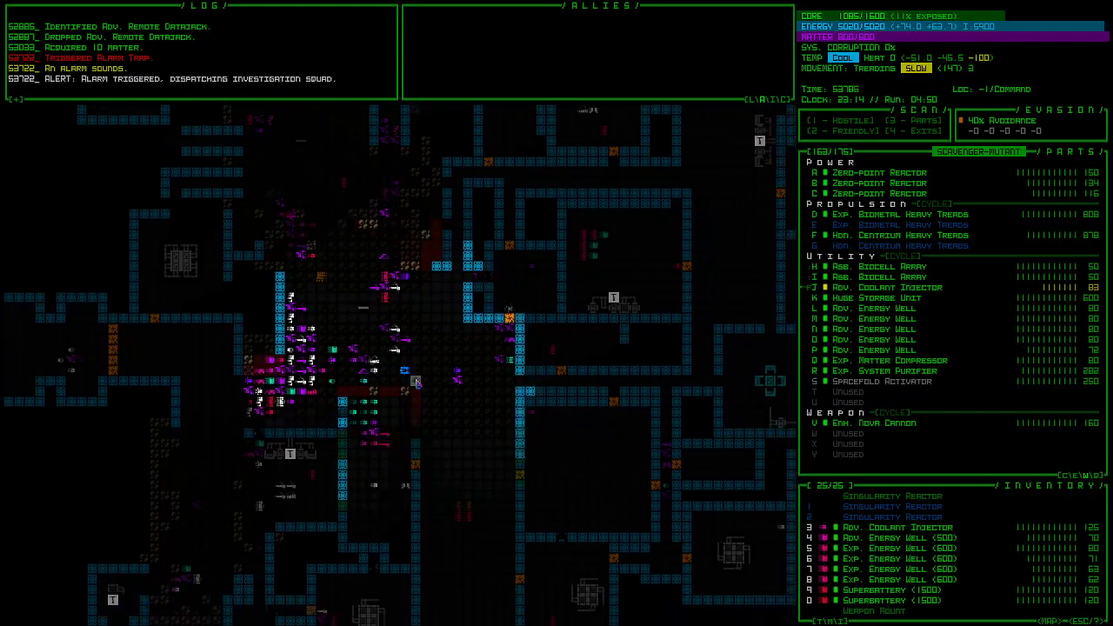
click(396, 383)
click(417, 385)
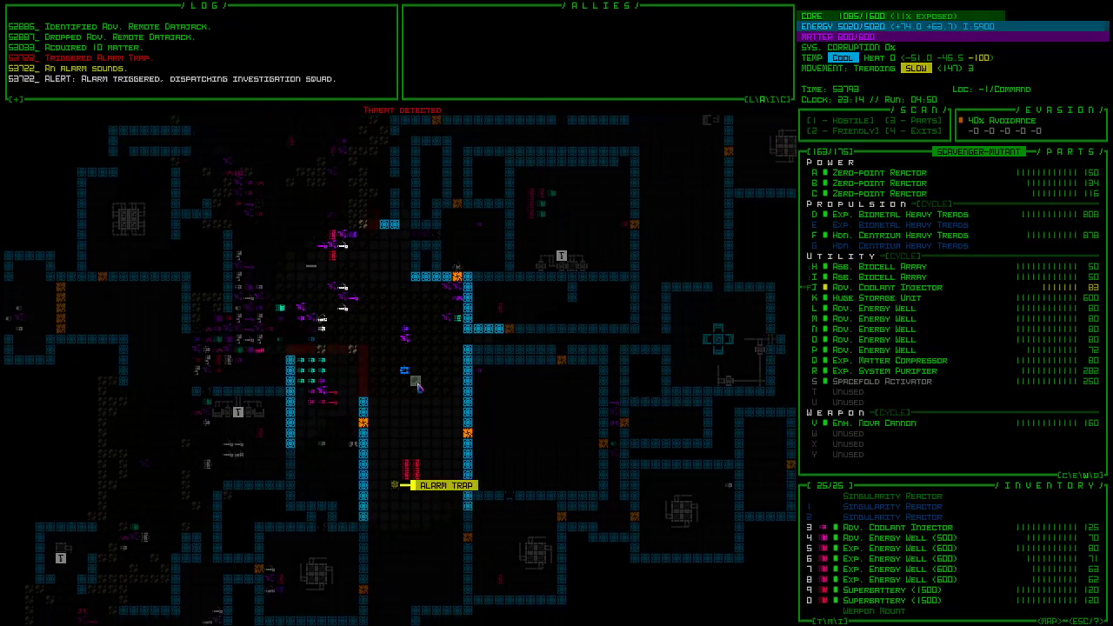
click(418, 385)
click(417, 385)
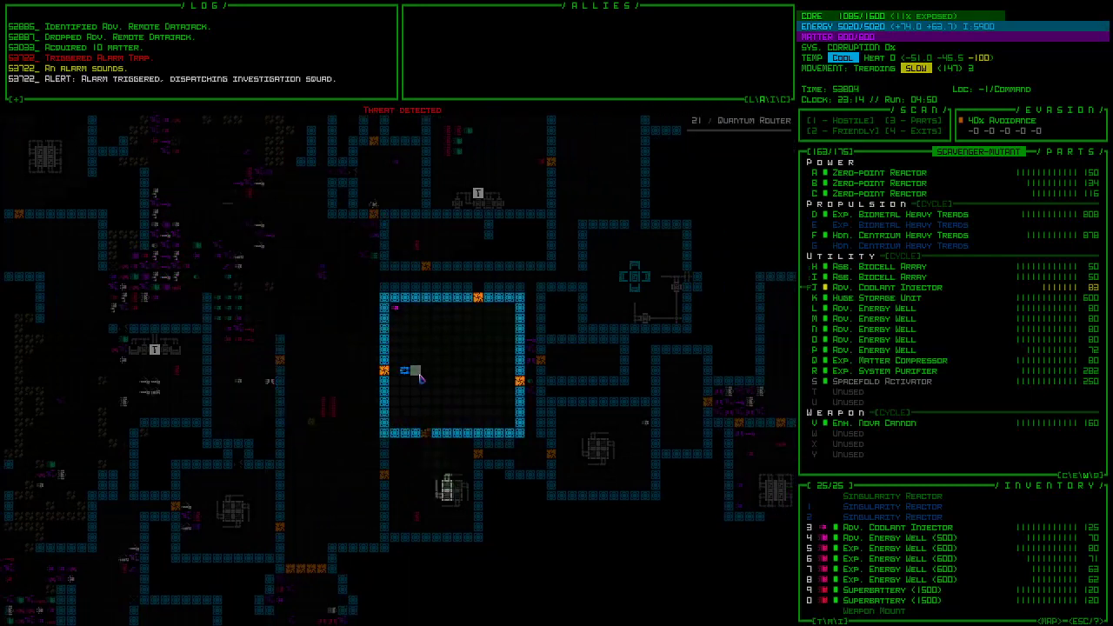
- Enter the Quantum Reactor room and reposition, blasting the hostile's Gamma Rifle with the Nova Cannon
click(403, 376)
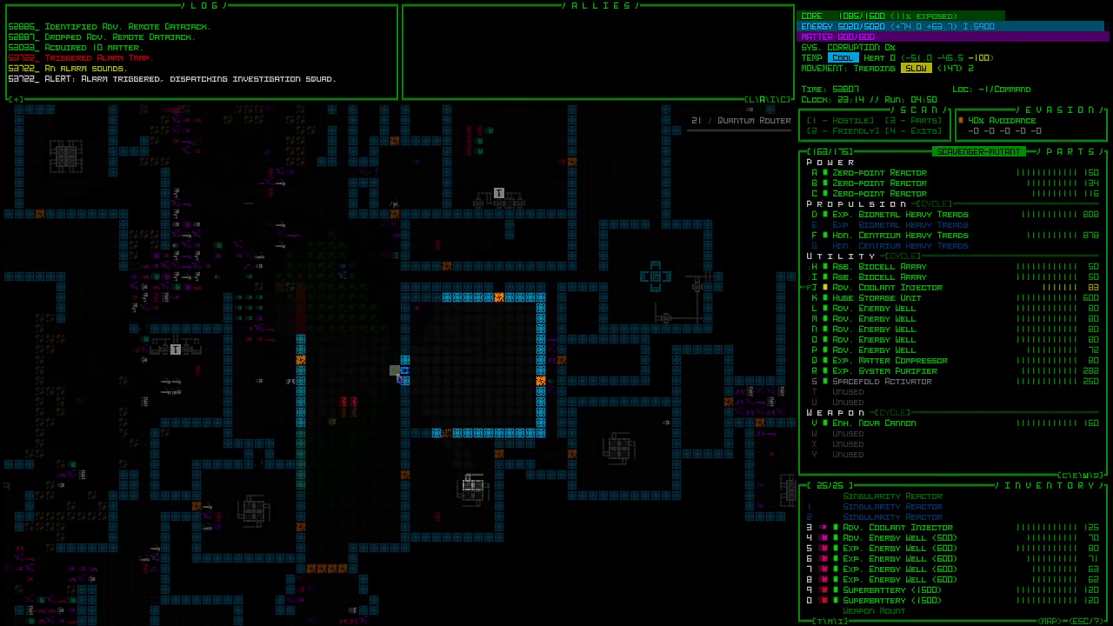
click(403, 376)
click(402, 373)
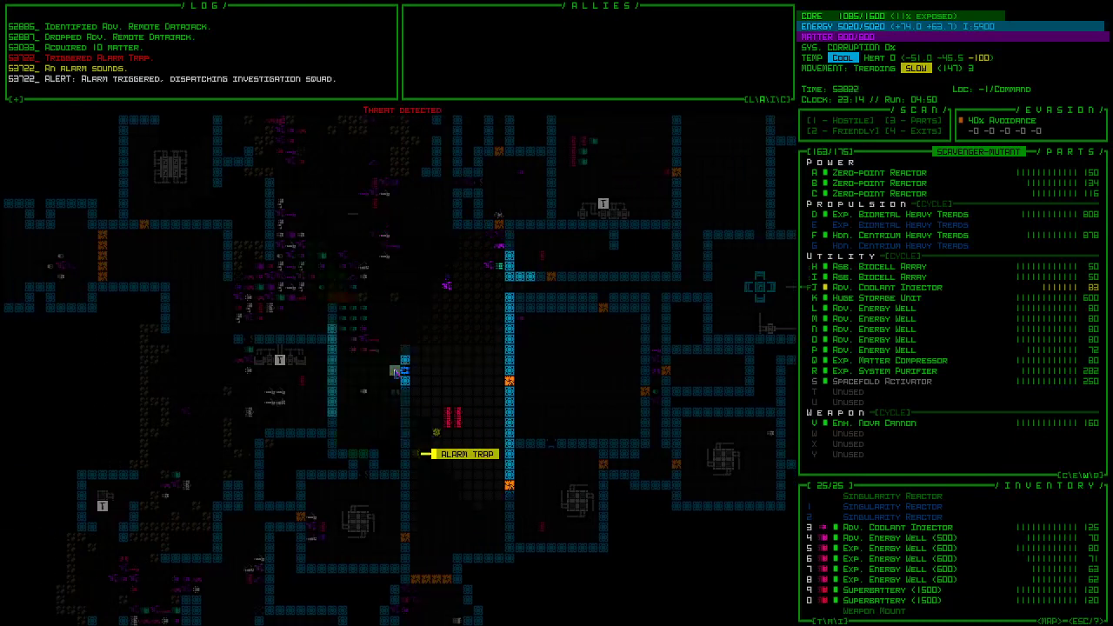
click(402, 372)
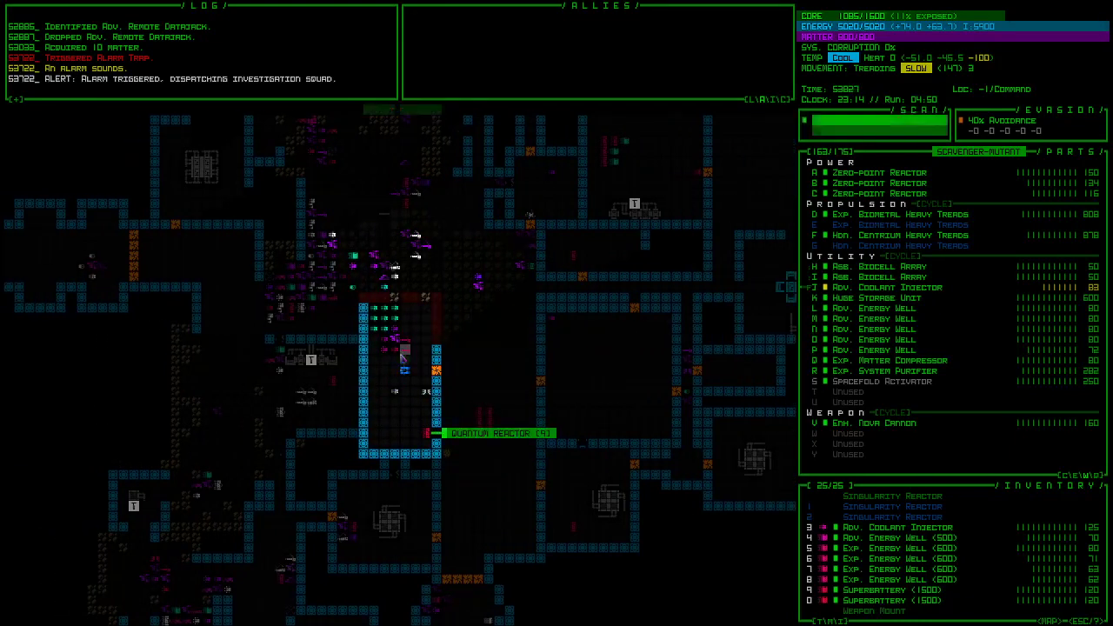
click(401, 374)
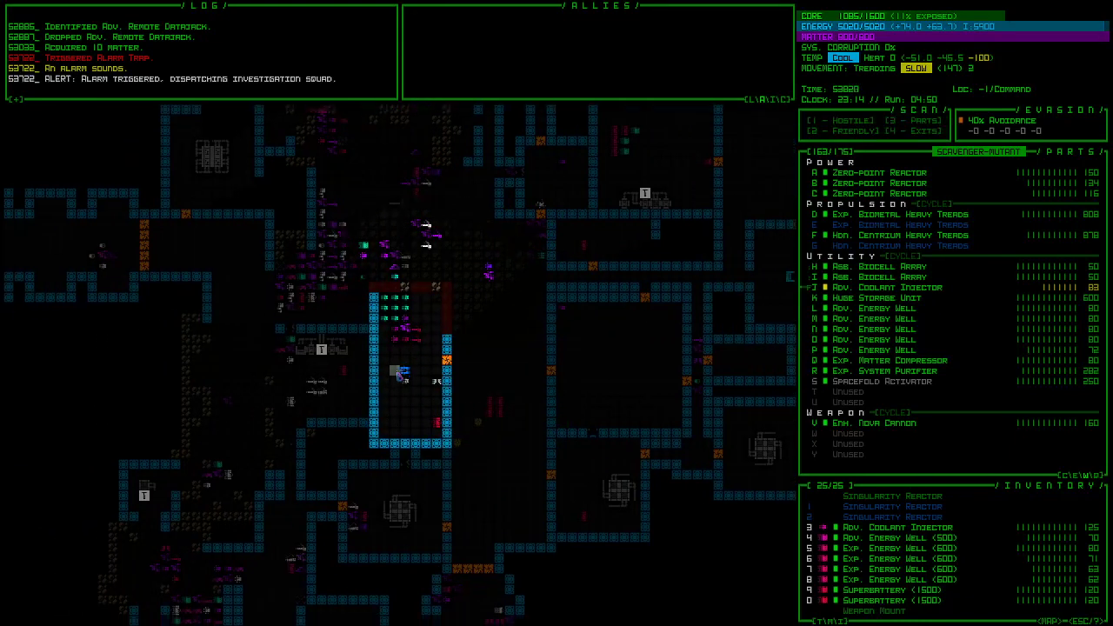
click(401, 374)
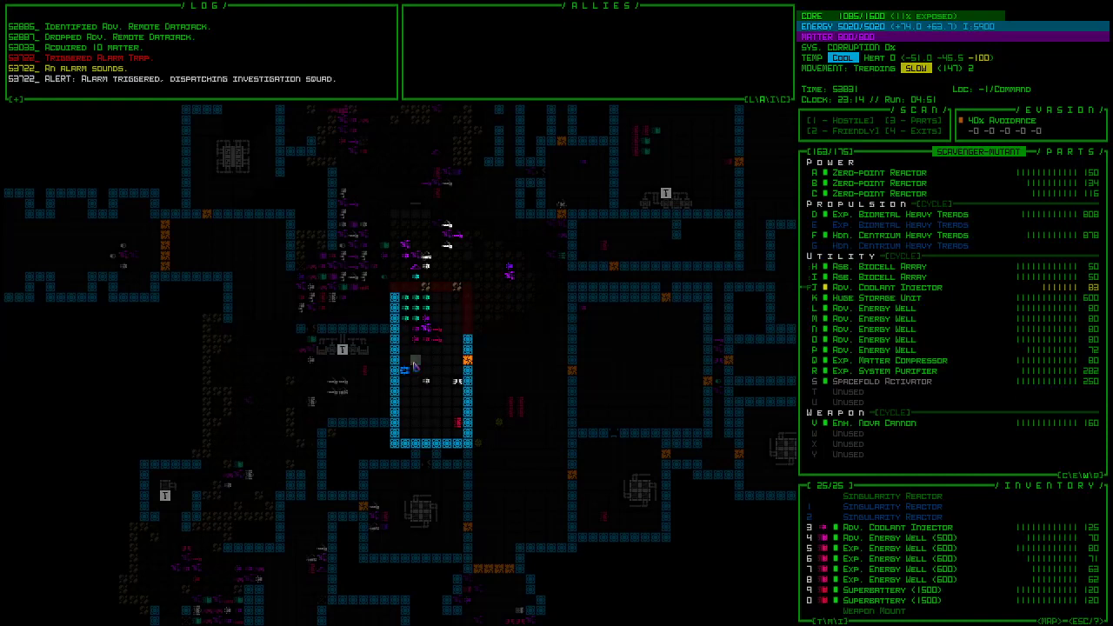
key(Up)
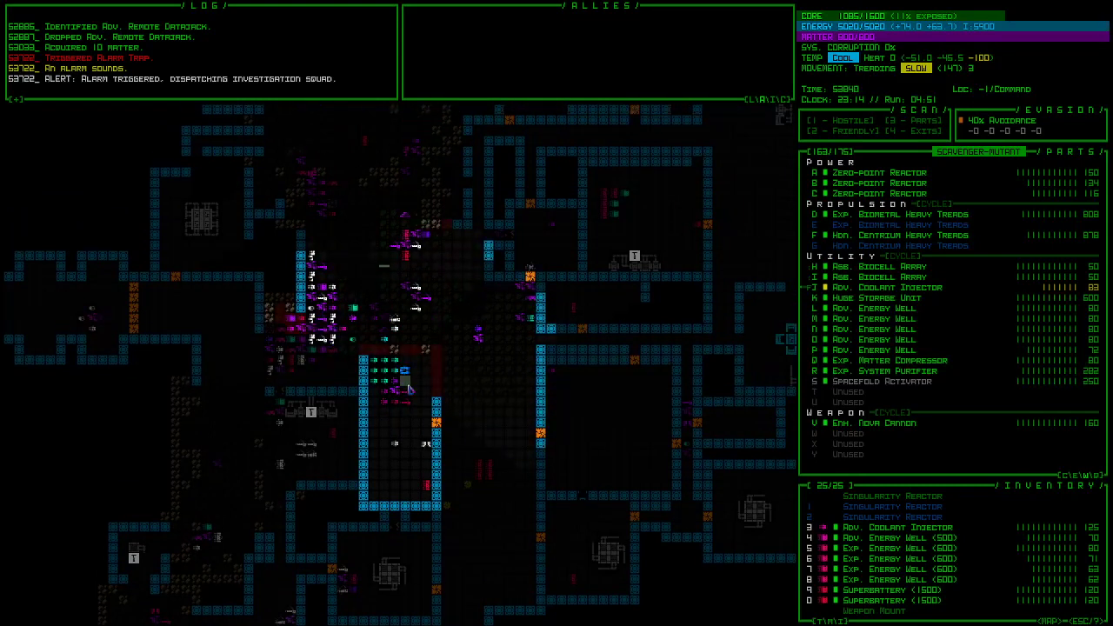
key(Up)
key(Up)
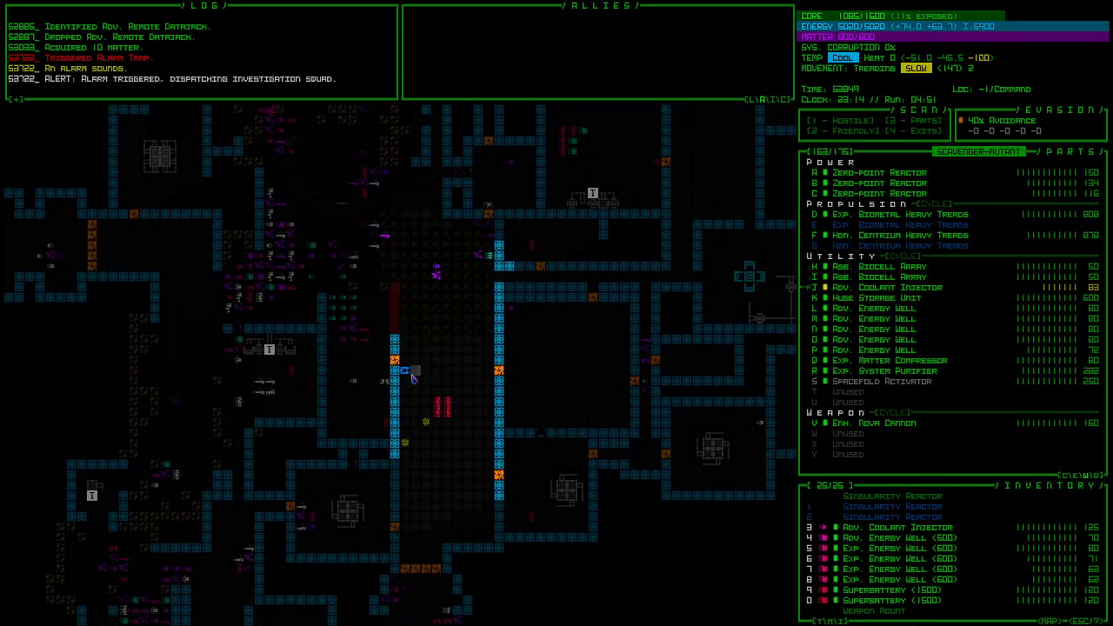
key(Right)
key(Right)
key(Right)
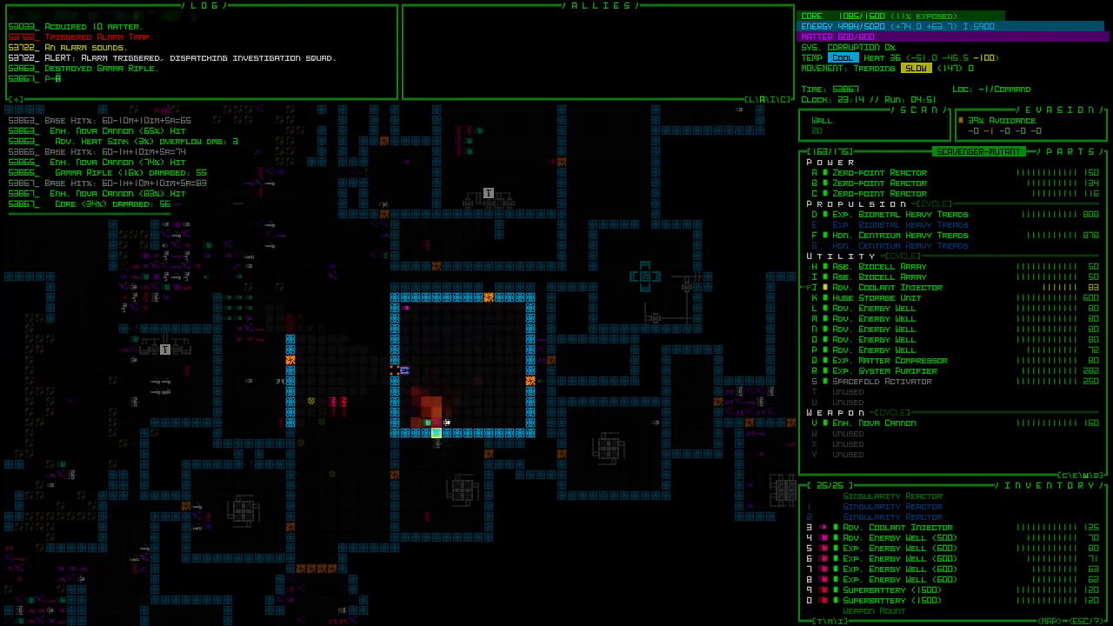
- Step the robot through the door, west, then south down the corridor toward the R machine
key(Up)
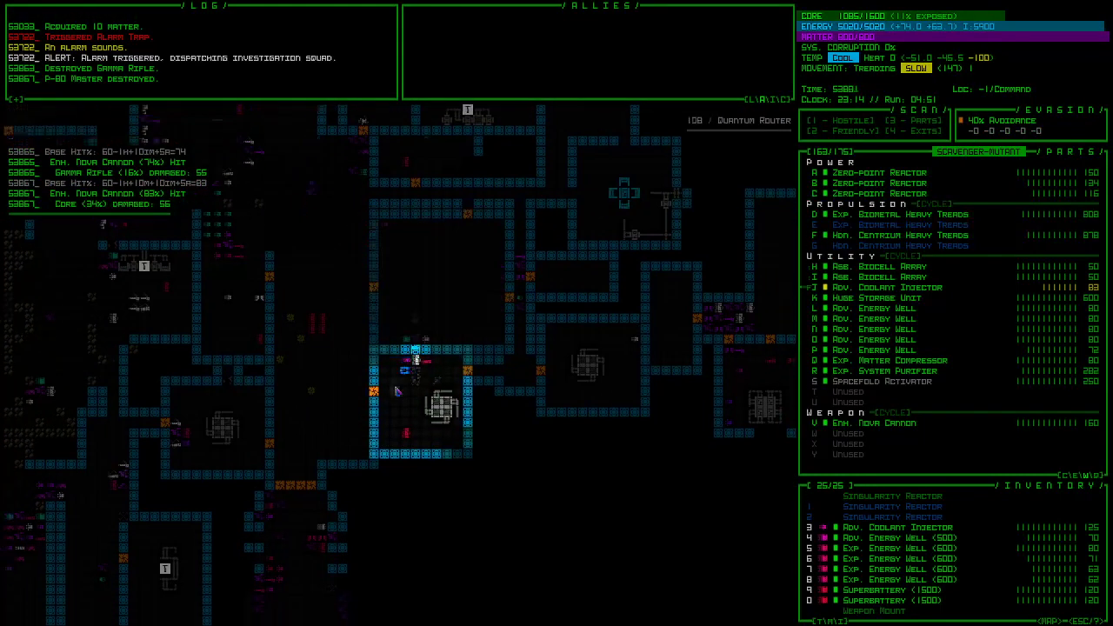
key(Up)
key(Up)
key(Up)
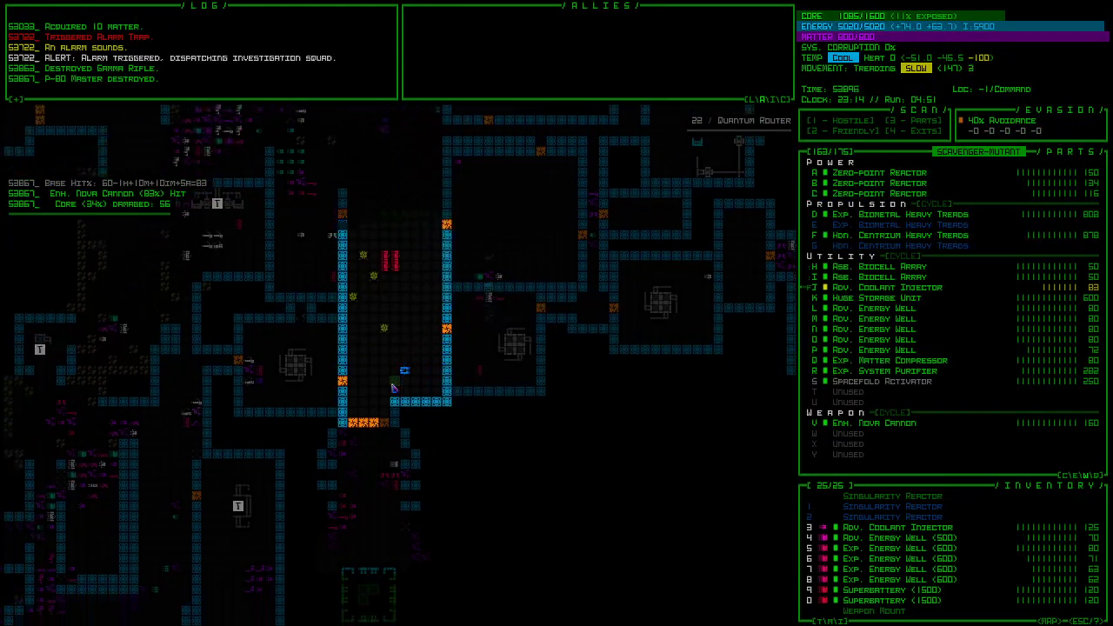
key(Down)
key(Down)
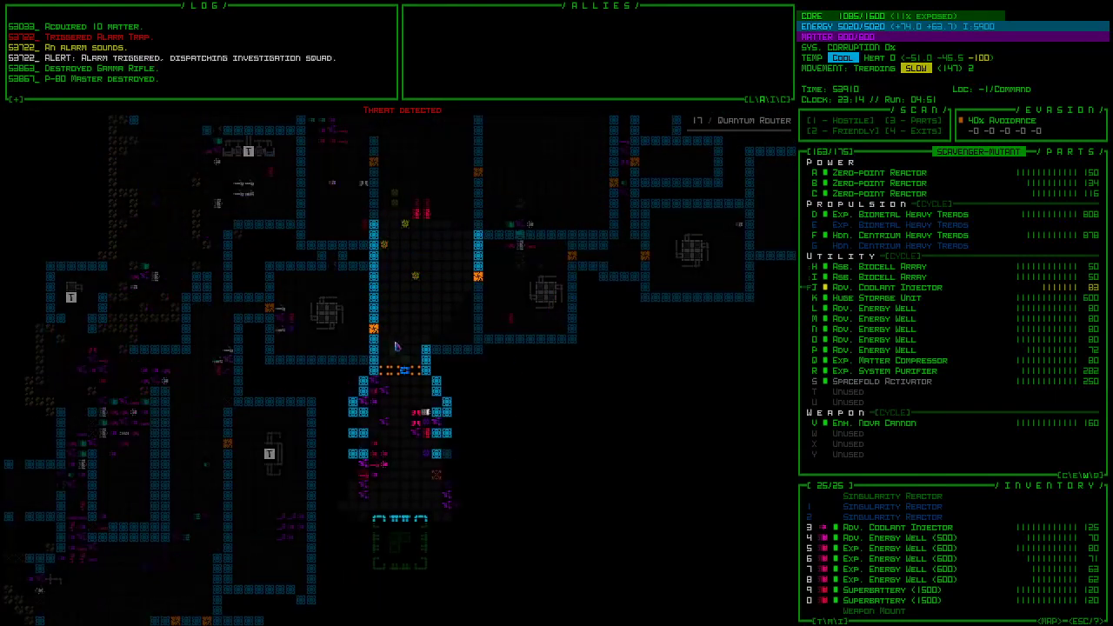
key(Home)
key(Home)
key(Home)
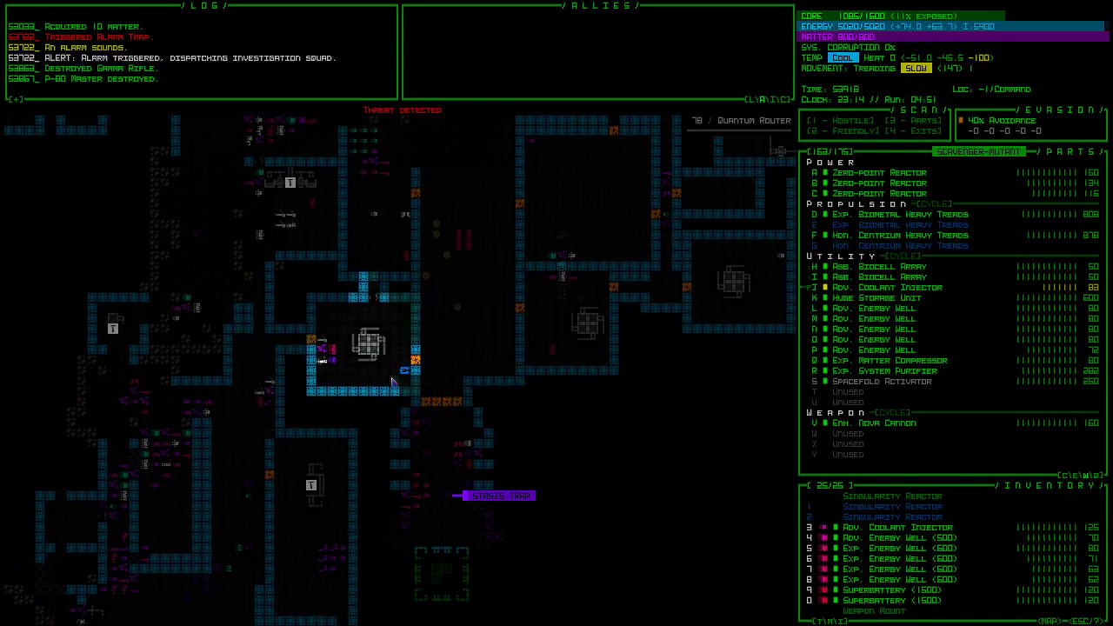
key(Left)
key(Left)
key(Left)
key(Left)
key(Left)
key(Left)
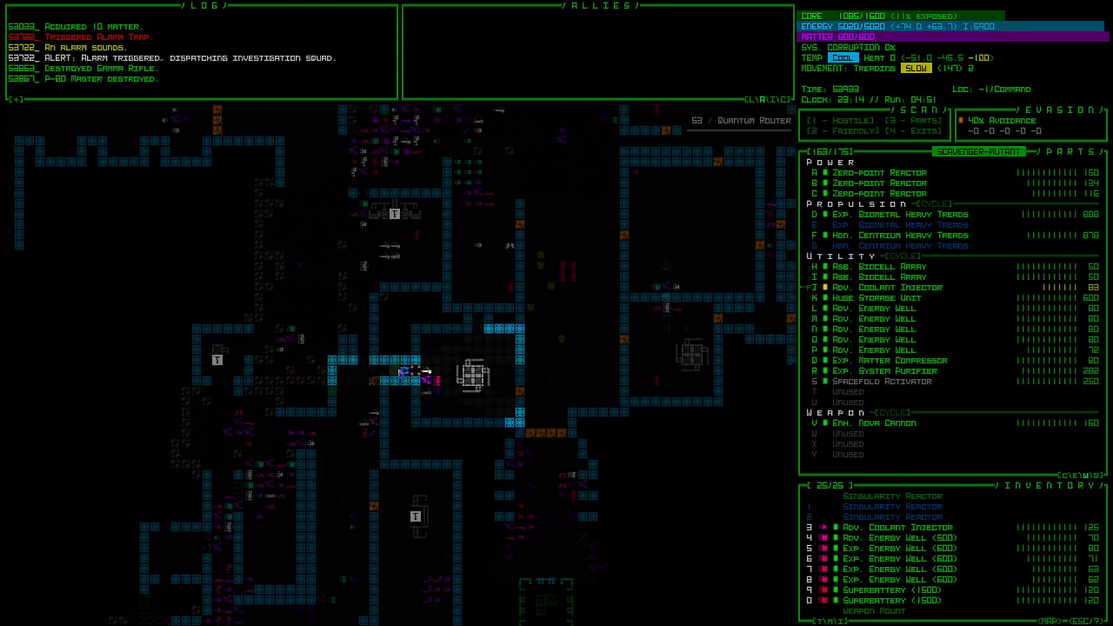
key(Left)
key(Left)
key(Down)
key(Down)
key(Down)
key(Down)
key(Down)
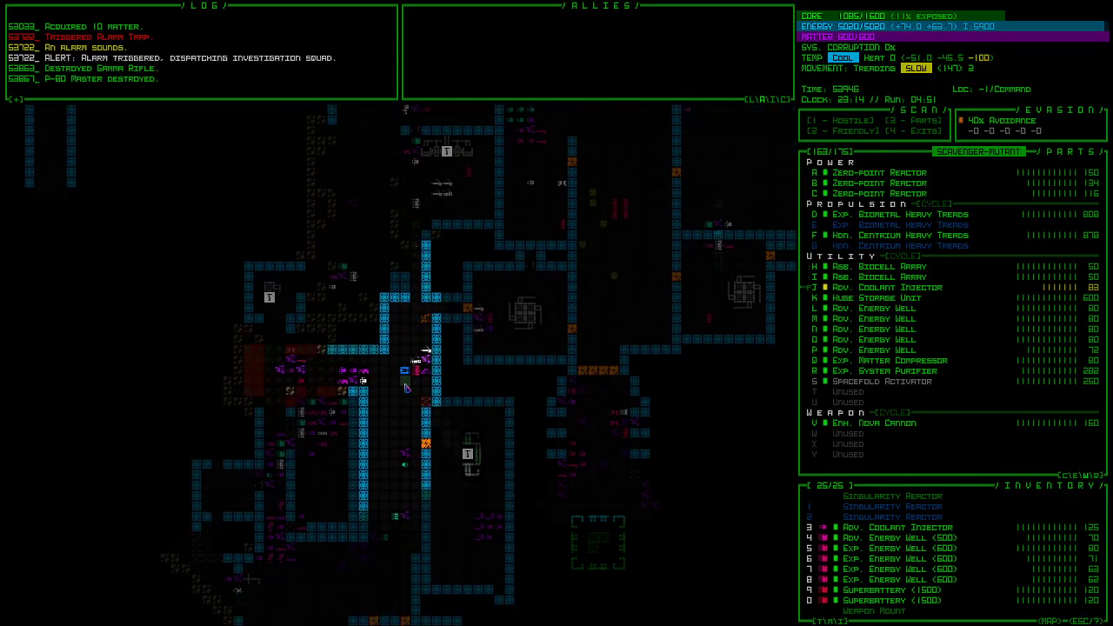
key(Down)
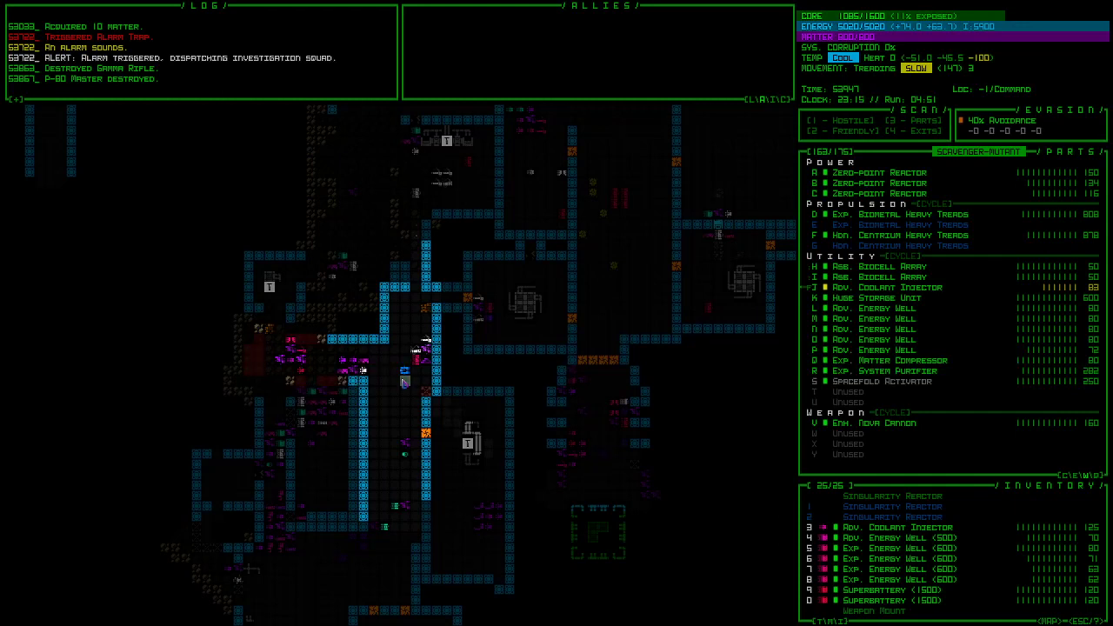
scroll(402, 374, down, 2)
scroll(407, 381, down, 2)
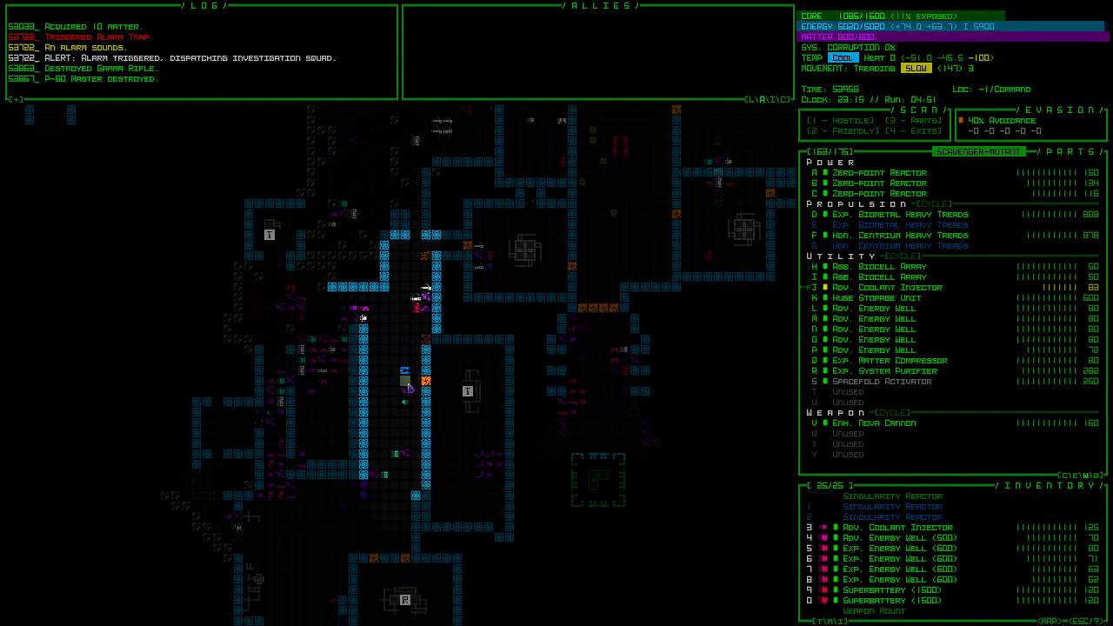
scroll(410, 387, down, 2)
scroll(410, 387, down, 2)
scroll(409, 385, down, 2)
scroll(405, 384, down, 2)
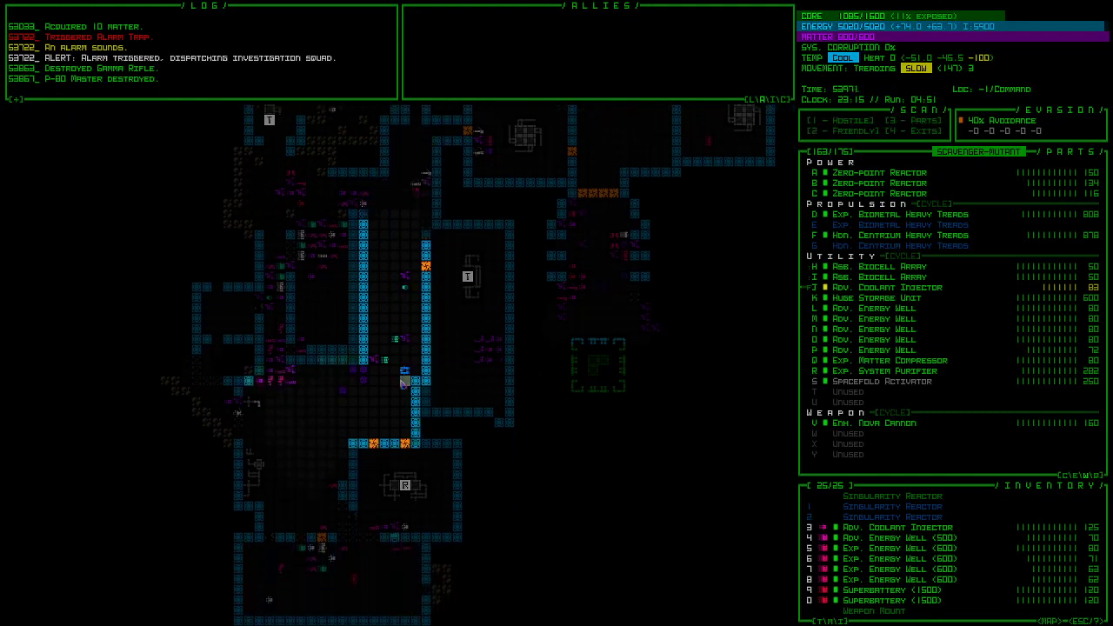
scroll(402, 383, down, 2)
scroll(403, 384, down, 2)
scroll(406, 385, down, 2)
scroll(409, 387, down, 2)
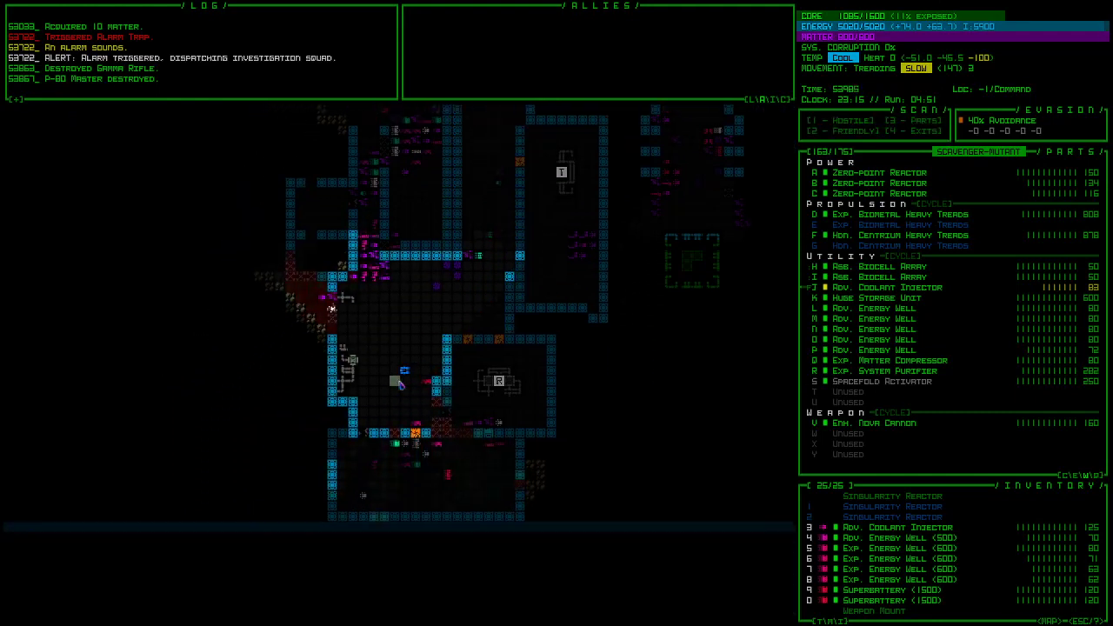
scroll(410, 389, down, 2)
scroll(410, 388, down, 2)
scroll(413, 386, down, 2)
scroll(414, 383, down, 2)
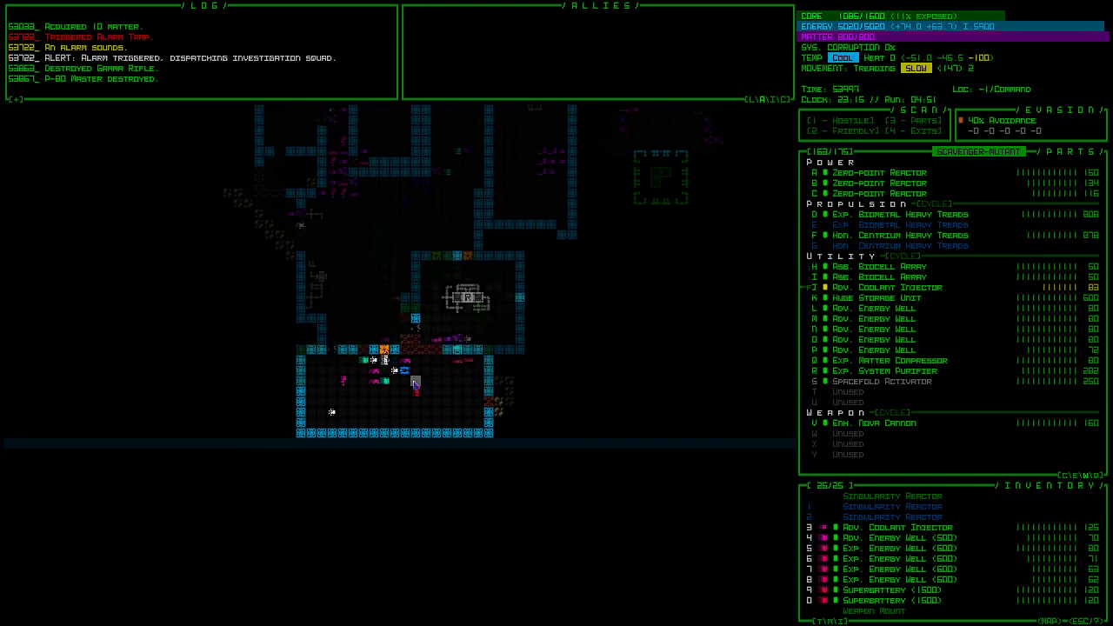
scroll(416, 380, down, 2)
scroll(416, 380, down, 1)
- Move into the room and attach the Gamma Rifle as a second weapon
key(KP_9)
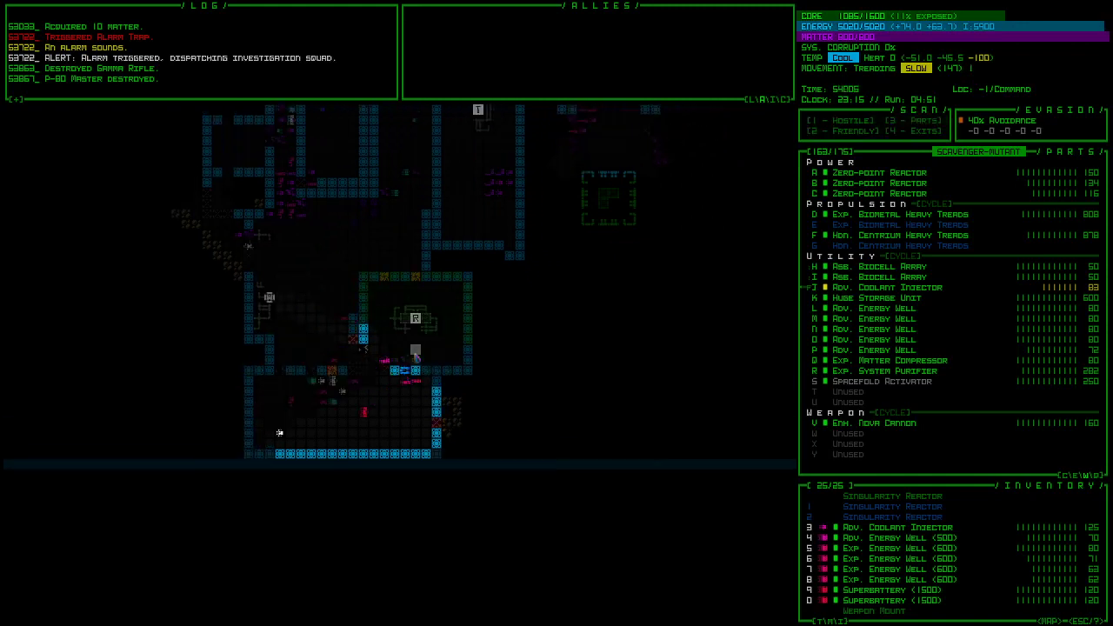
key(KP_9)
key(KP_8)
key(KP_8)
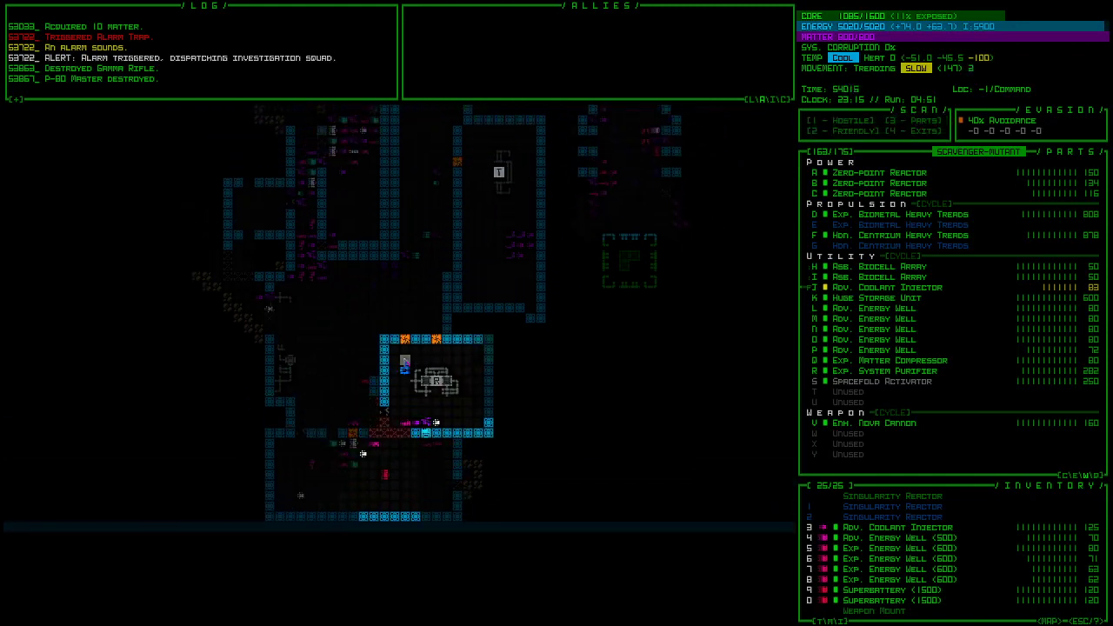
key(KP_8)
key(KP_8)
key(KP_7)
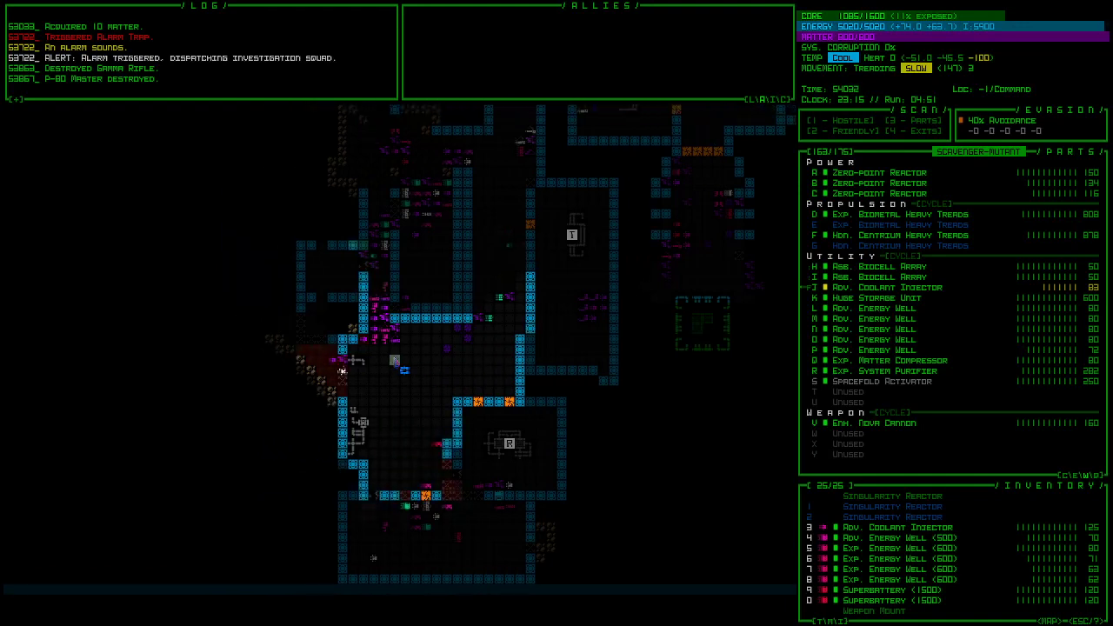
key(g)
key(a)
- Collect the 10 matter and head back north up the corridor
key(KP_8)
key(KP_8)
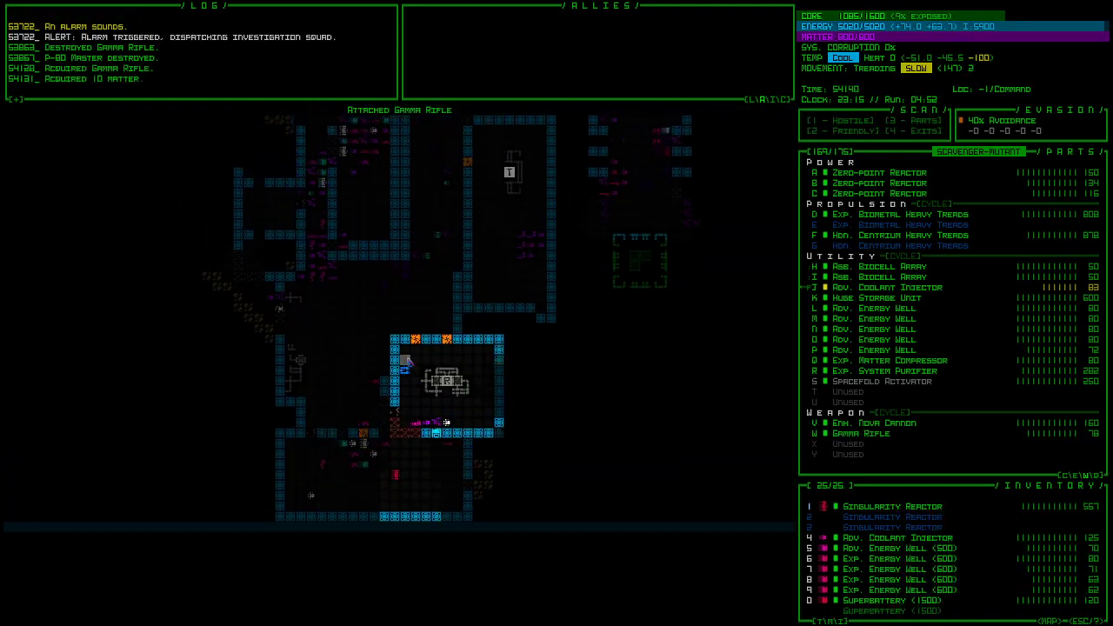
key(KP_8)
key(KP_8)
key(KP_8)
key(KP_8)
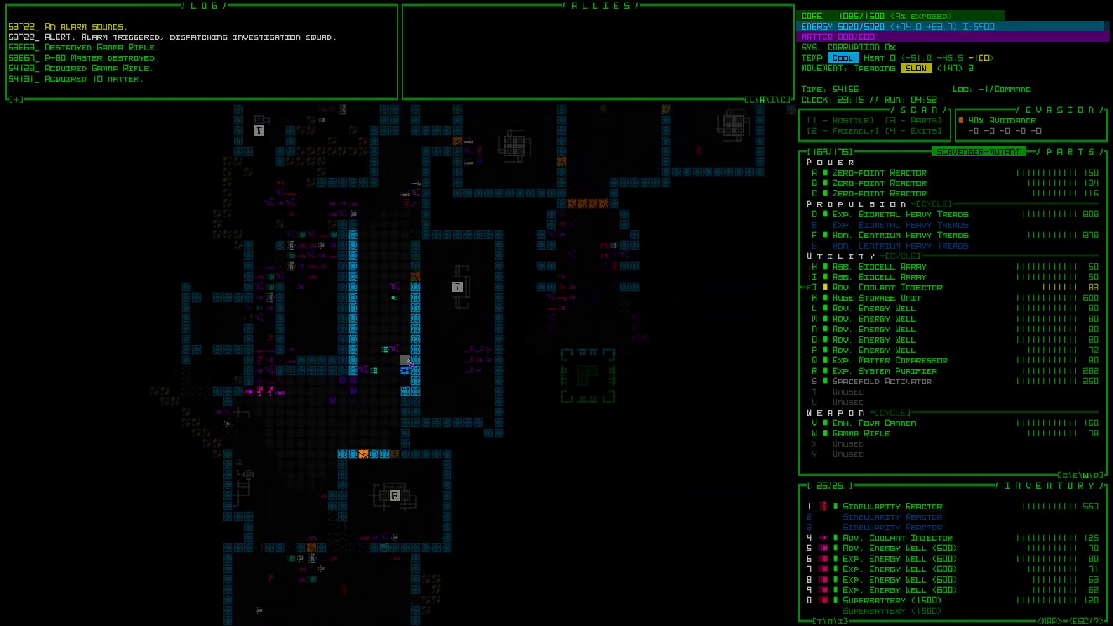
key(KP_8)
key(KP_8)
key(KP_8)
key(KP_8)
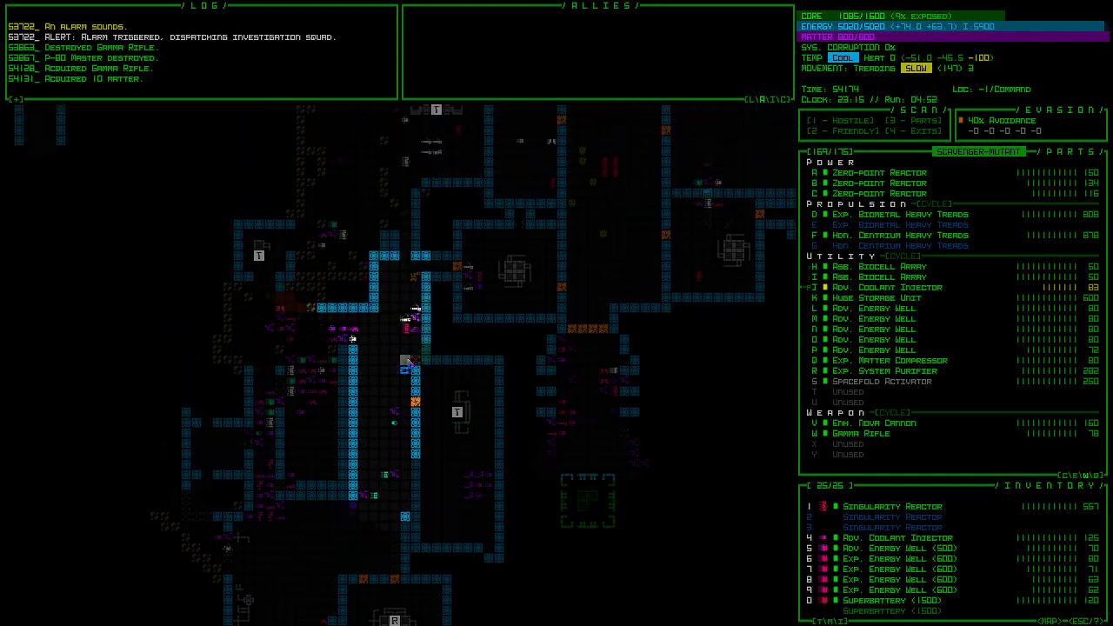
key(KP_8)
key(KP_8)
key(KP_8)
key(KP_8)
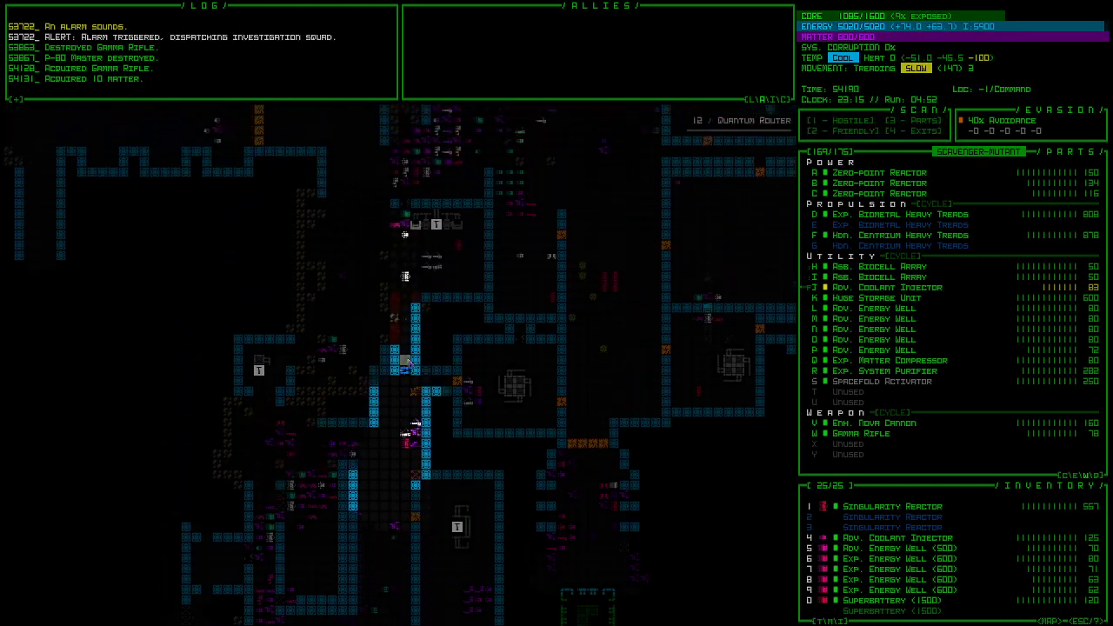
key(KP_8)
key(KP_8)
key(KP_8)
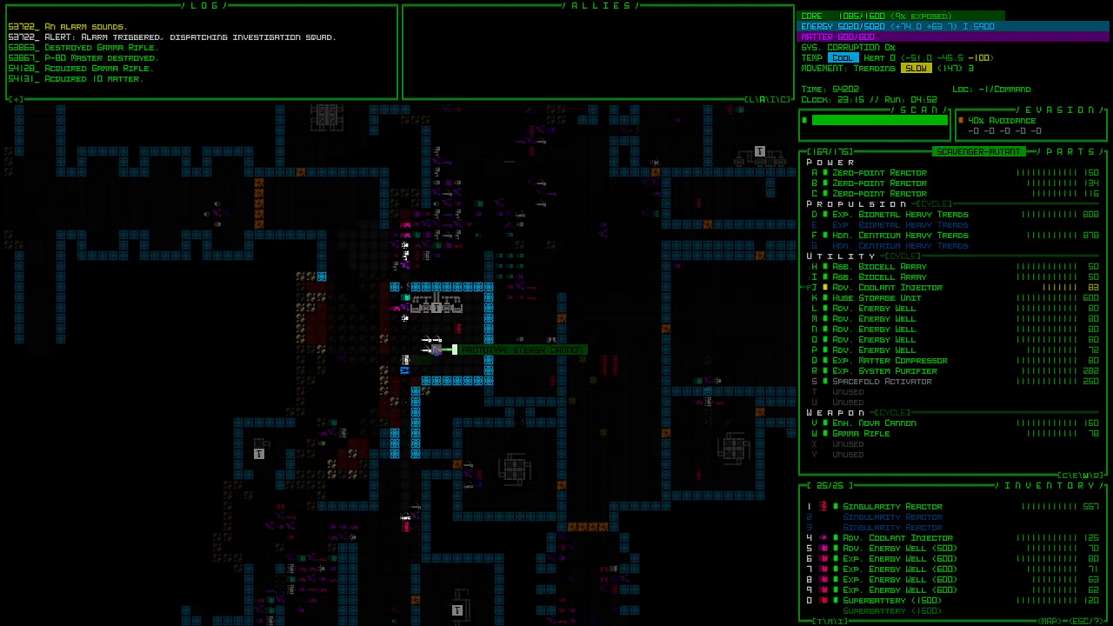
key(KP_8)
key(KP_8)
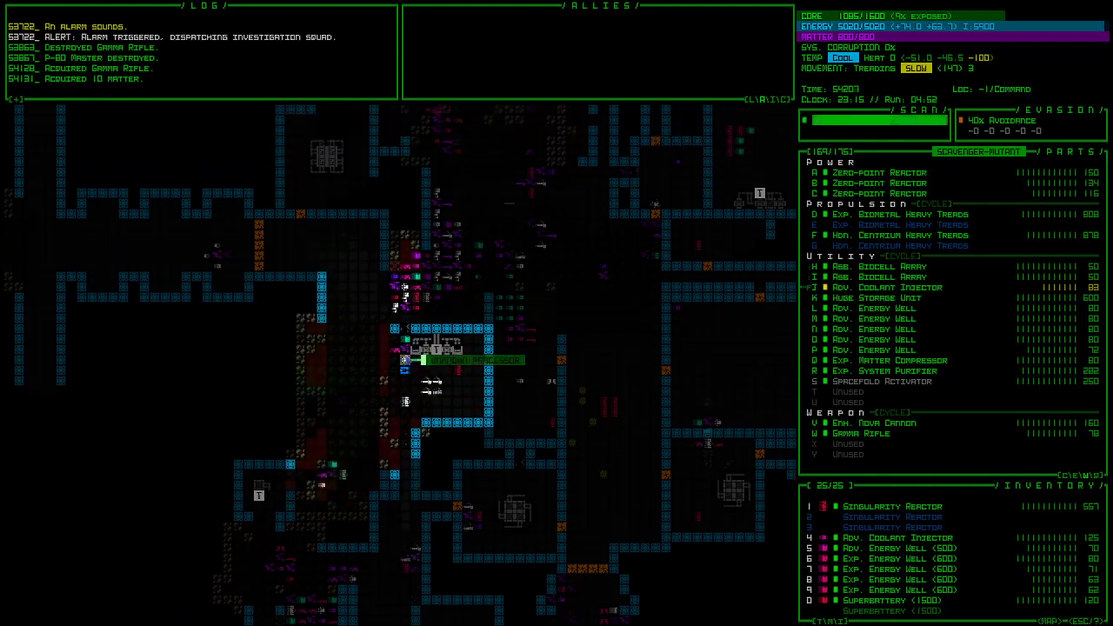
key(KP_8)
key(KP_8)
key(KP_8)
key(KP_8)
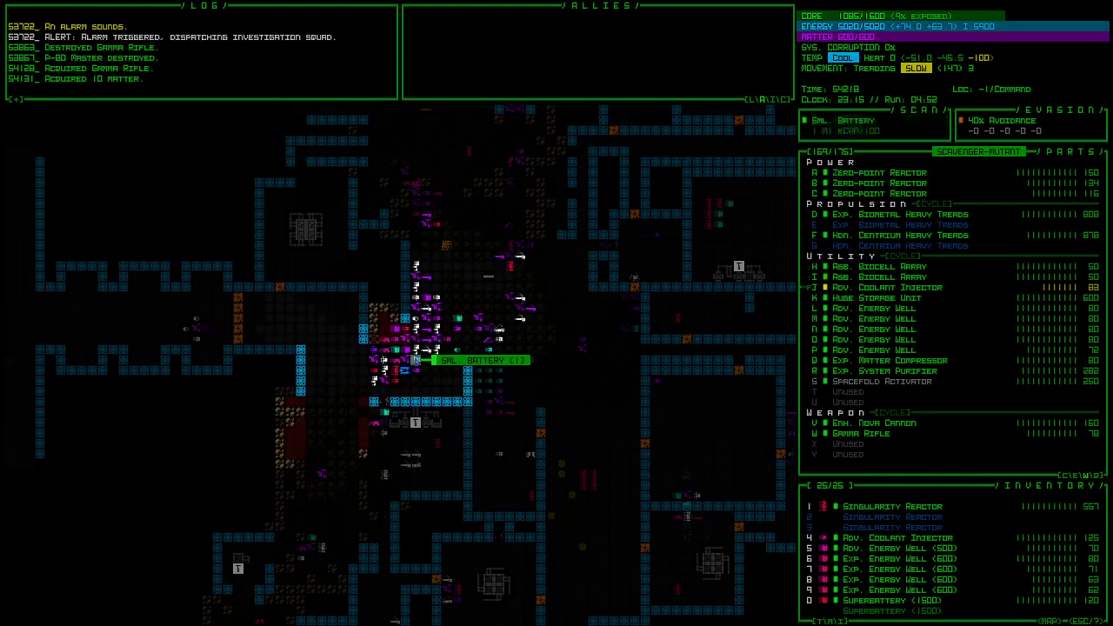
key(KP_8)
key(KP_8)
key(KP_8)
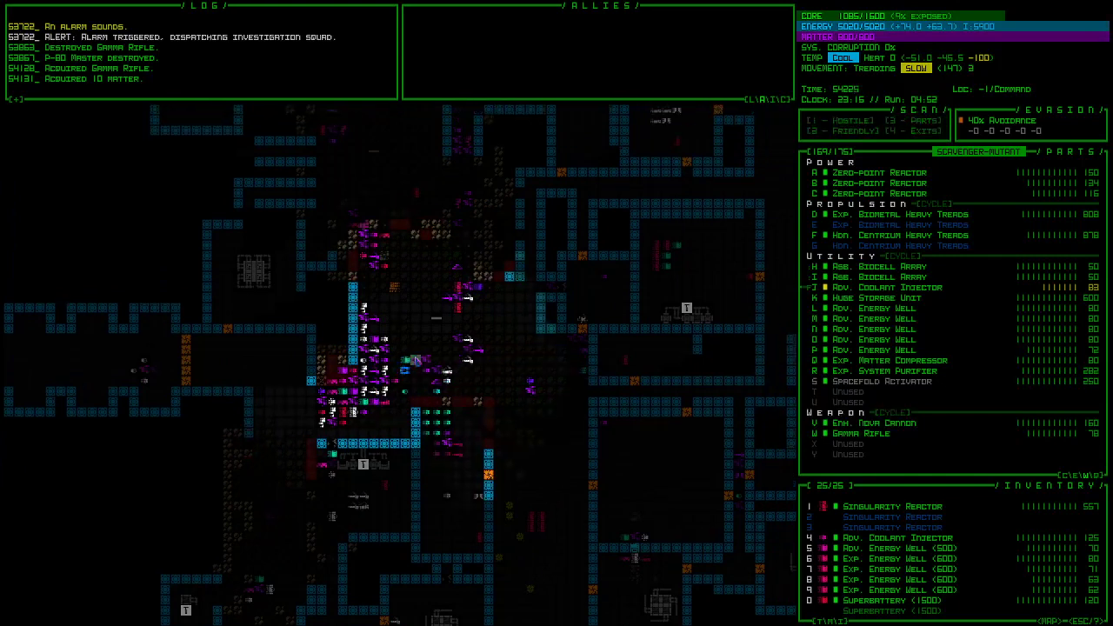
key(KP_8)
key(KP_8)
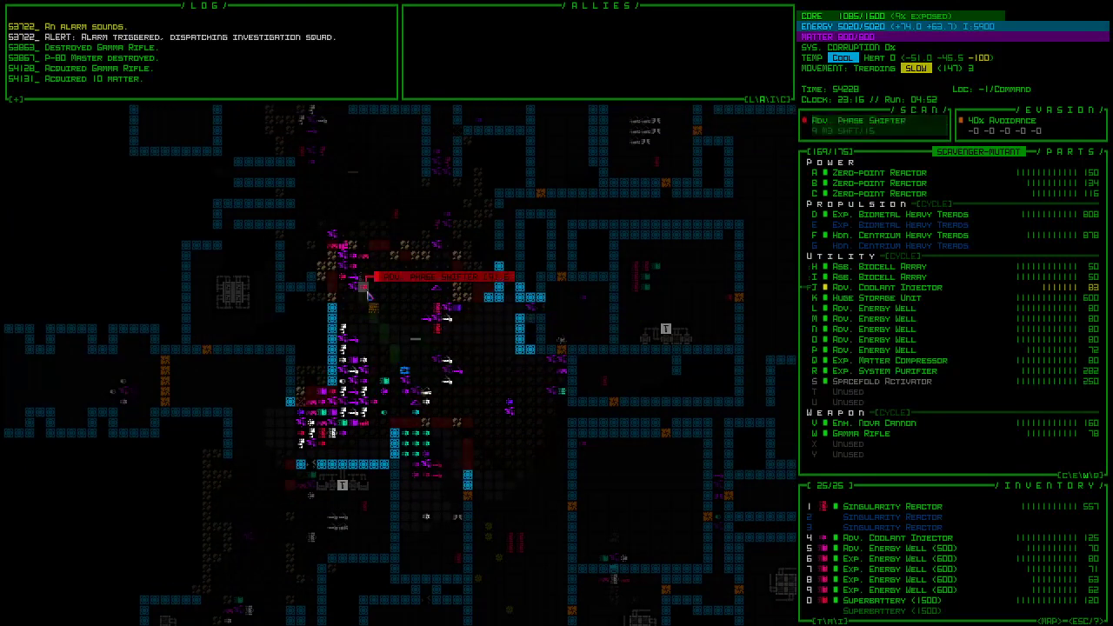
key(KP_9)
key(KP_9)
- Move the robot up-left, then down-right toward the corridor
key(KP_9)
key(KP_9)
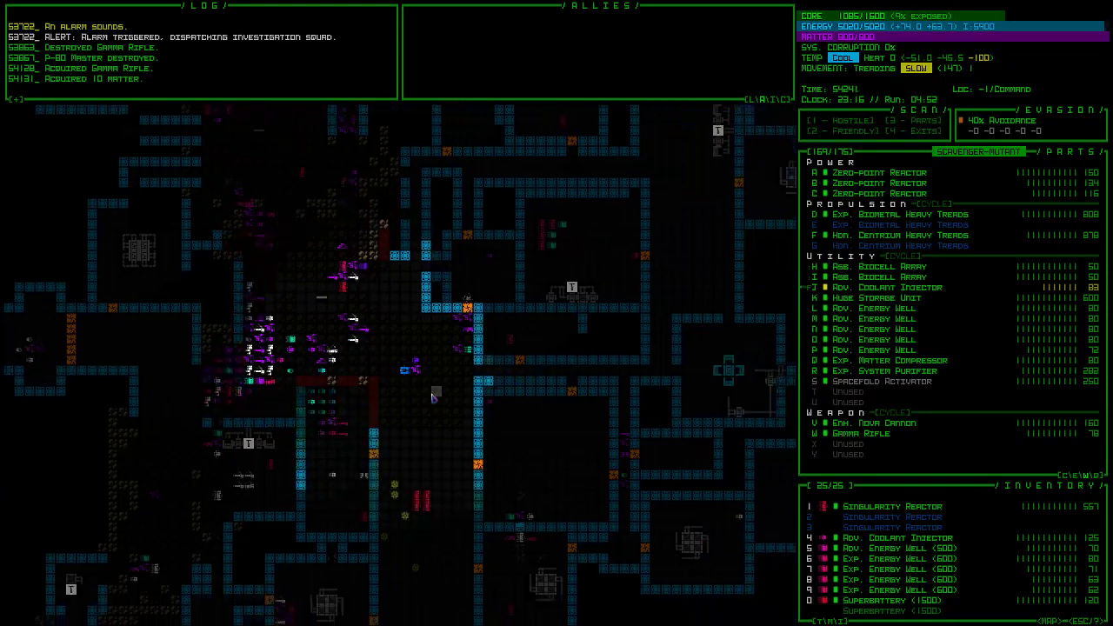
key(KP_9)
key(KP_9)
key(KP_7)
key(KP_7)
key(KP_7)
key(KP_7)
key(KP_7)
key(KP_7)
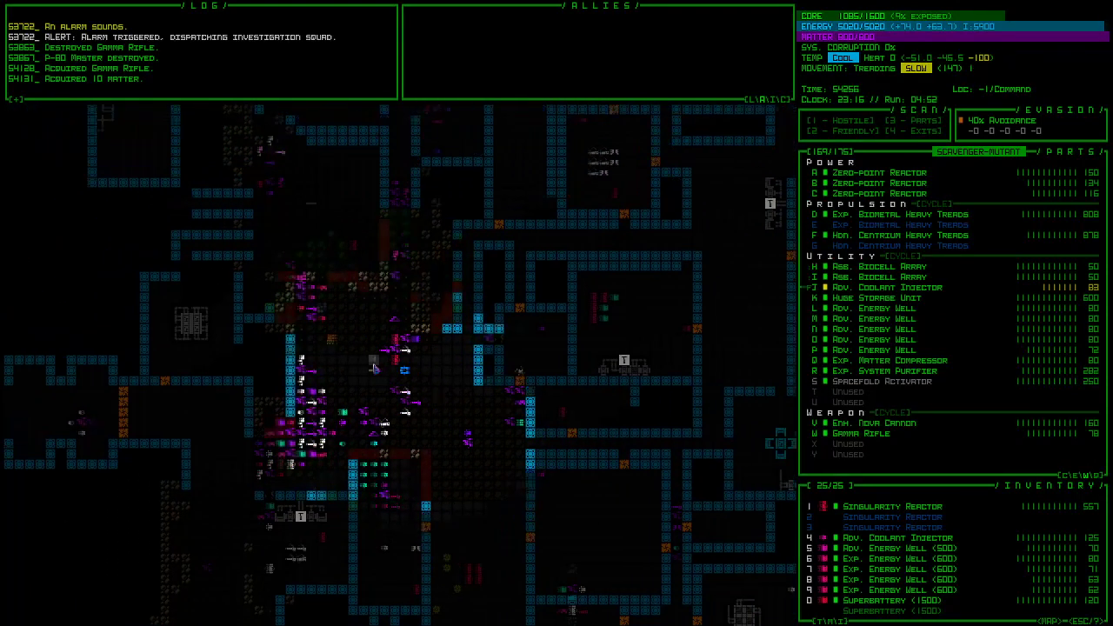
key(KP_7)
key(KP_7)
key(KP_8)
key(KP_8)
key(KP_8)
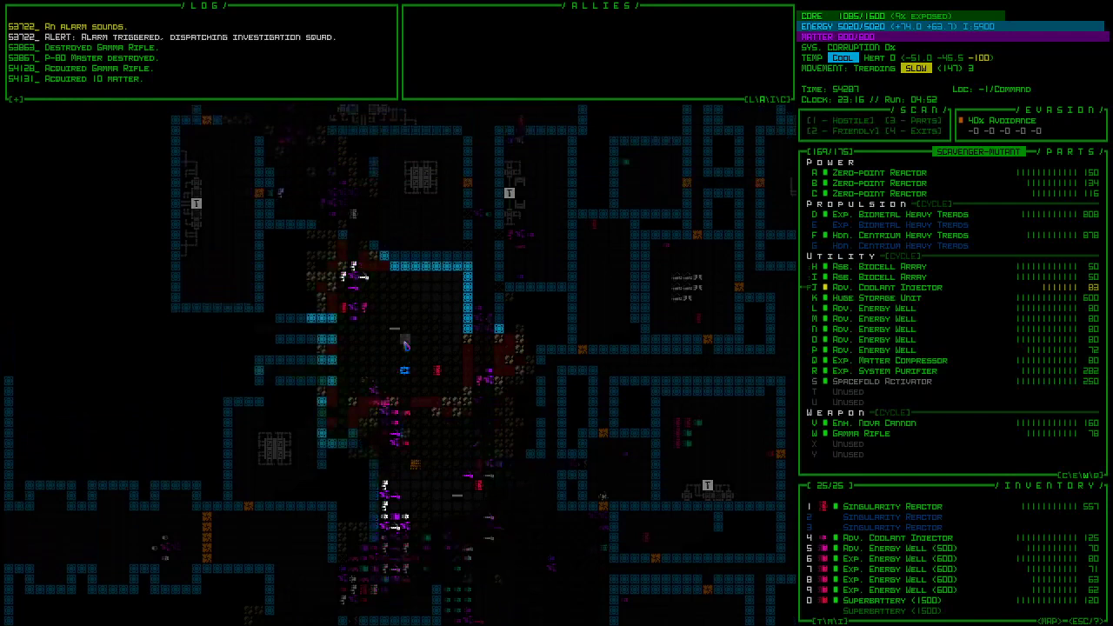
key(KP_8)
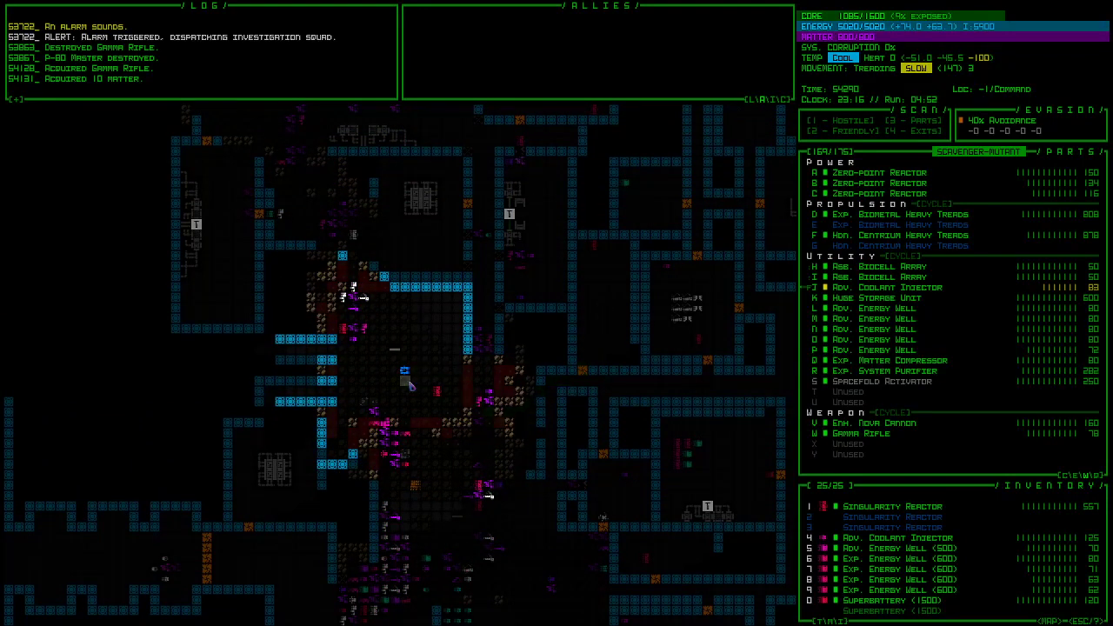
key(KP_3)
key(KP_3)
key(KP_3)
key(KP_3)
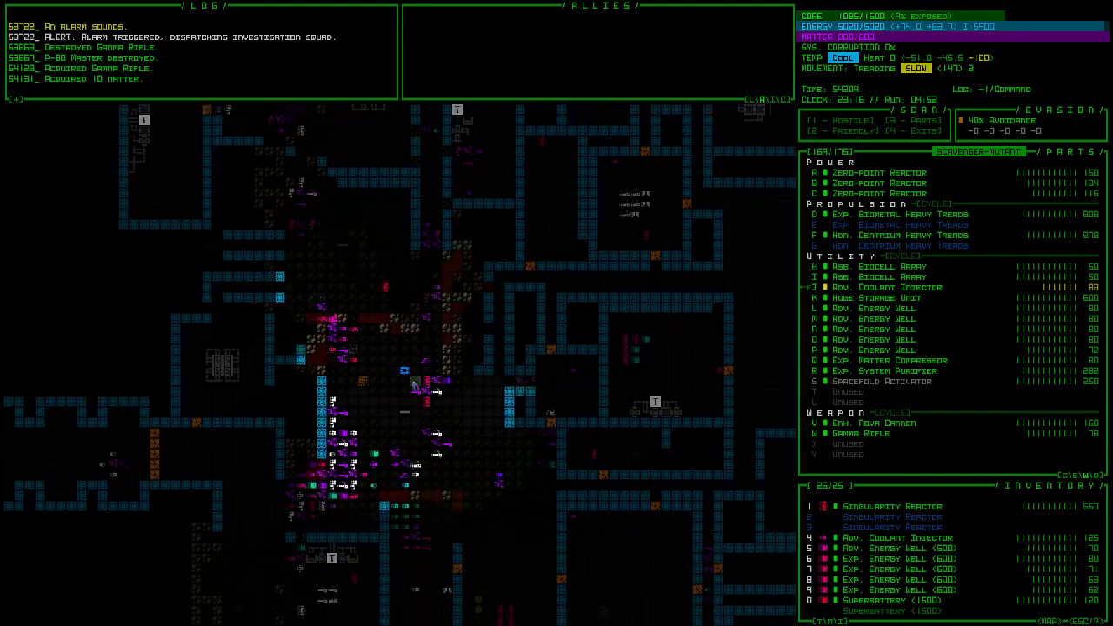
key(KP_3)
key(KP_3)
key(KP_3)
key(KP_3)
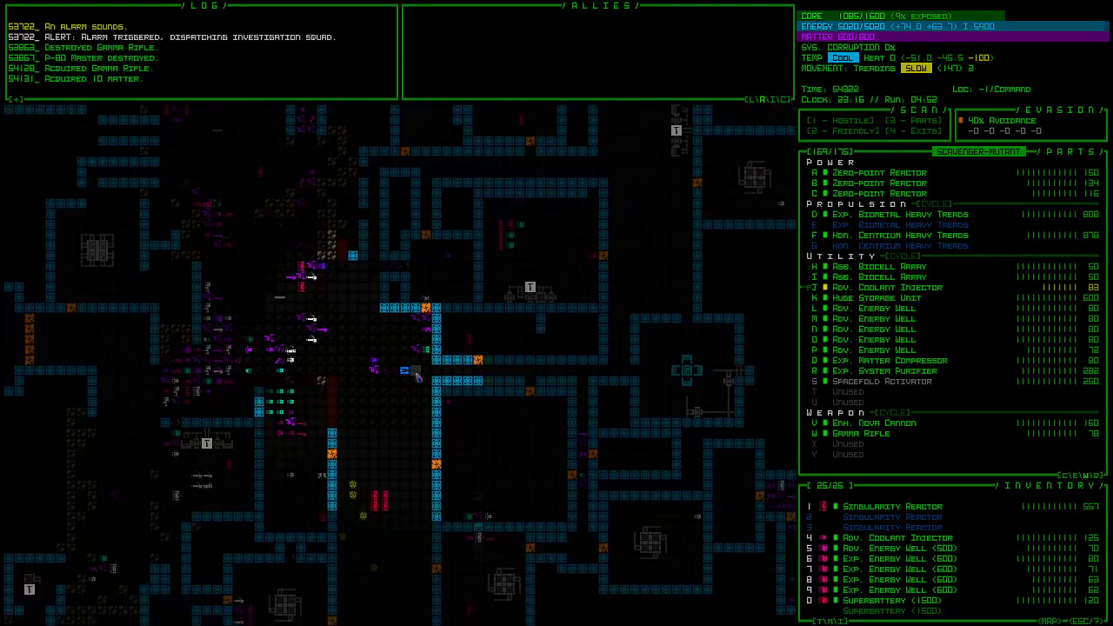
key(KP_3)
key(KP_3)
key(KP_3)
key(KP_3)
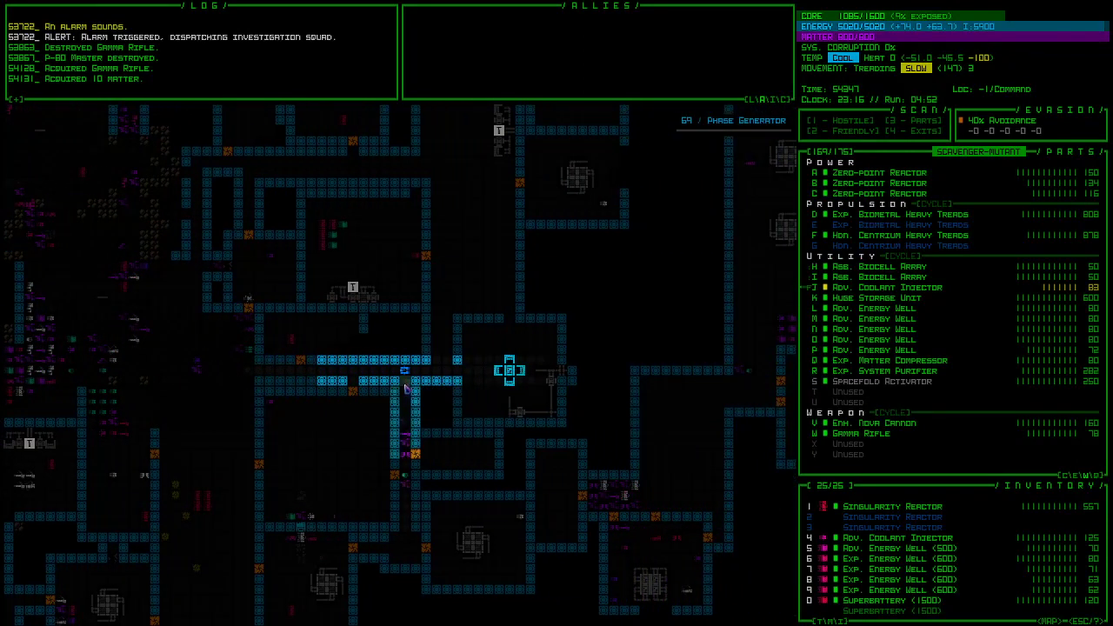
key(KP_3)
key(KP_3)
key(KP_3)
key(KP_3)
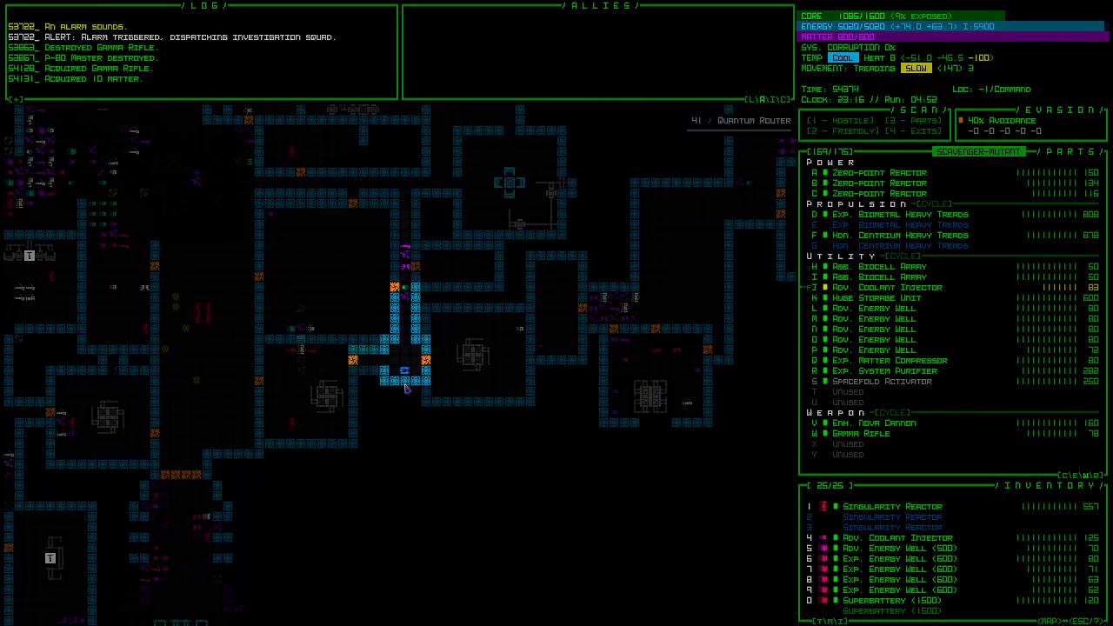
- Head up the corridor, surveying the map above and below along the way
key(KP_8)
key(KP_8)
key(KP_8)
key(KP_8)
key(KP_8)
key(KP_8)
key(KP_8)
key(KP_8)
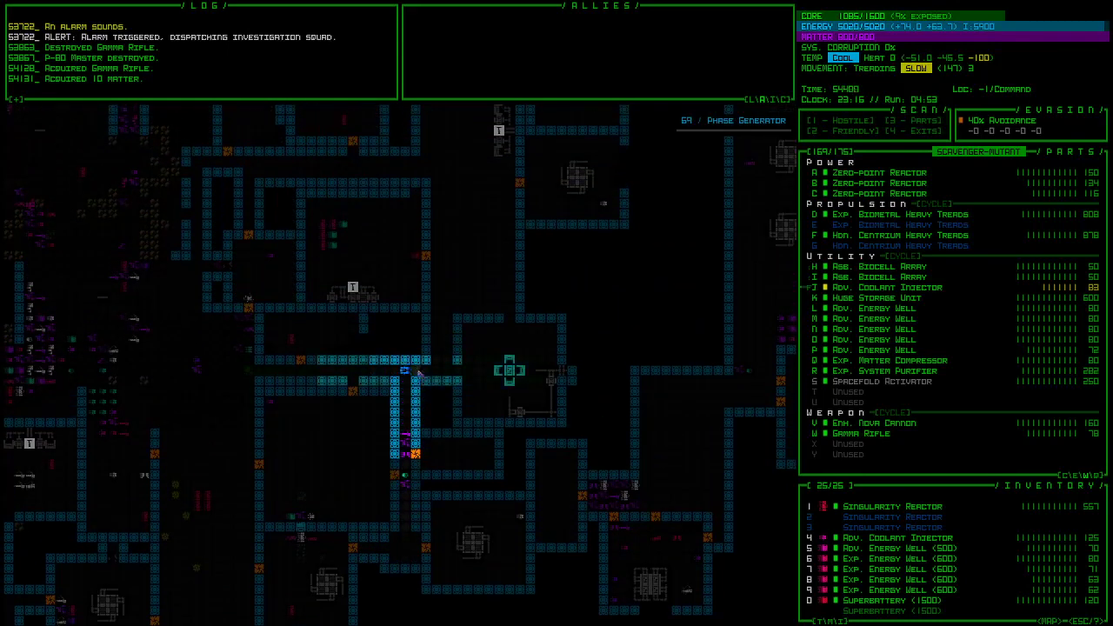
key(KP_8)
key(KP_8)
key(KP_8)
key(KP_8)
key(KP_8)
key(KP_8)
key(KP_8)
key(KP_8)
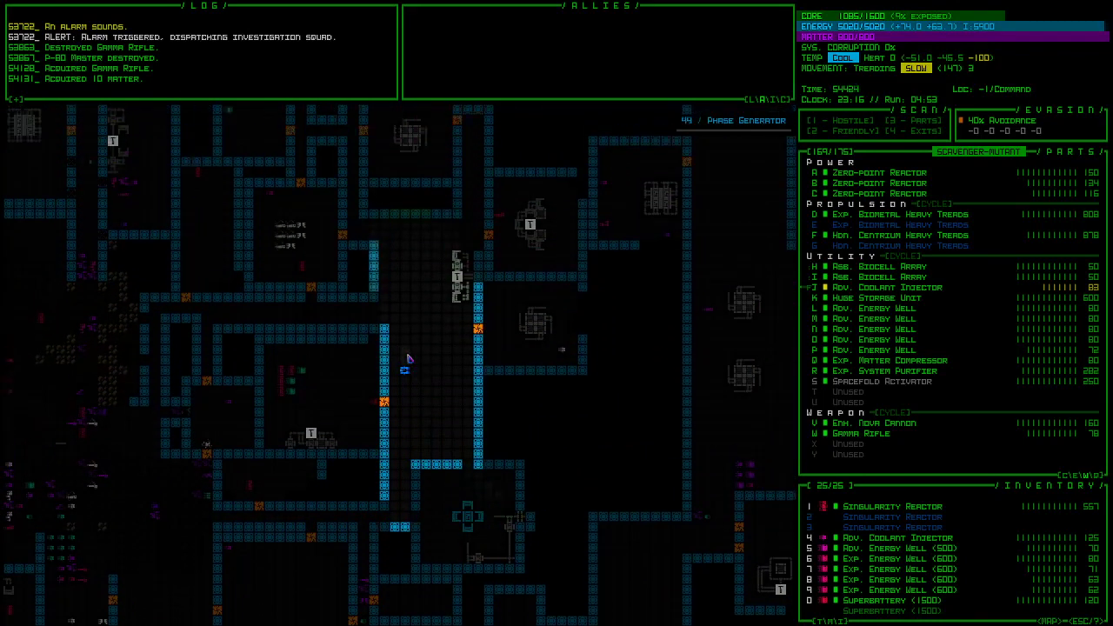
key(KP_8)
key(KP_8)
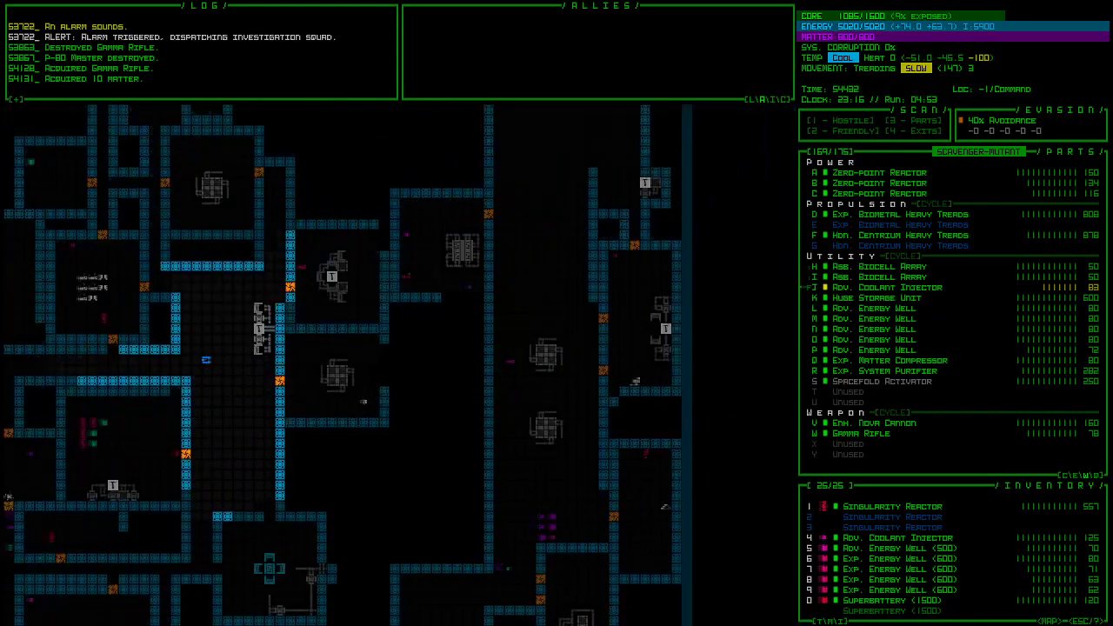
key(shift+Up)
key(shift+Down)
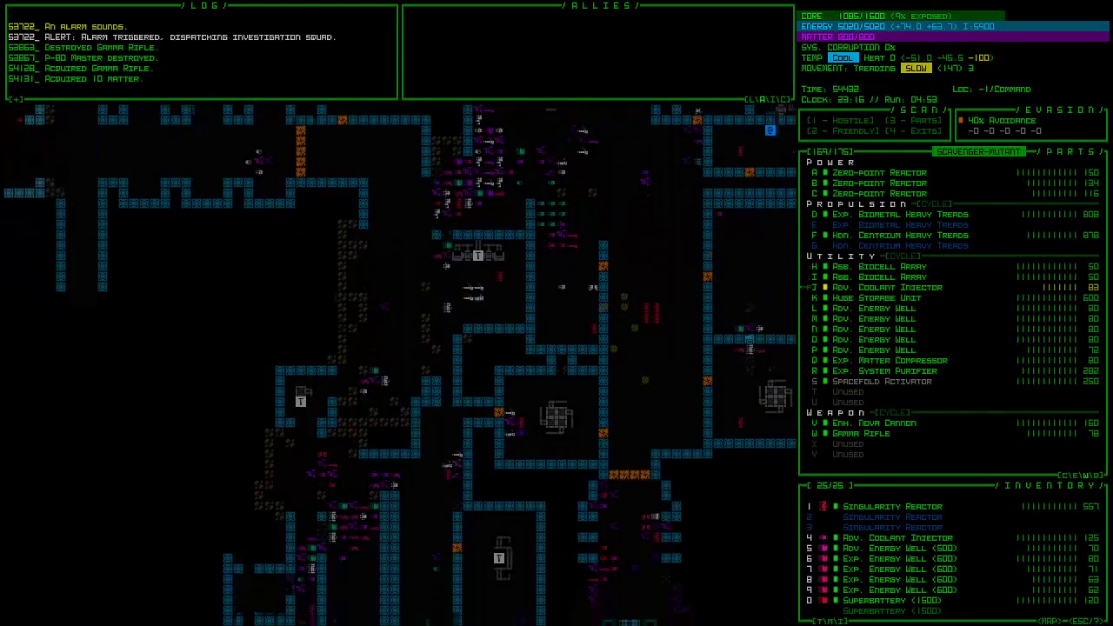
key(shift+Down)
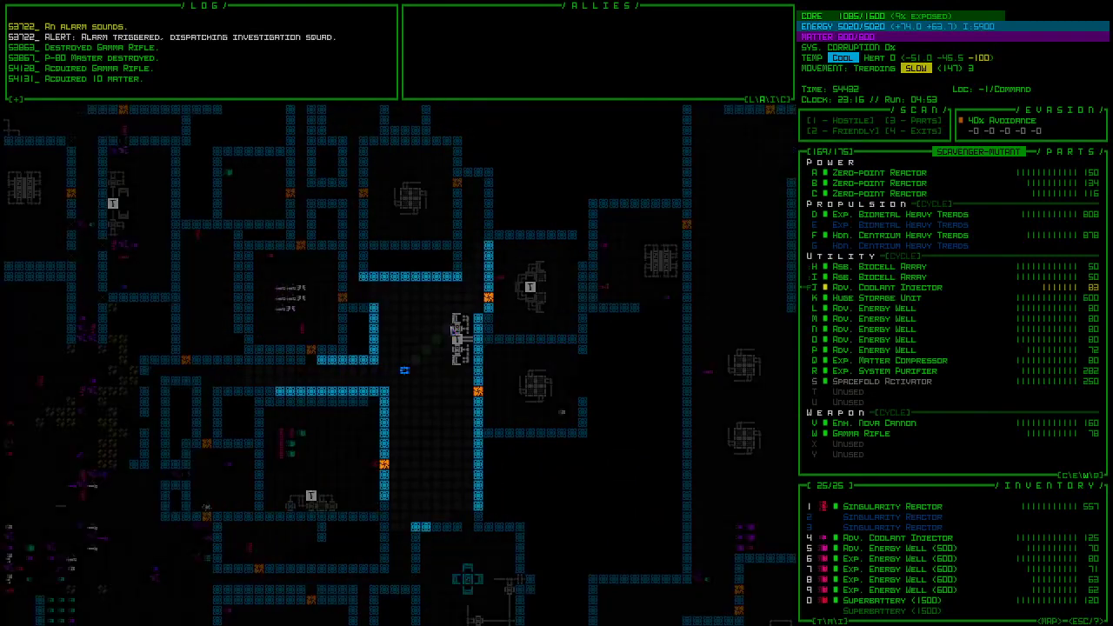
key(shift+Up)
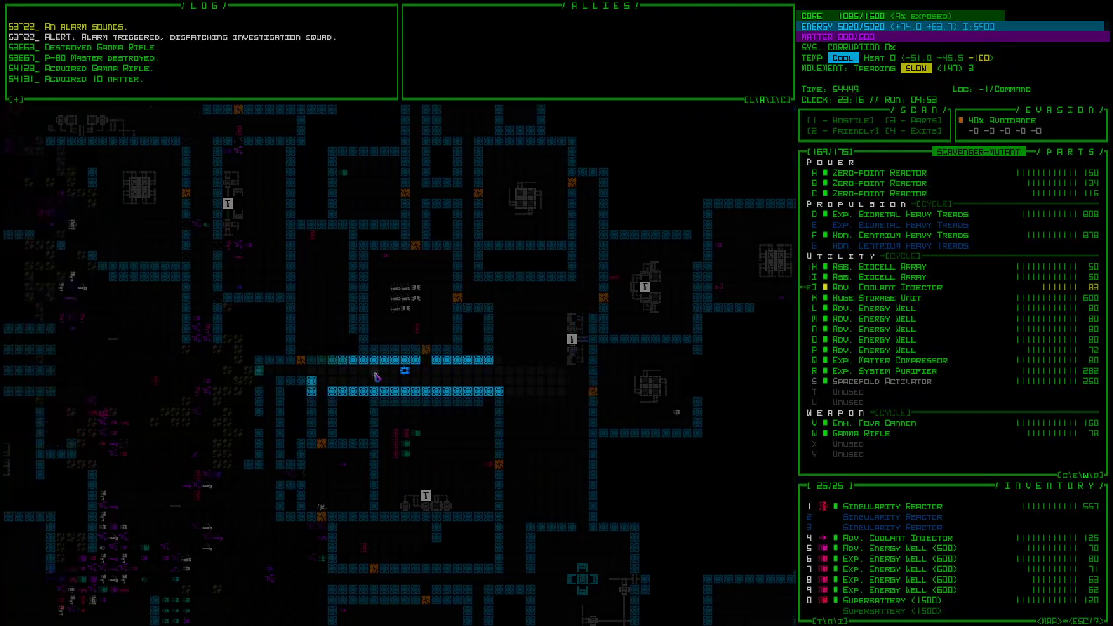
key(Up)
key(Up)
key(Up)
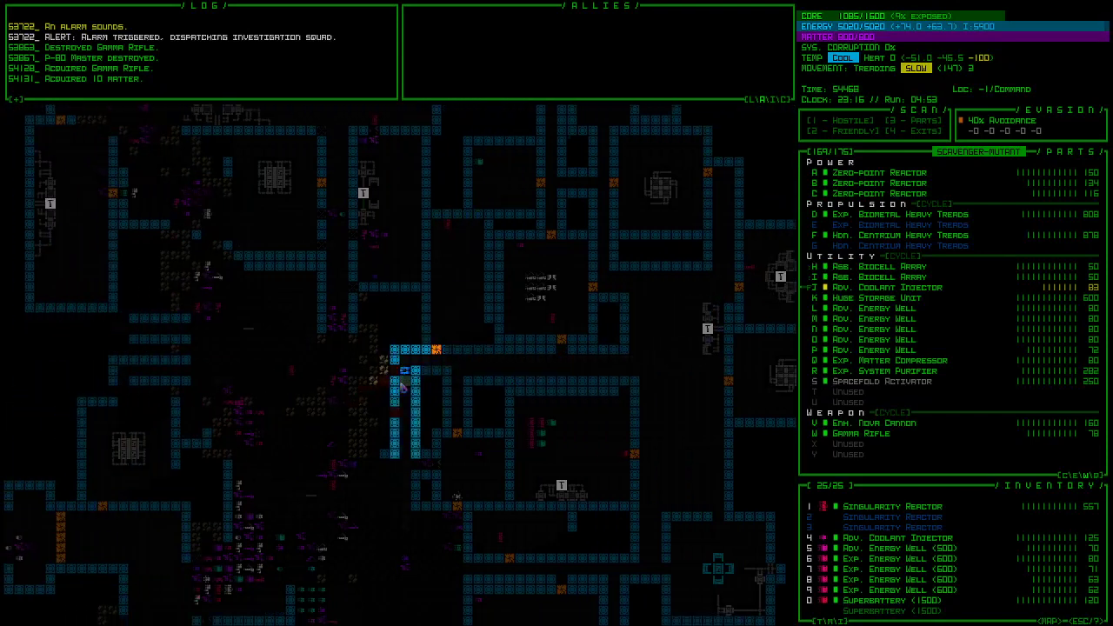
key(Up)
key(Up)
key(Up)
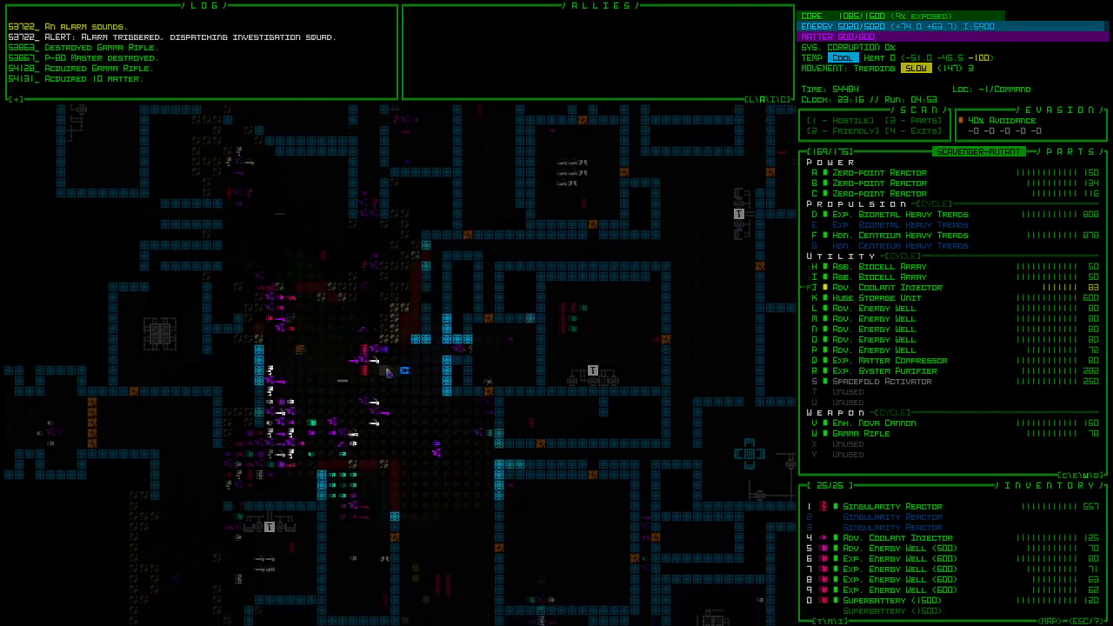
key(Up)
key(Up)
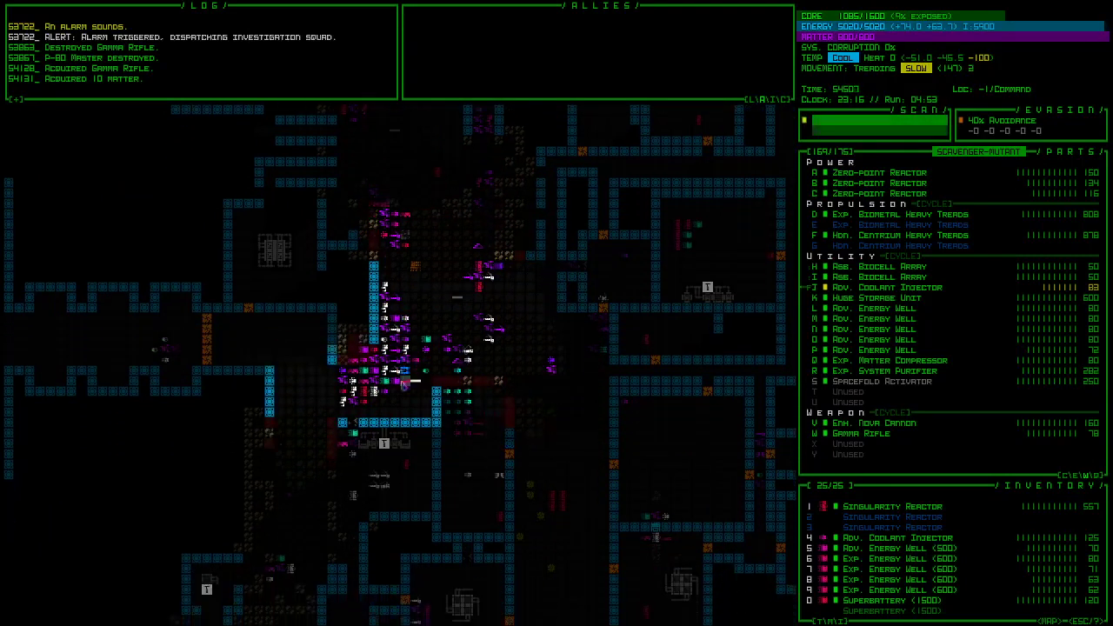
key(Up)
key(Up)
- Move the robot left and down-left out of the room along the corridor
key(Left)
key(Left)
key(Left)
key(Left)
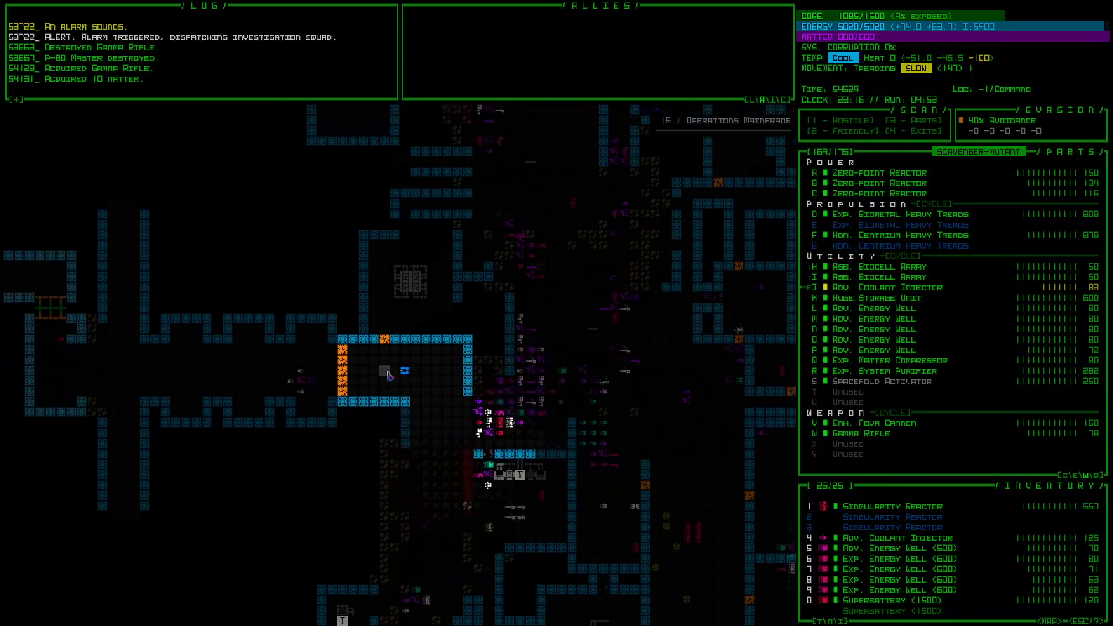
key(Left)
key(Left)
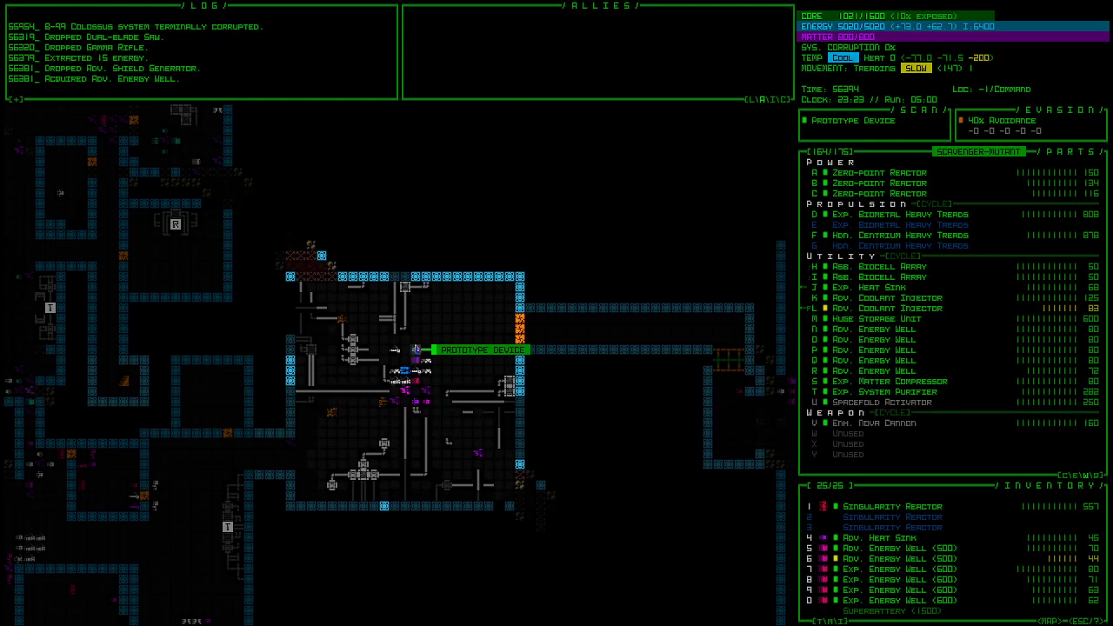
key(Down)
key(Down)
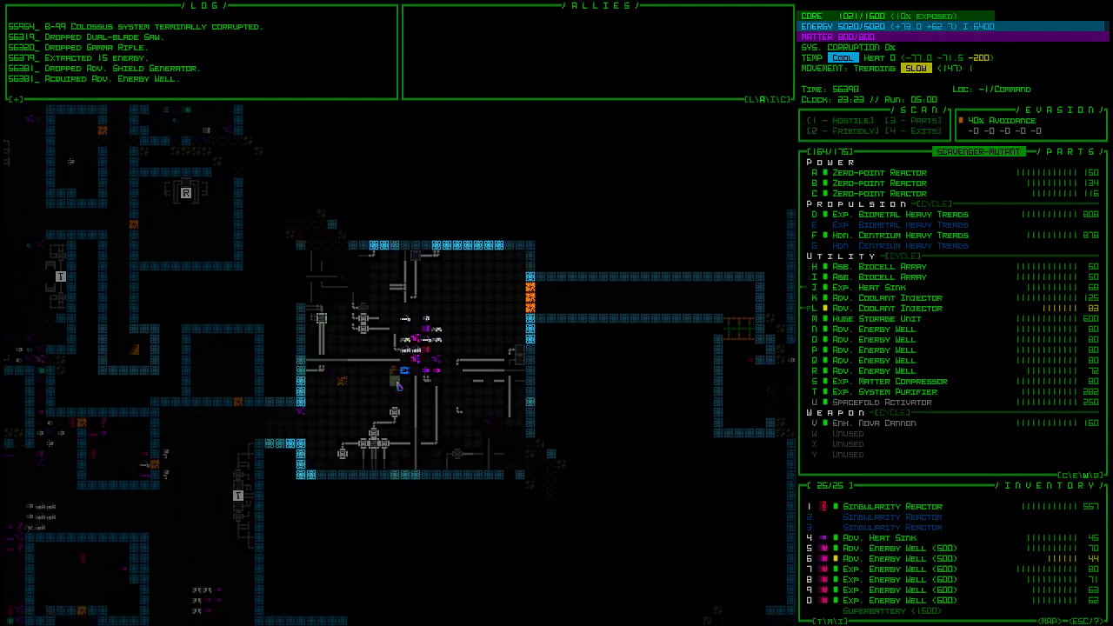
key(Left)
key(Left)
key(Down)
key(Left)
key(Left)
key(Left)
key(Left)
key(Left)
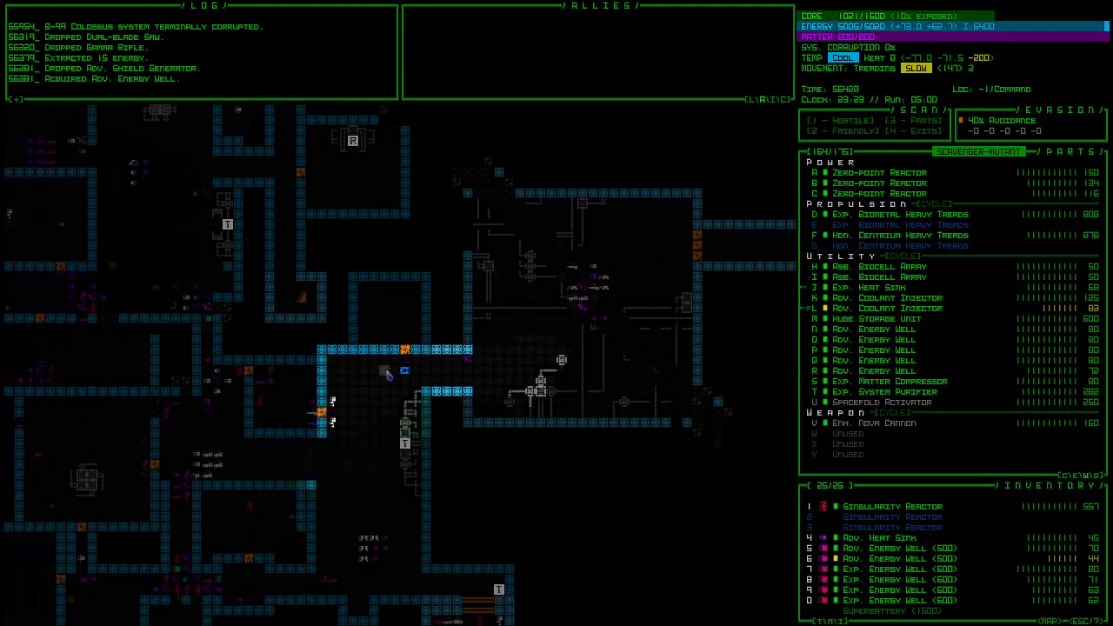
key(Left)
key(Left)
key(Down)
scroll(815, 515, down, 5)
scroll(845, 519, down, 5)
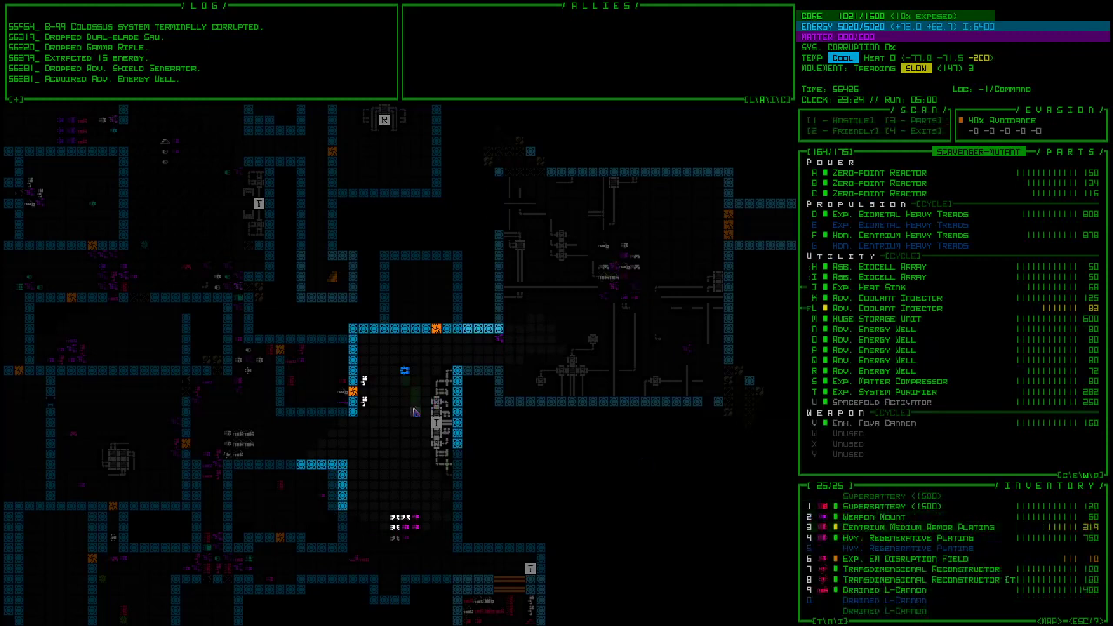
key(Down)
key(Left)
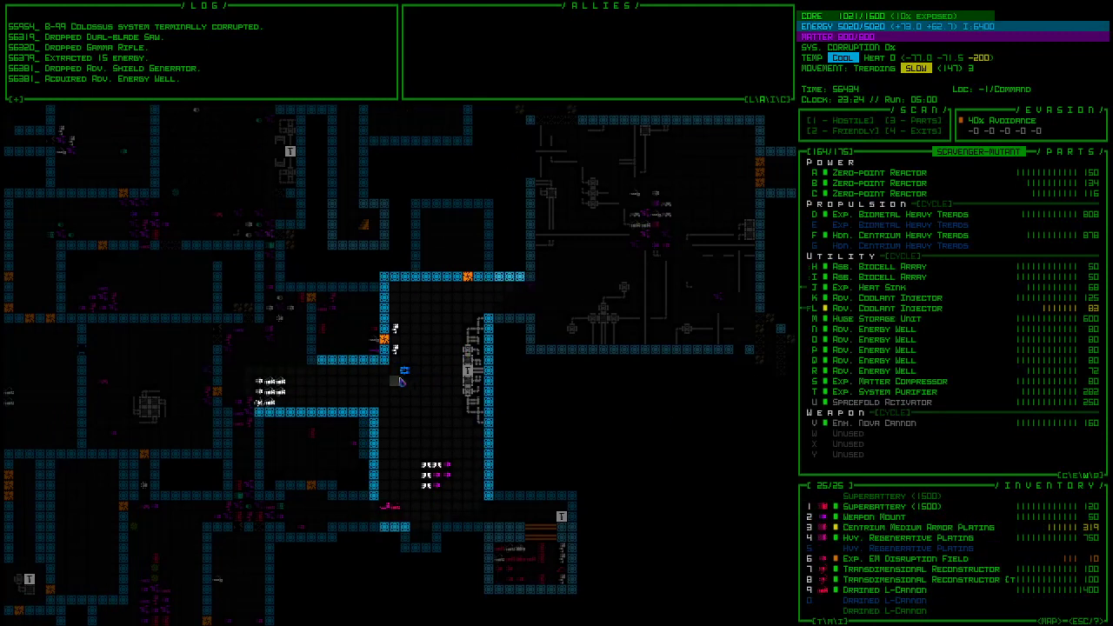
key(Down)
key(Left)
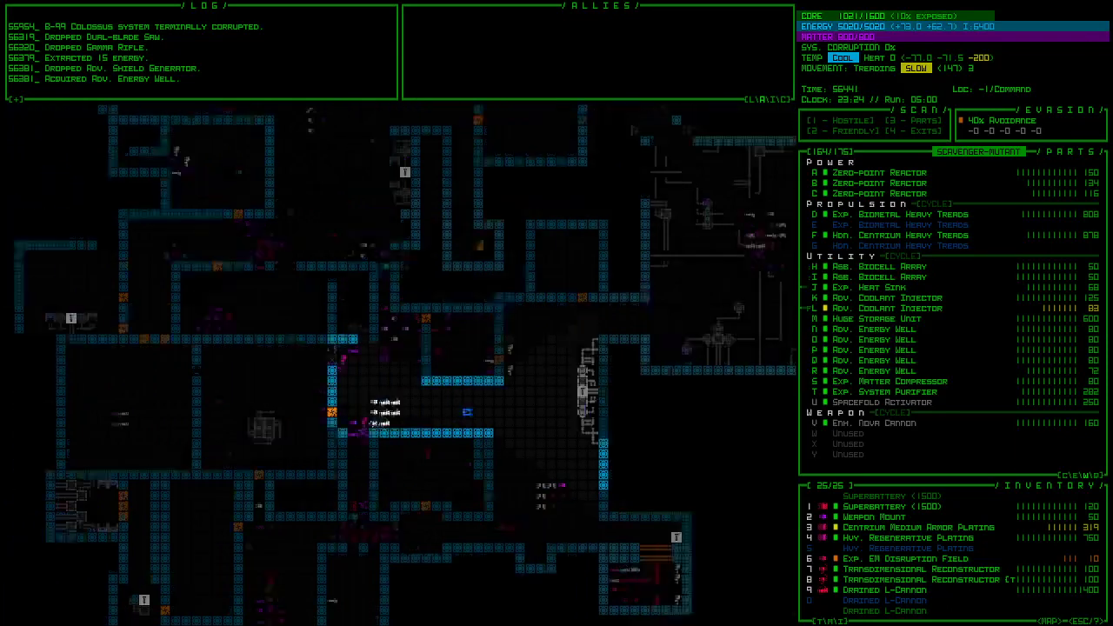
- Pan ahead, travel left along the corridor, and spacefold through the sealed barrier
drag(322, 369, 583, 512)
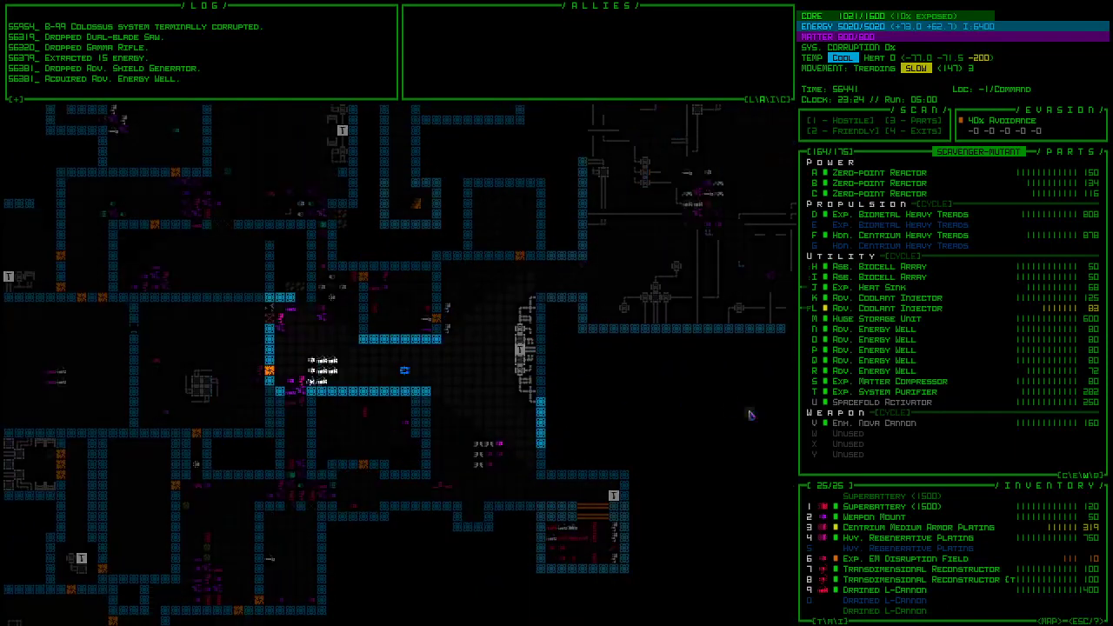
click(457, 375)
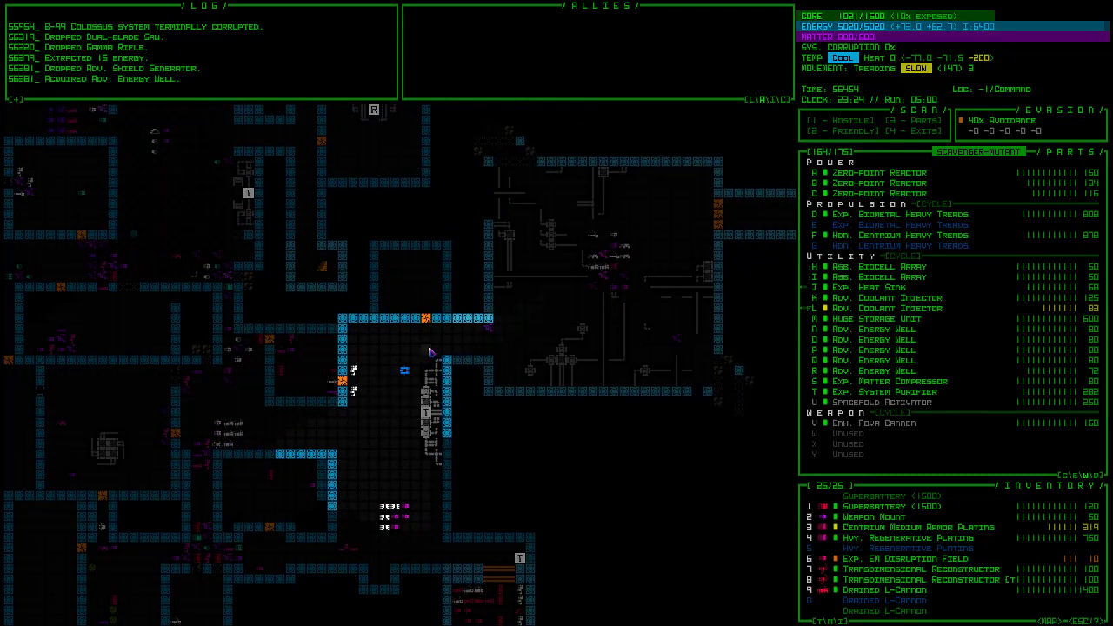
click(428, 361)
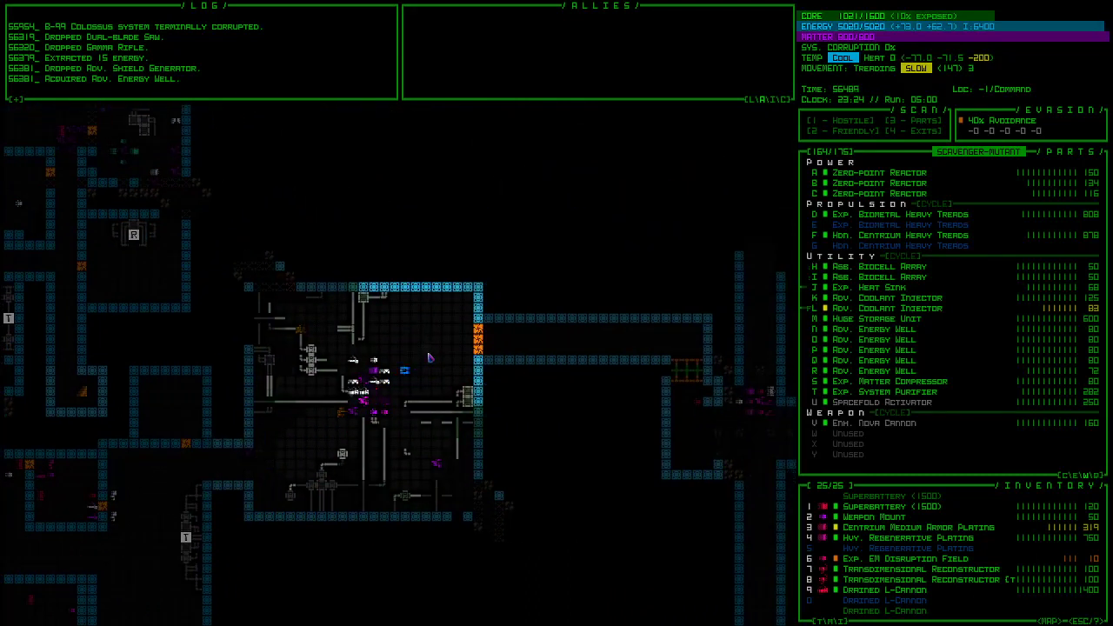
click(424, 377)
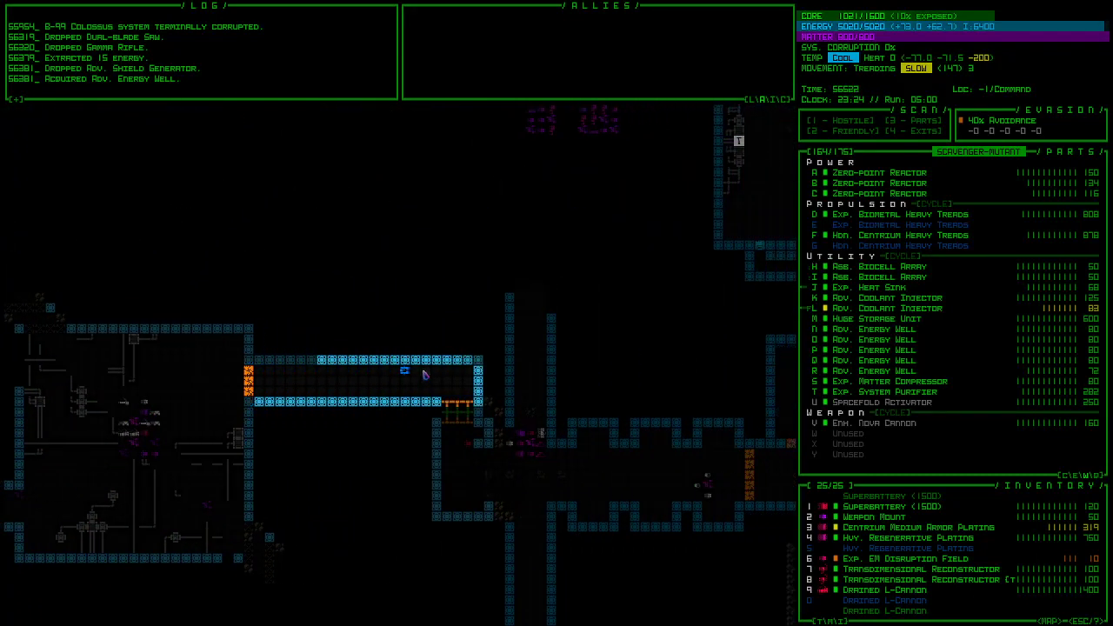
click(416, 380)
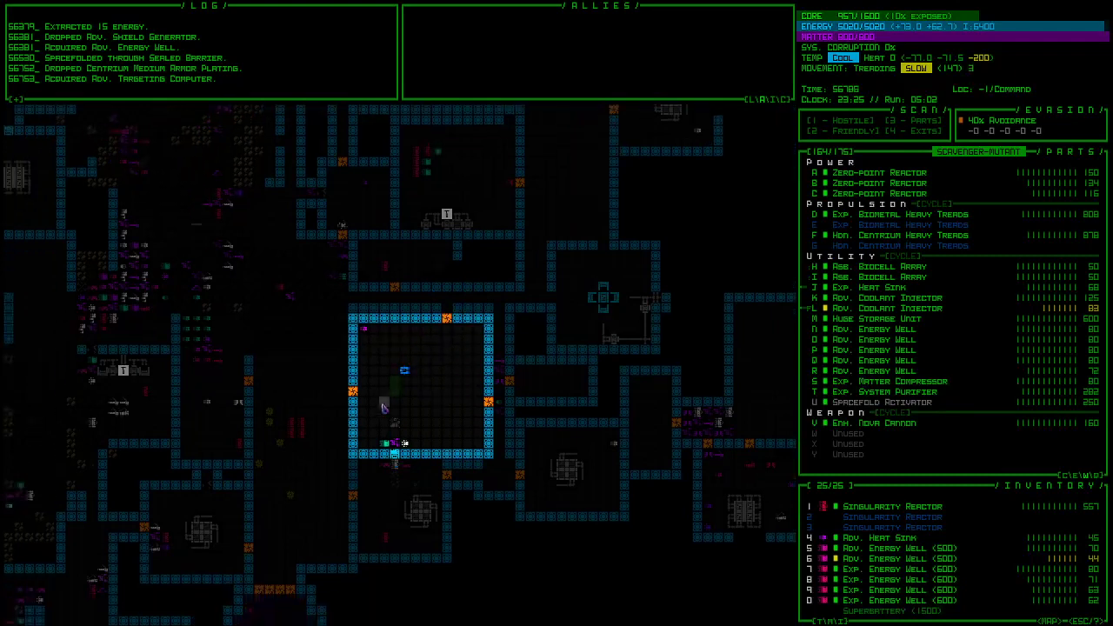
- Move the robot down-left along the corridor into the trapped room
click(407, 423)
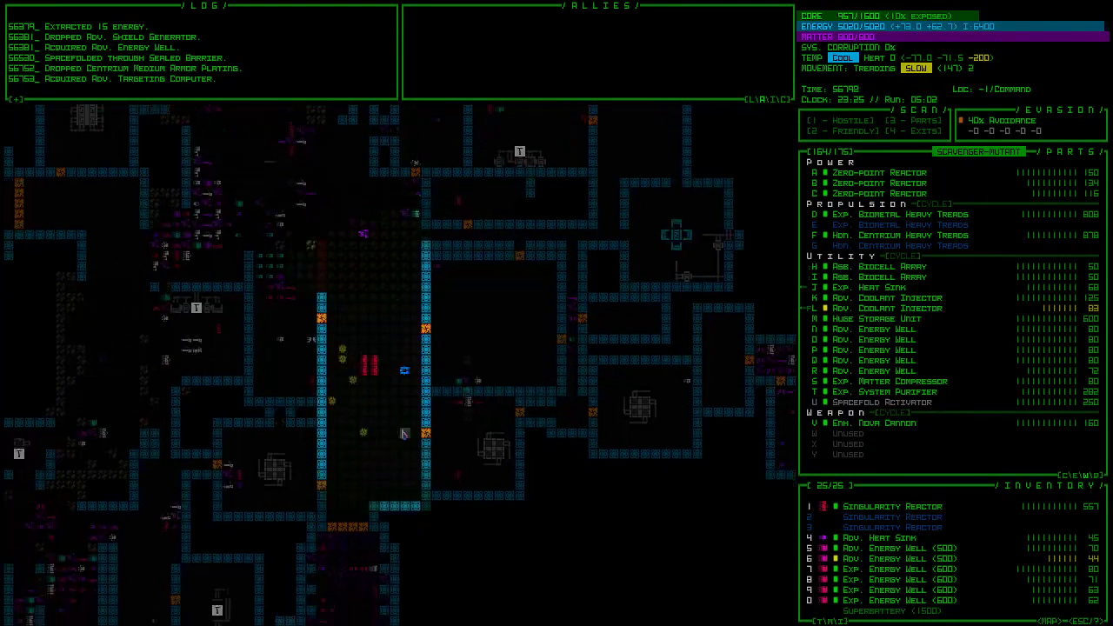
click(389, 407)
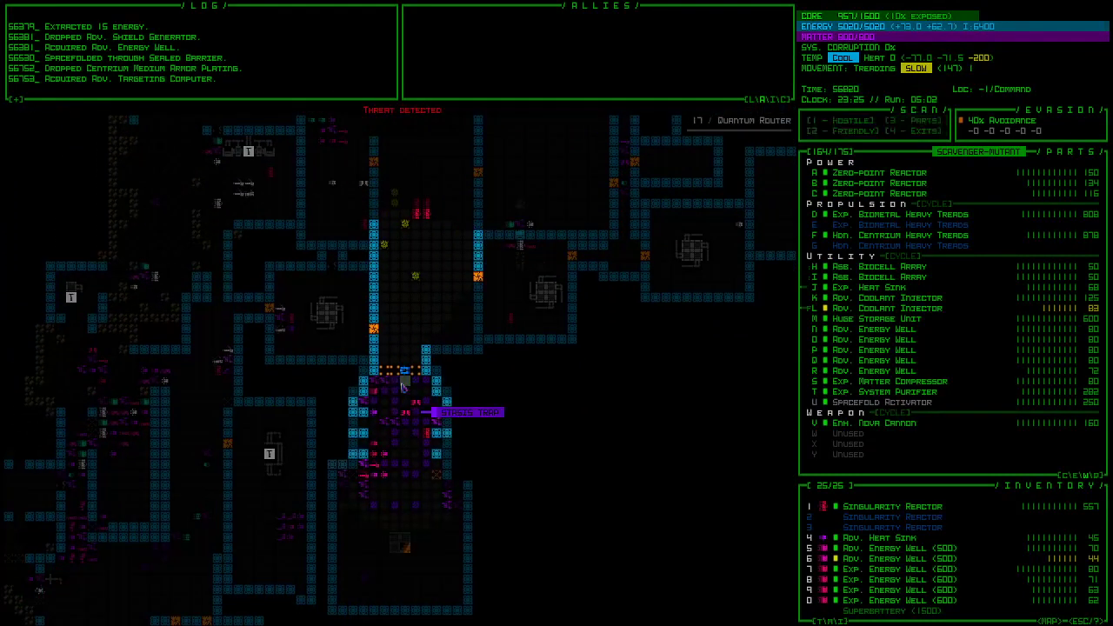
click(404, 387)
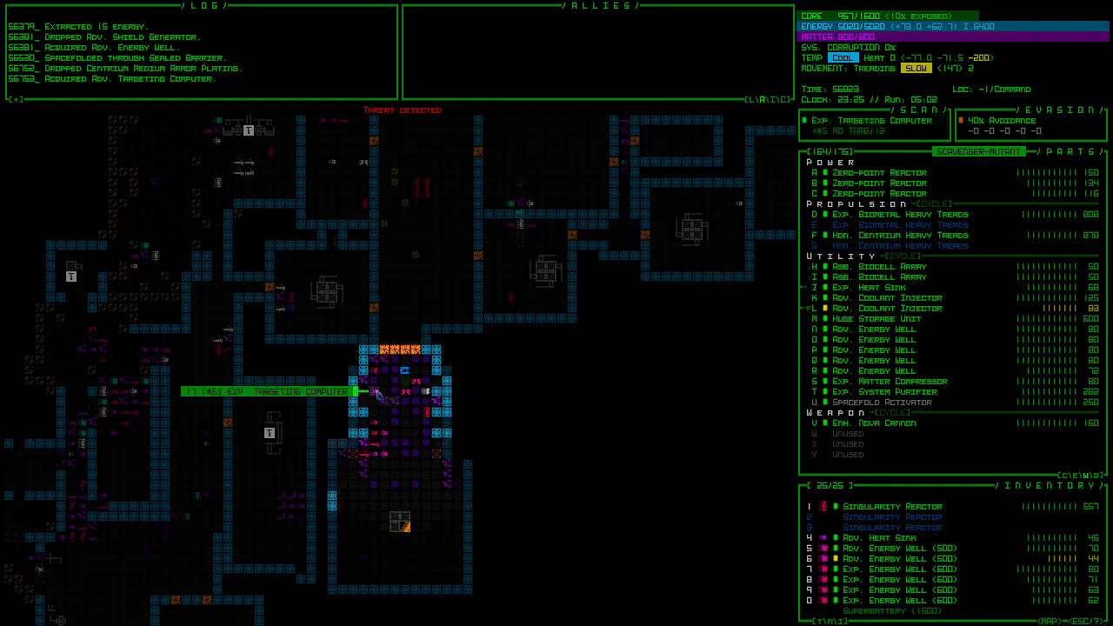
click(380, 393)
click(399, 372)
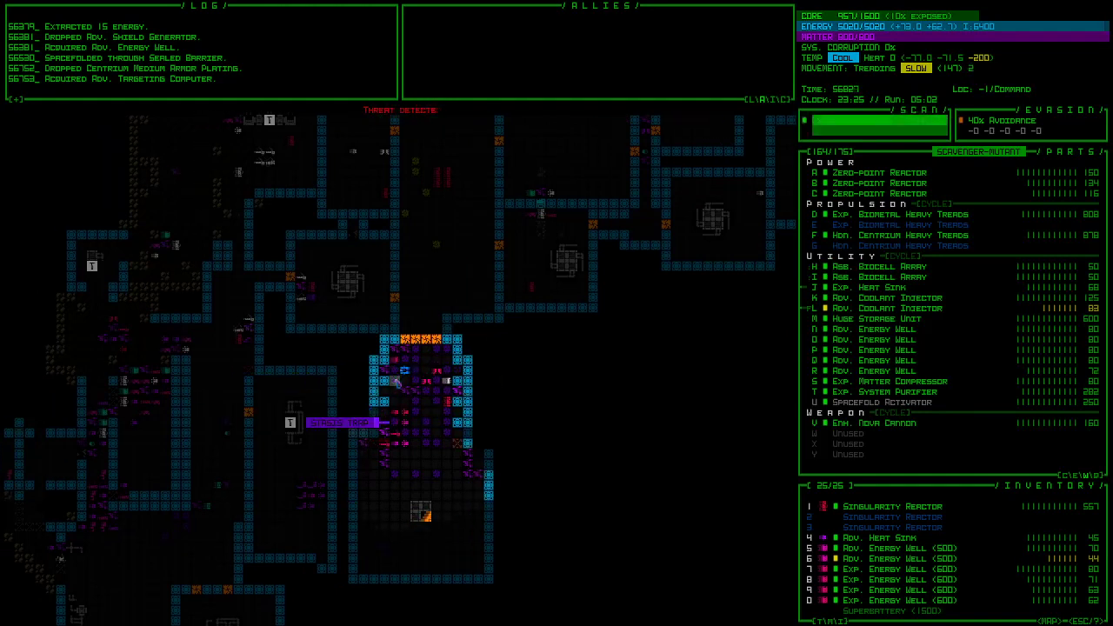
click(395, 383)
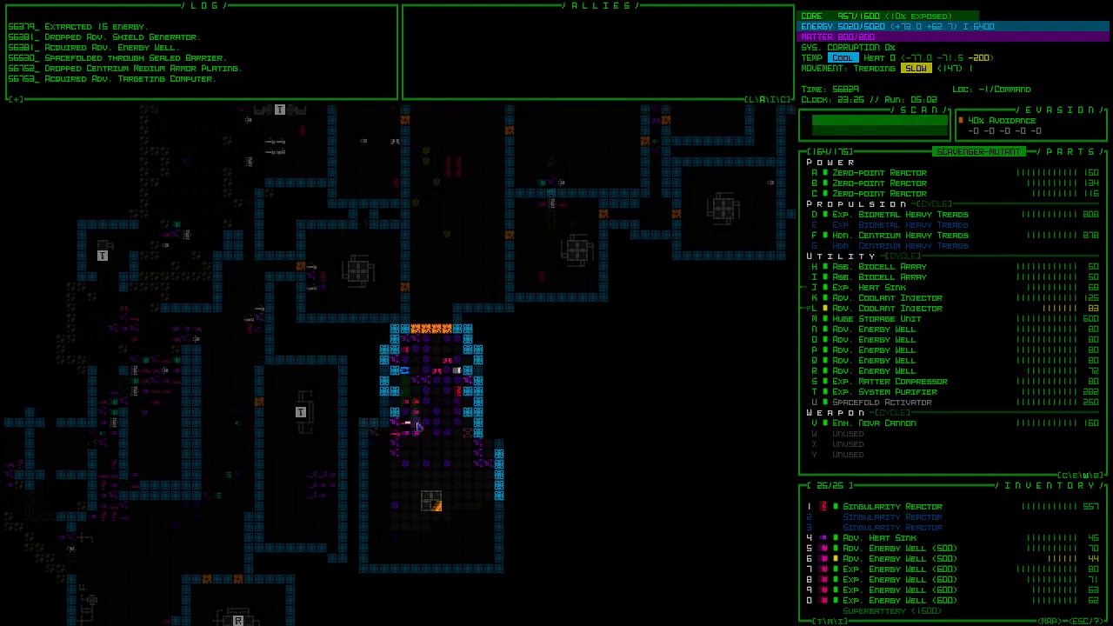
- Swap the Heat Sink for the Exp. Targeting Computer, discard the Coolant Injector, drop the Adv. Heat Sink
click(416, 425)
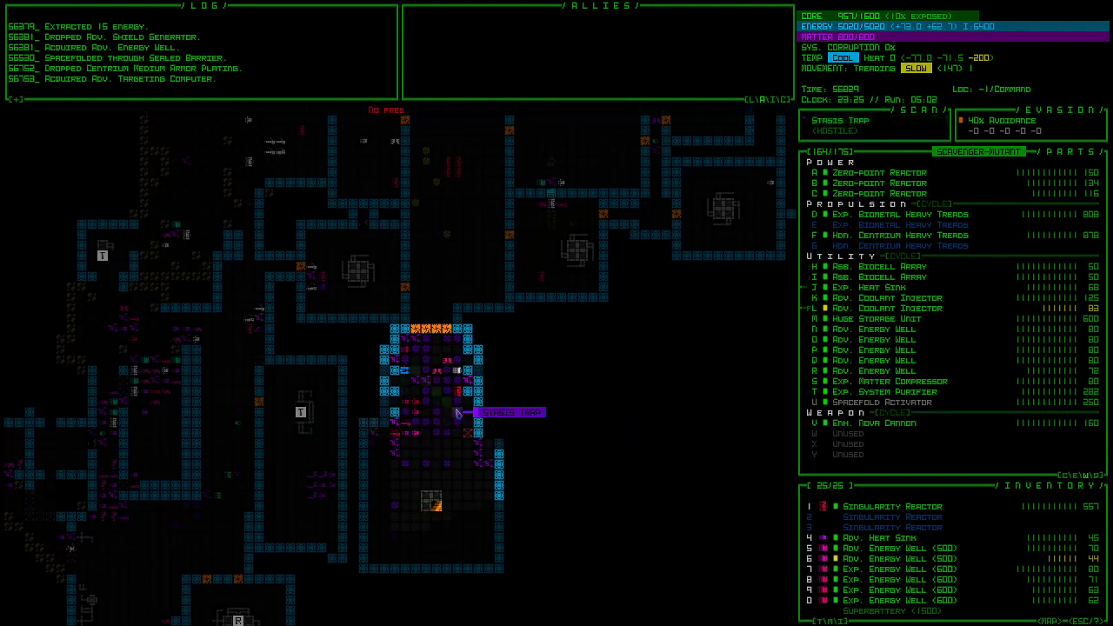
click(869, 287)
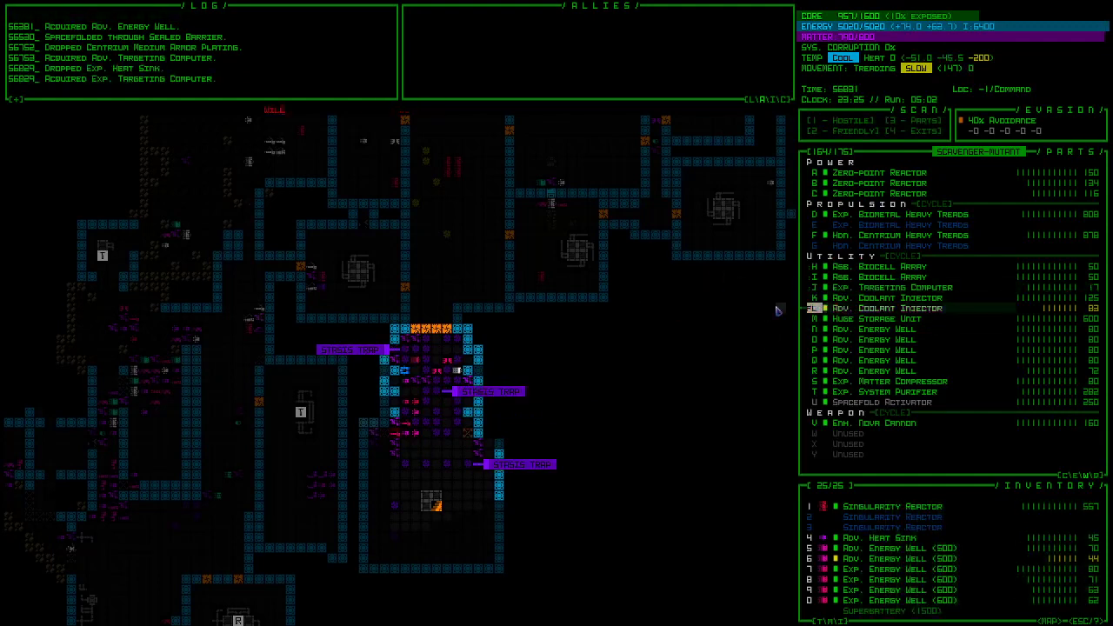
key(l)
key(l)
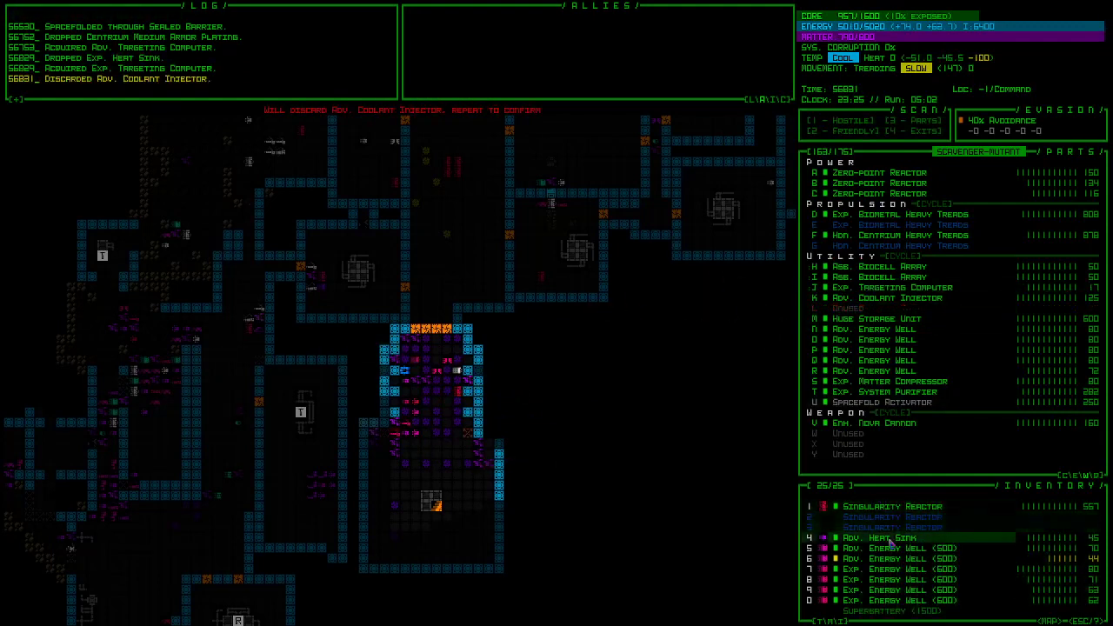
click(891, 540)
scroll(869, 543, down, 5)
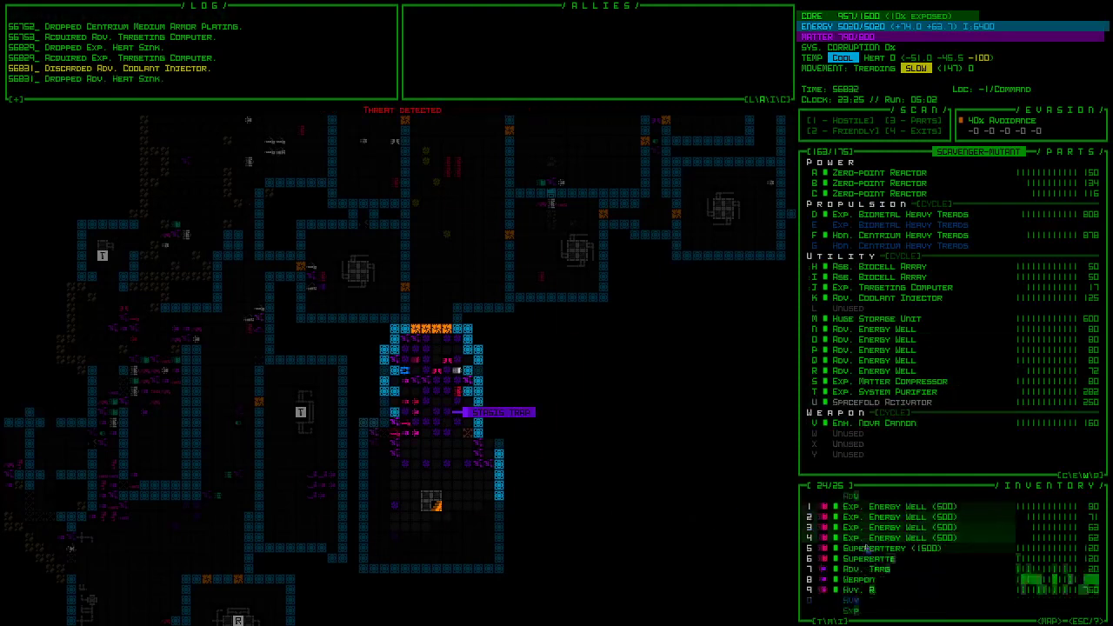
scroll(869, 543, down, 4)
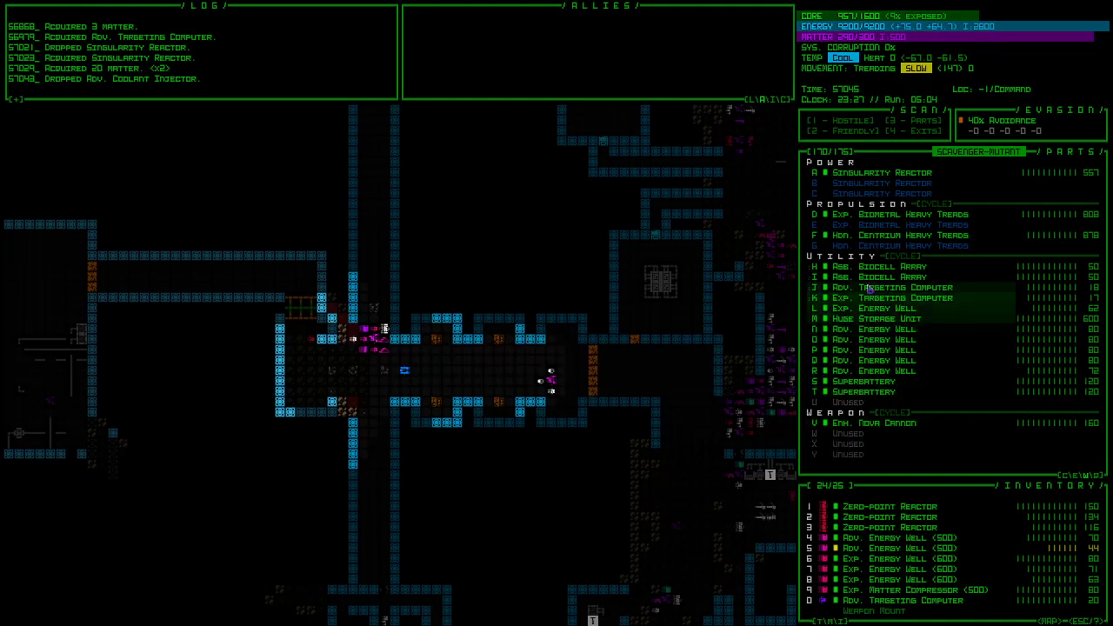
- Discard the Adv. Targeting Computer and attach the Weapon Mount and Exp. Energy Well
drag(904, 287, 661, 280)
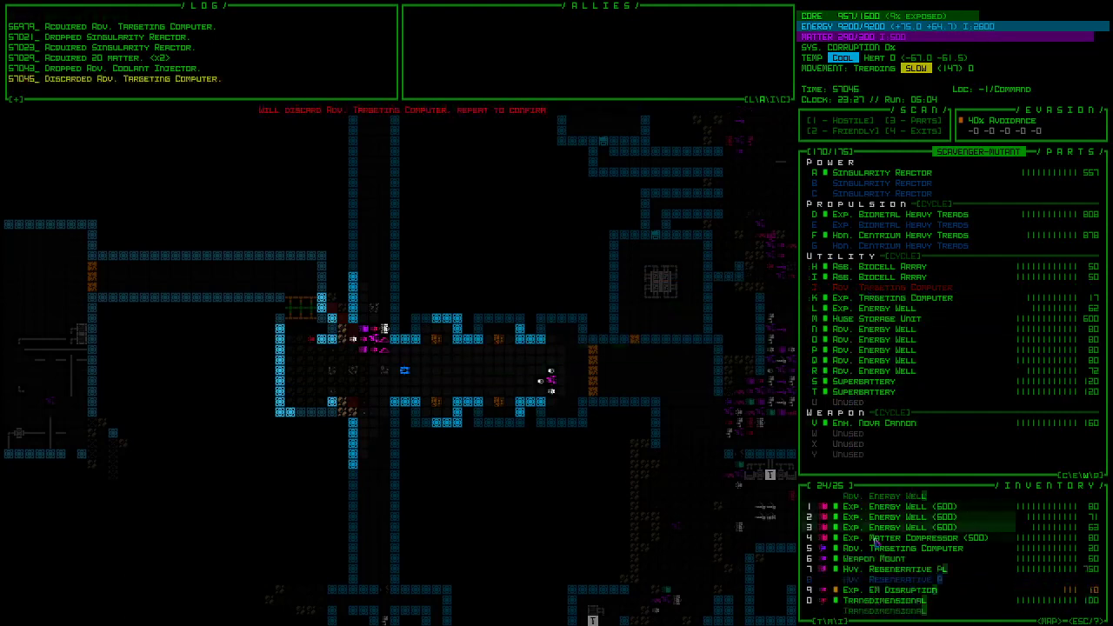
drag(874, 610, 860, 391)
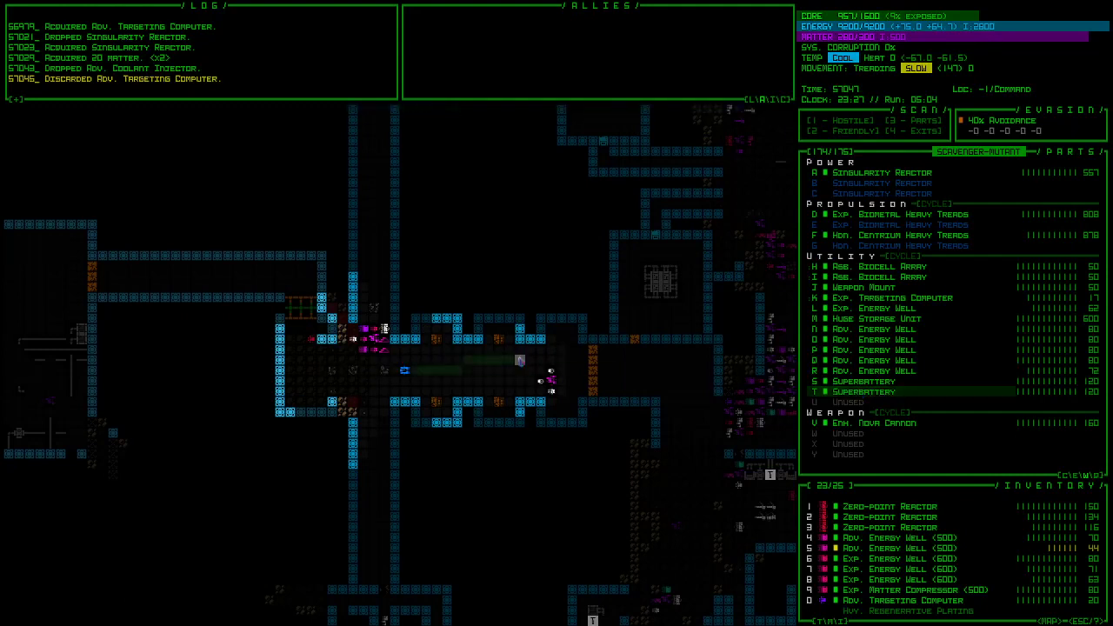
click(418, 373)
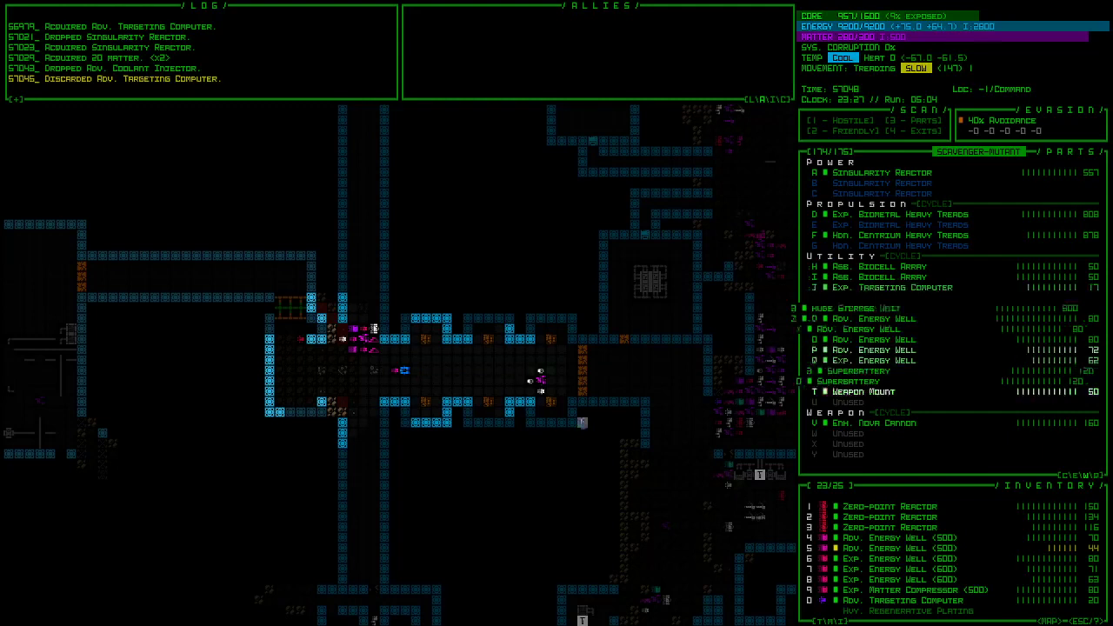
drag(901, 579, 860, 299)
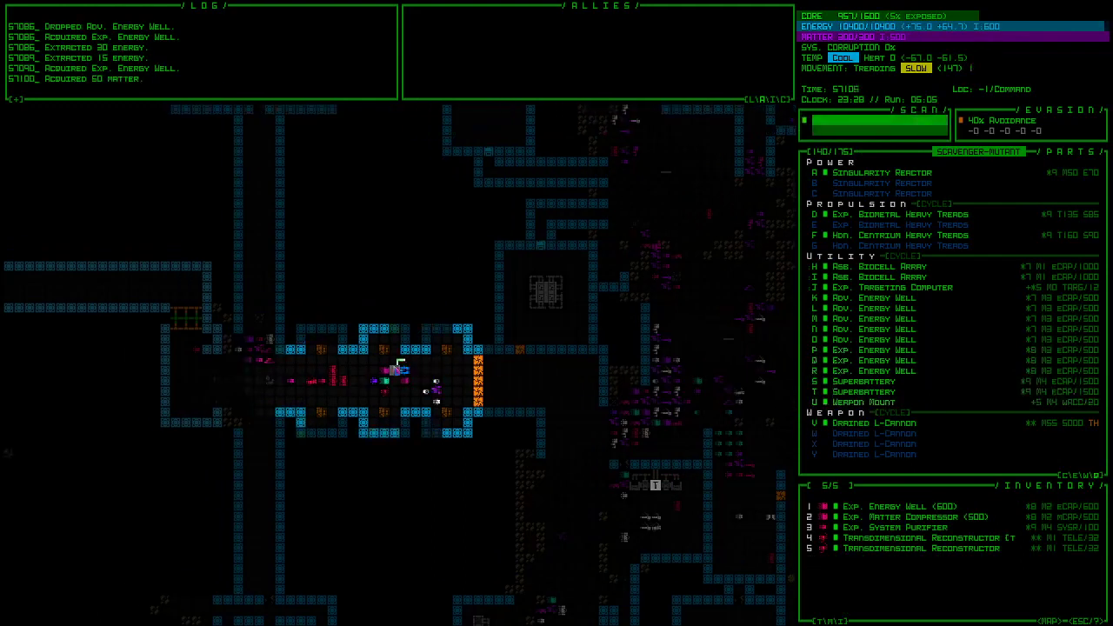
- Attach the Transdimensional Reconstructor to warp to the Dimensional Slip Node
key(Left)
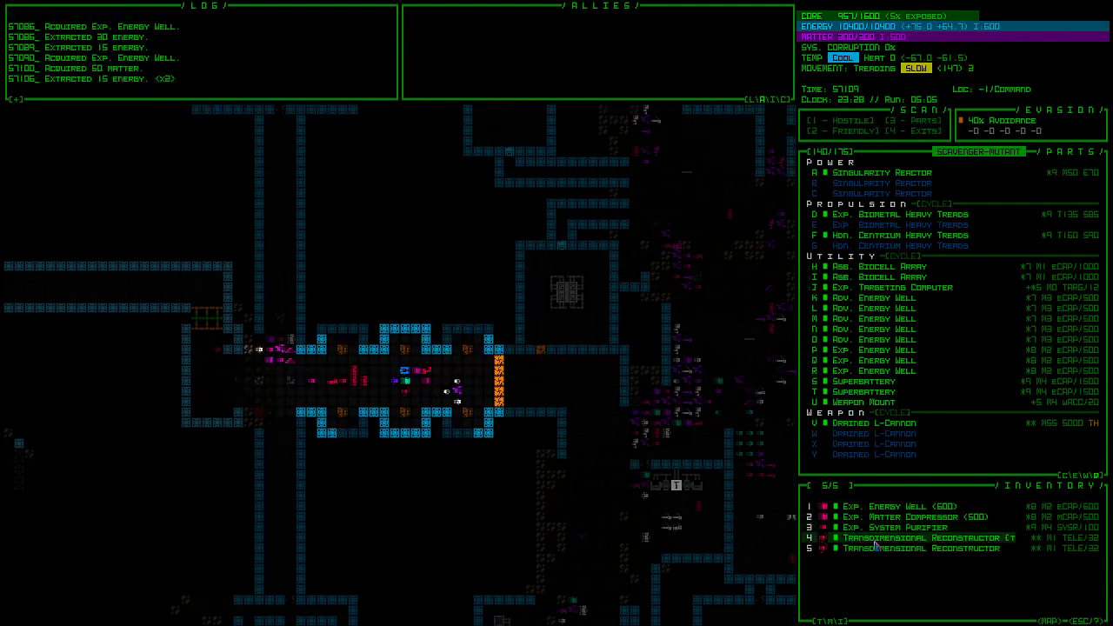
mouse_move(415, 371)
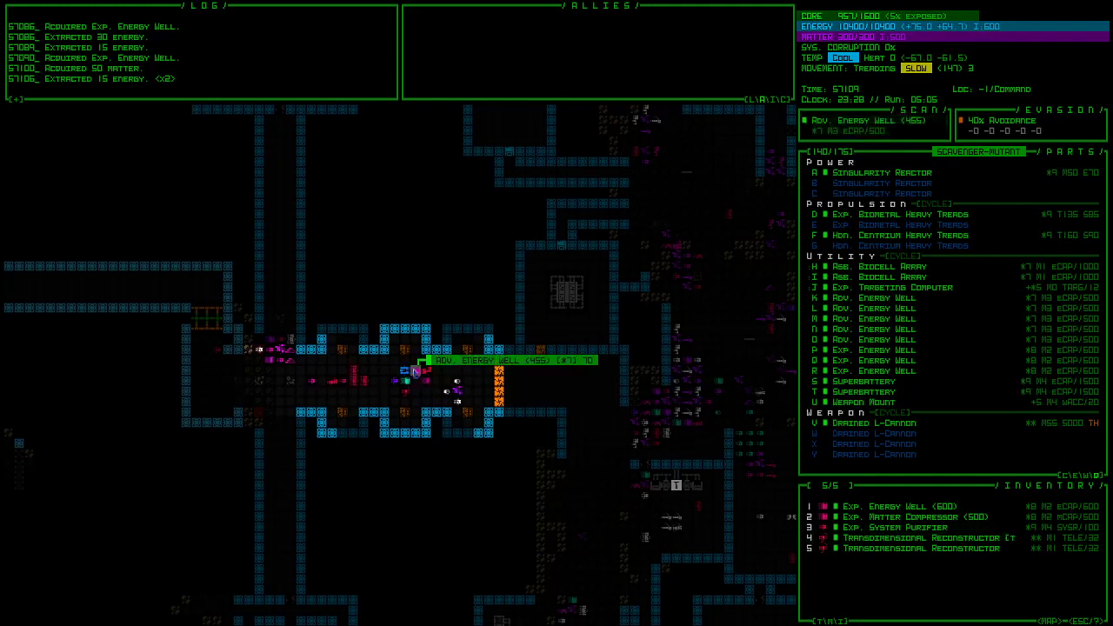
key(Right)
drag(913, 548, 869, 402)
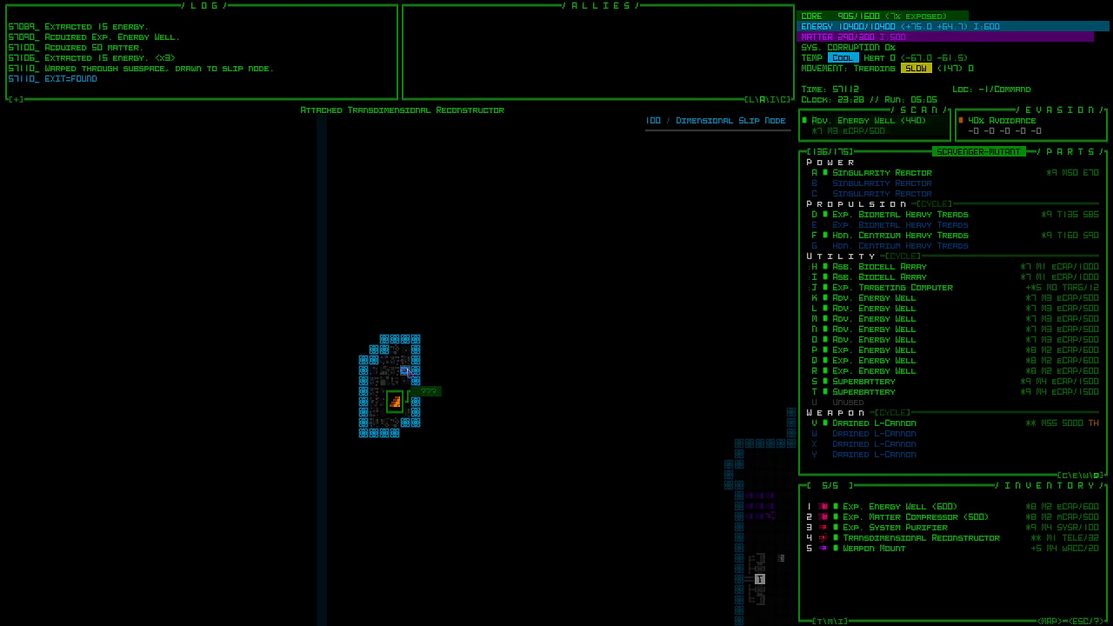
- Attach the Adv. Energy Well, swap the Weapon Mount back, then take the ??? exit
click(404, 371)
drag(874, 548, 860, 403)
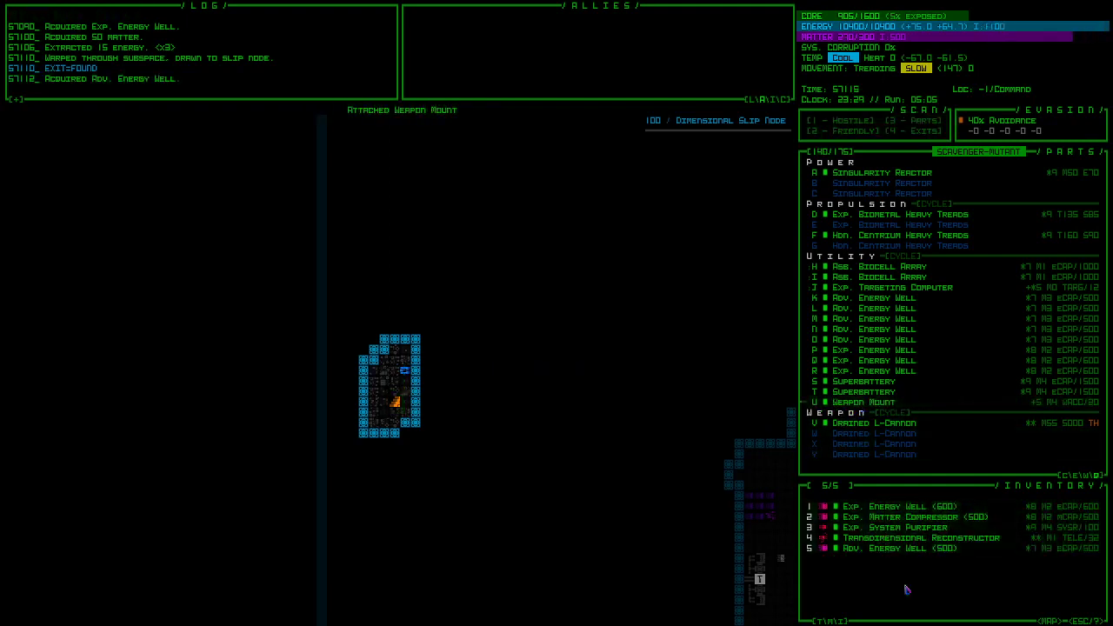
click(407, 396)
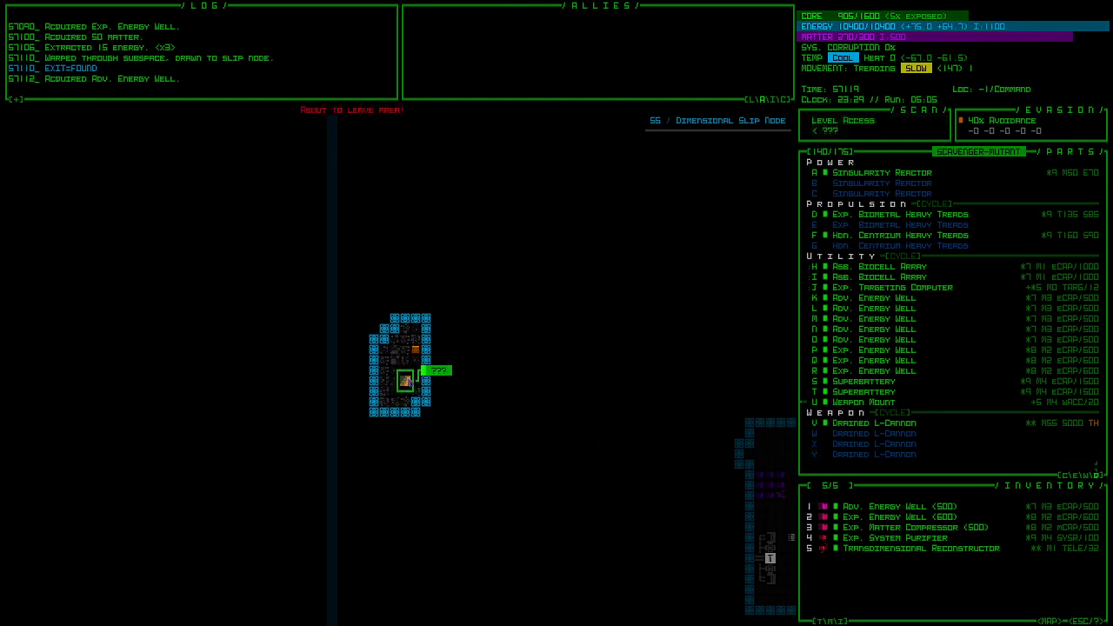
click(419, 374)
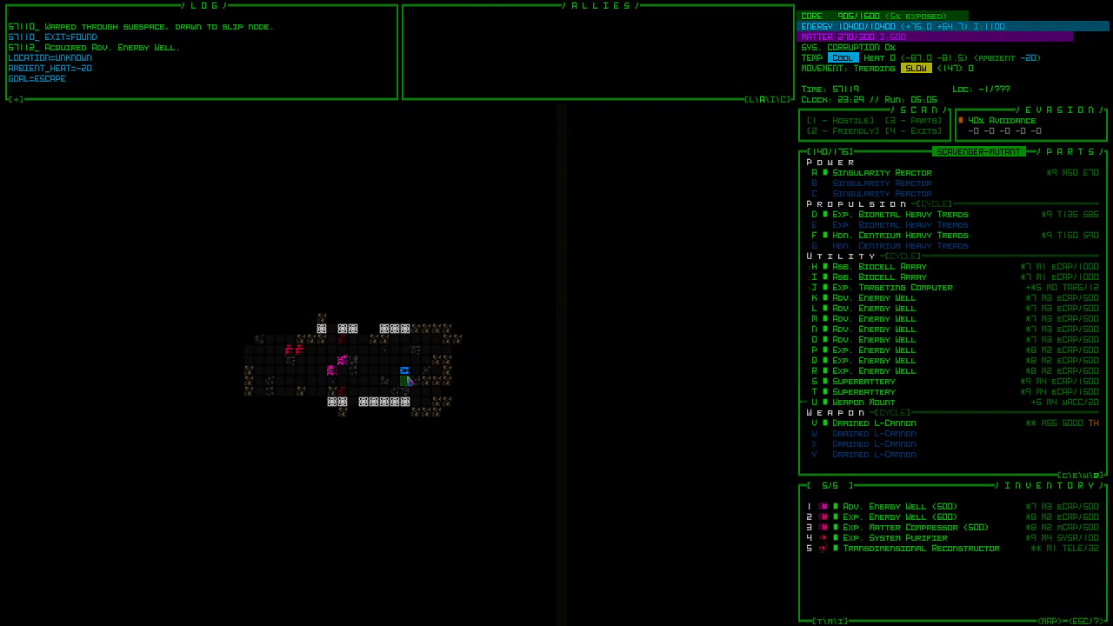
- Pass turns through the Architect's taunt, show part Integrity bars, and pan the map
click(407, 380)
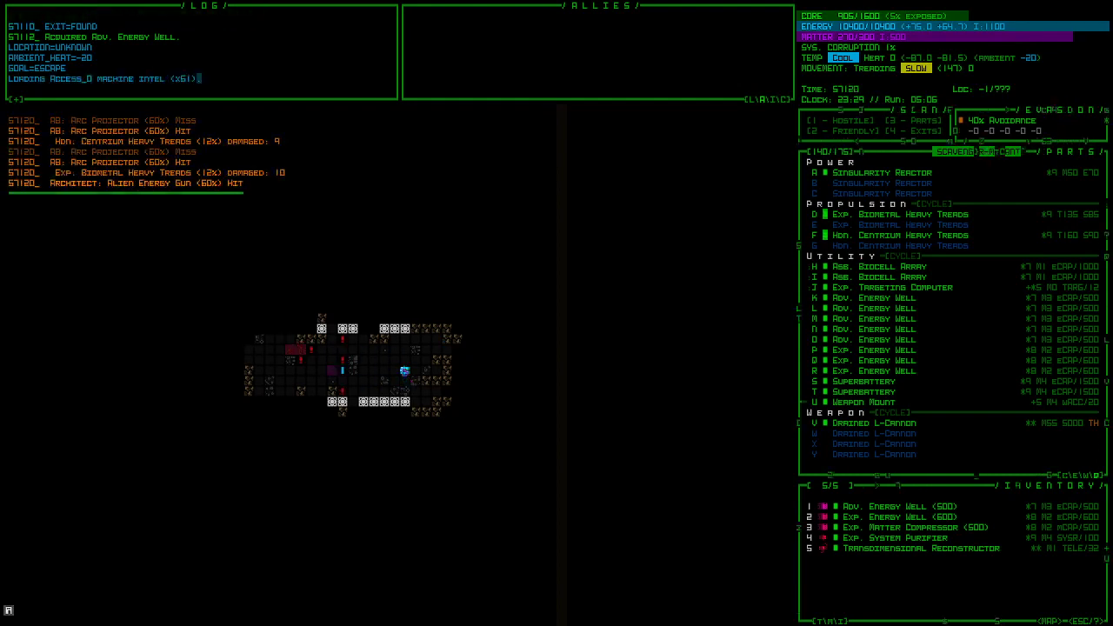
click(492, 368)
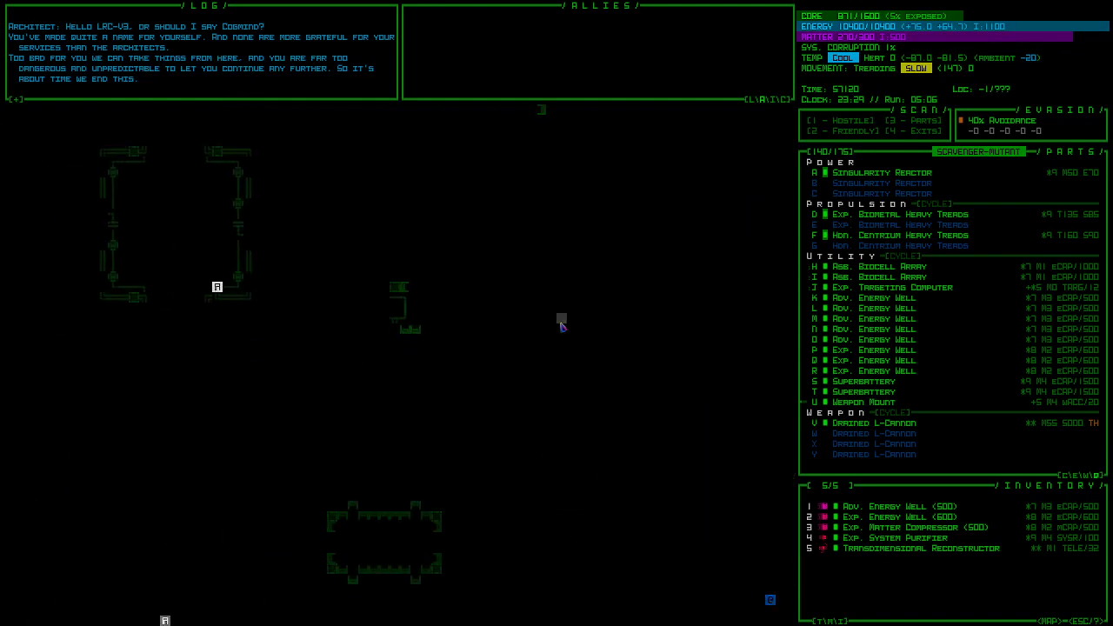
key(space)
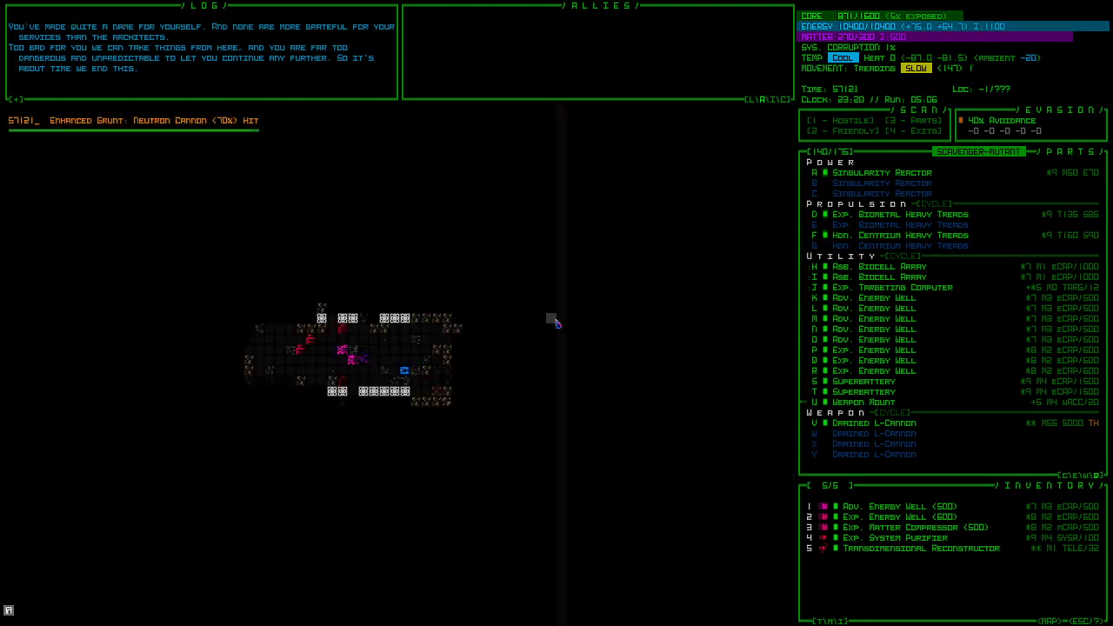
key(space)
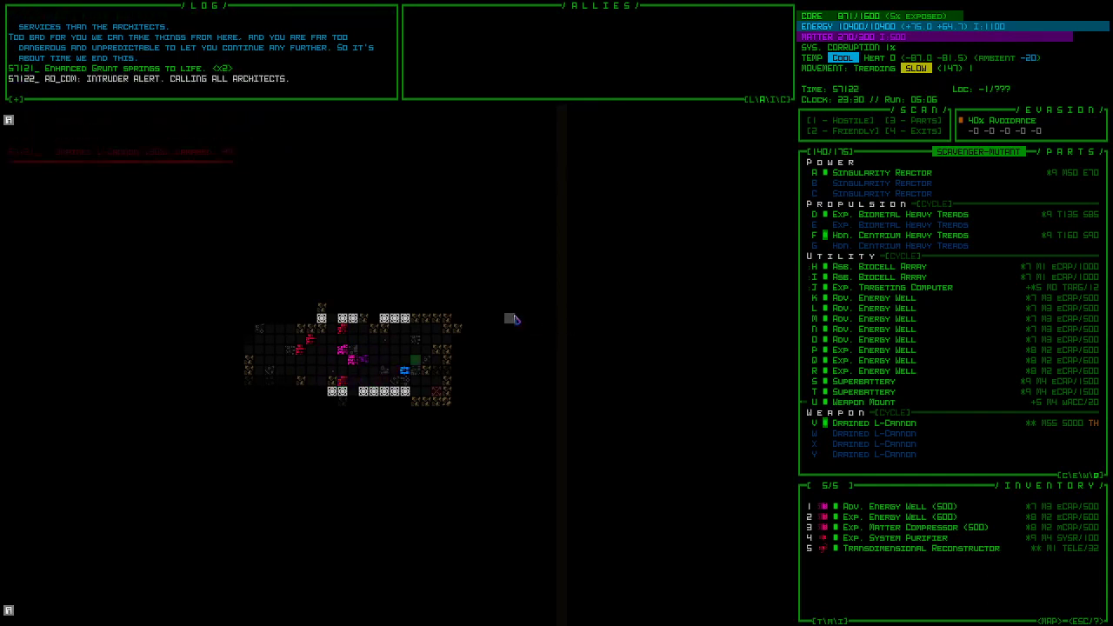
key(Tab)
key(Tab)
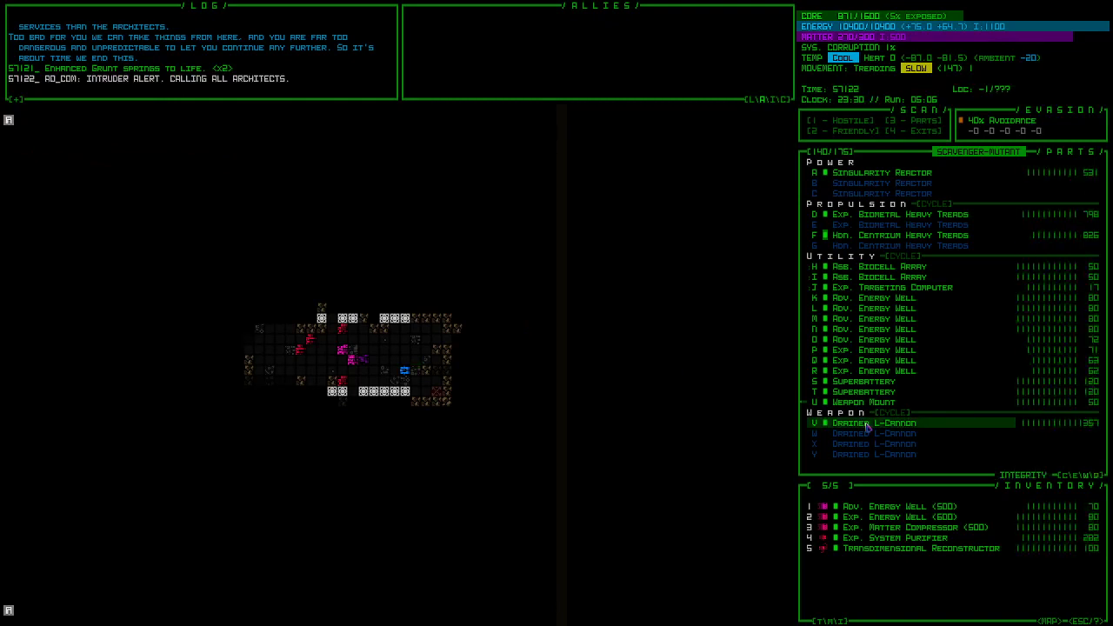
drag(348, 357, 261, 521)
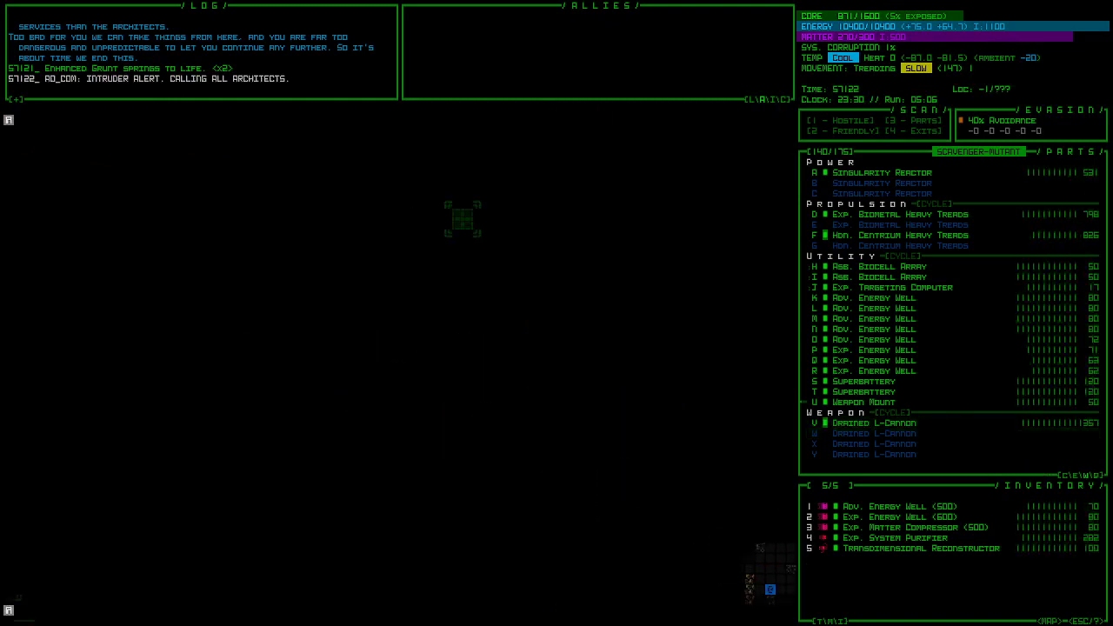
- Wait a turn, pan the map, and switch to keyboard-driven map inspection
key(KP_5)
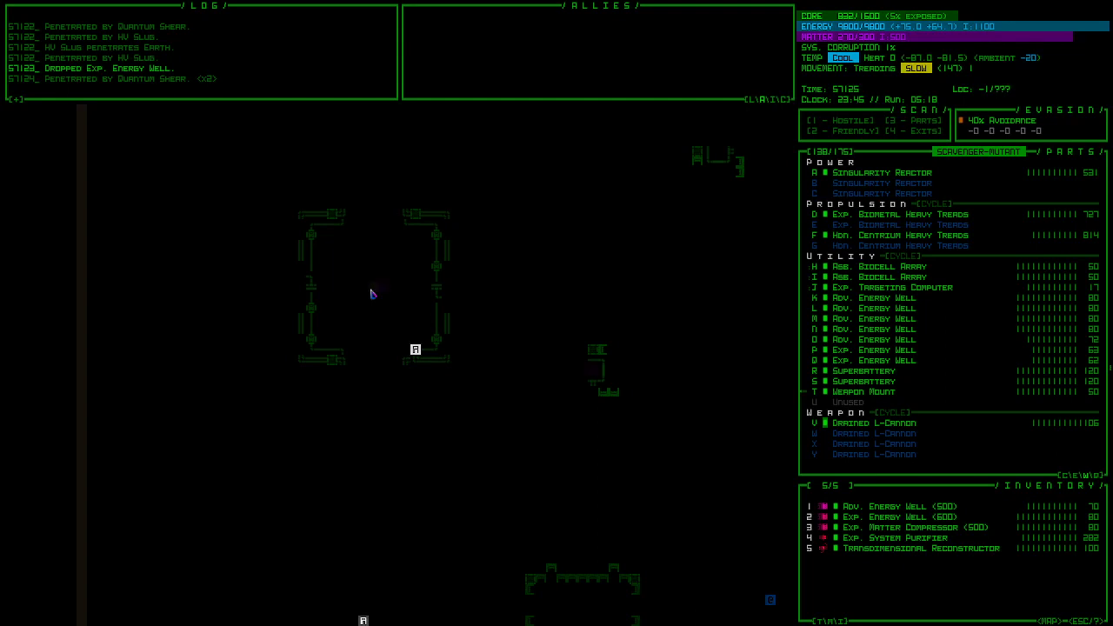
mouse_move(370, 294)
mouse_down()
mouse_move(417, 435)
mouse_move(539, 391)
mouse_up()
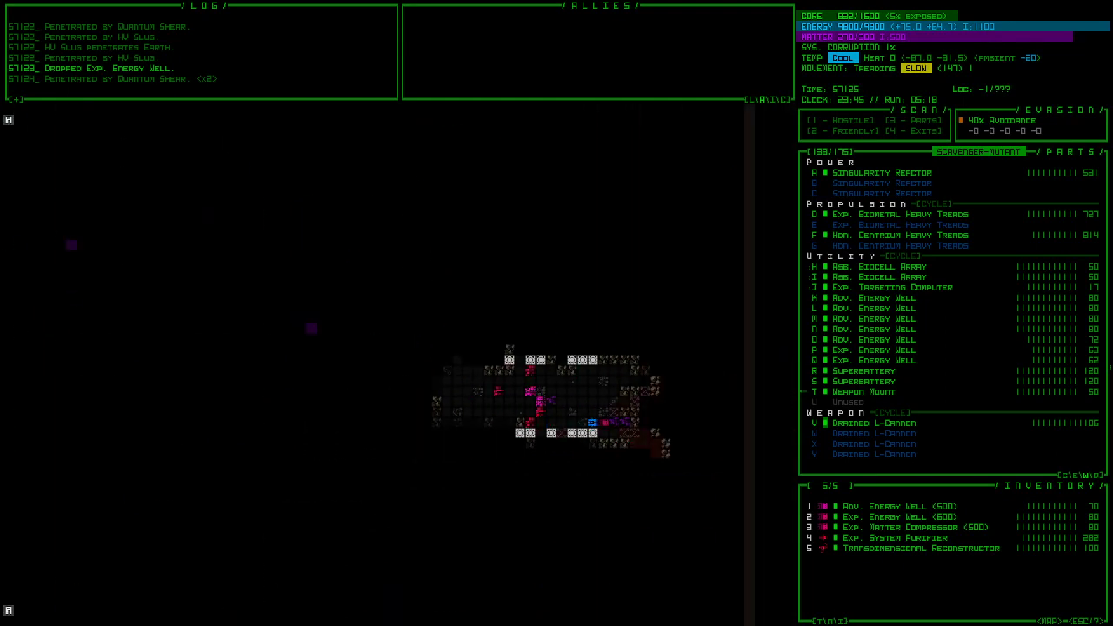
key(F2)
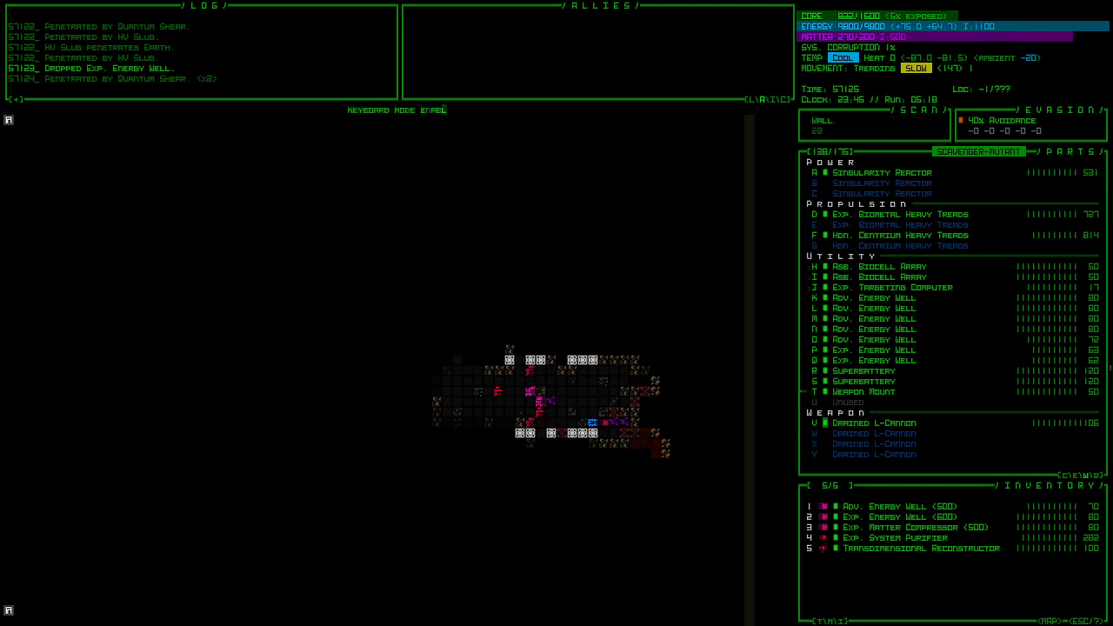
key(Tab)
- Aim the cannon about 157 cells out toward the Architect and start a map comment
key(f)
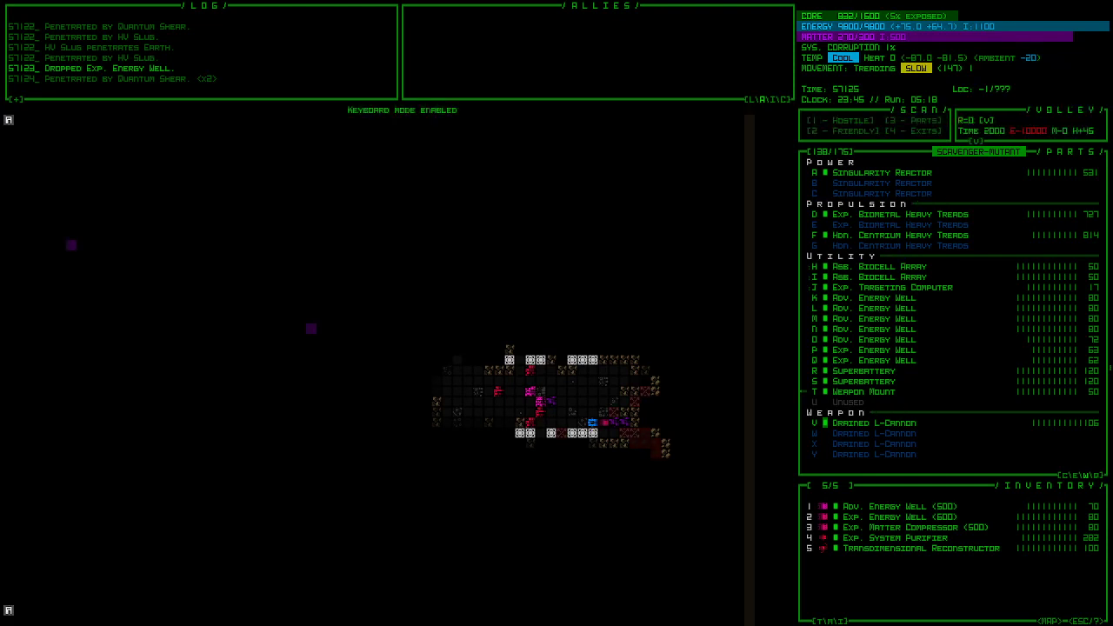
key(Right)
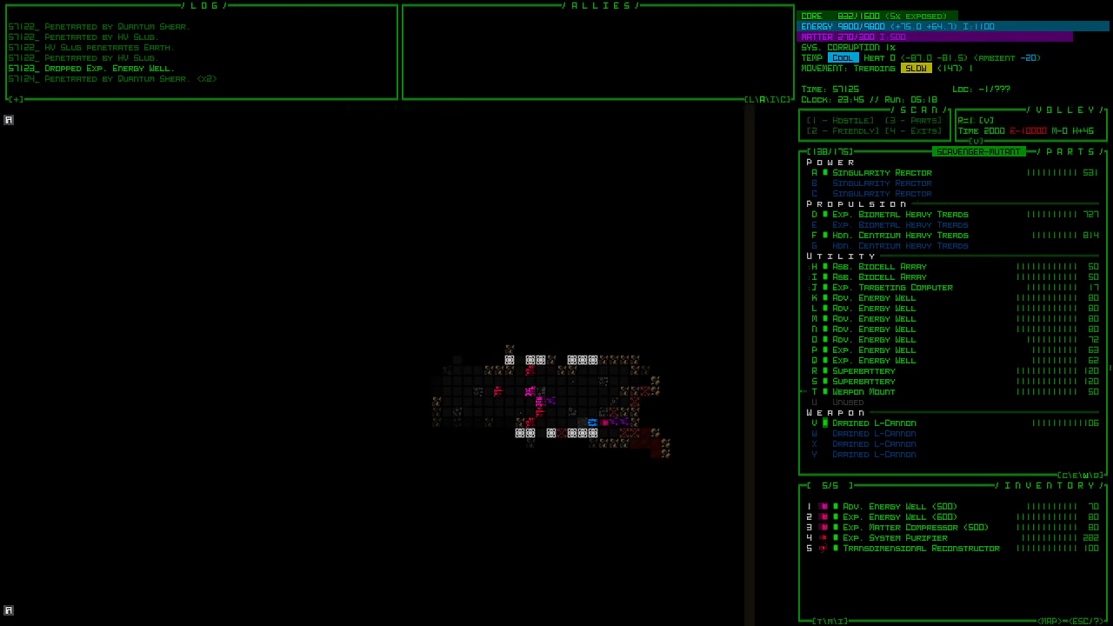
key(Right)
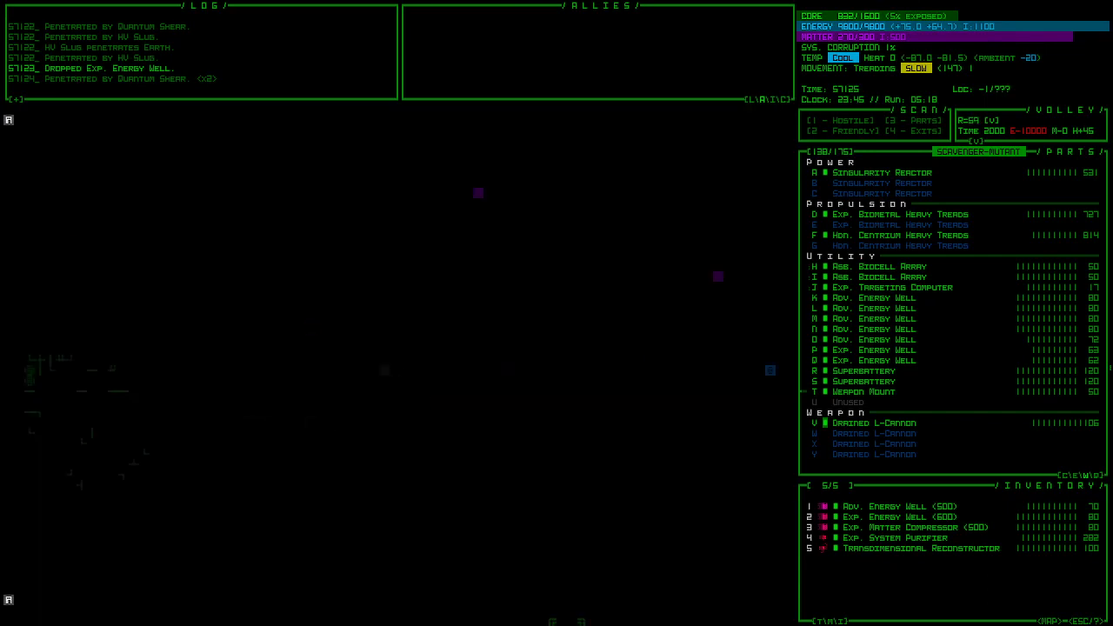
key(Right)
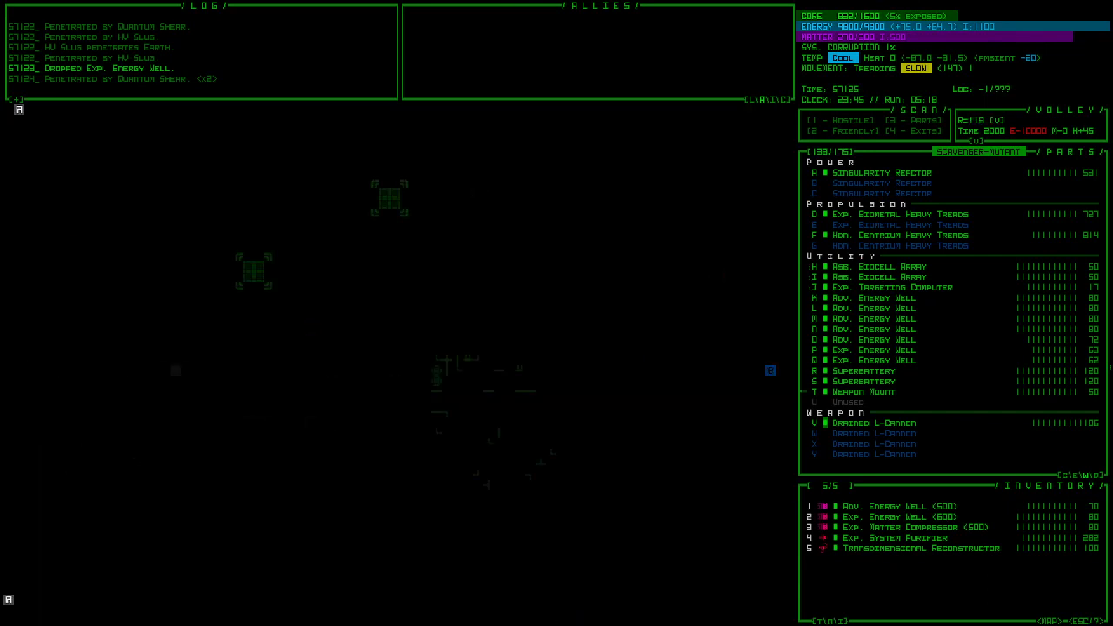
key(Right)
key(Right)
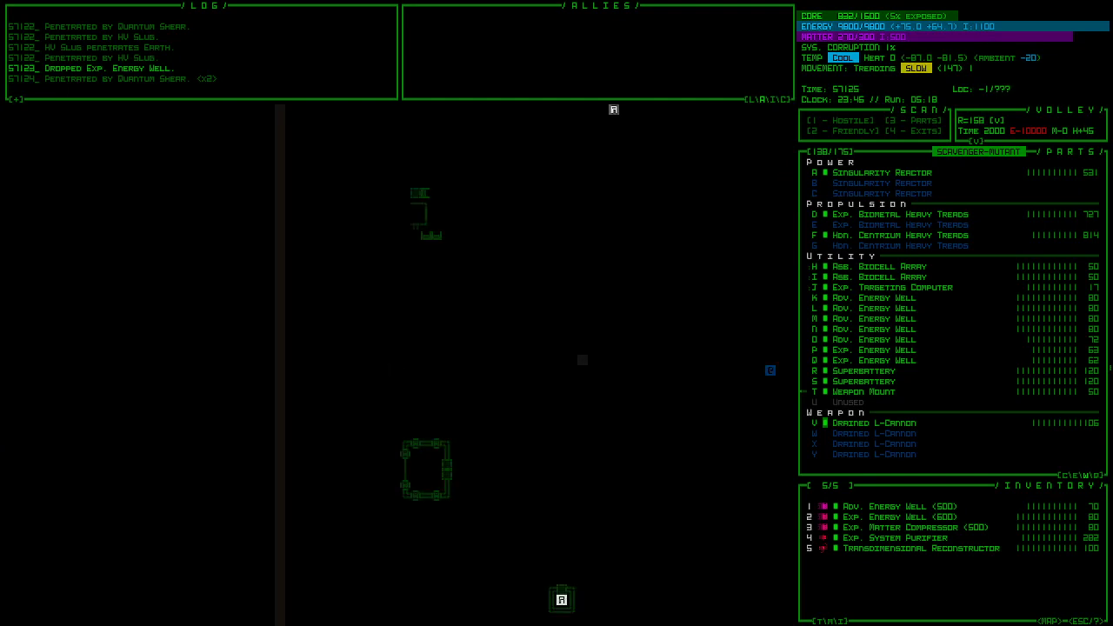
key(Right)
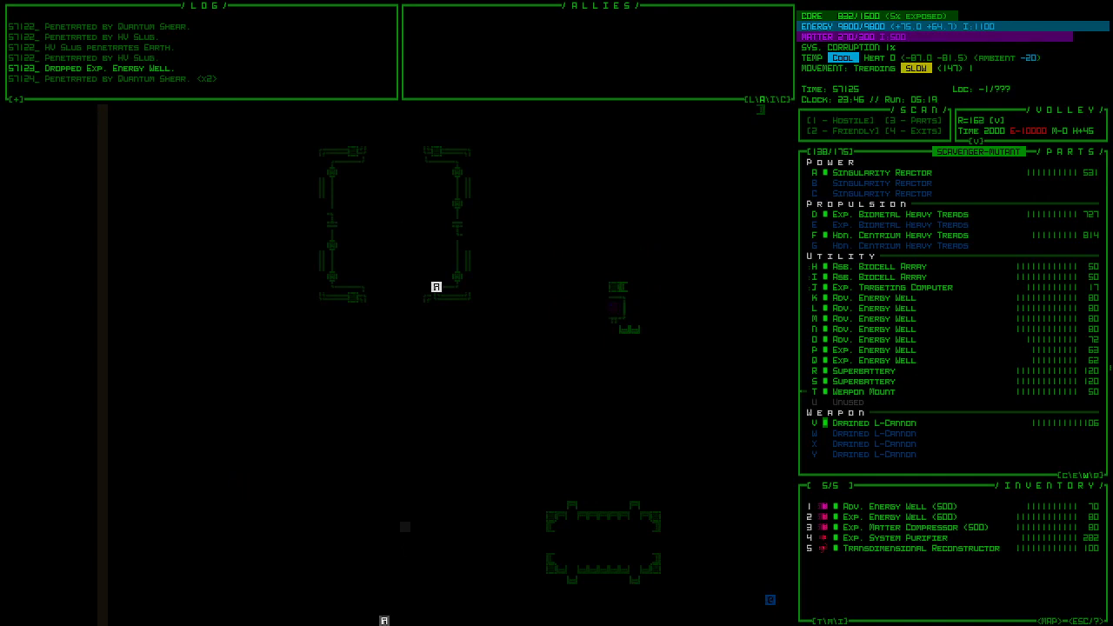
key(Up)
key(Up)
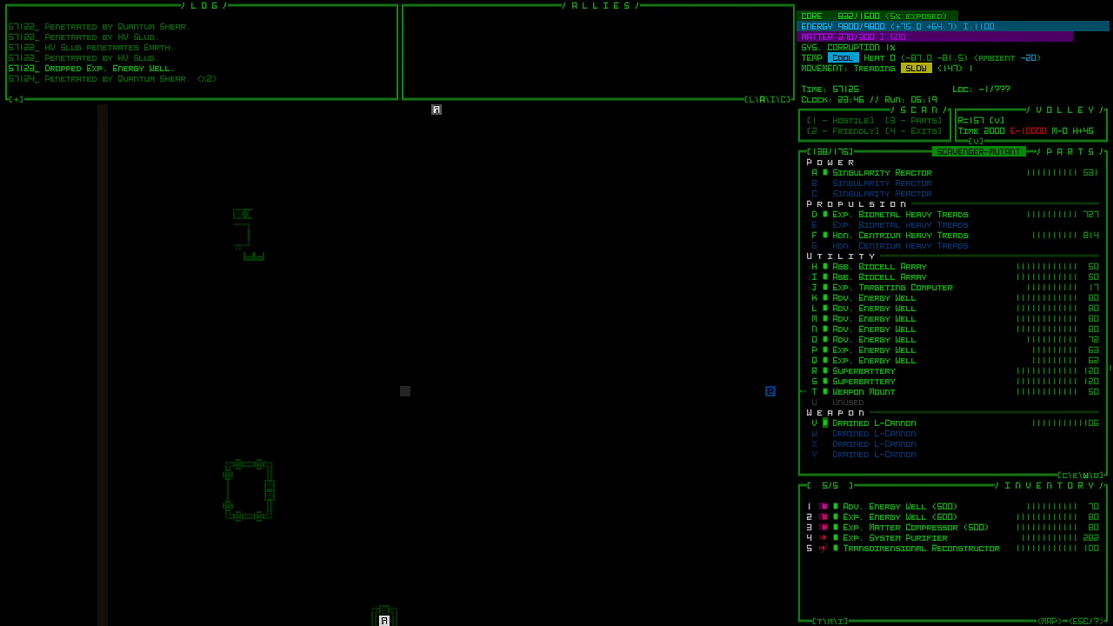
key(c)
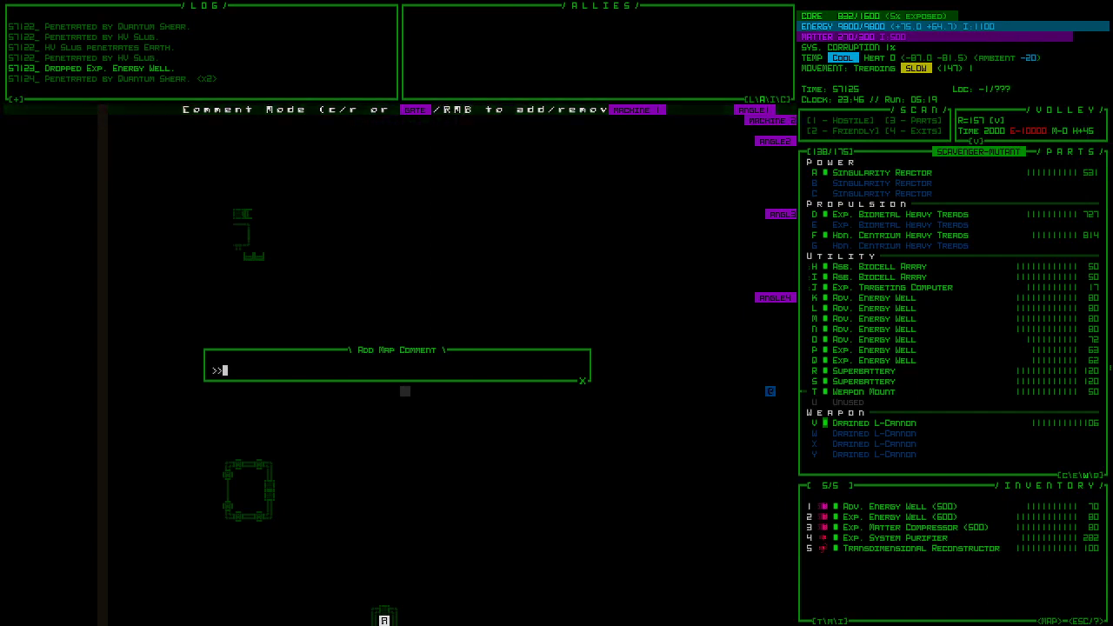
text(f)
text( tgle)
- Label the aim point FIRST TRIANGLE, rename GATE to SECOND TRIANGLE, and return to the robot
key(Return)
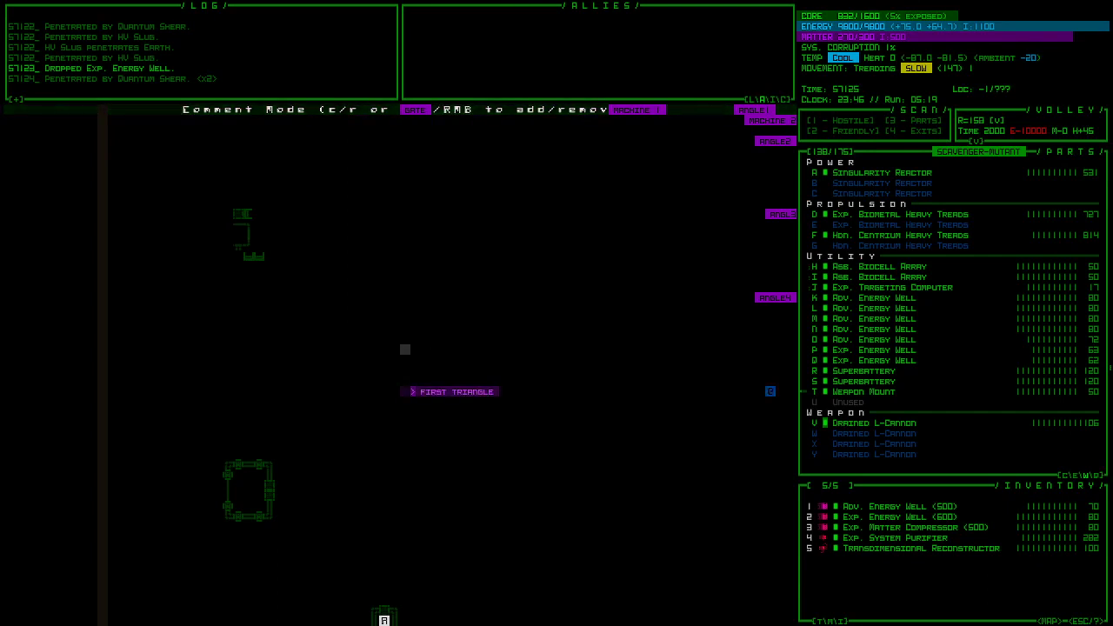
scroll(404, 203, up, 3)
scroll(404, 161, up, 3)
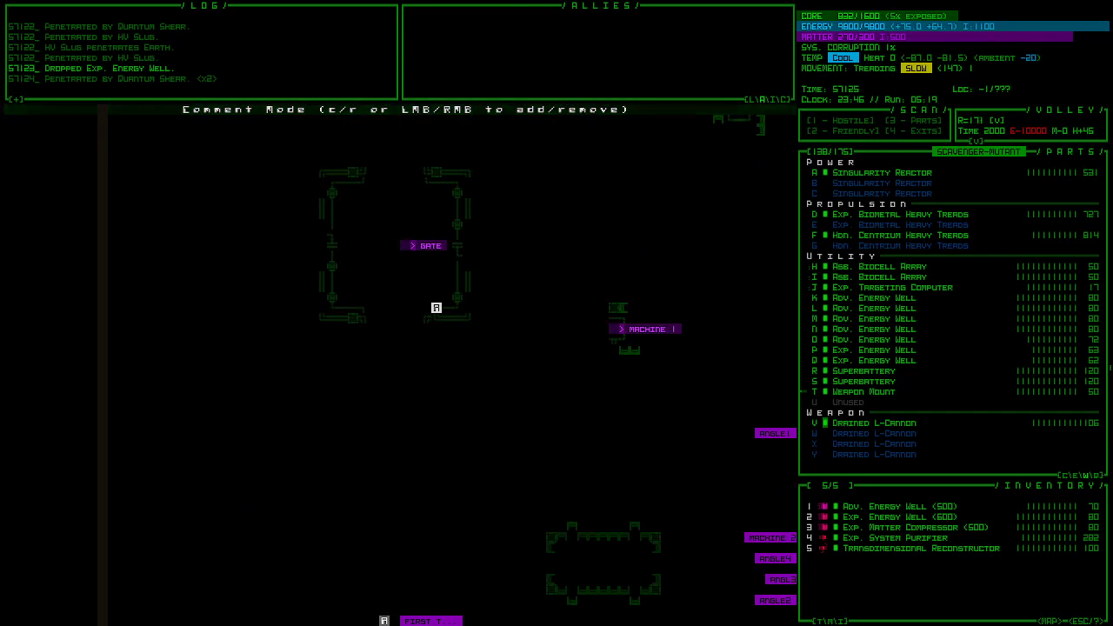
key(c)
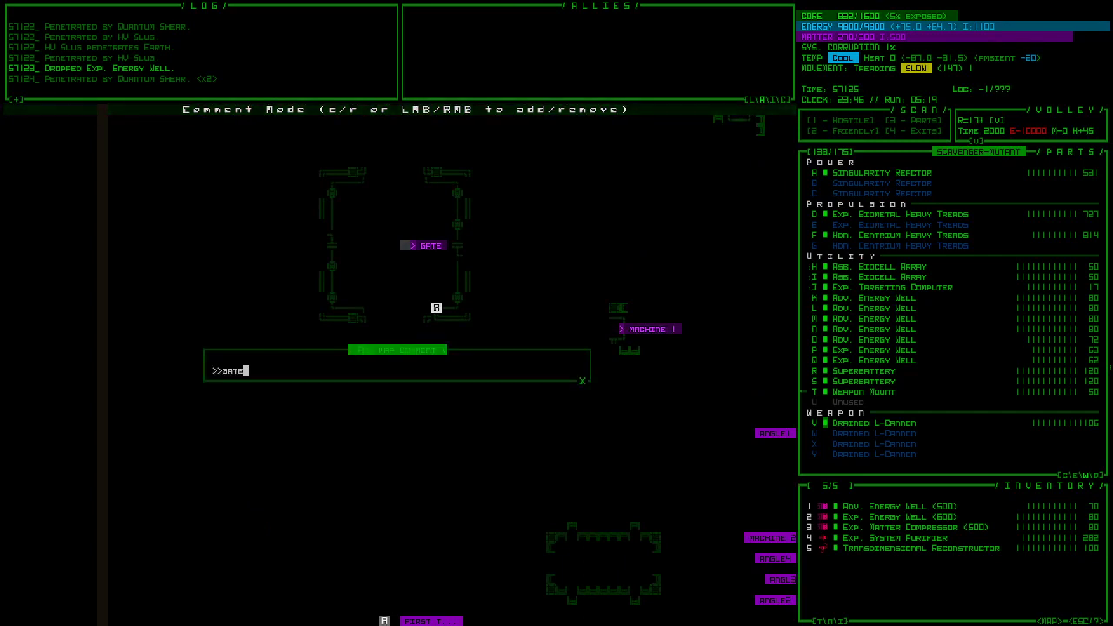
key(BackSpace)
key(BackSpace)
key(BackSpace)
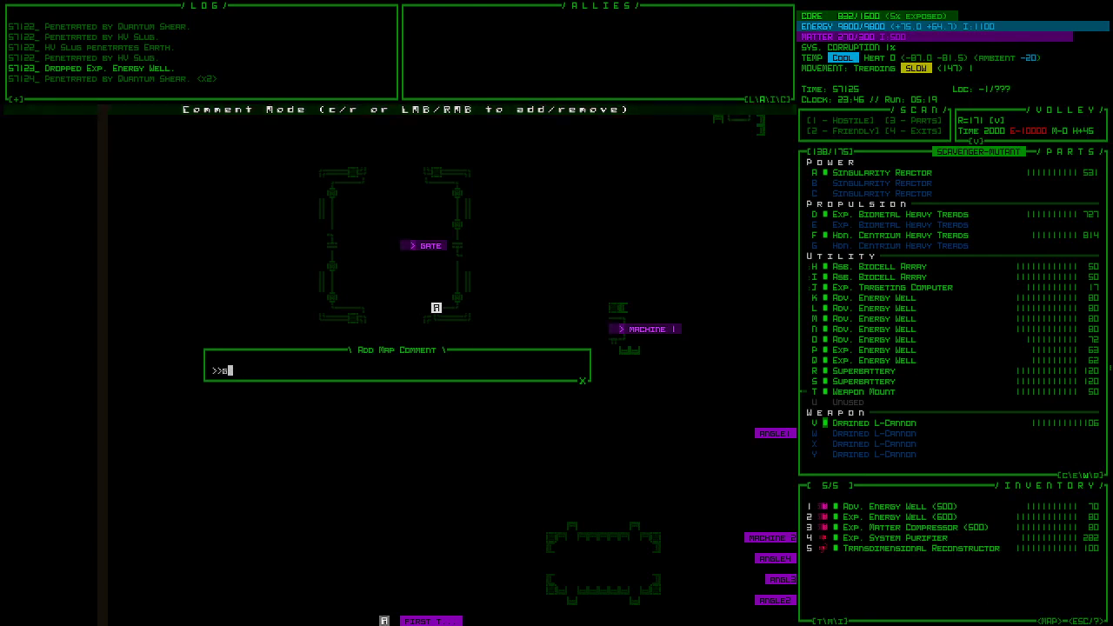
text(seIANGLE)
key(Return)
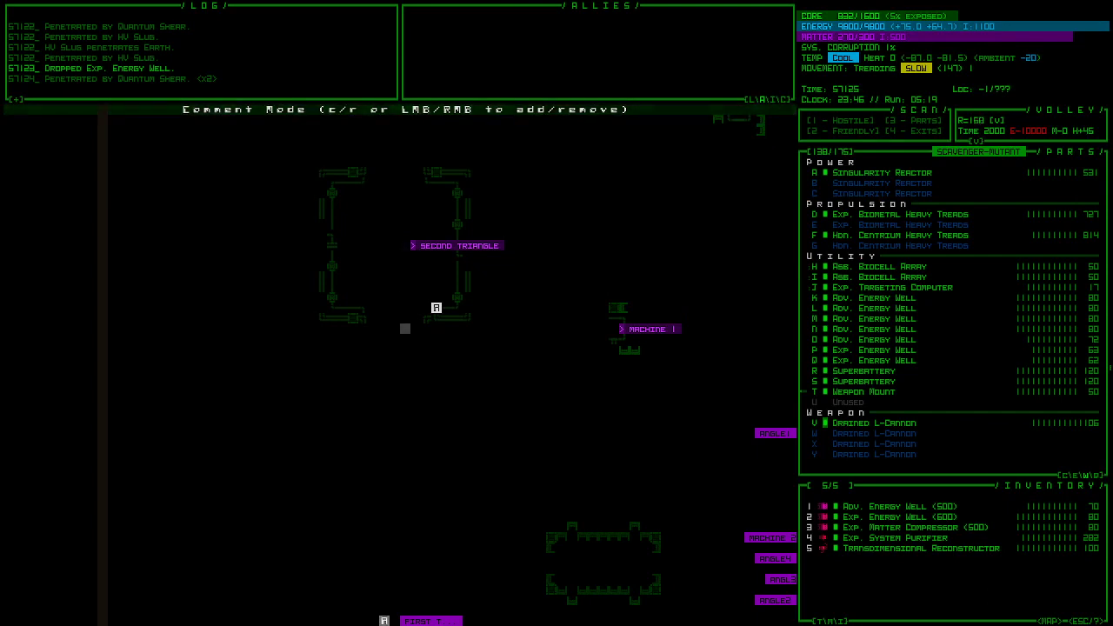
scroll(437, 307, down, 5)
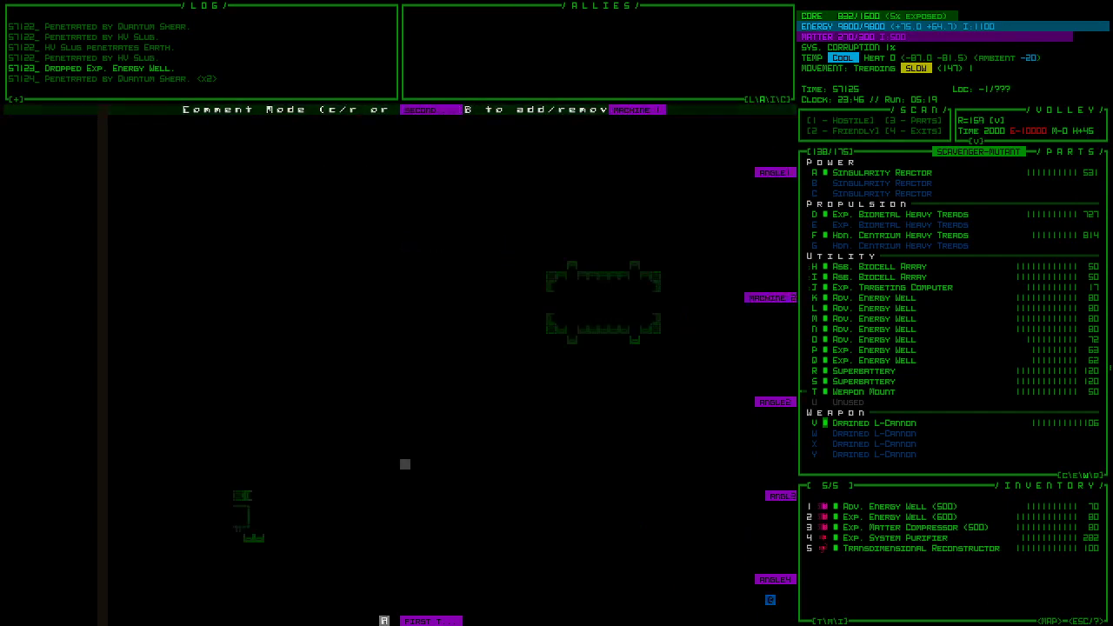
scroll(405, 495, down, 5)
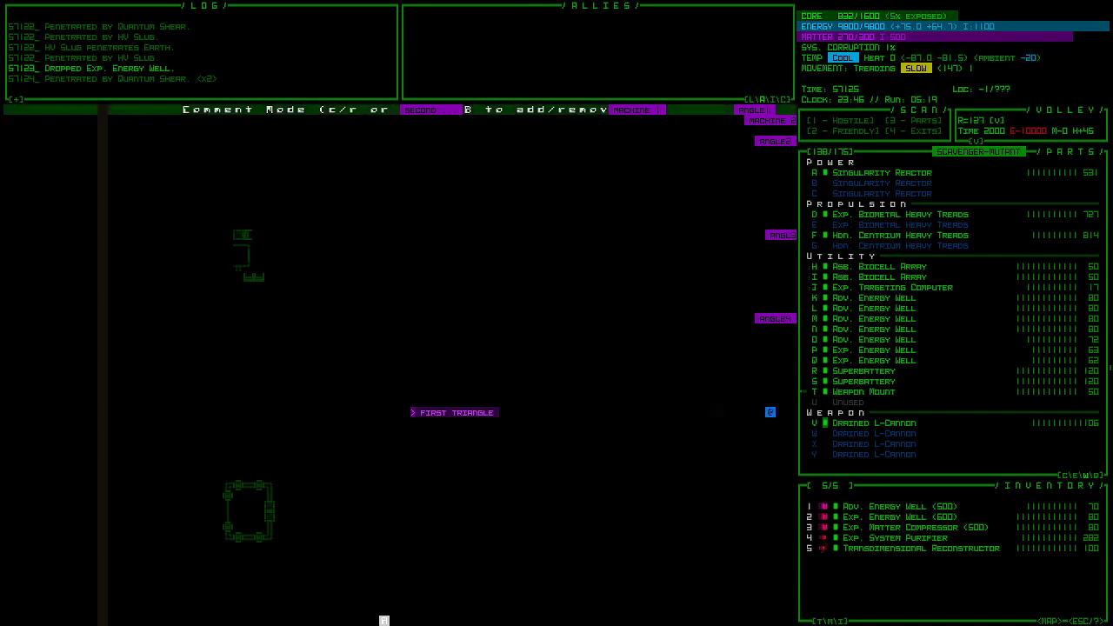
scroll(405, 348, up, 5)
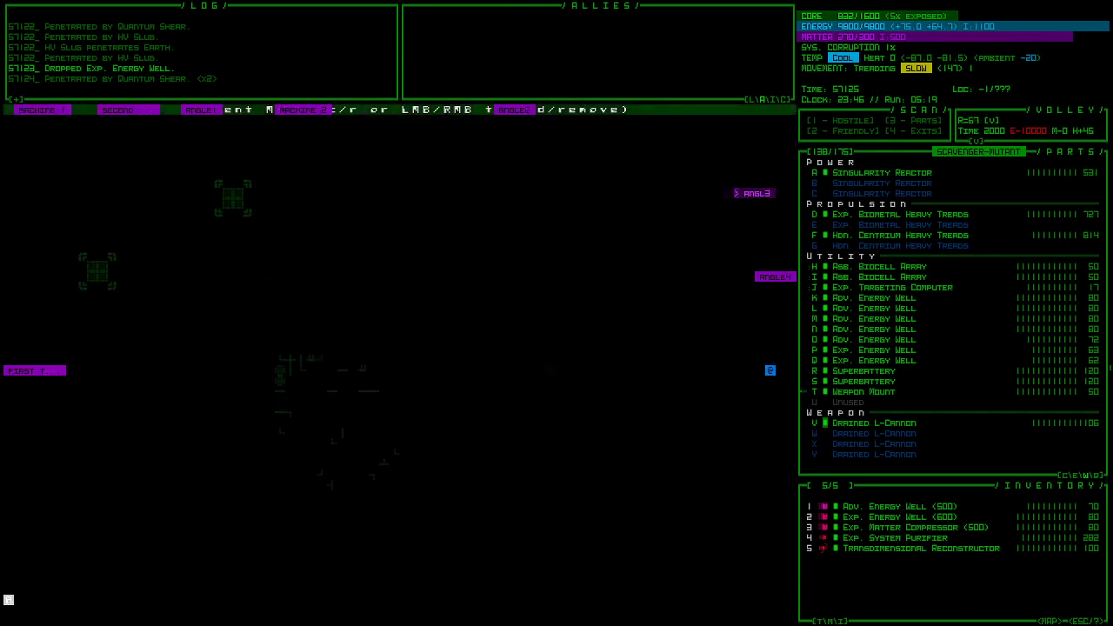
key(Return)
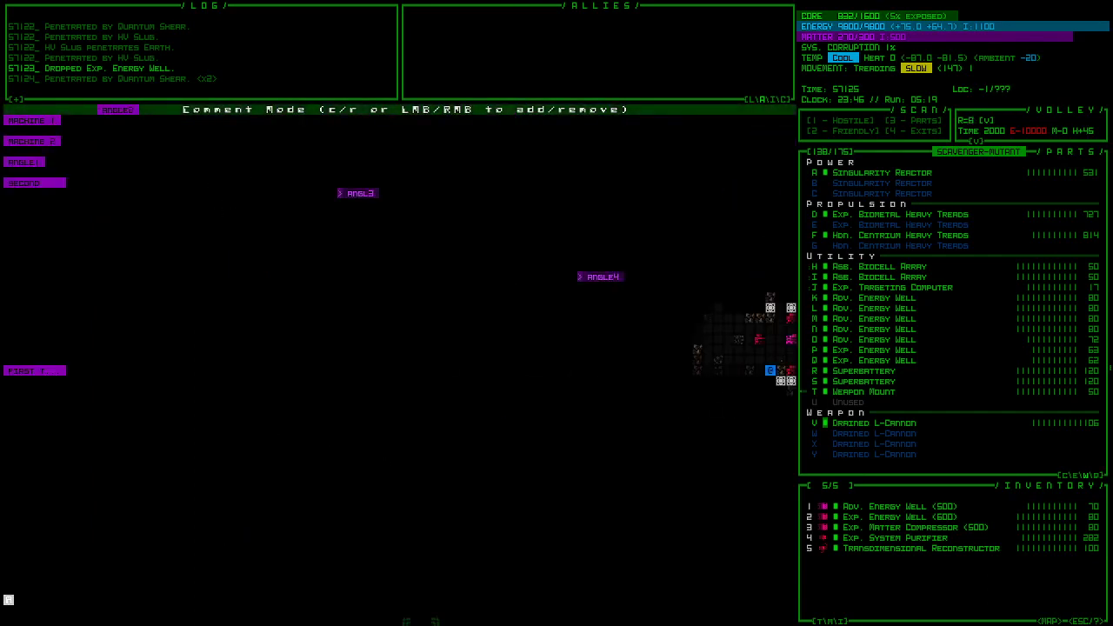
scroll(557, 348, left, 5)
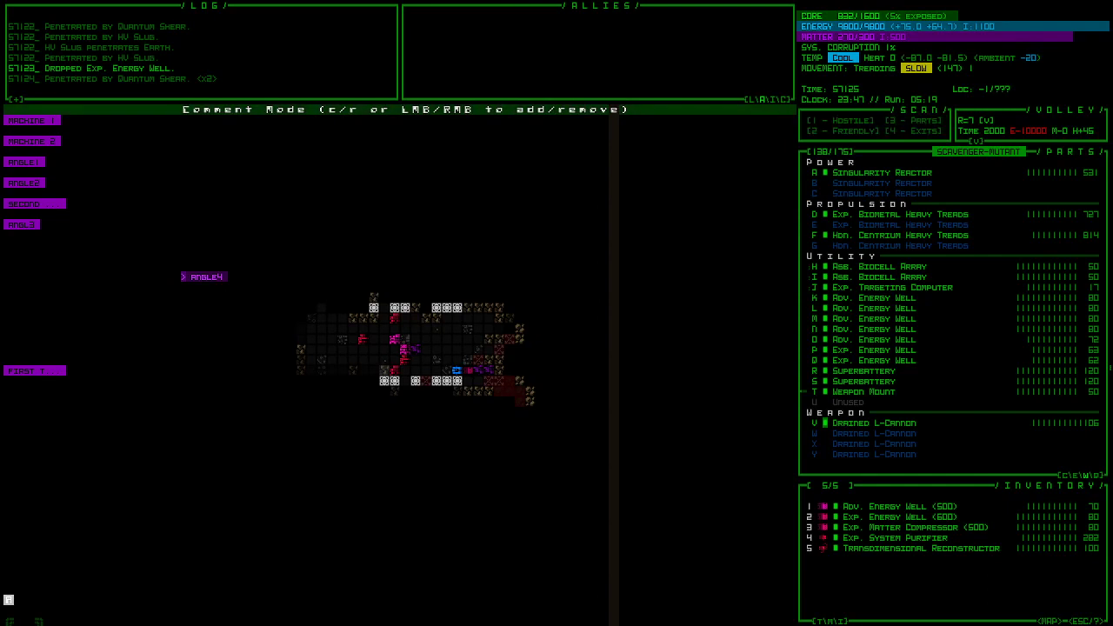
- Leave comment mode and sweep the aim cursor far west onto the FIRST TRIANGLE spot
key(Escape)
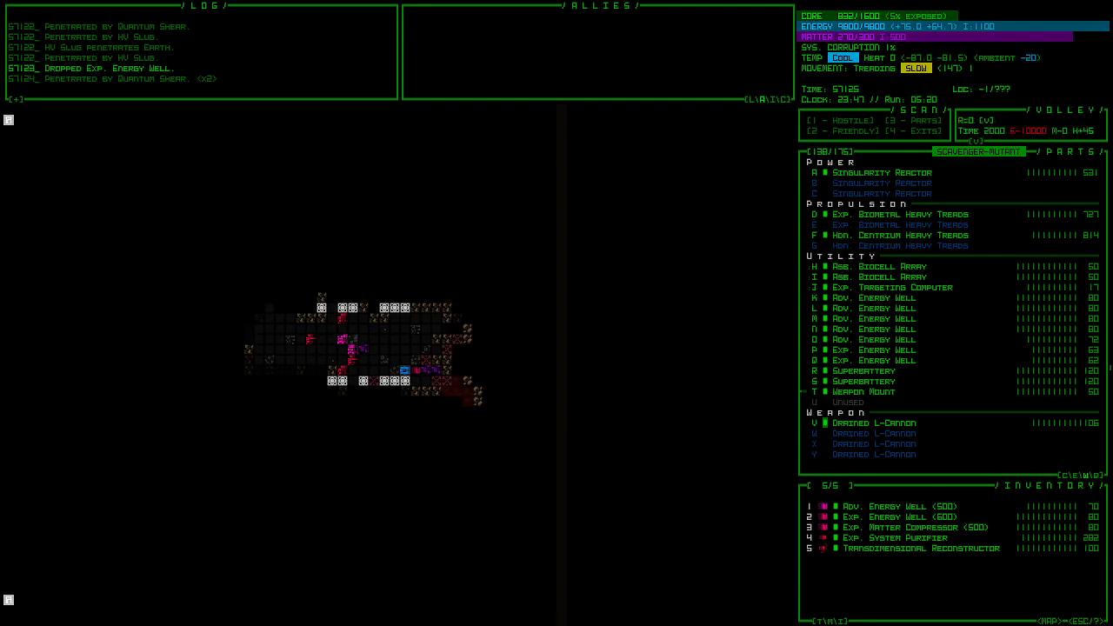
key(Left)
key(Left)
key(Left)
key(Left)
key(Left)
key(Left)
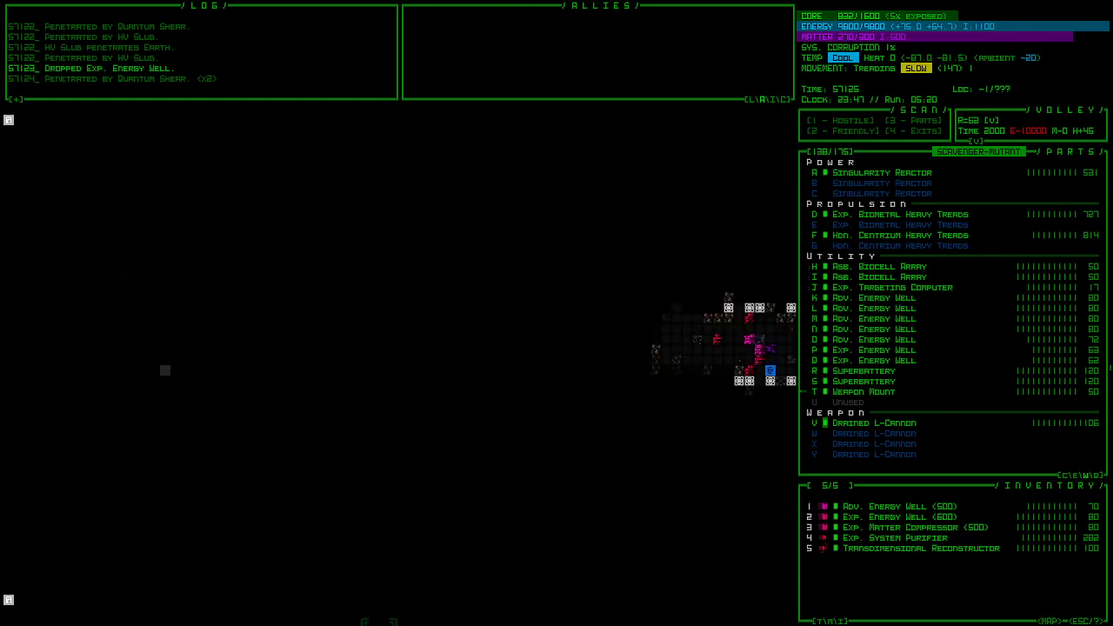
key(Left)
key(Left)
key(Left)
key(Left)
key(Left)
key(Left)
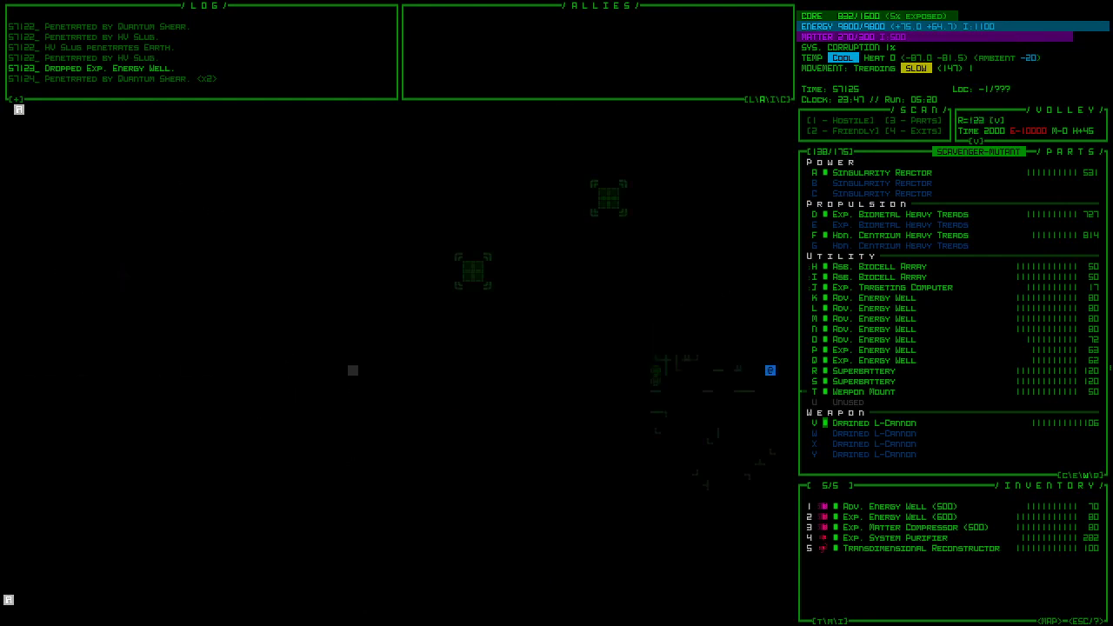
key(Left)
key(Left)
key(Left)
key(Left)
key(Left)
key(Left)
key(Right)
key(Right)
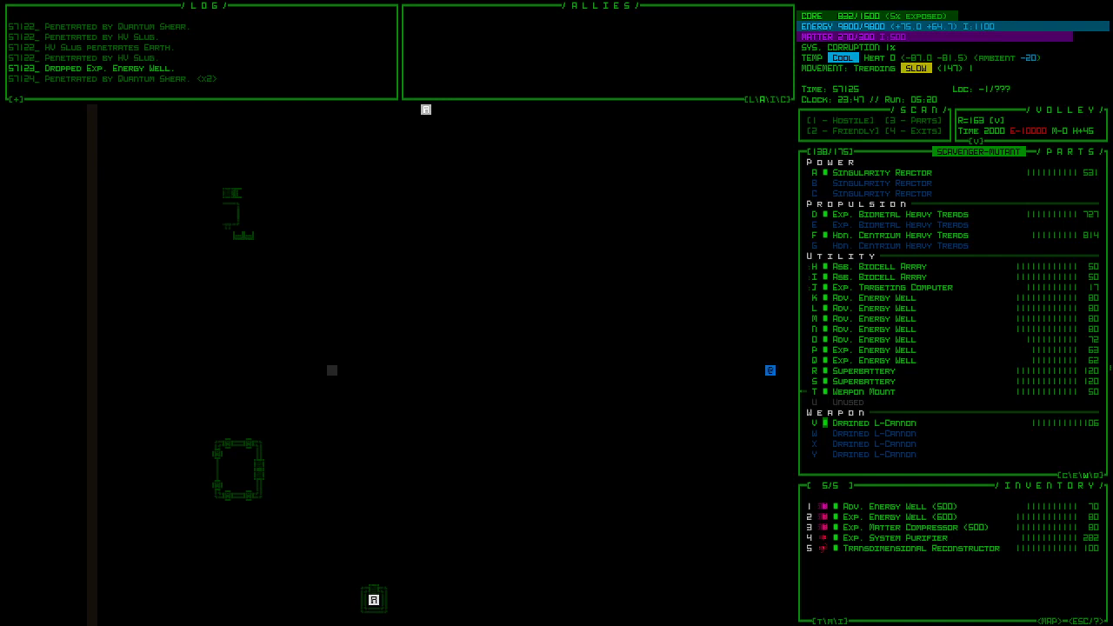
key(Right)
key(Right)
key(Right)
key(Right)
key(Right)
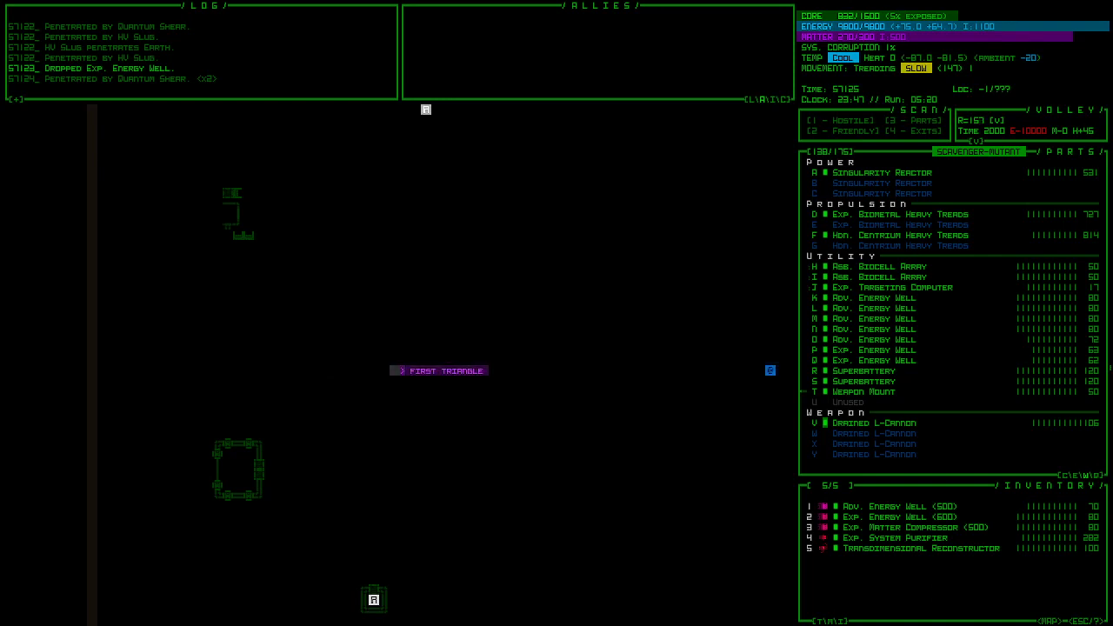
key(Down)
key(Down)
key(Down)
key(Down)
key(Down)
key(Down)
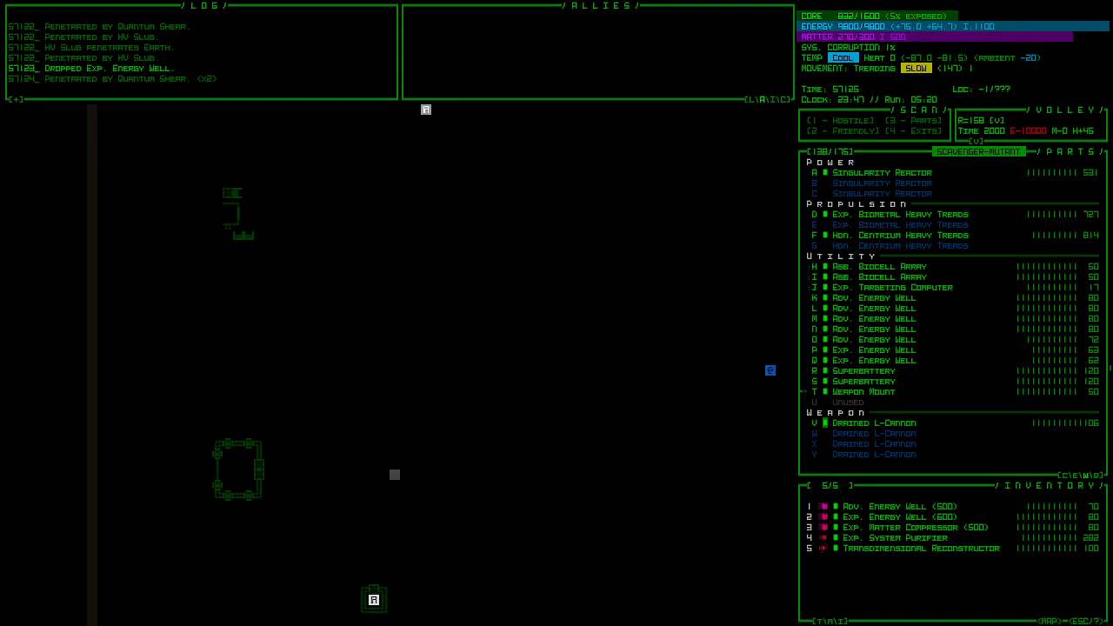
- Cancel the long-range aim, returning the view to the robot's explored area
key(z)
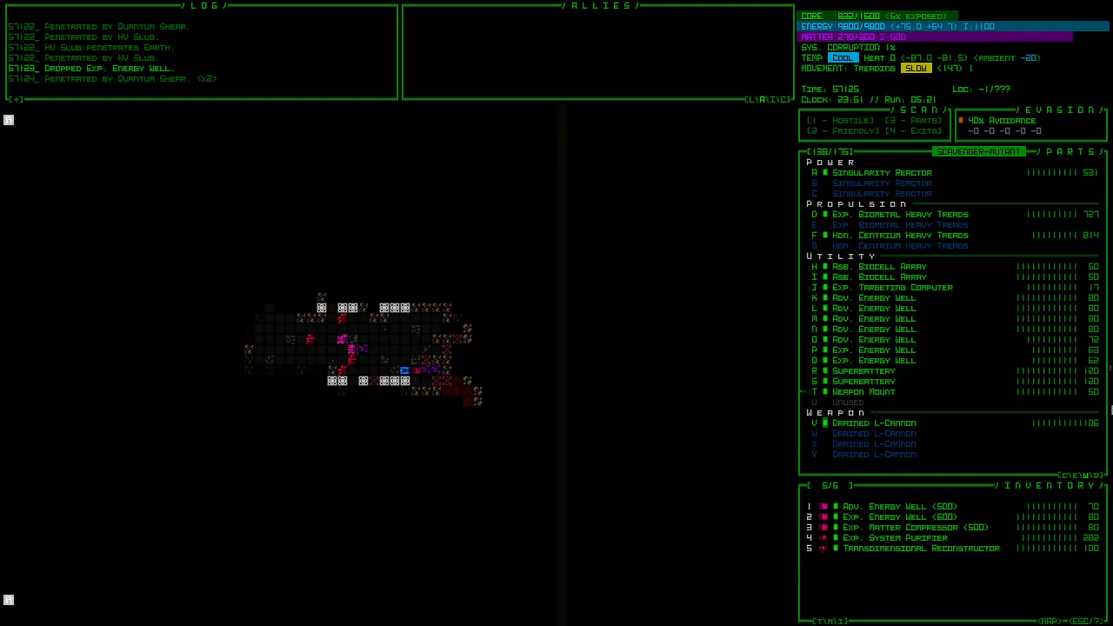
- Sweep the aim point west and north toward the distant northwest structure
key(Left)
key(Left)
key(Left)
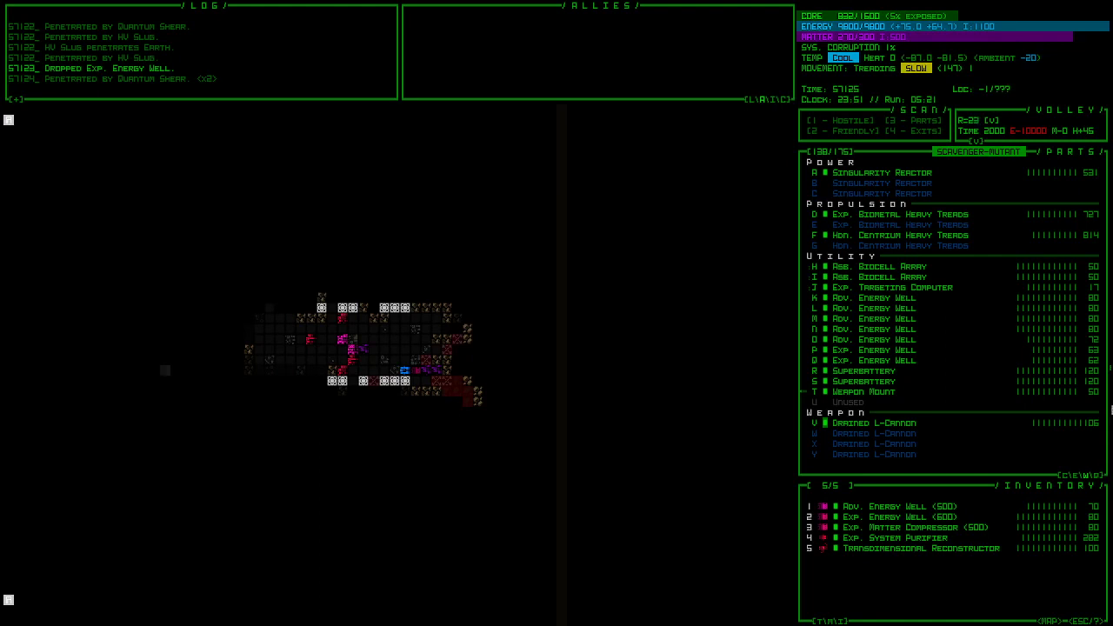
key(Left)
key(Left)
key(Left)
key(Left)
key(Left)
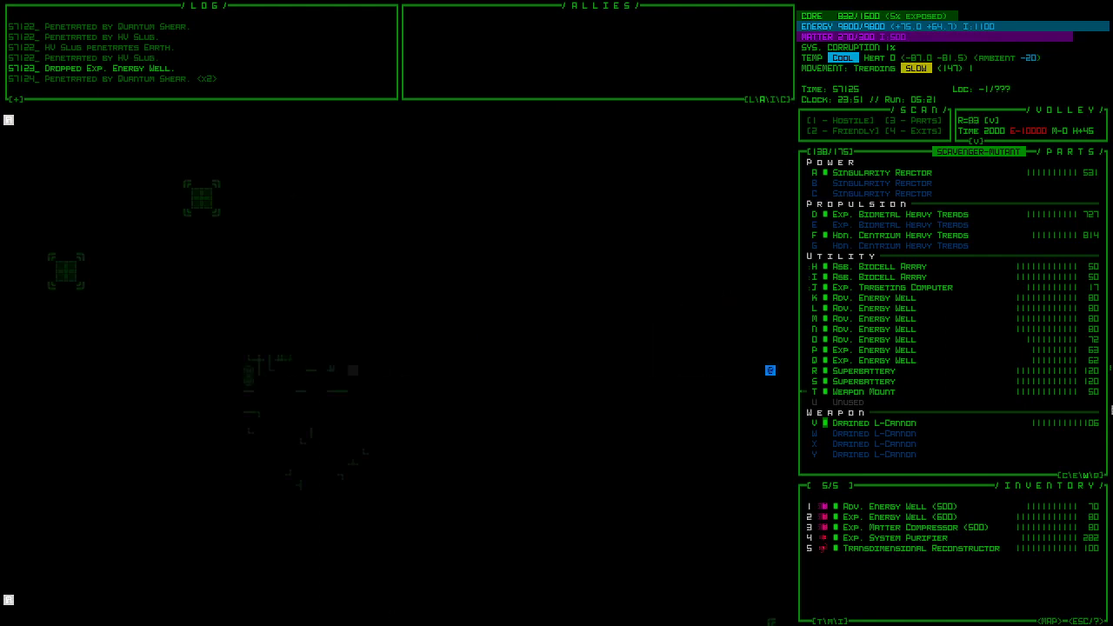
key(Left)
key(Left)
key(Left)
key(Left)
key(Left)
key(Left)
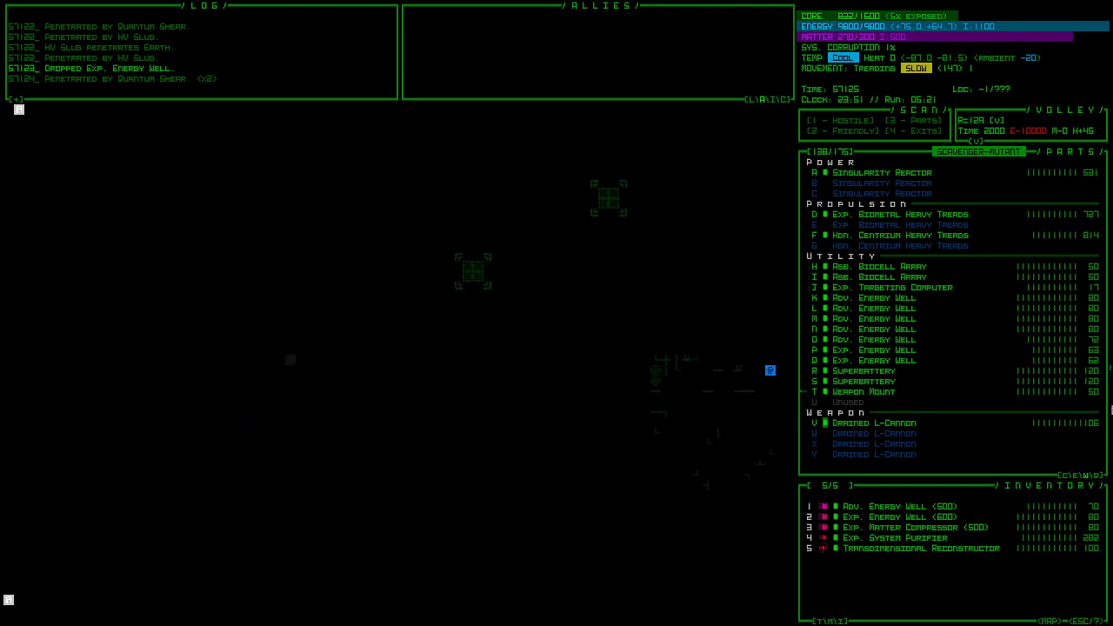
key(Up)
key(Up)
key(Up)
key(Up)
key(Up)
key(Up)
key(Up)
key(Up)
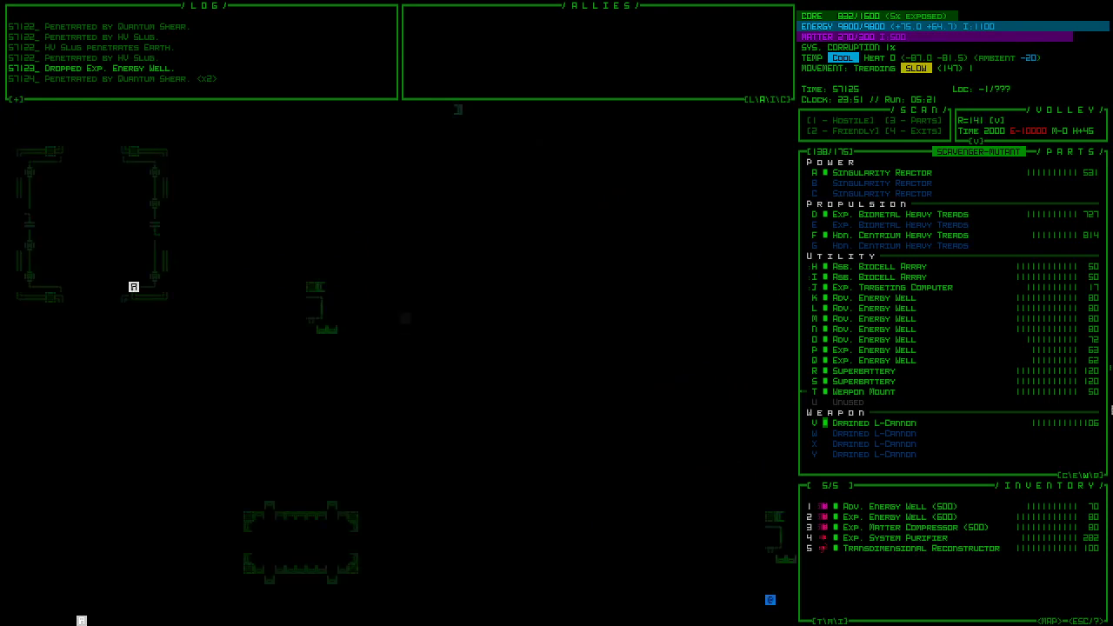
key(Left)
key(Left)
key(Left)
key(Left)
key(Left)
key(Right)
key(Right)
key(Up)
key(Up)
key(Up)
key(Up)
key(Up)
key(Up)
key(Up)
key(Up)
key(Up)
key(Up)
key(Up)
key(Up)
key(Up)
- Push the aim point further west, then cancel aiming and recenter on the robot
key(Left)
key(Left)
key(Left)
key(Left)
key(Left)
key(Left)
key(Left)
key(Left)
key(Left)
key(Left)
key(Left)
key(Left)
key(Left)
key(Left)
key(Return)
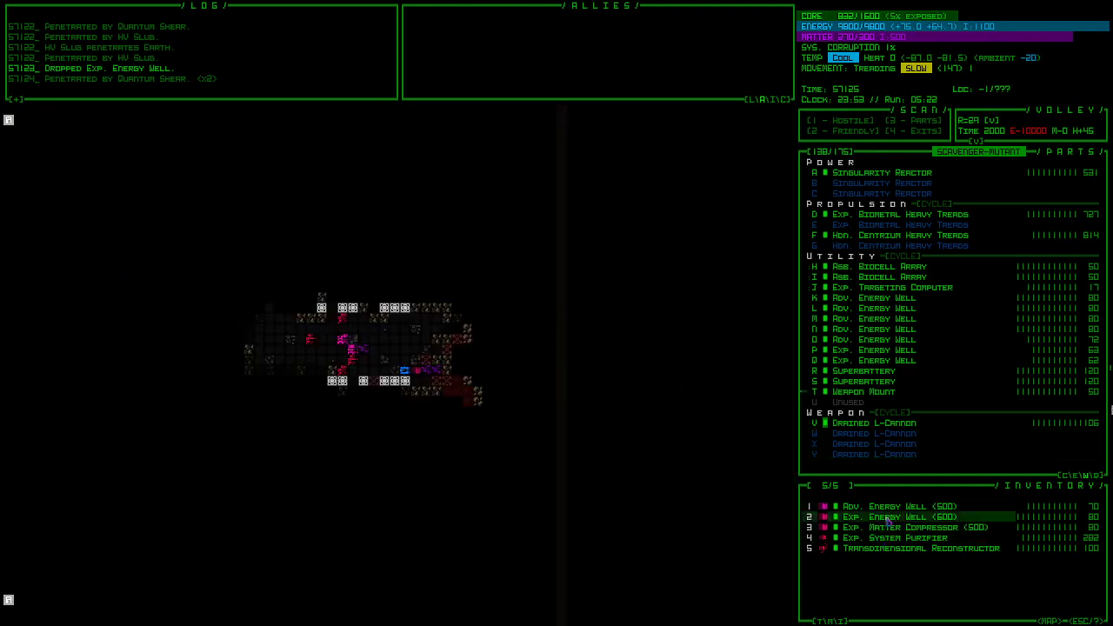
- Toggle siege on the Centrium and Biometal treads, then wait five turns until it activates
click(885, 237)
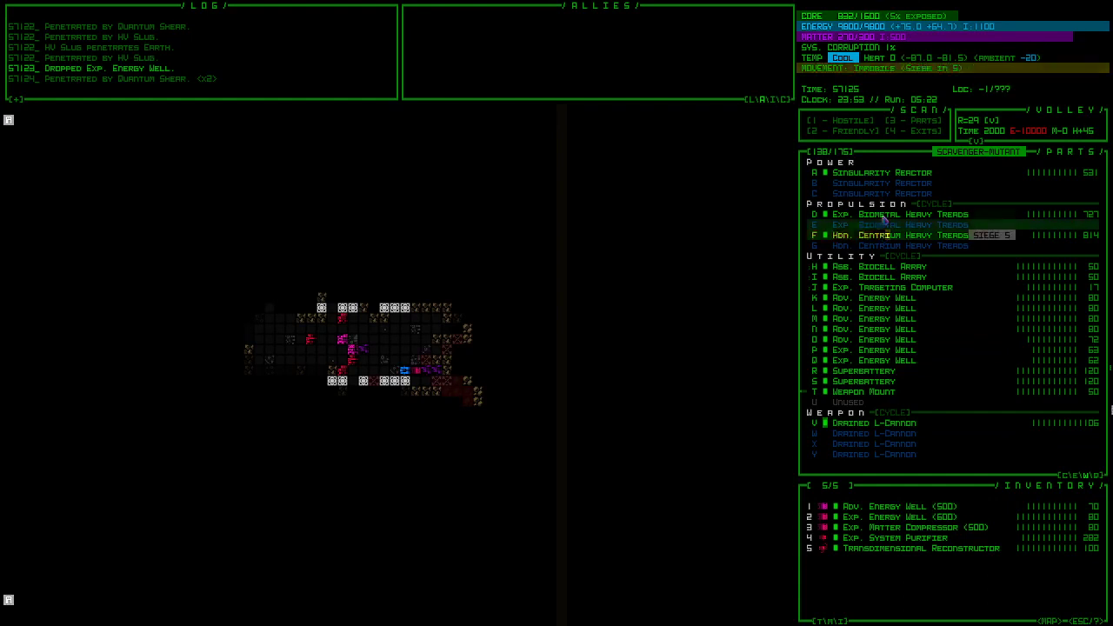
click(885, 215)
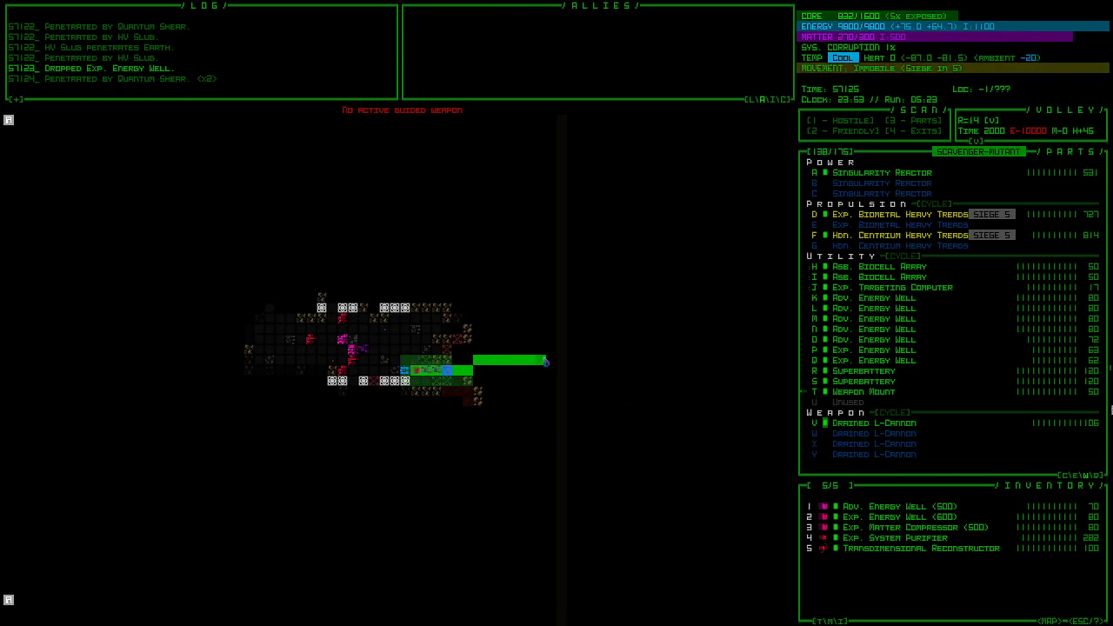
click(461, 391)
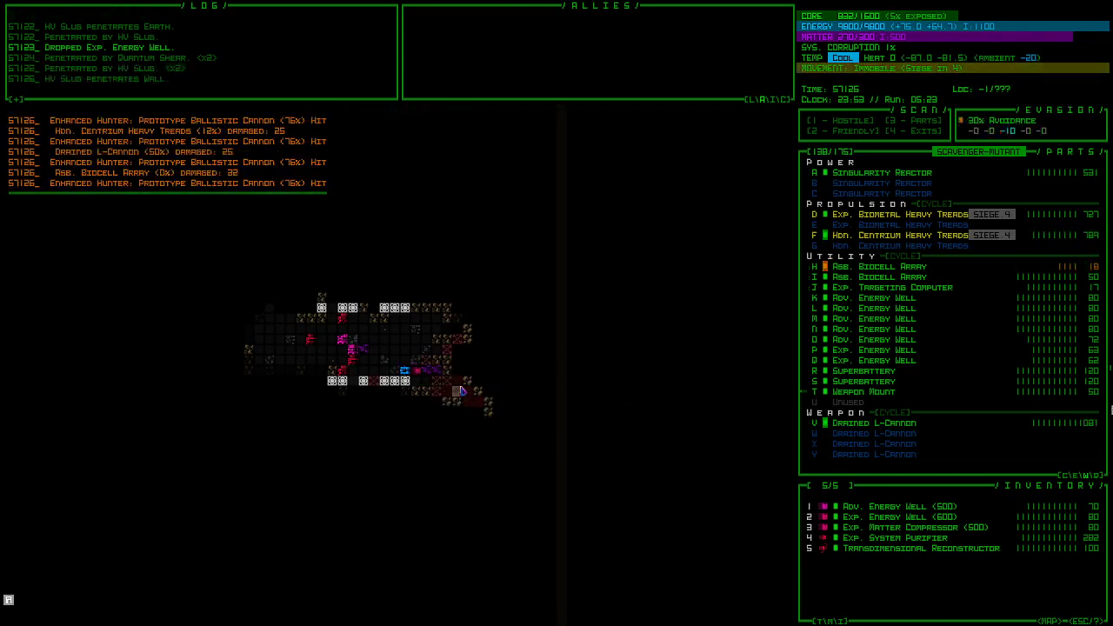
click(462, 391)
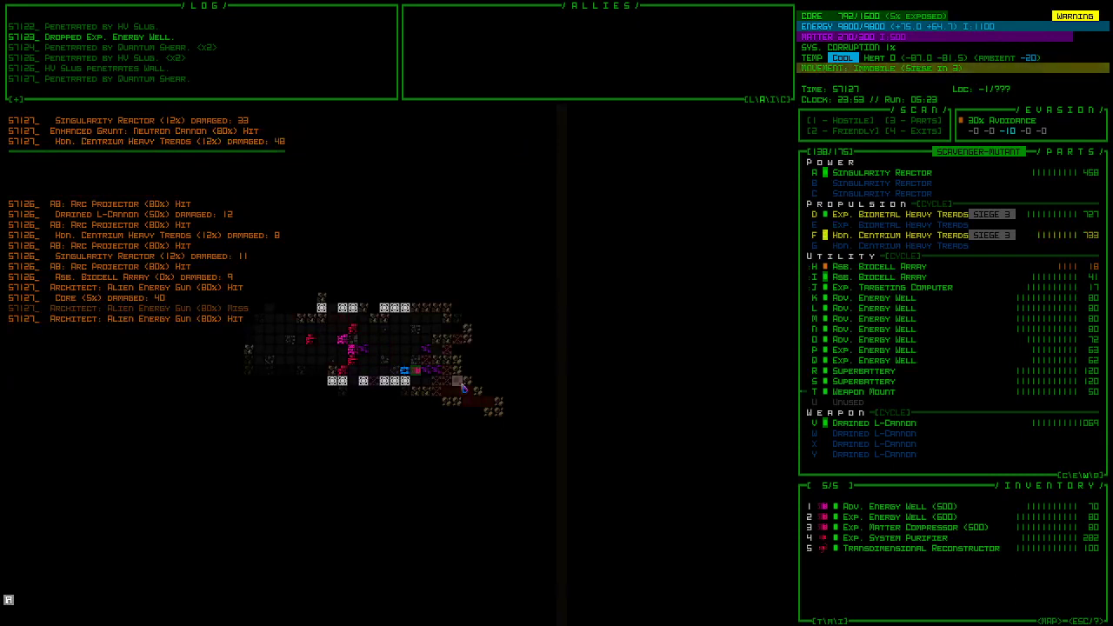
click(464, 388)
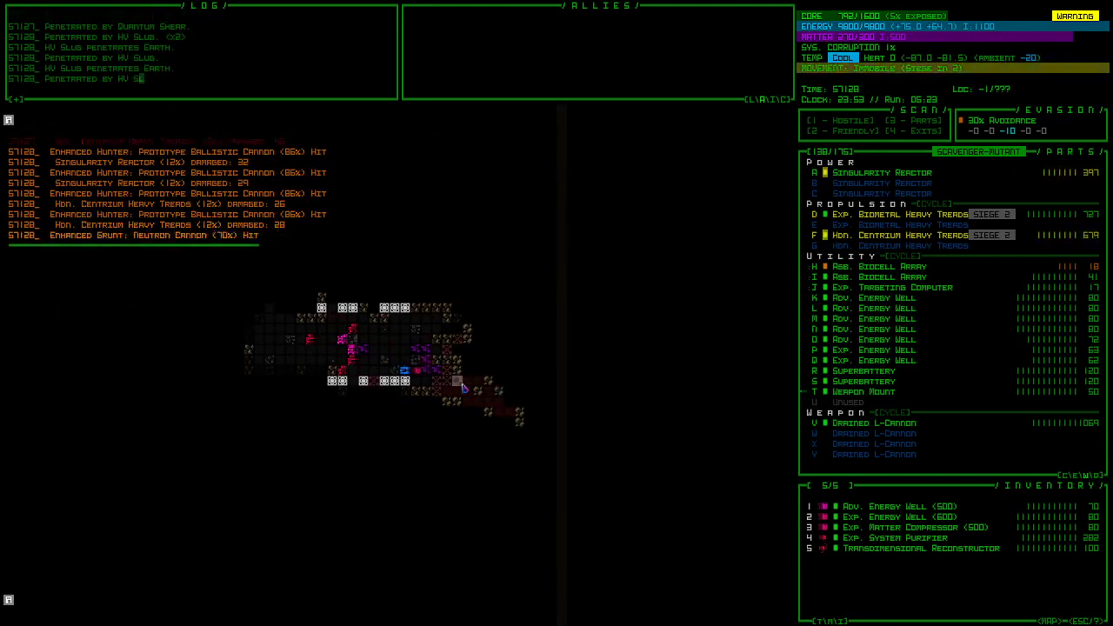
click(464, 389)
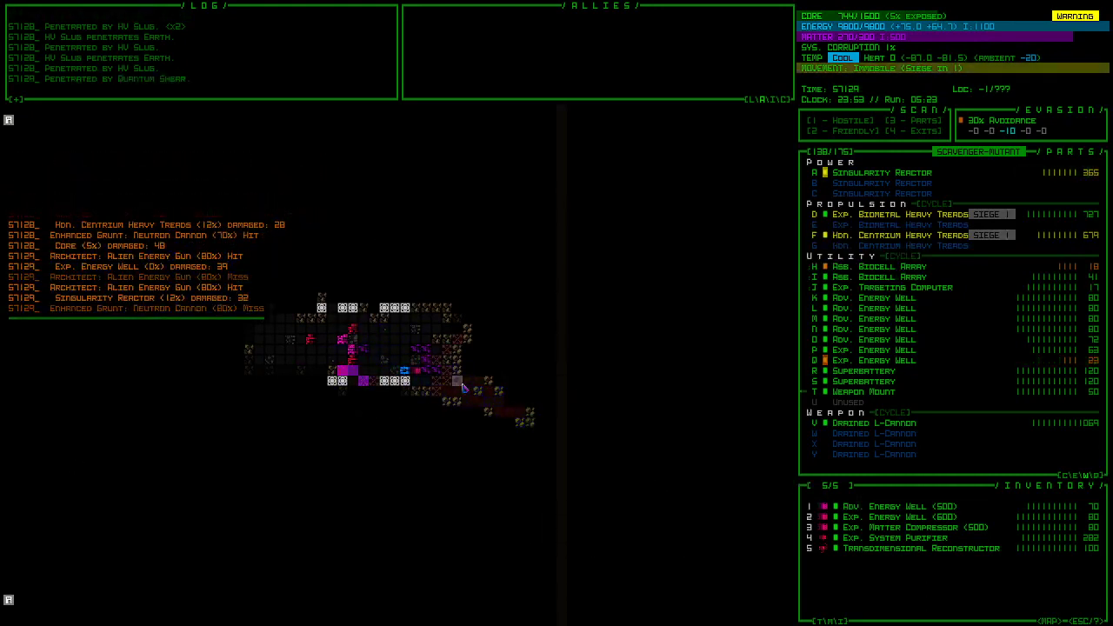
click(497, 390)
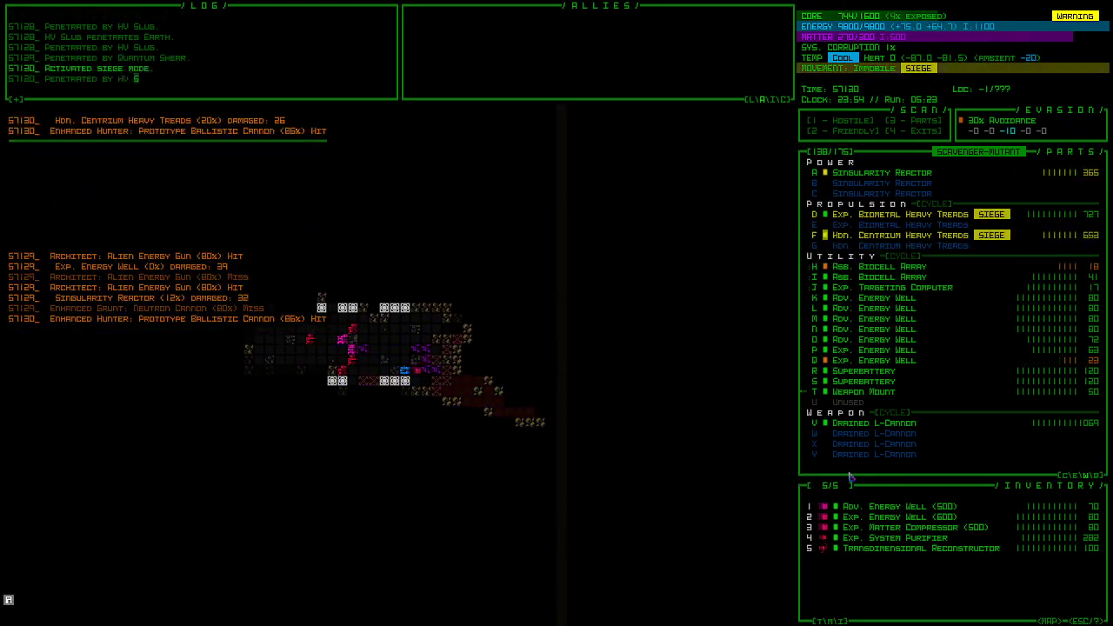
- Attach the spare Exp. Energy Well to slot U and switch to keyboard-only control
click(858, 519)
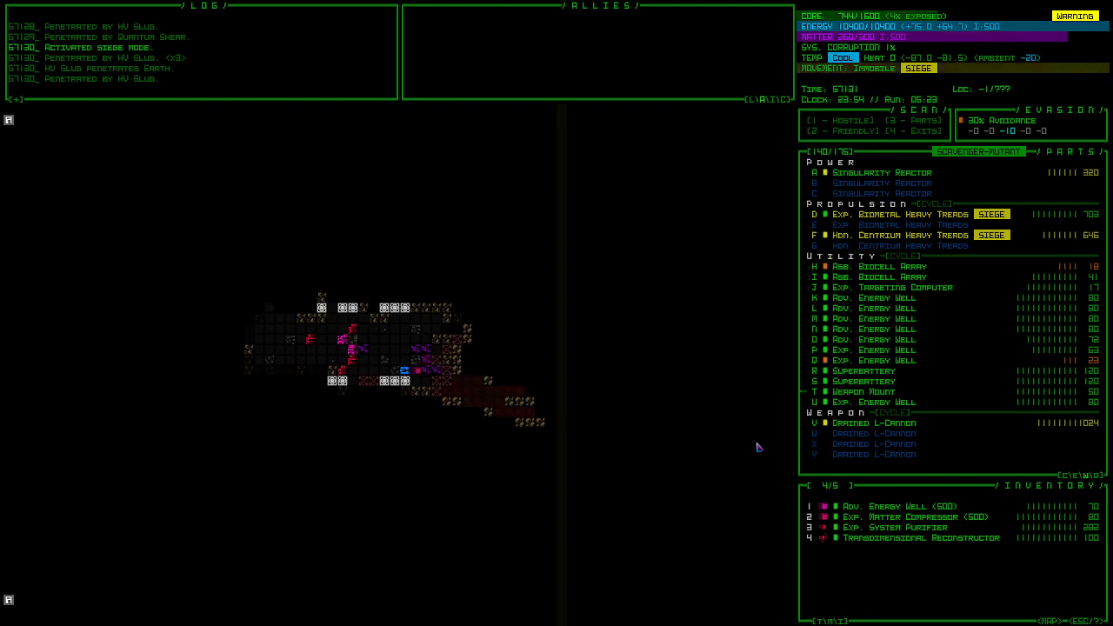
key(Tab)
- Start aiming and extend the aim line west and diagonally upward
key(f)
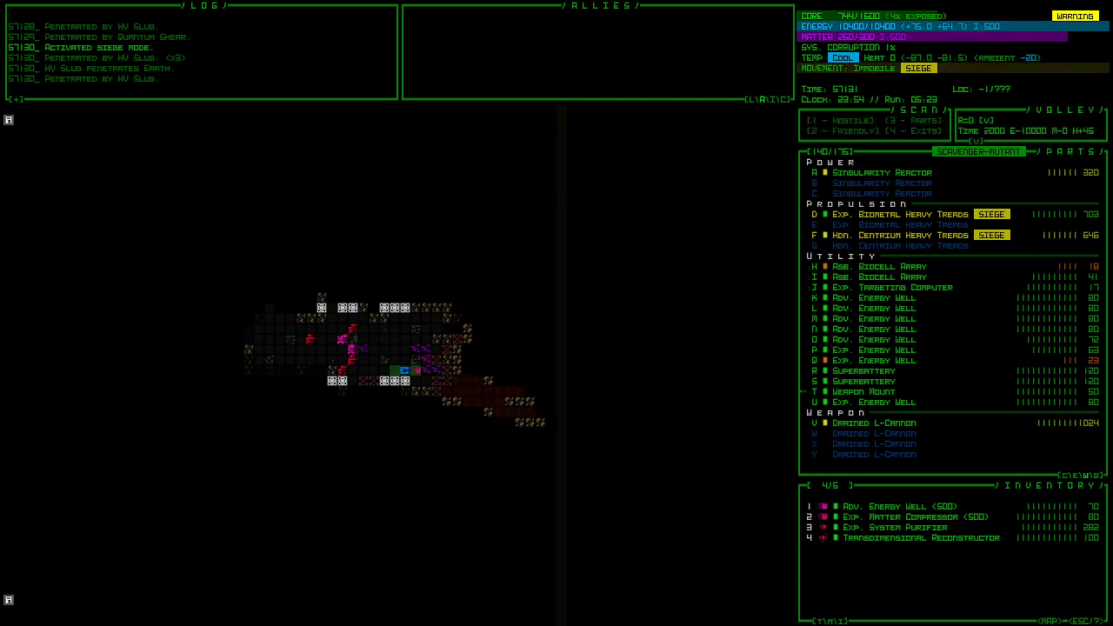
key(Left)
key(Left)
key(Left)
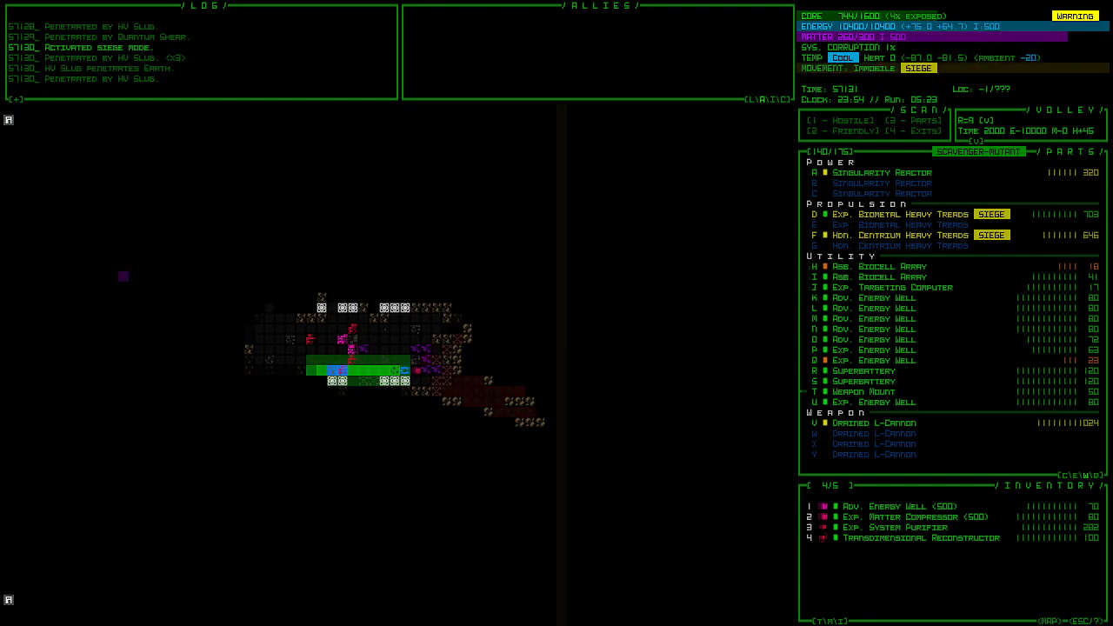
key(Left)
key(Left)
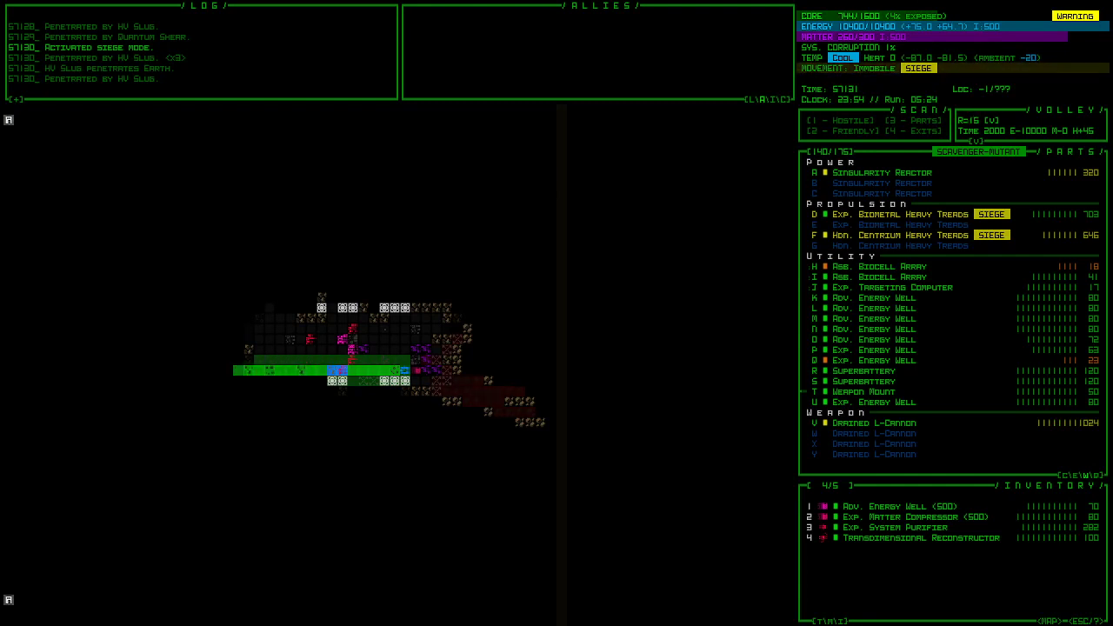
key(Up)
key(Up)
key(Up)
key(Up)
key(Up)
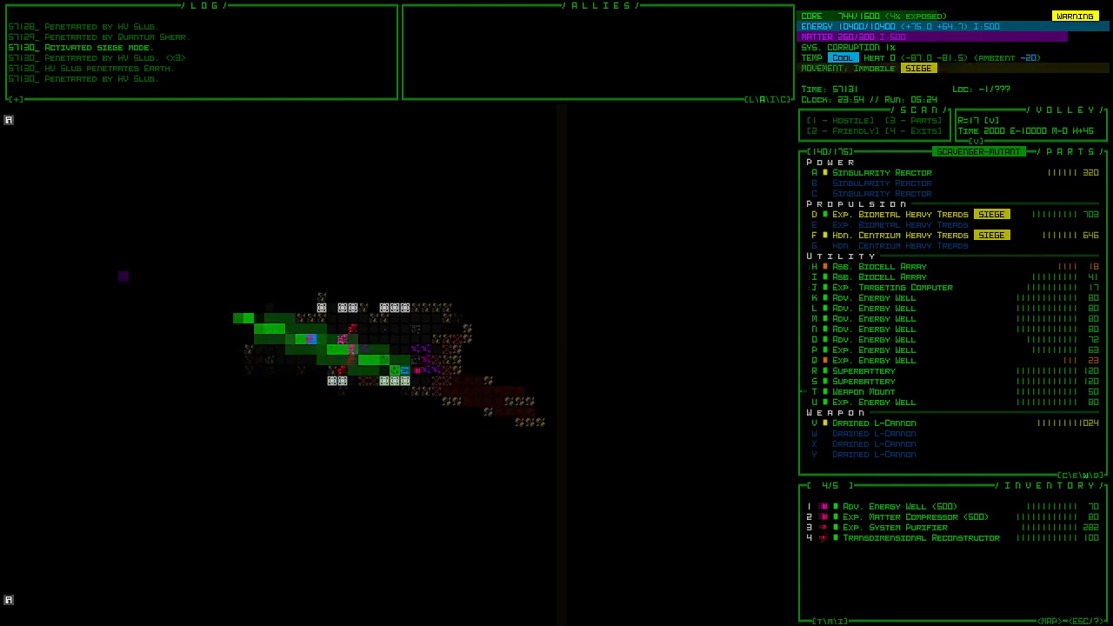
key(Up)
key(Up)
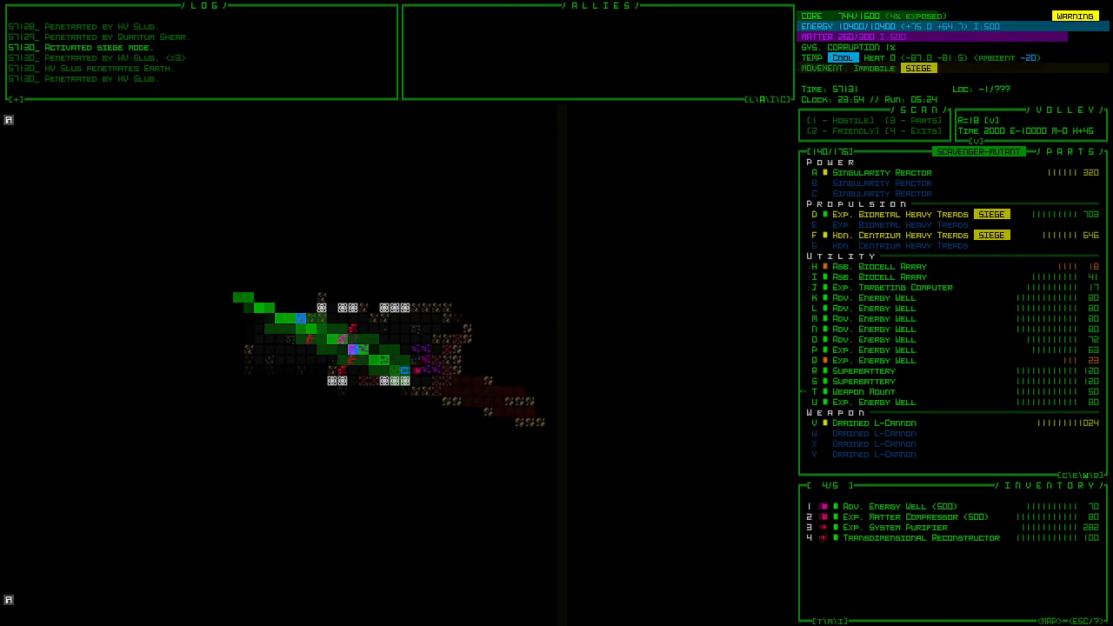
- Target a distant map location, view the area overview, and re-enable keyboard aiming
key(Escape)
click(239, 306)
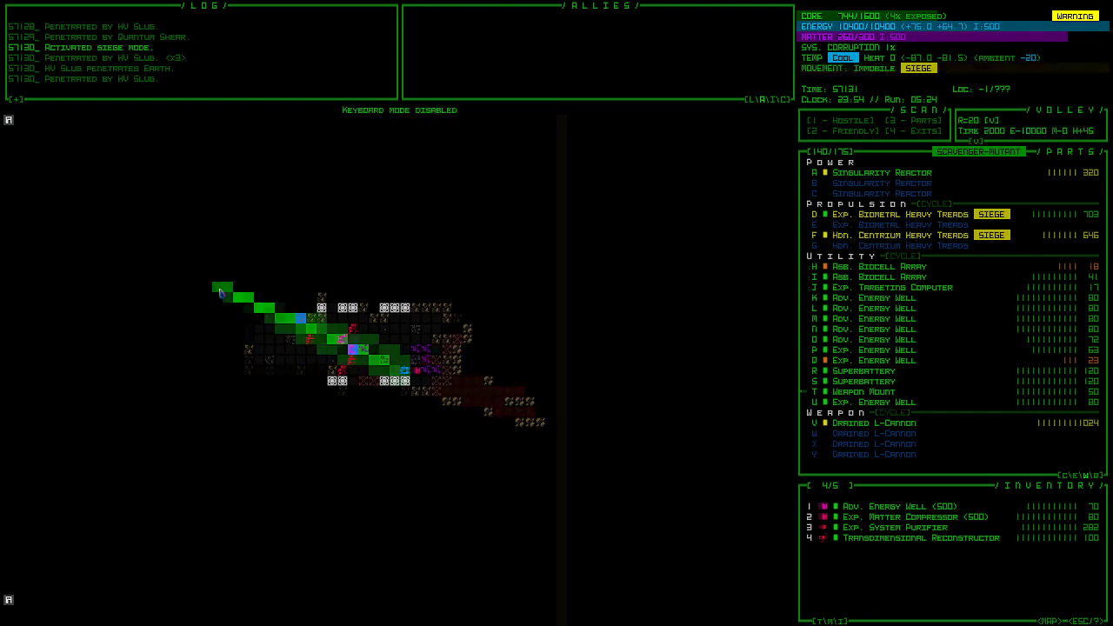
scroll(219, 288, up, 3)
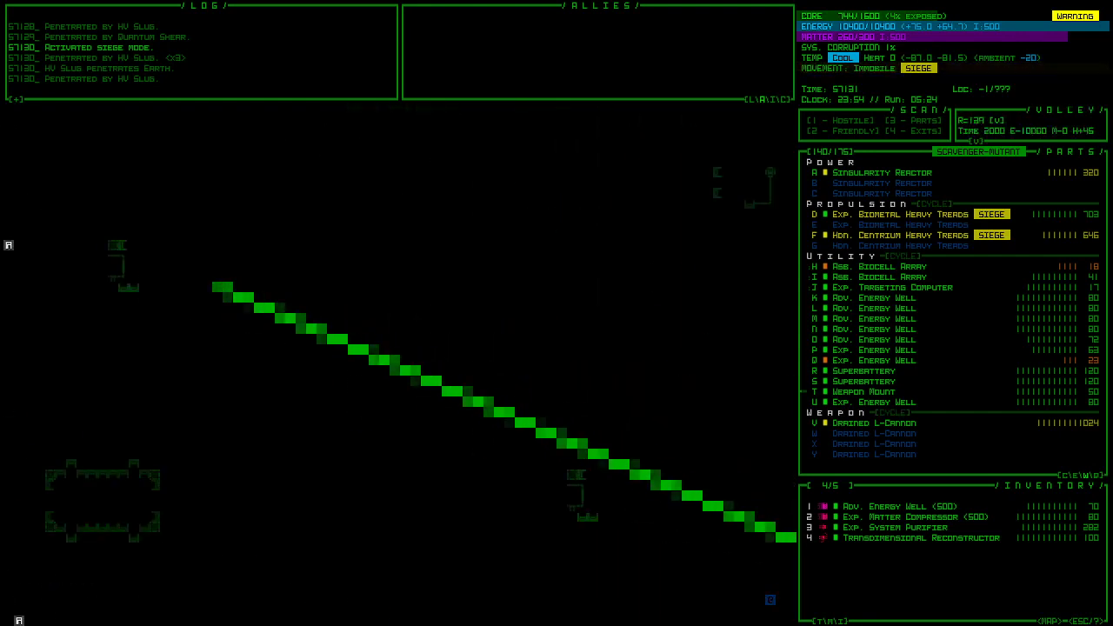
key(Escape)
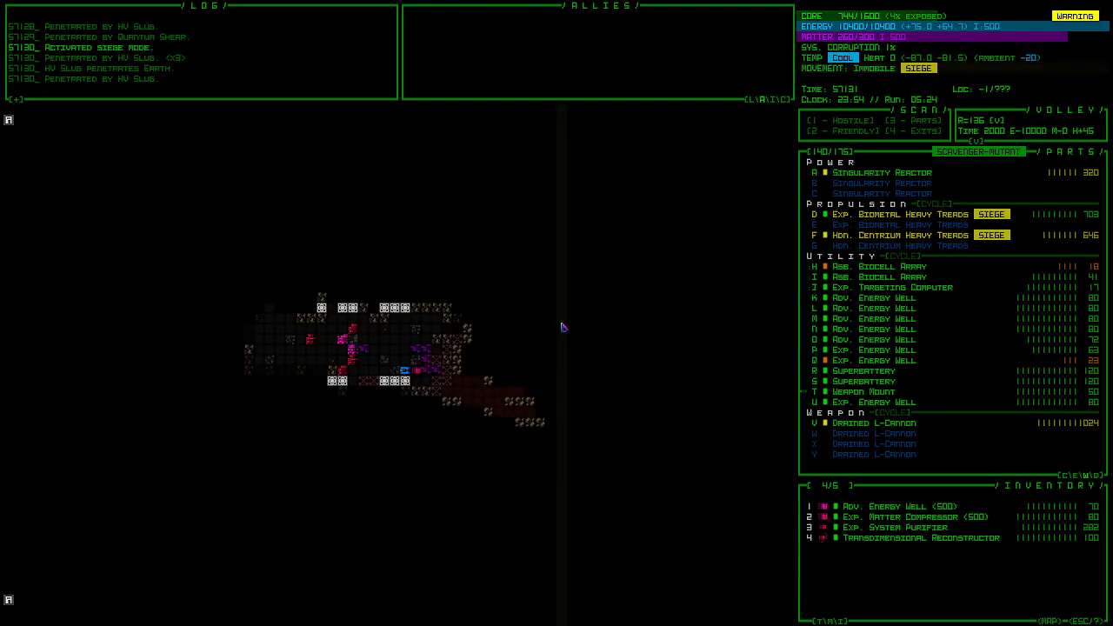
key(F2)
key(3)
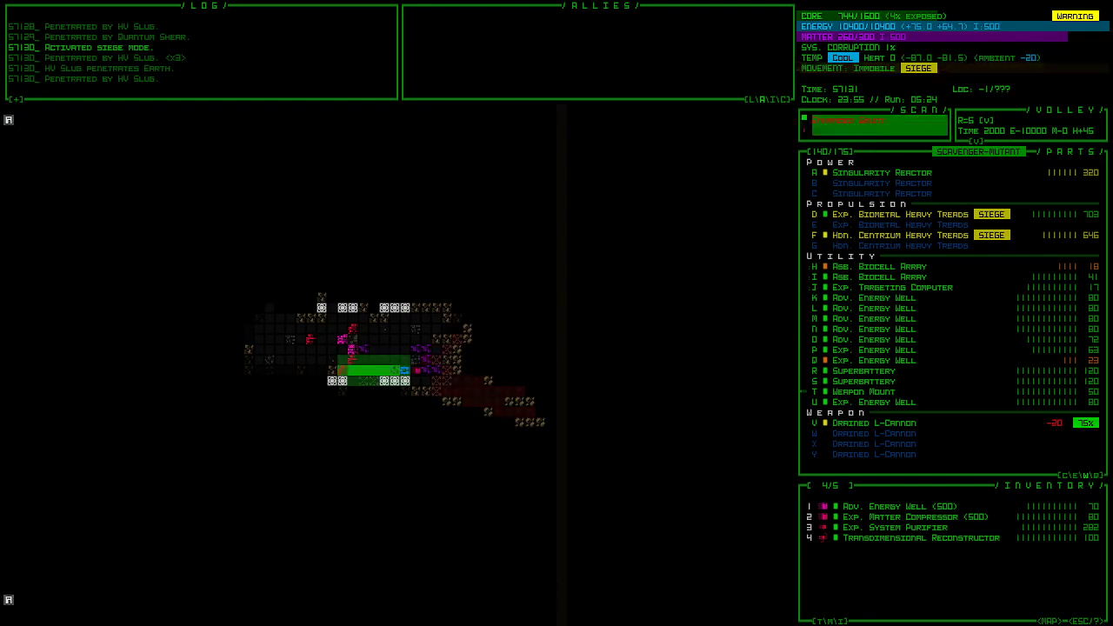
- Swing the aim line up-left onto the Architect and fire the cannon
key(Left)
key(Left)
key(Left)
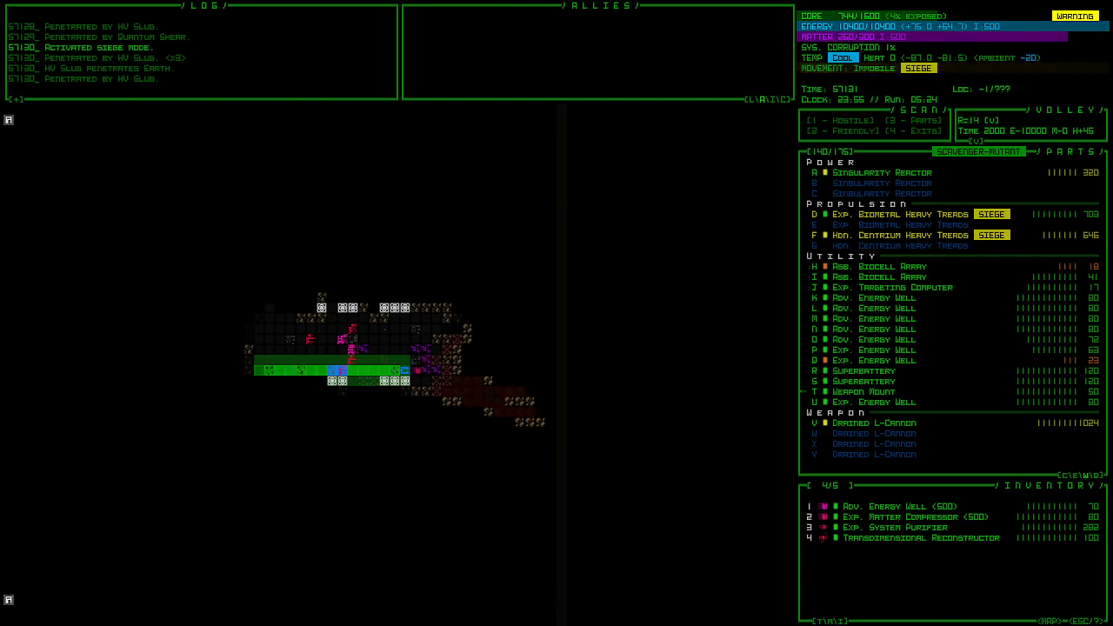
key(Up)
key(Up)
key(Up)
key(Up)
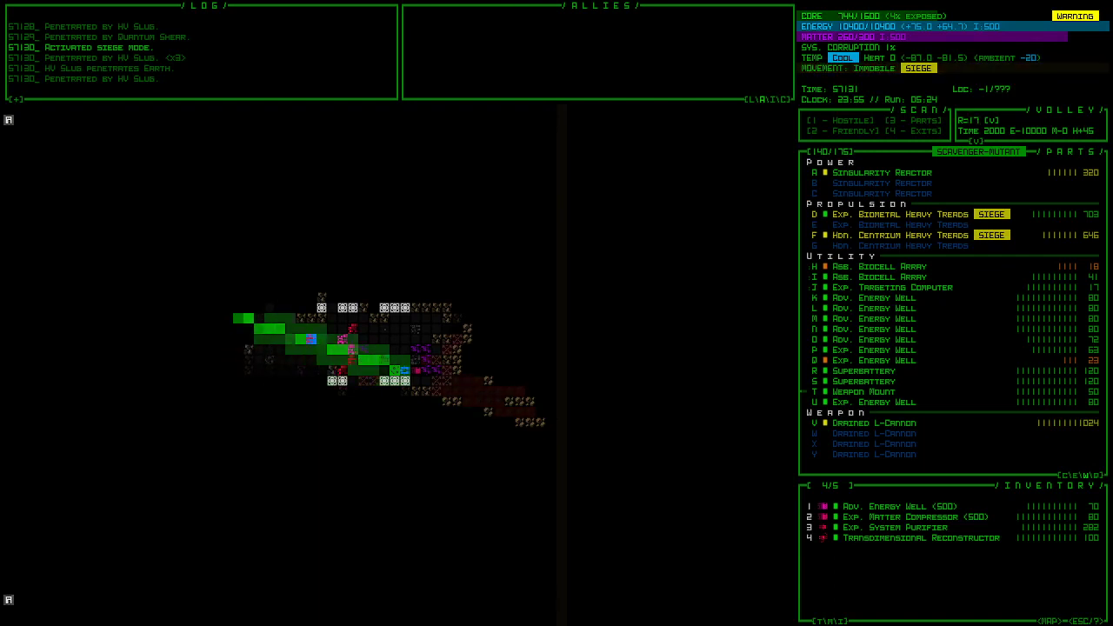
key(Up)
key(Up)
key(Up)
key(f)
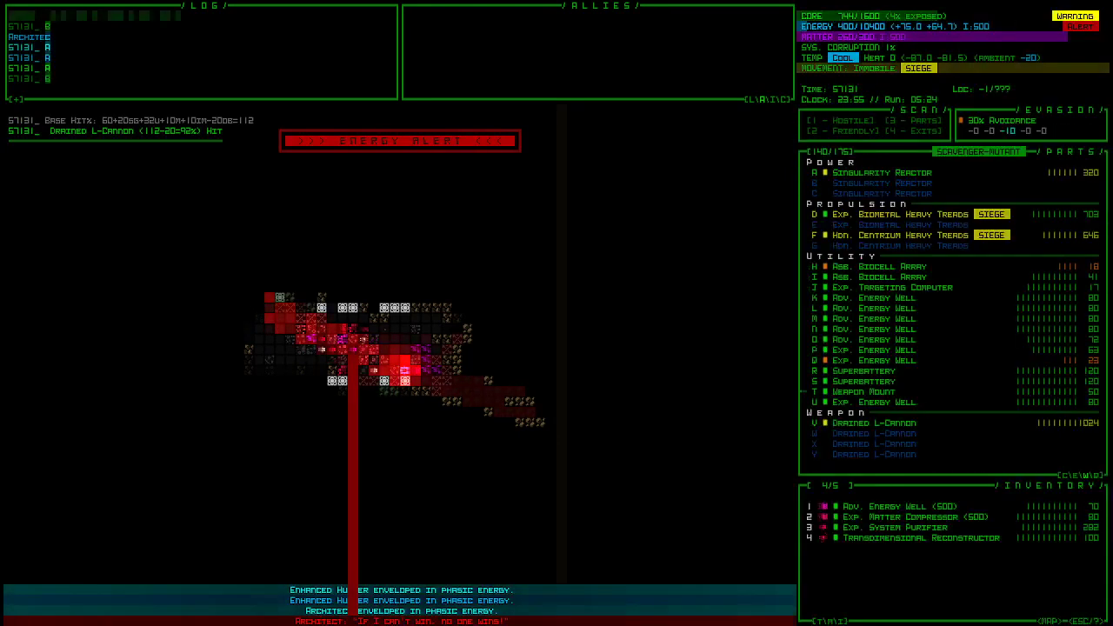
- Wait nine turns while energy recovers to 1900, then enable keyboard mode
key(space)
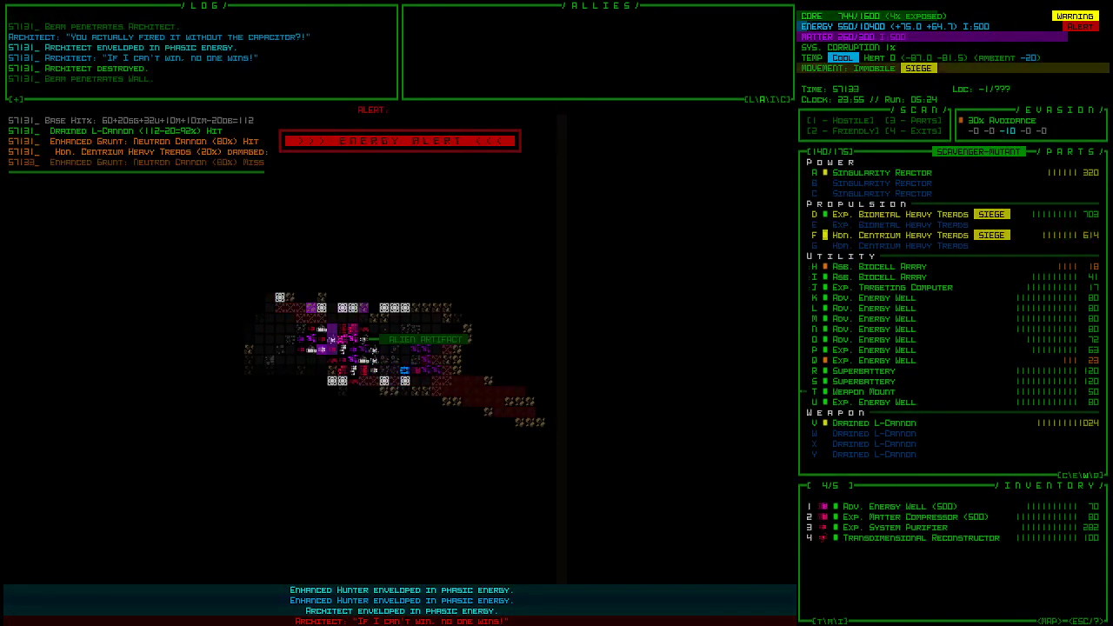
key(space)
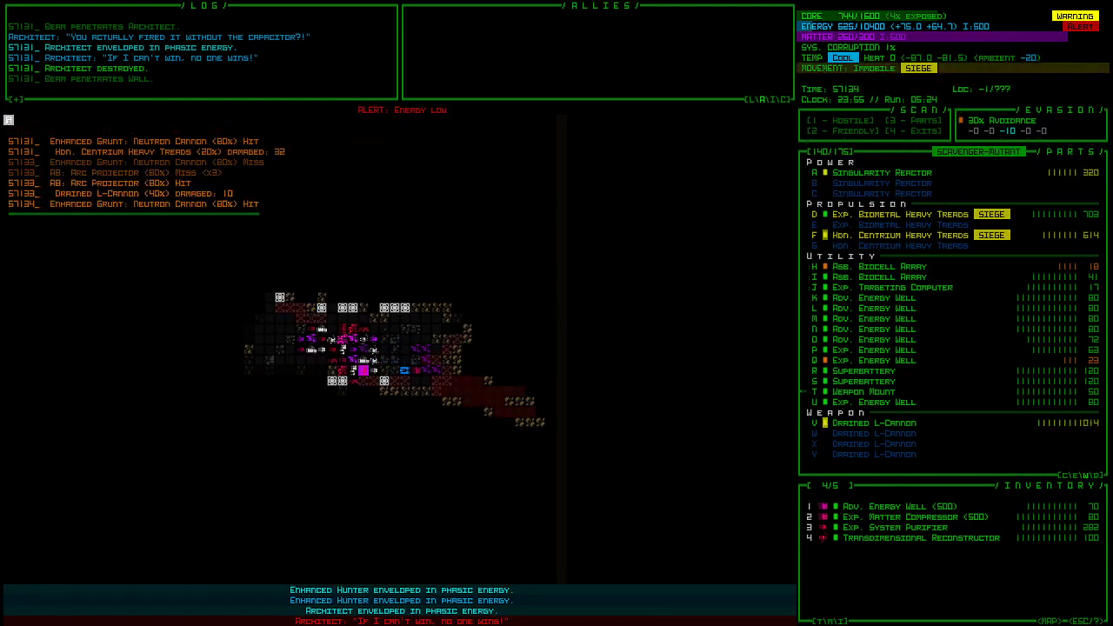
key(space)
key(space)
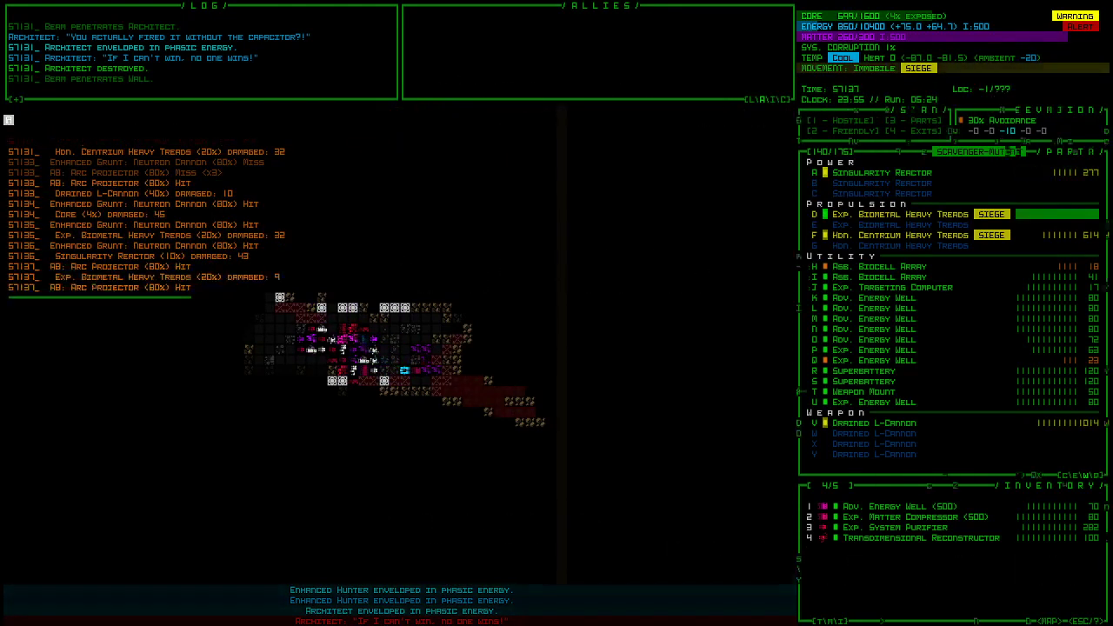
key(space)
key(space)
key(space)
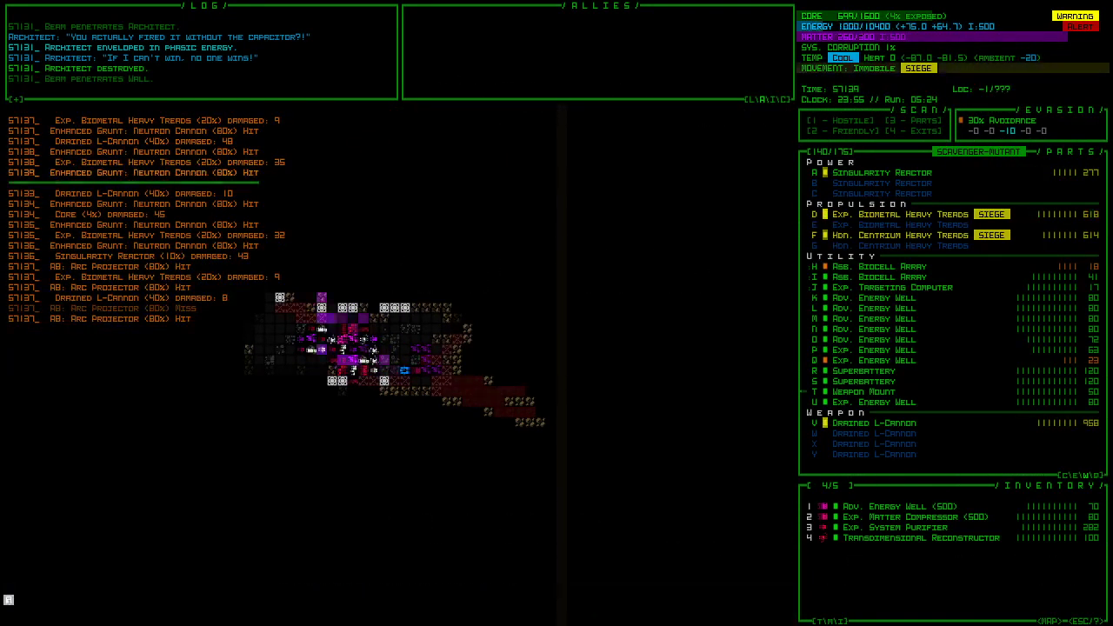
key(space)
key(space)
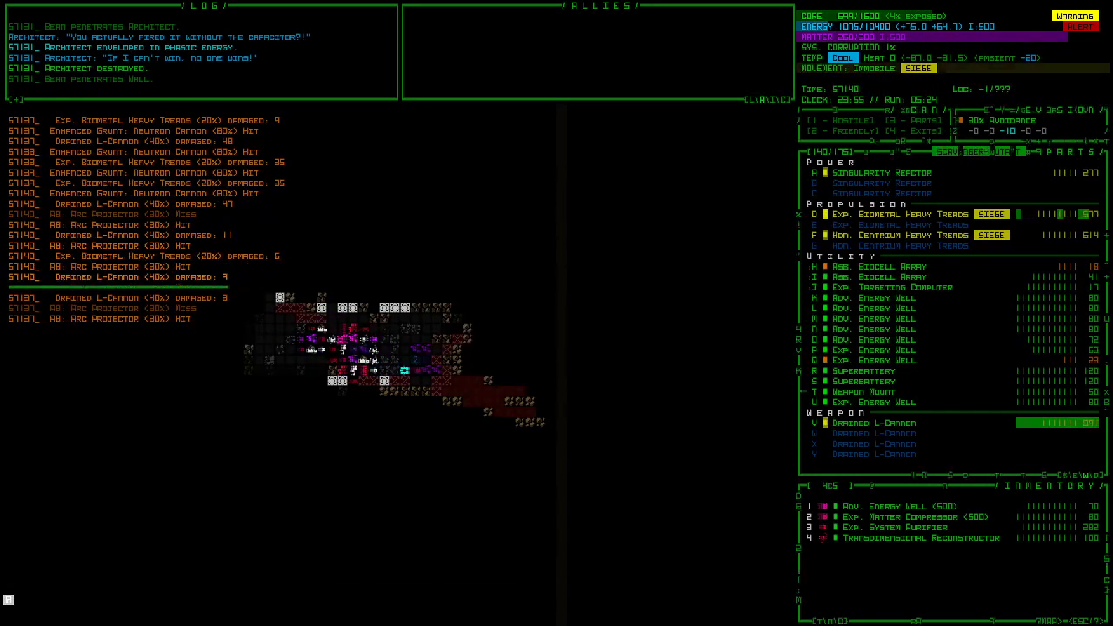
key(space)
key(space)
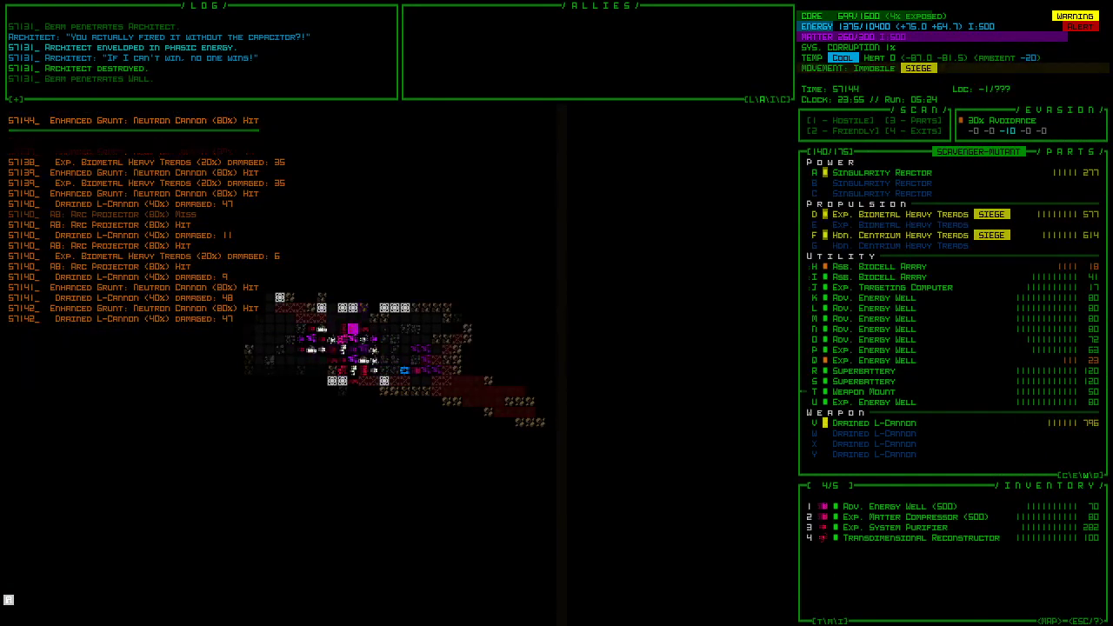
key(space)
key(space)
key(space)
key(space)
key(space)
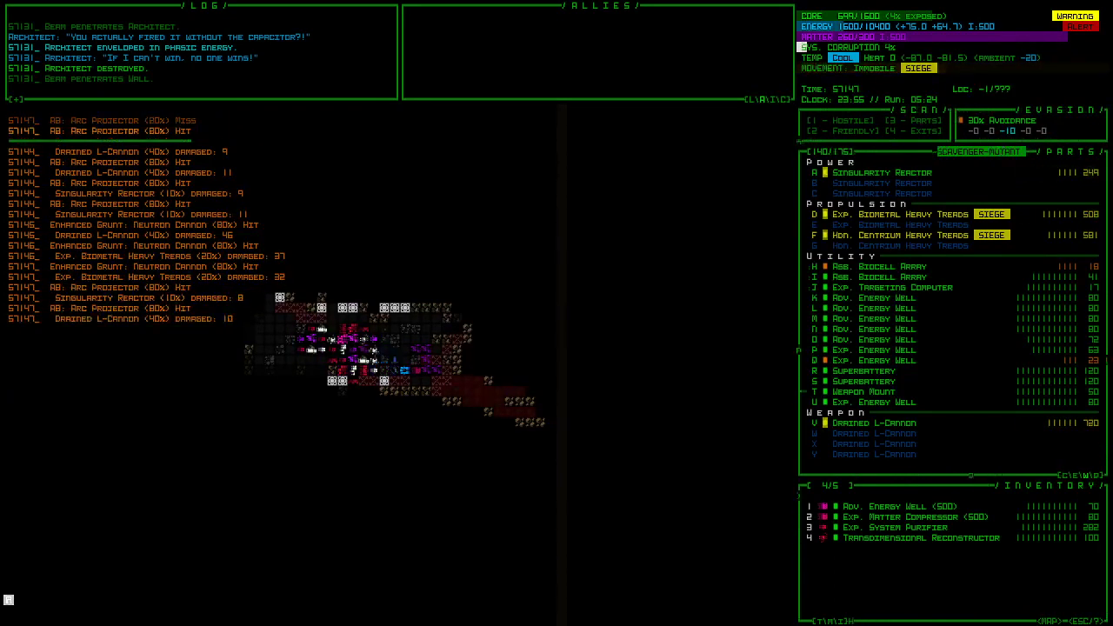
key(space)
key(space)
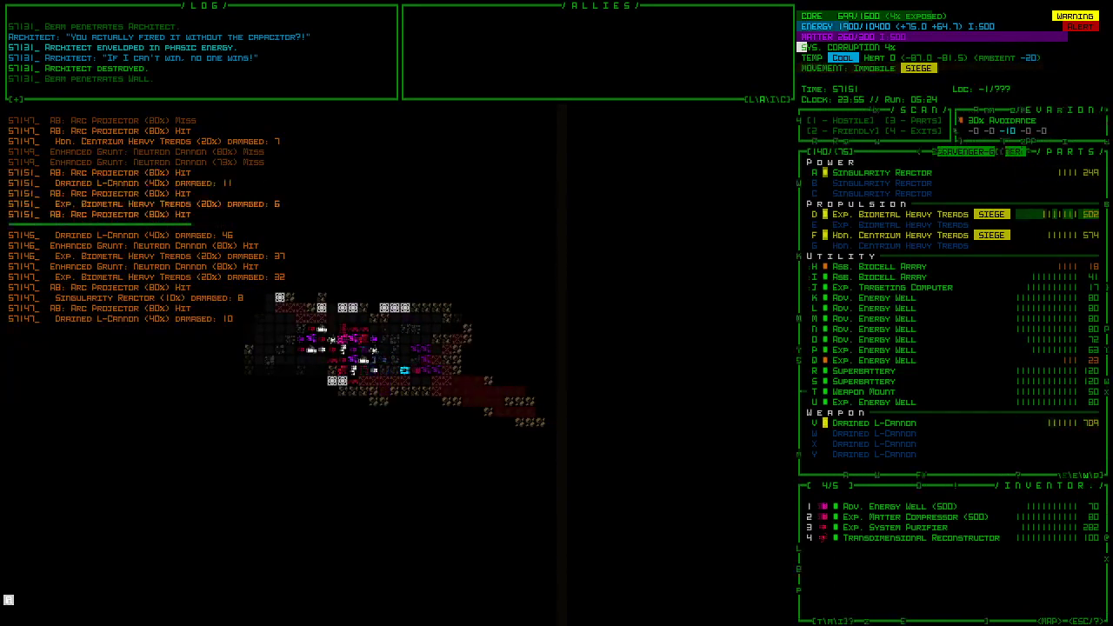
key(space)
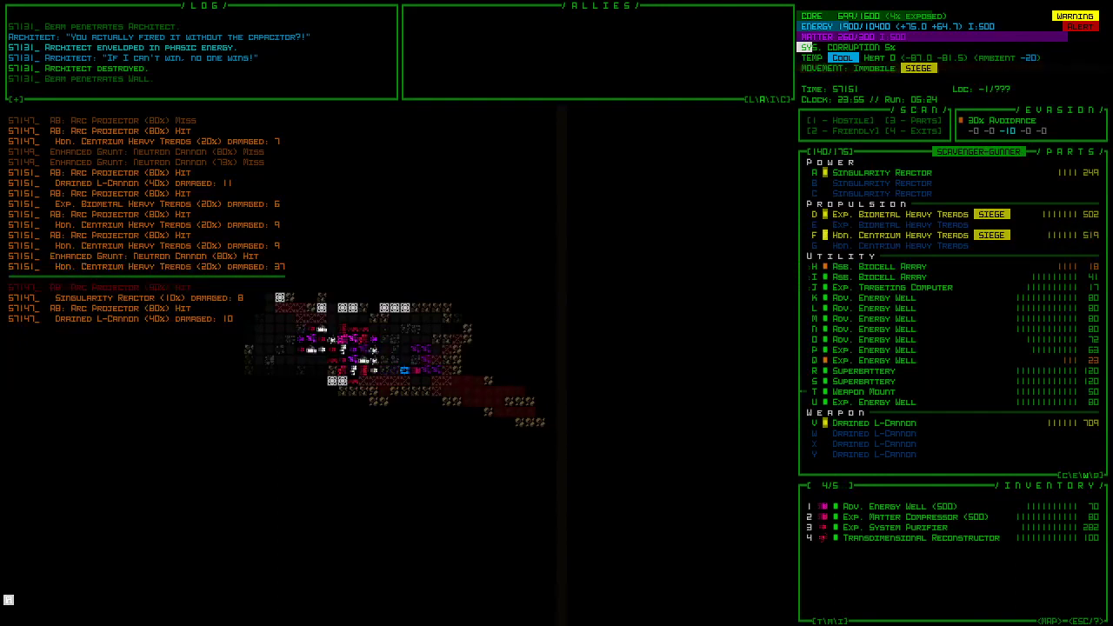
key(Tab)
key(Tab)
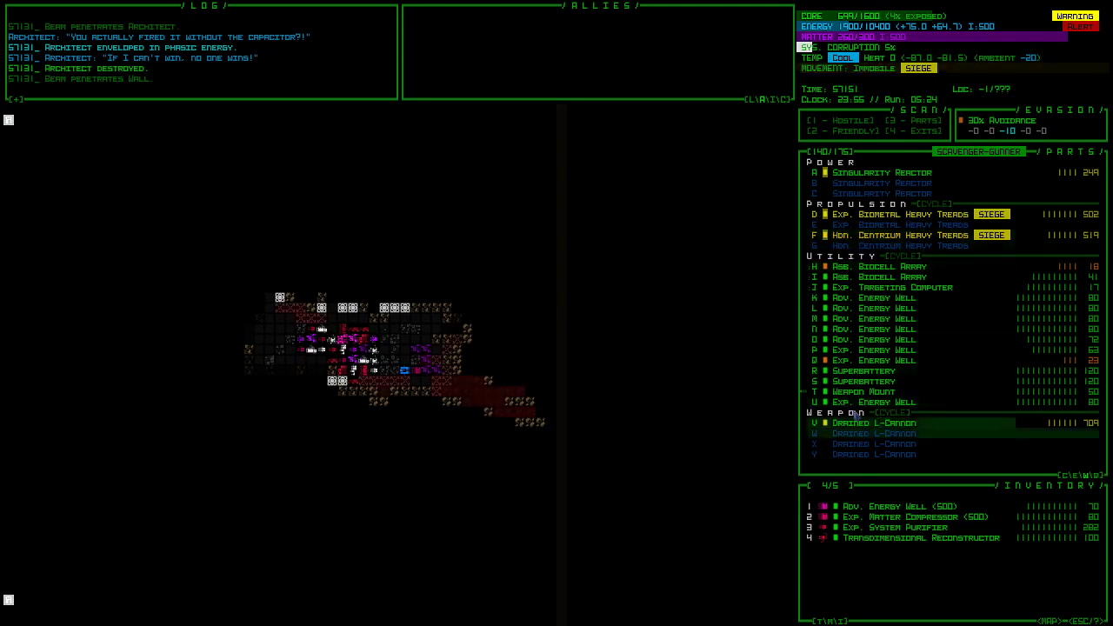
- Cycle the treads out of siege mode and pass one turn
click(935, 204)
key(KP_5)
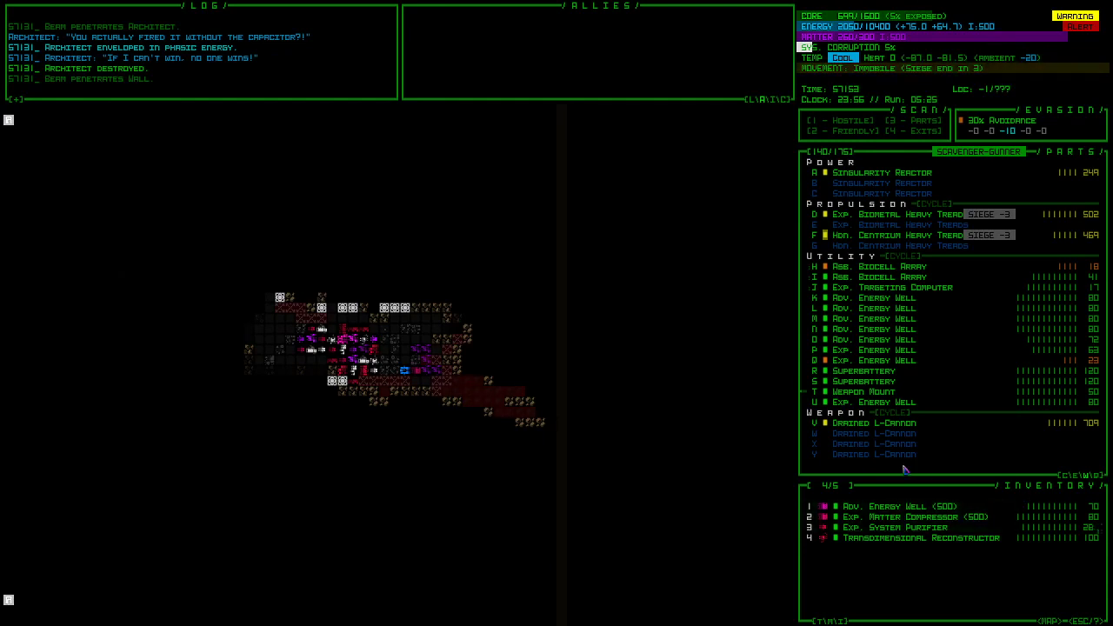
- Wait three turns for siege mode to finish
key(KP_5)
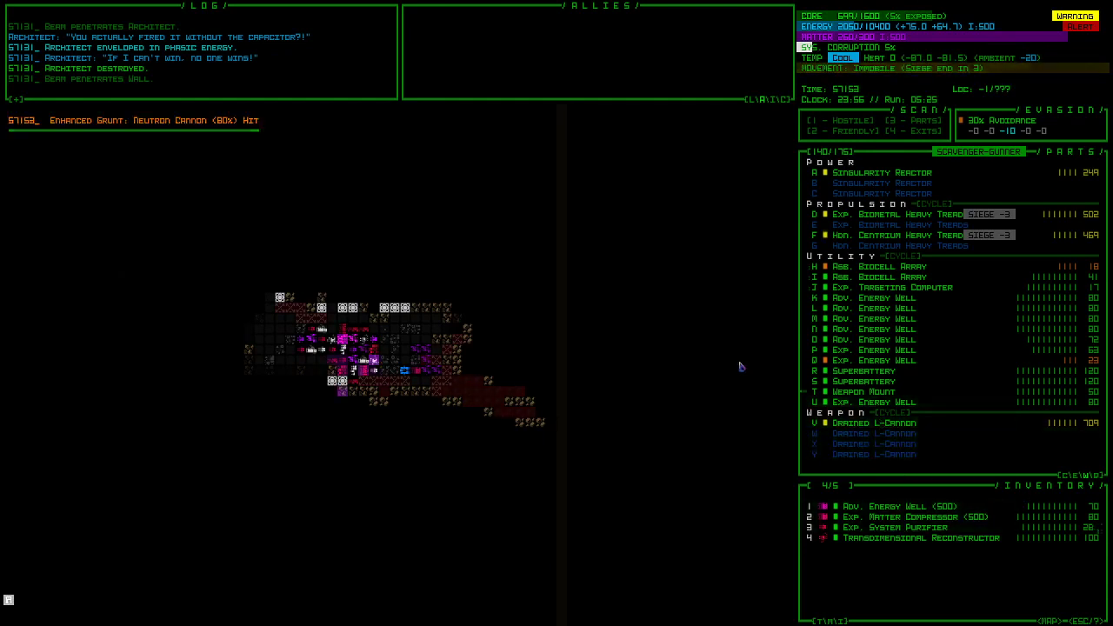
key(KP_5)
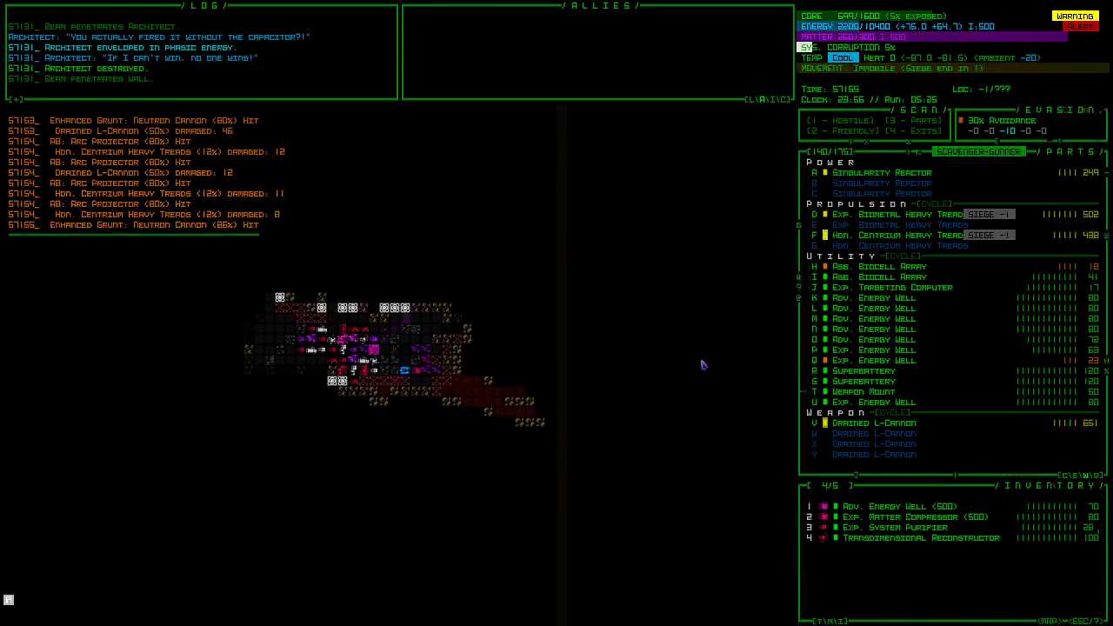
key(KP_5)
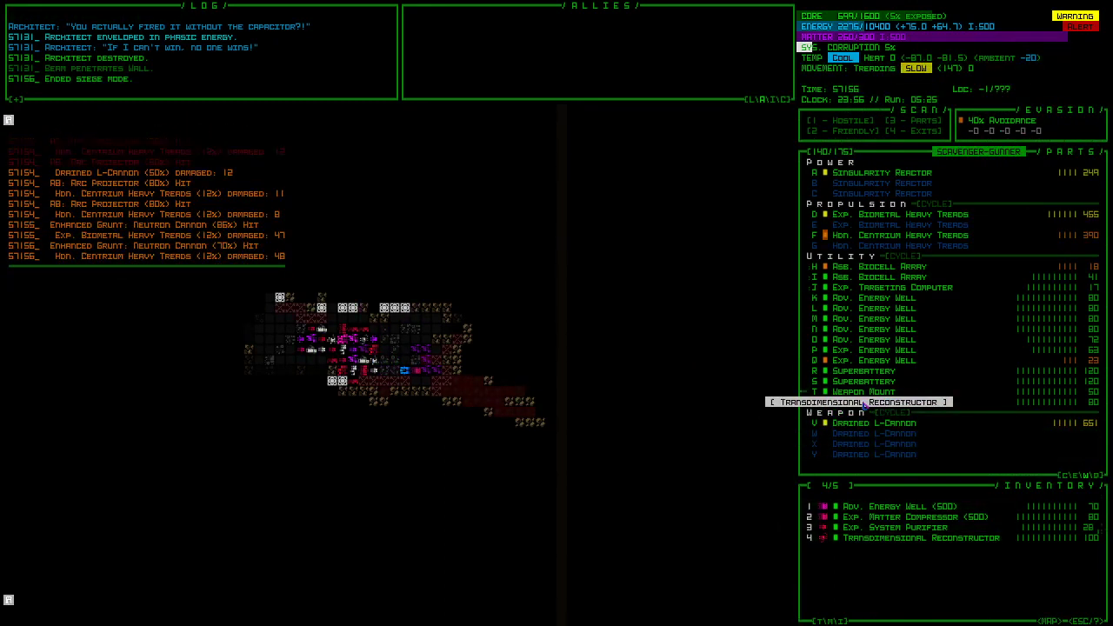
- Attach the Transdimensional Reconstructor and Exp. Energy Well, then head up toward the exit
drag(863, 402, 863, 401)
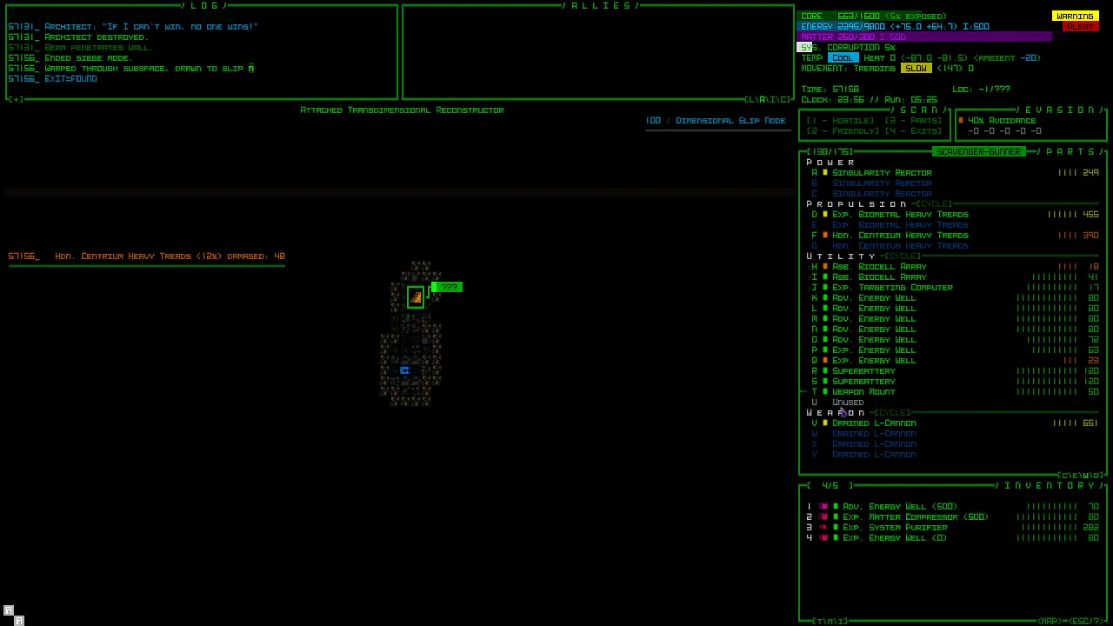
double_click(872, 536)
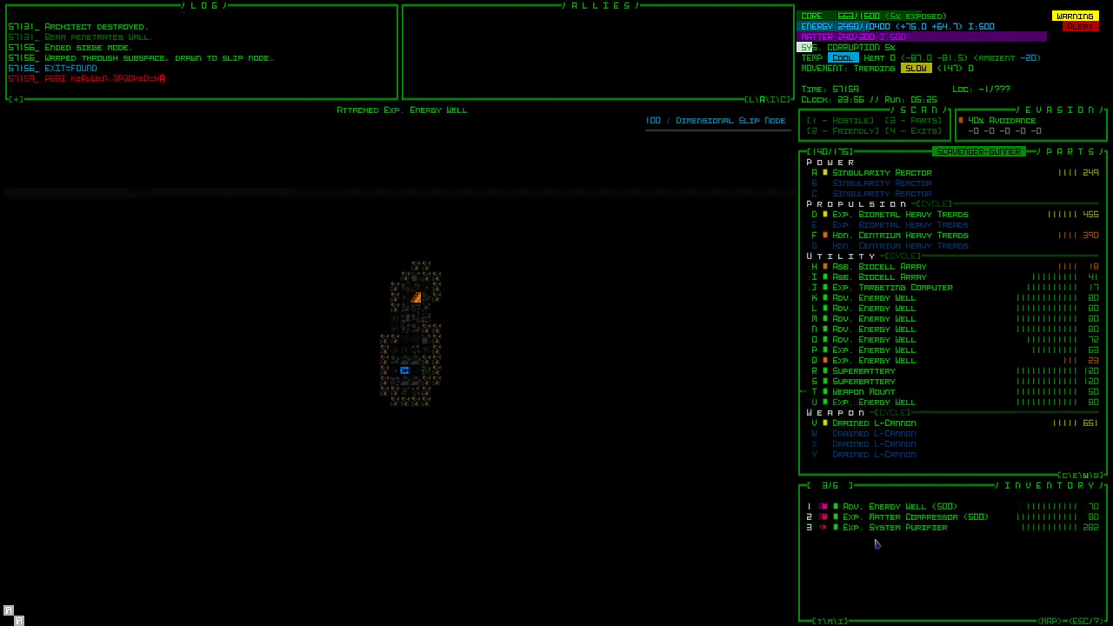
key(Up)
key(Up)
key(Up)
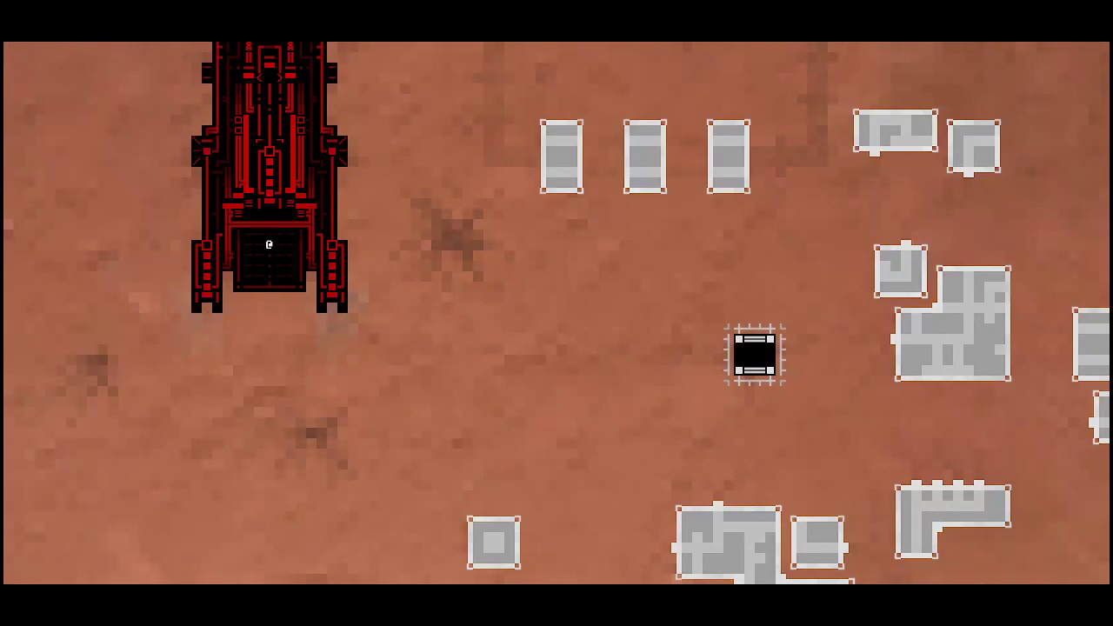
- Step into the red ship and start its launch sequence
key(w)
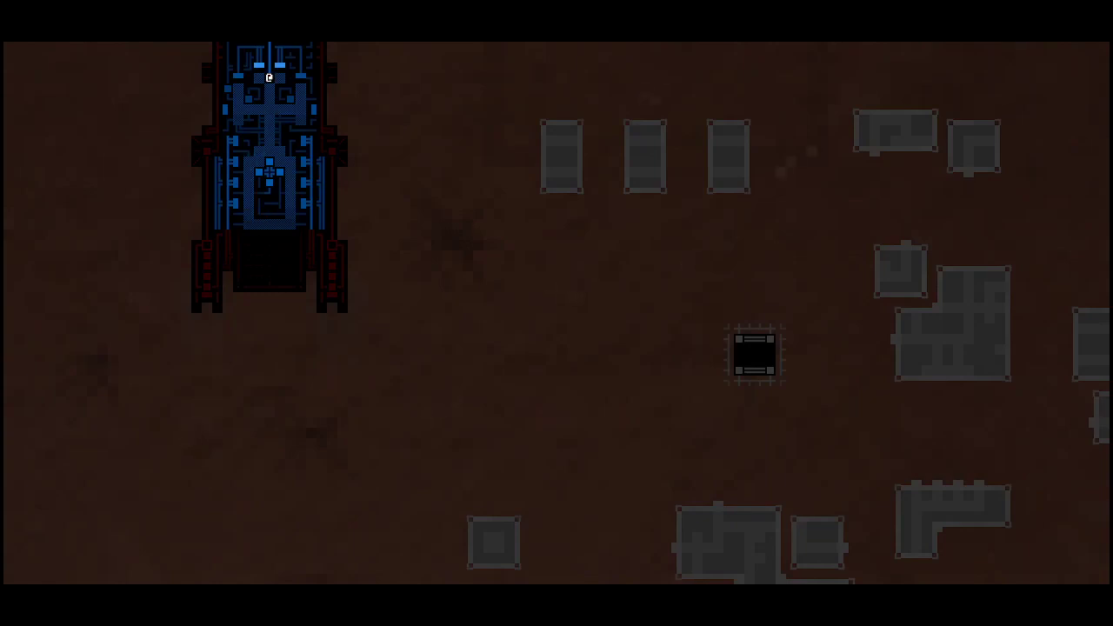
key(e)
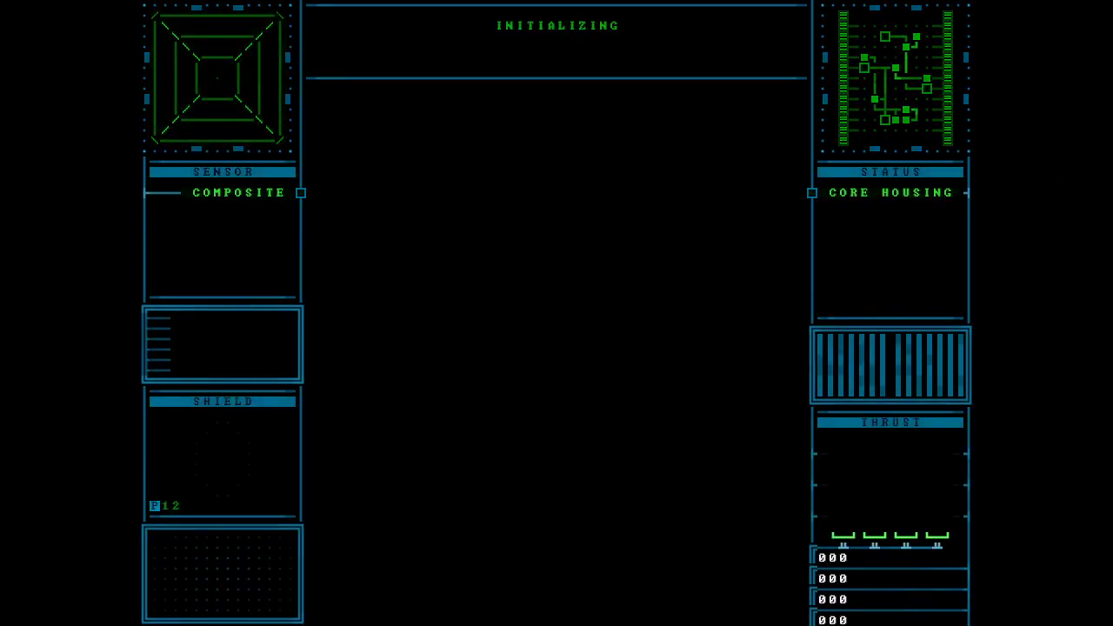